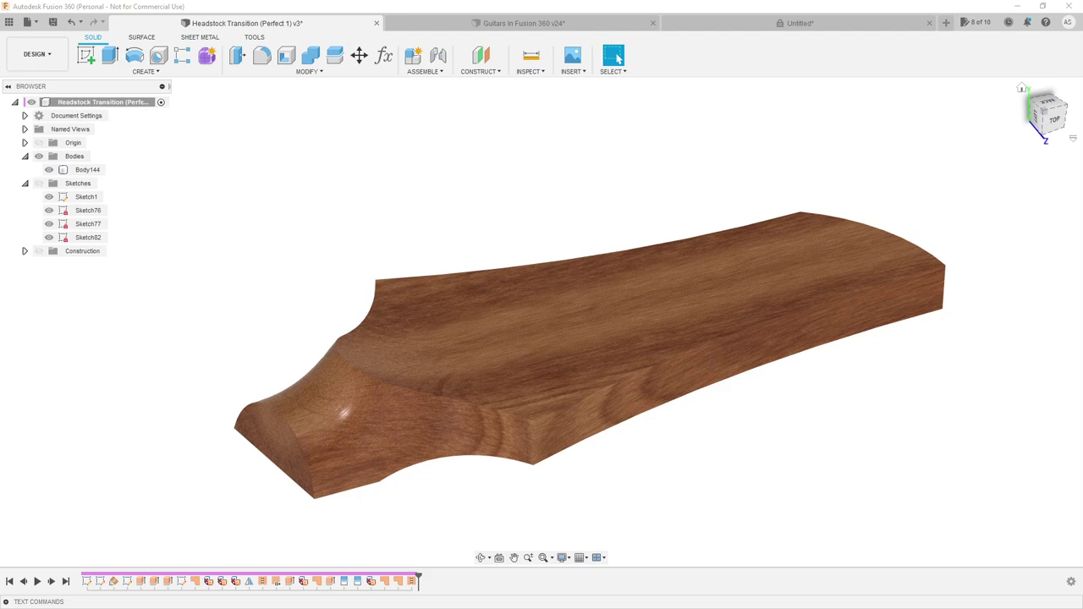
Switch to the web browser and view the Surface Modeling Under the Hood and Case Study 17 video pages
key("alt+Tab")
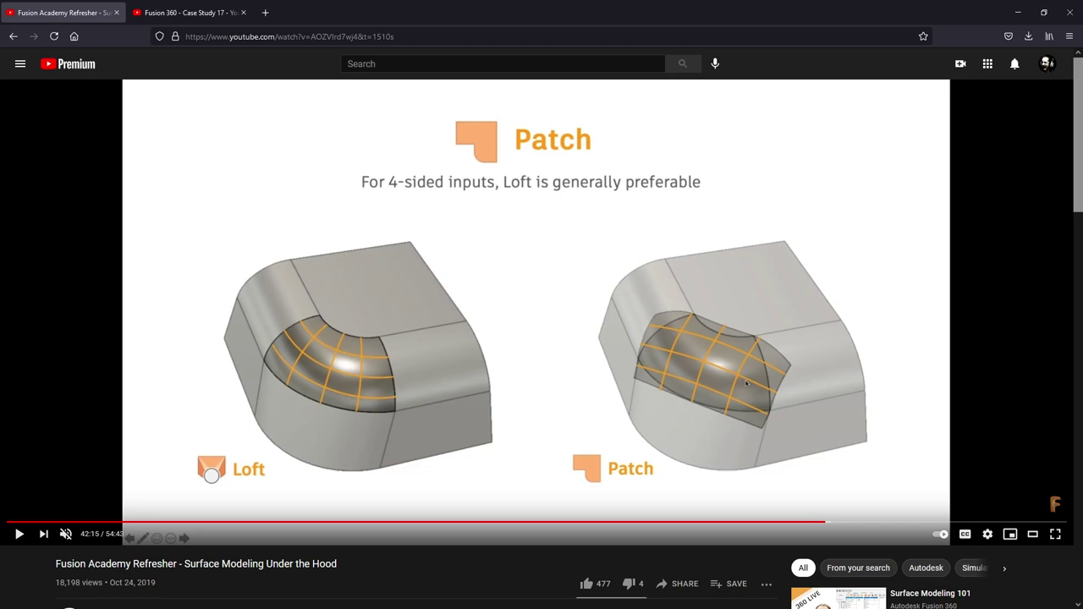
key("ctrl+Tab")
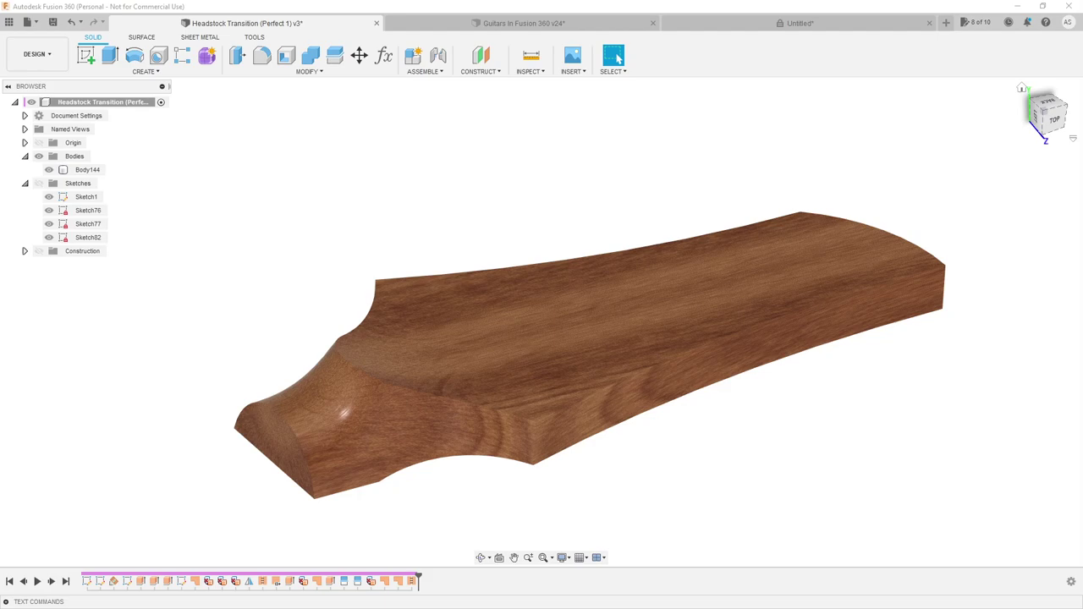
Return to Fusion 360 and hide Body144, displaying the layout sketches of the neck in its place
left_click_drag(1049, 118, 1026, 282)
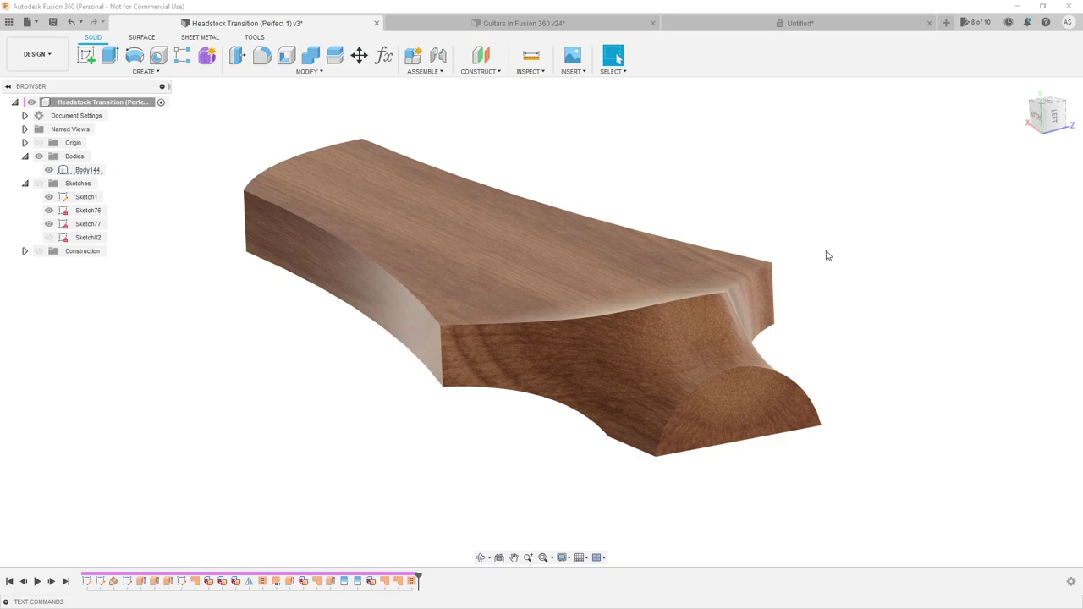
middle_click_drag(819, 268, 798, 355, "shift")
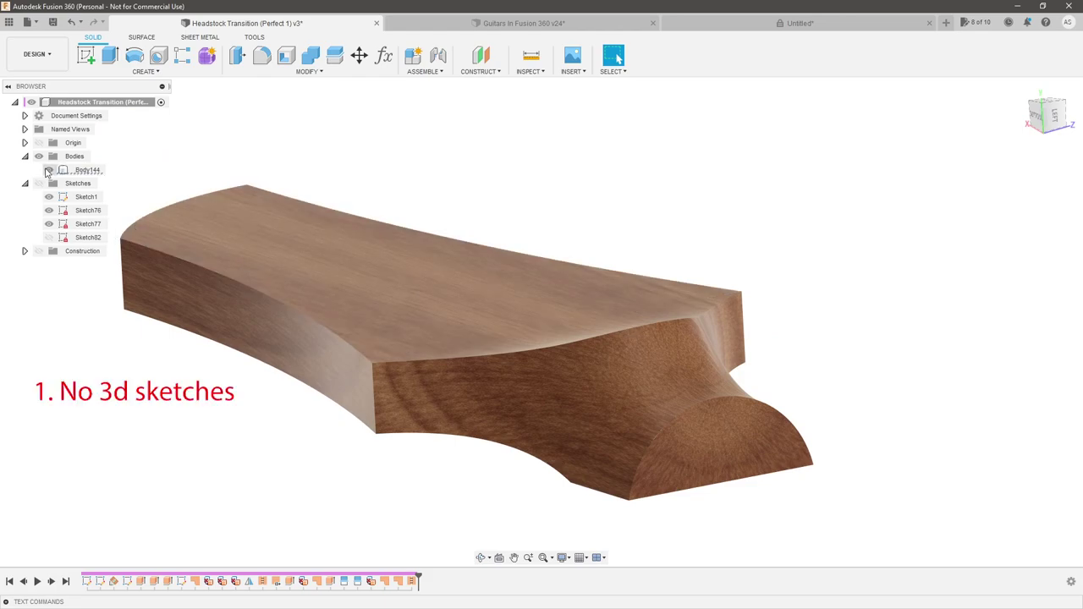
left_click(48, 170)
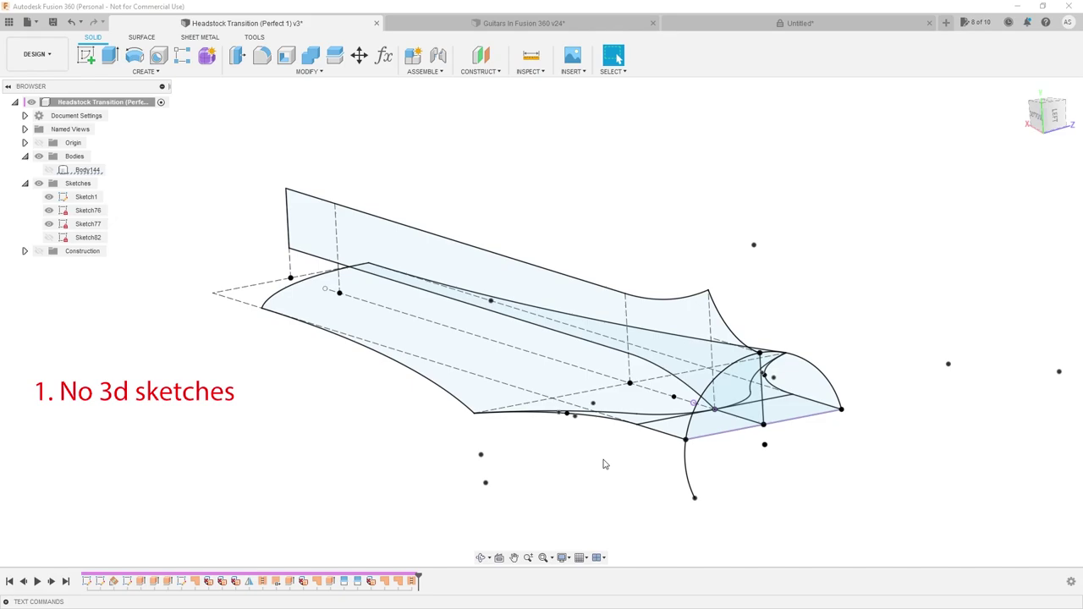
Examine the side profile, plan outline and semicircular end sketches from the bottom, left and angled views
left_click(1041, 115)
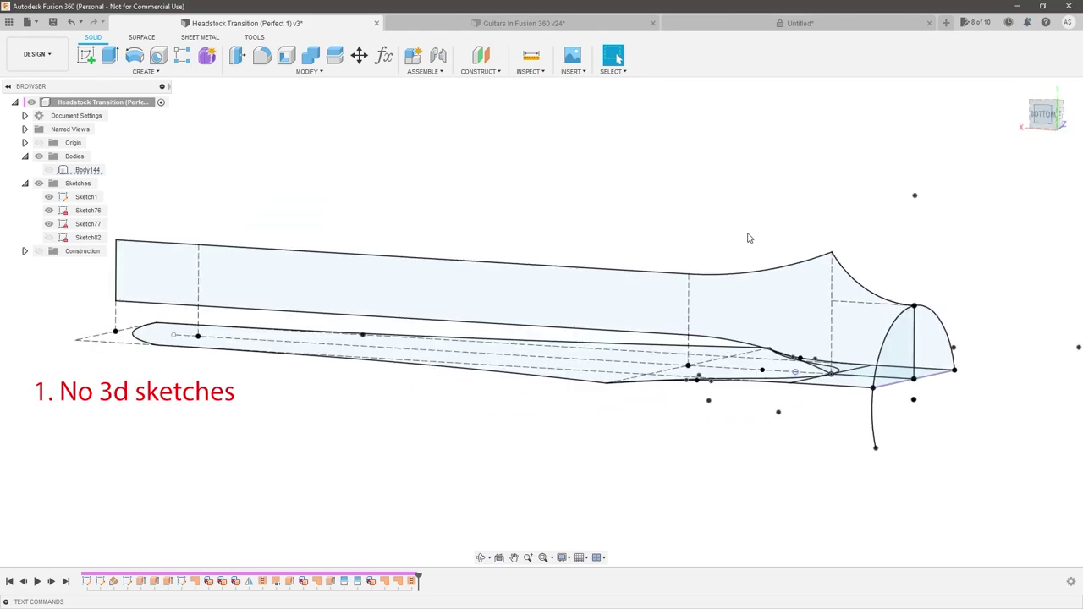
scroll(731, 271, "up", 3)
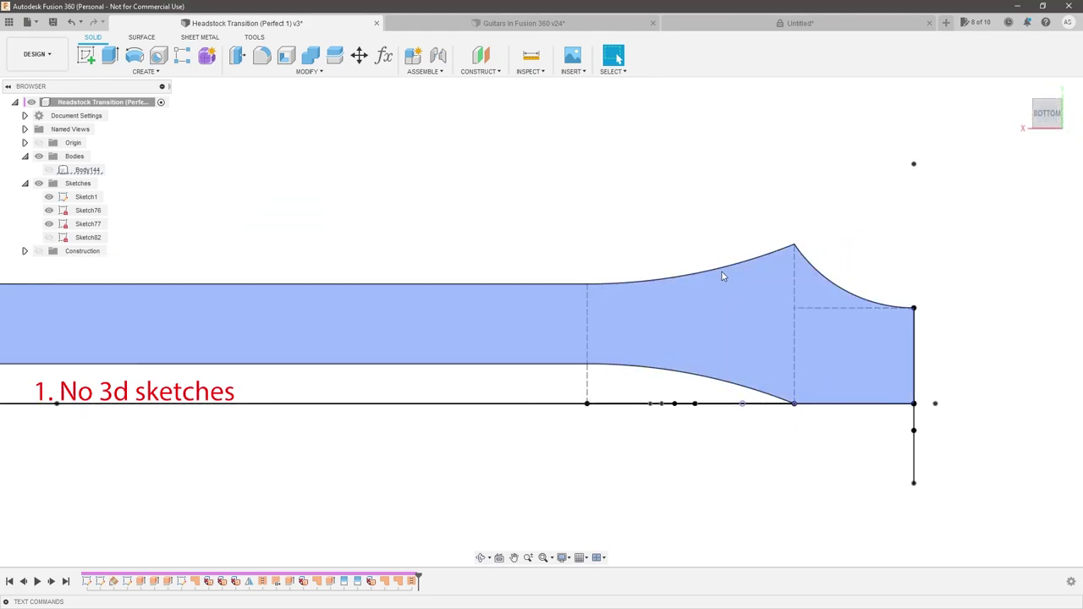
scroll(719, 250, "down", 2)
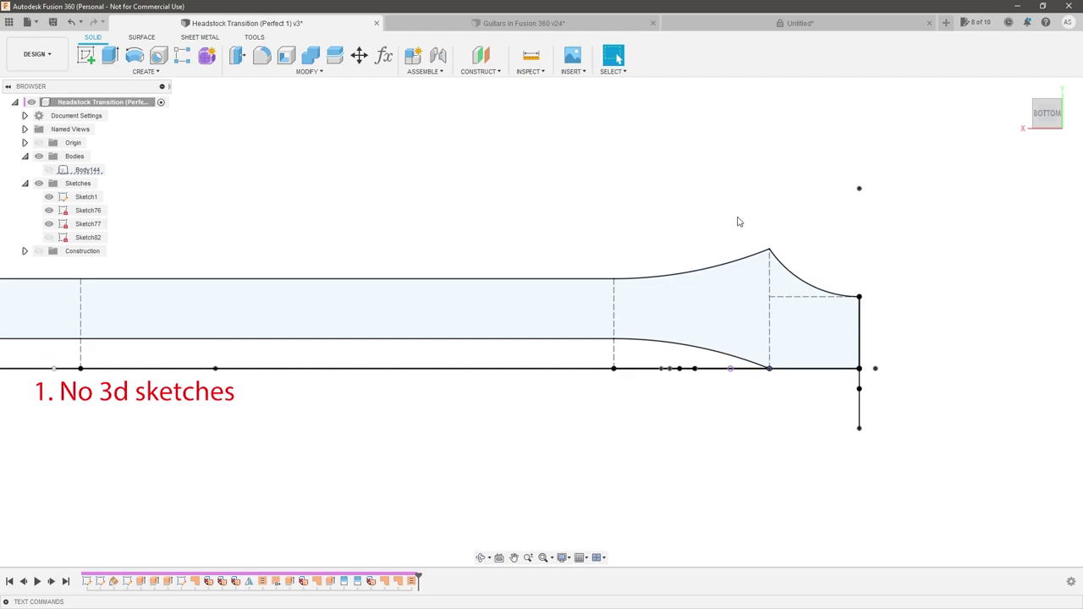
mouse_move(752, 220)
middle_mouse_down("shift")
mouse_move(752, 210)
mouse_move(694, 223)
mouse_move(795, 259)
mouse_move(766, 263)
mouse_move(837, 179)
mouse_move(800, 198)
middle_mouse_up("shift")
left_click(634, 394)
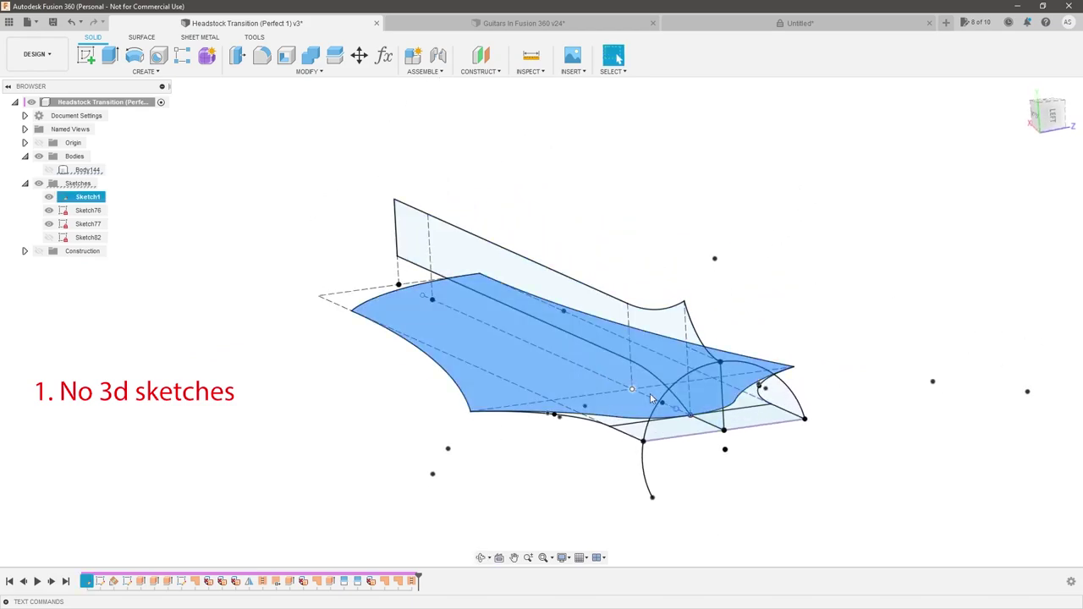
left_click(1032, 120)
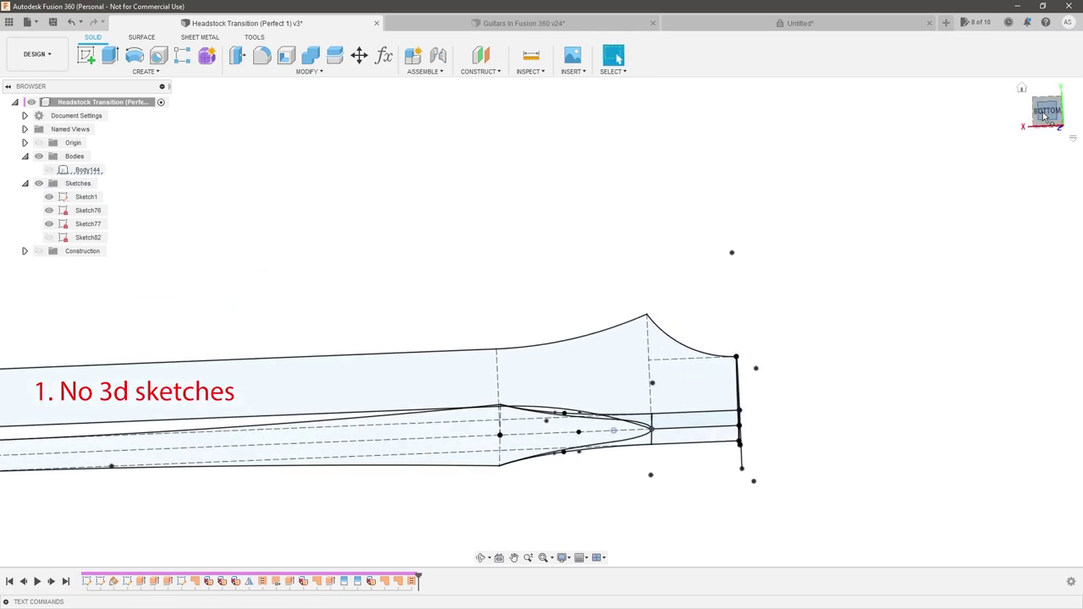
middle_click_drag(813, 319, 1044, 113, "shift")
left_click(1046, 119)
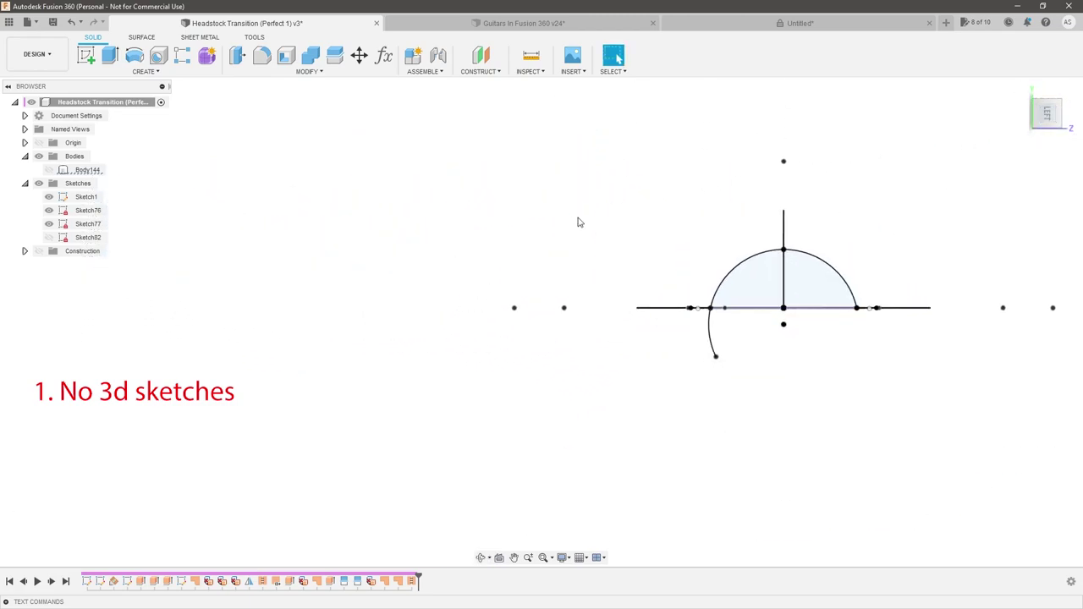
middle_click_drag(682, 251, 643, 203, "shift")
scroll(575, 198, "up", 3)
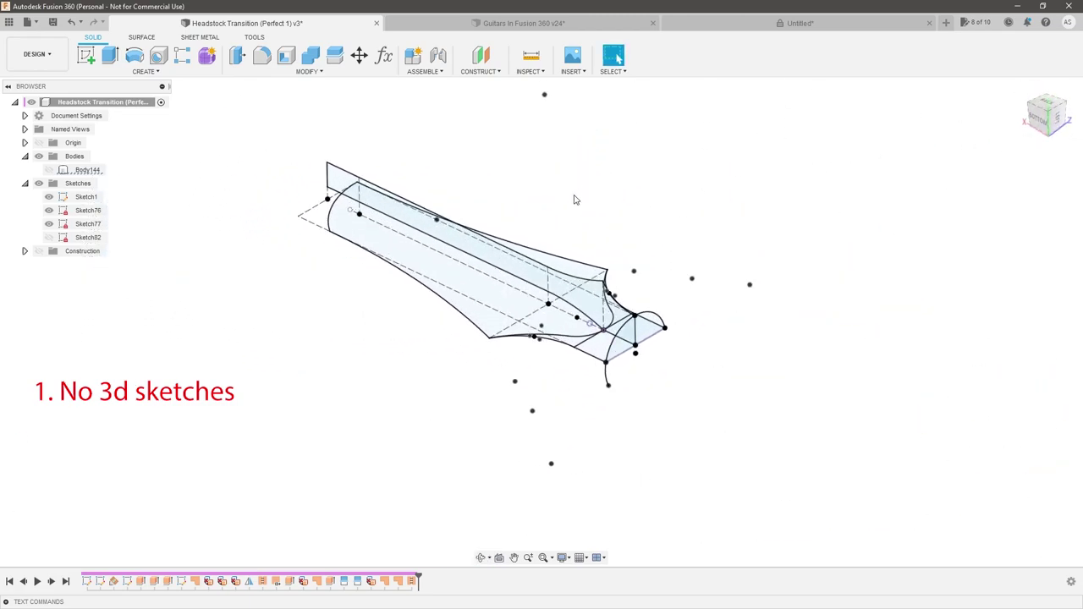
middle_click_drag(575, 198, 566, 186, "shift")
scroll(510, 261, "up", 4)
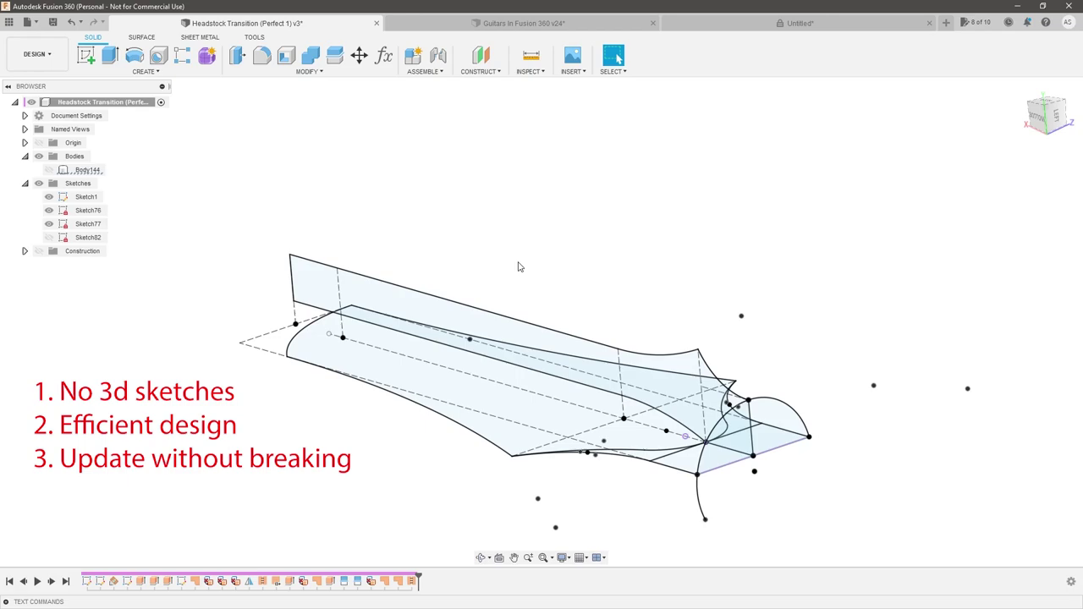
Show Body144 again, hide all sketches, and inspect the finished headstock transition surfaces
left_click(49, 169)
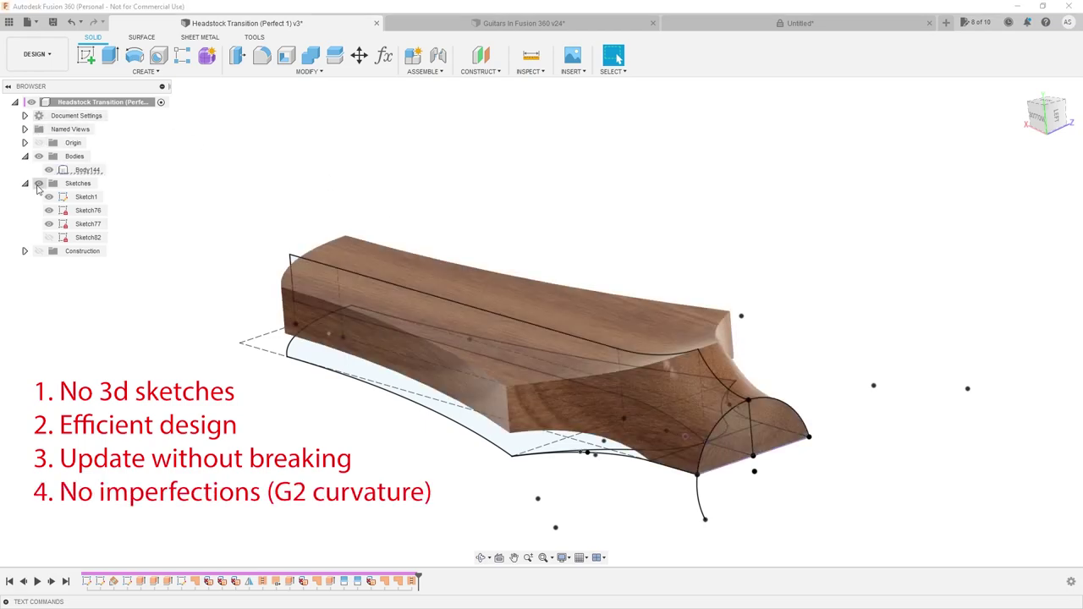
left_click(38, 183)
middle_click_drag(346, 204, 817, 395, "shift")
scroll(668, 346, "down", 5)
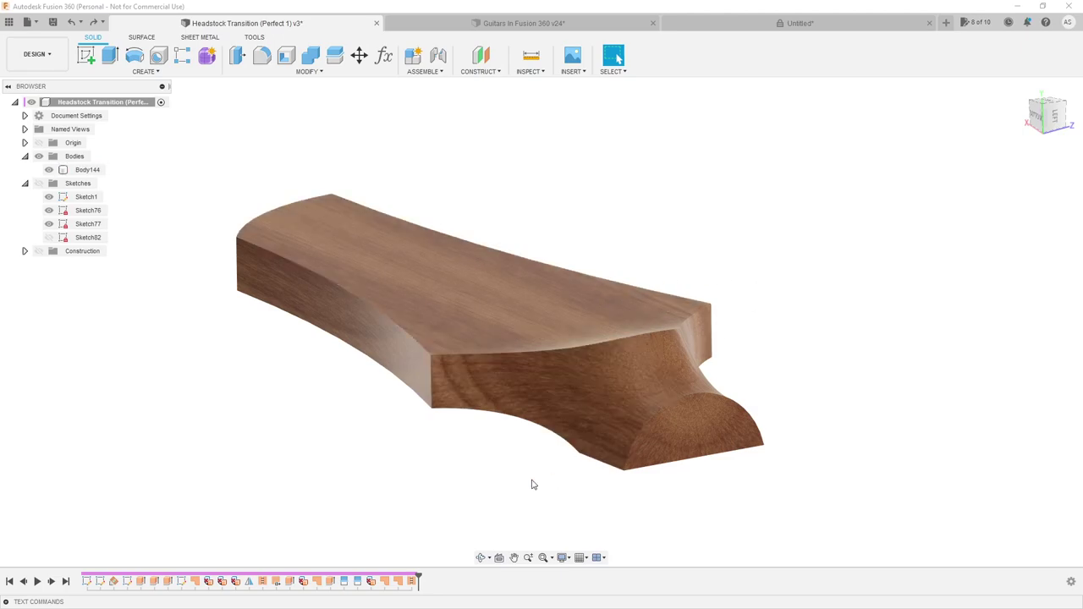
Delete all timeline features after the first four and show the remaining sketches
left_click_drag(413, 587, 144, 590)
key("Delete")
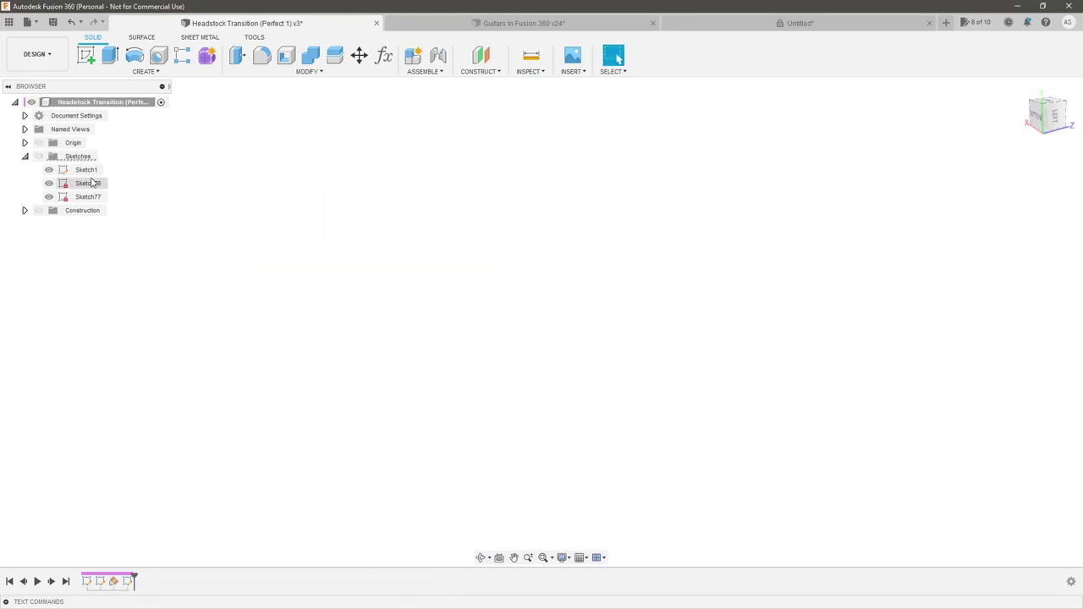
left_click(38, 156)
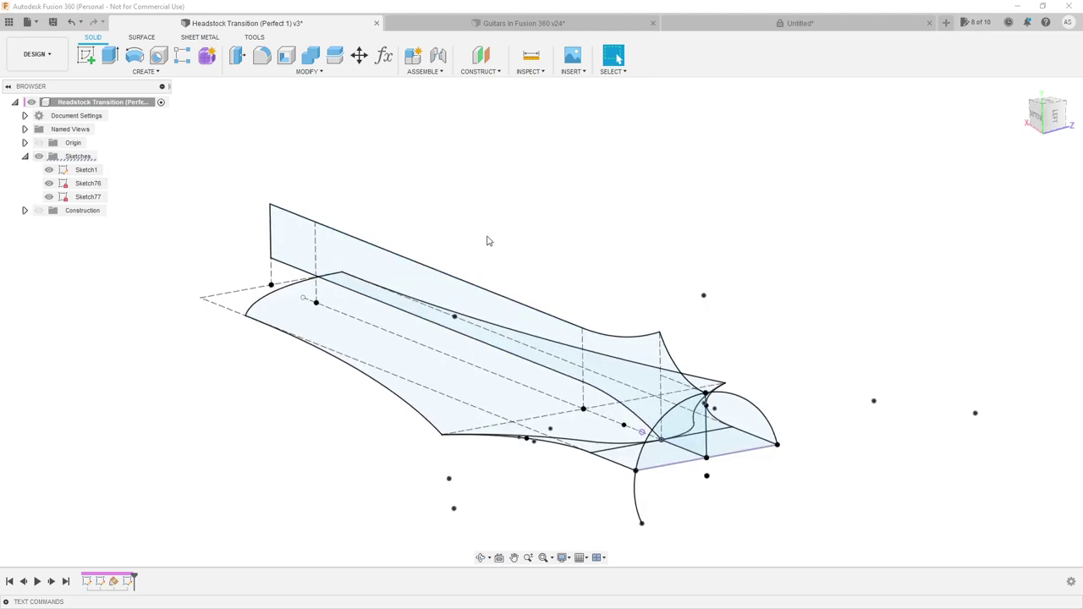
mouse_move(514, 233)
middle_mouse_down("shift")
mouse_move(525, 215)
mouse_move(549, 215)
mouse_move(539, 227)
middle_mouse_up("shift")
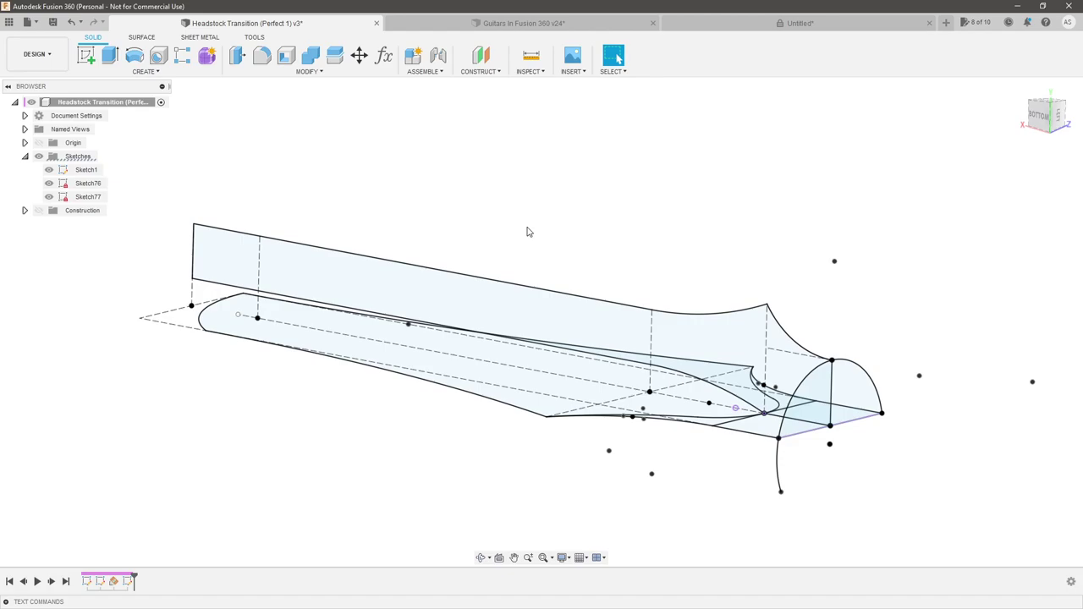
middle_click_drag(520, 219, 544, 252, "shift")
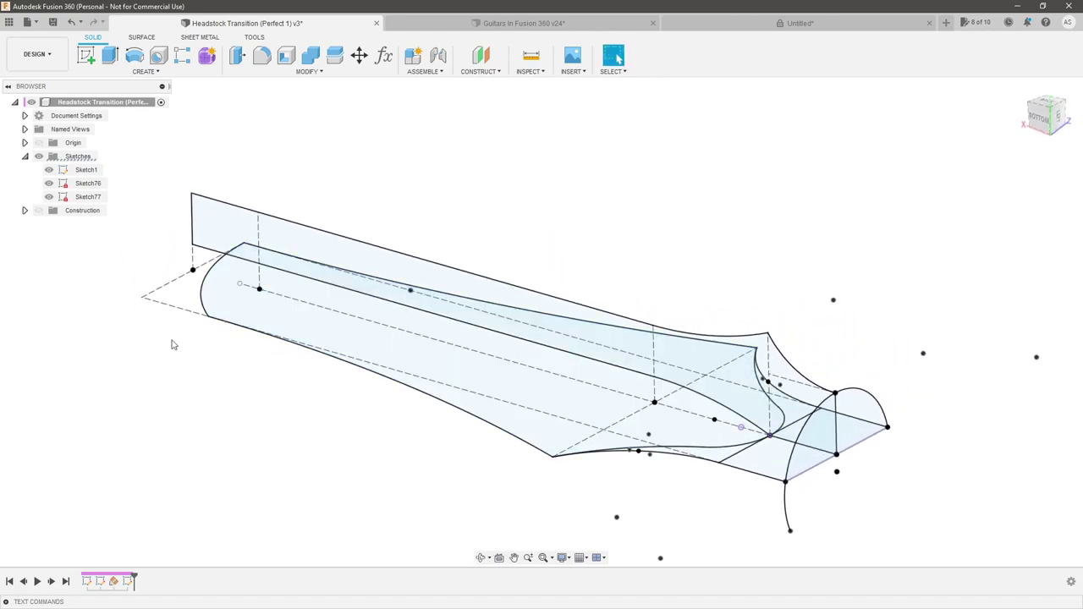
Open Sketch1 for editing and examine the neck's plan outline with its arcs, dimensions and constraints
double_click(88, 580)
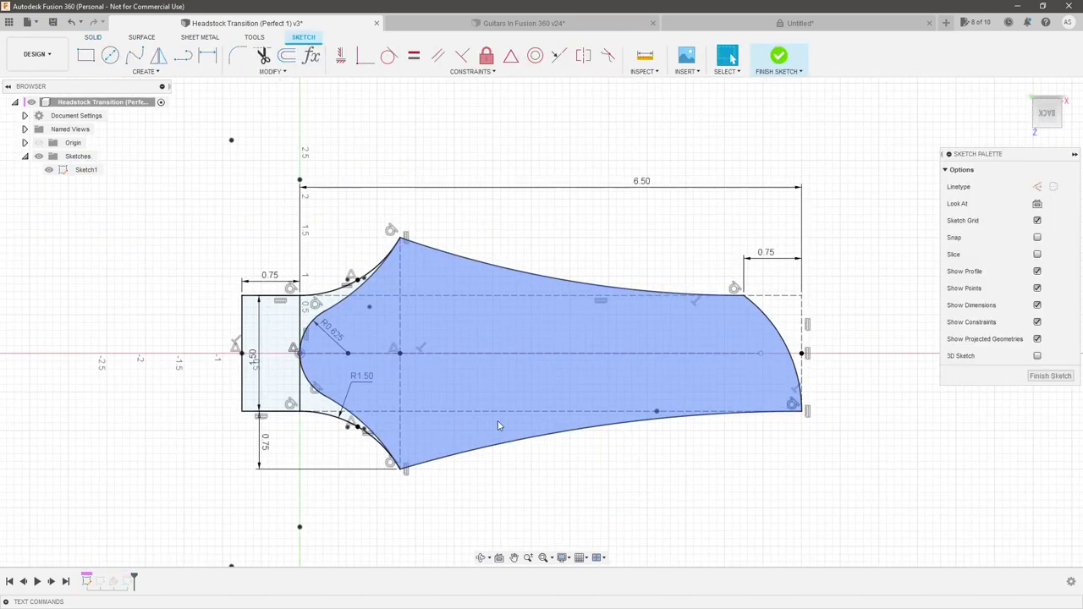
scroll(267, 441, "up", 2)
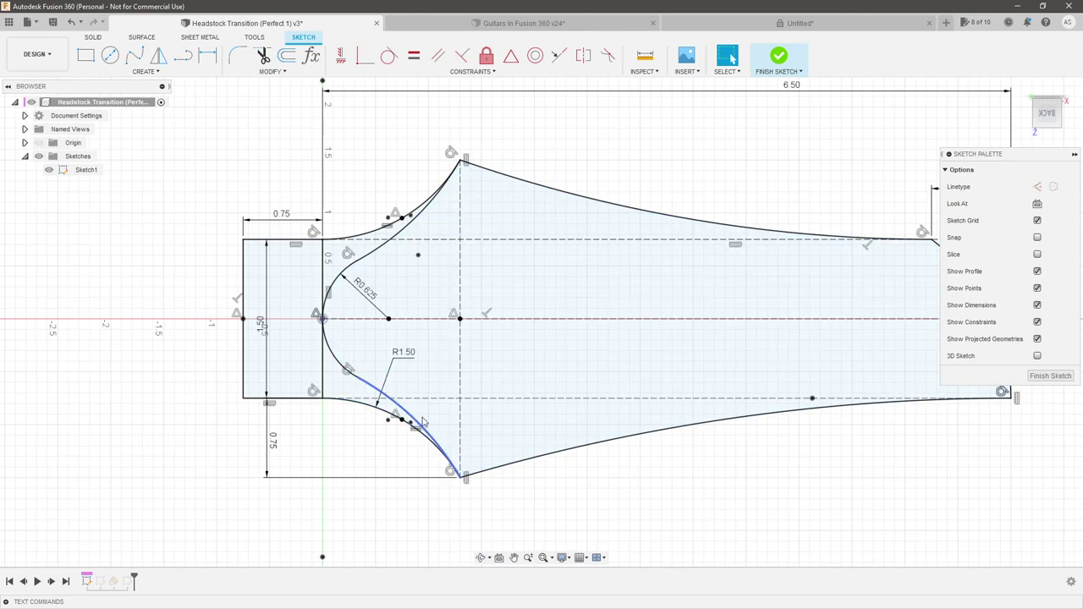
scroll(392, 315, "down", 2)
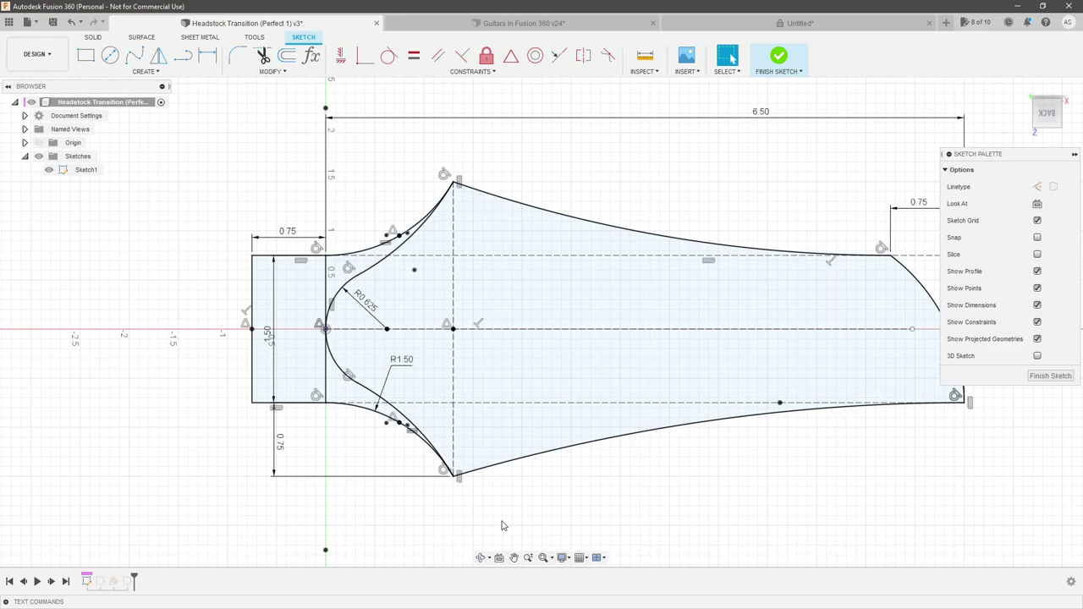
scroll(501, 526, "up", 1)
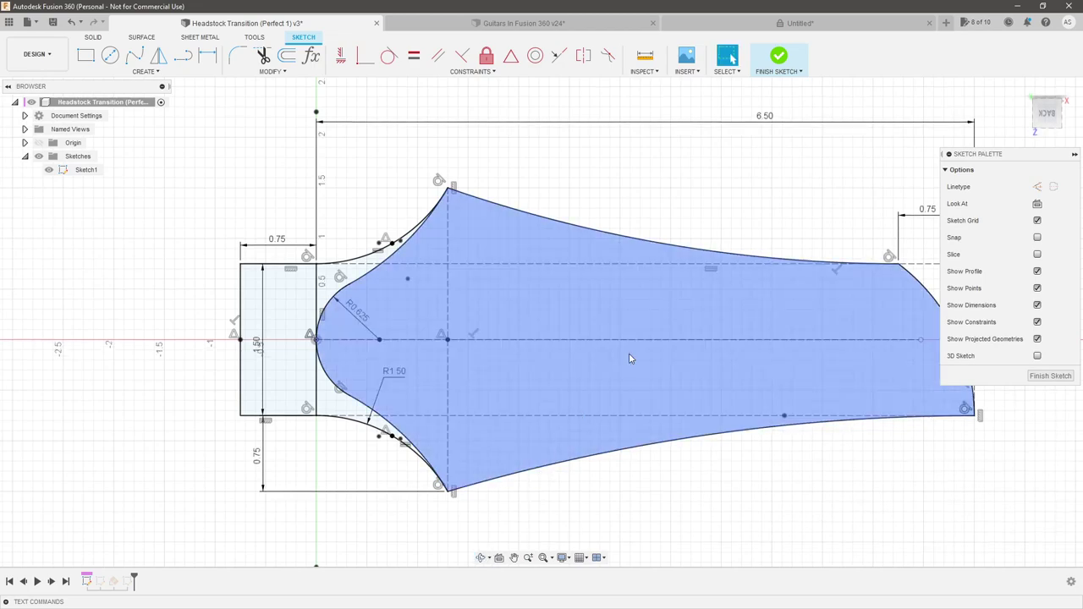
Try larger radii of 0.8 and 0.9 in for the rounded arc at the sketch origin in Sketch1
double_click(355, 312)
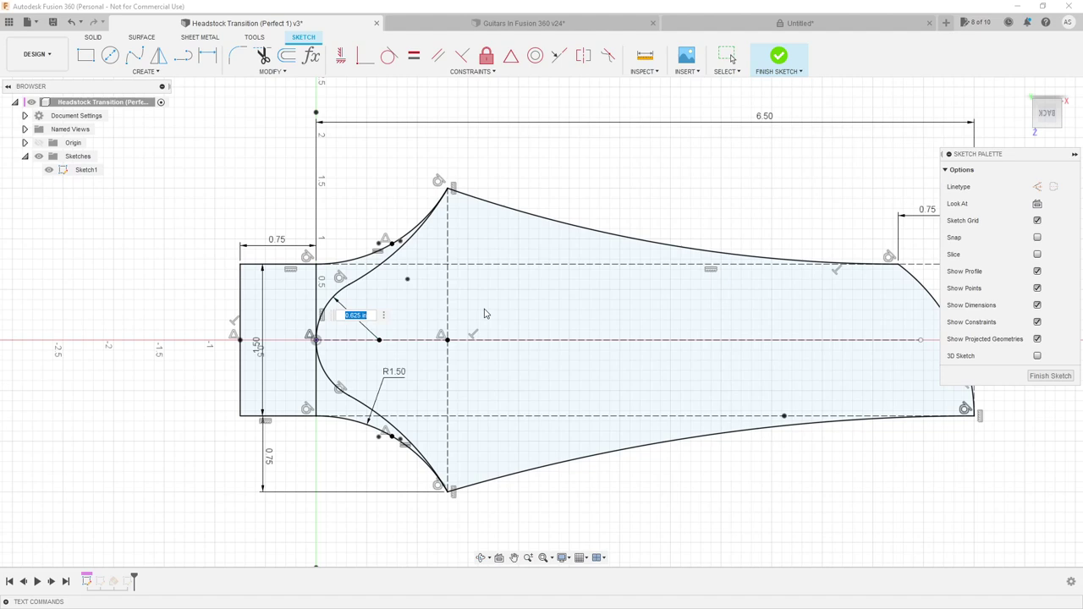
type("2")
key("Return")
type("8")
key("Return")
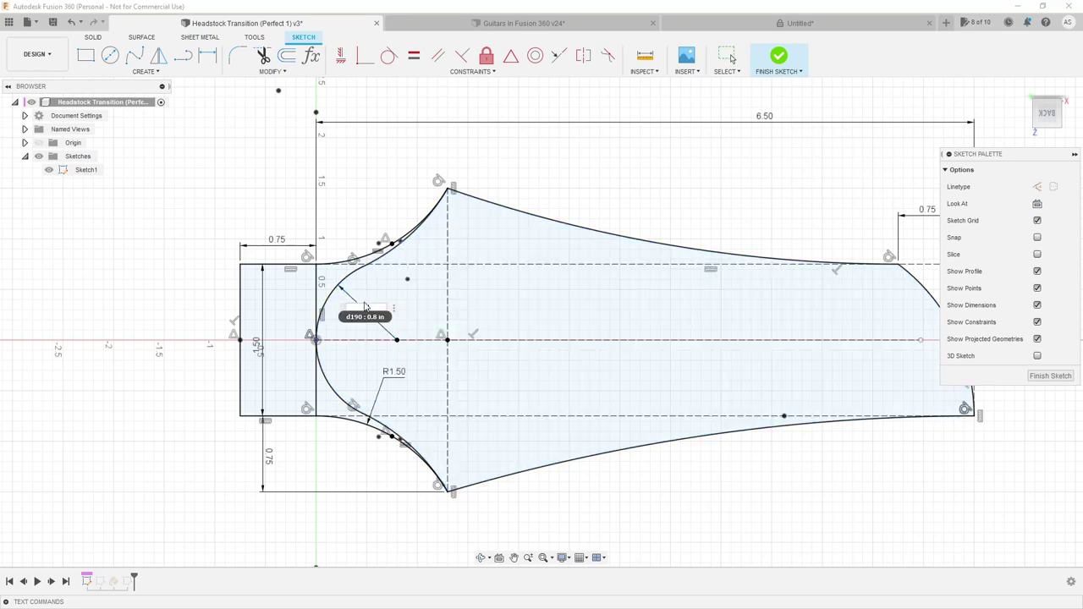
Inspect where the enlarged arc meets the outer side curve and undo the radius changes
scroll(372, 264, "up", 4)
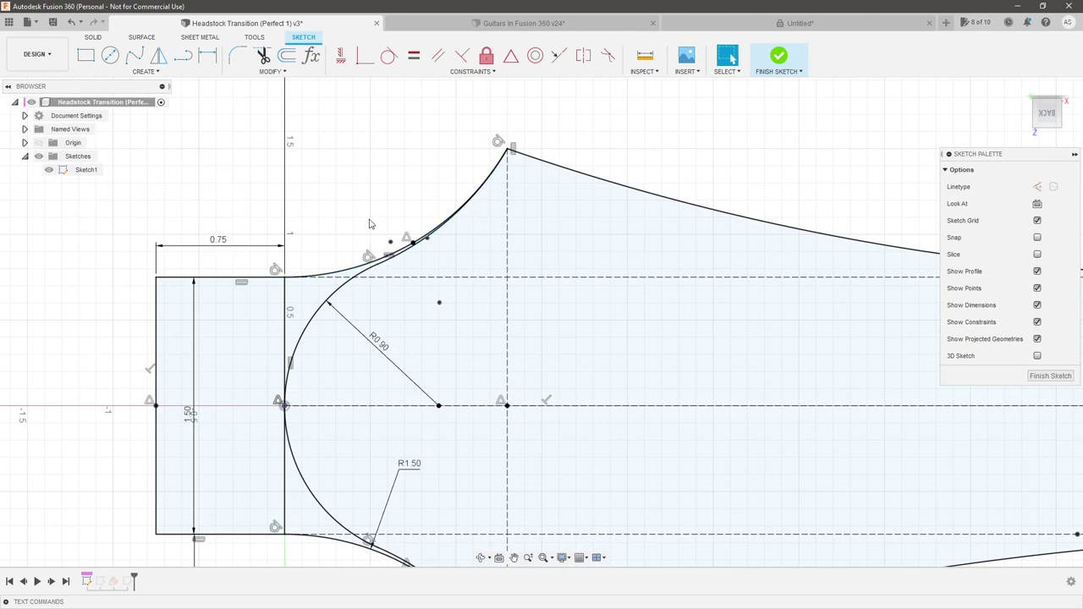
left_click(334, 278)
scroll(313, 258, "up", 2)
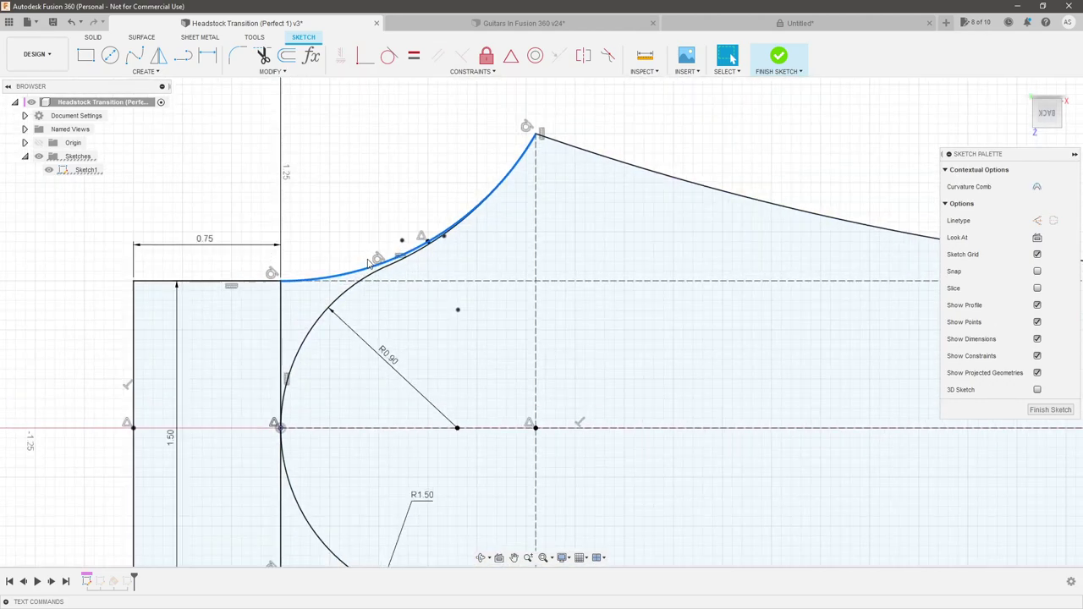
scroll(376, 213, "down", 3)
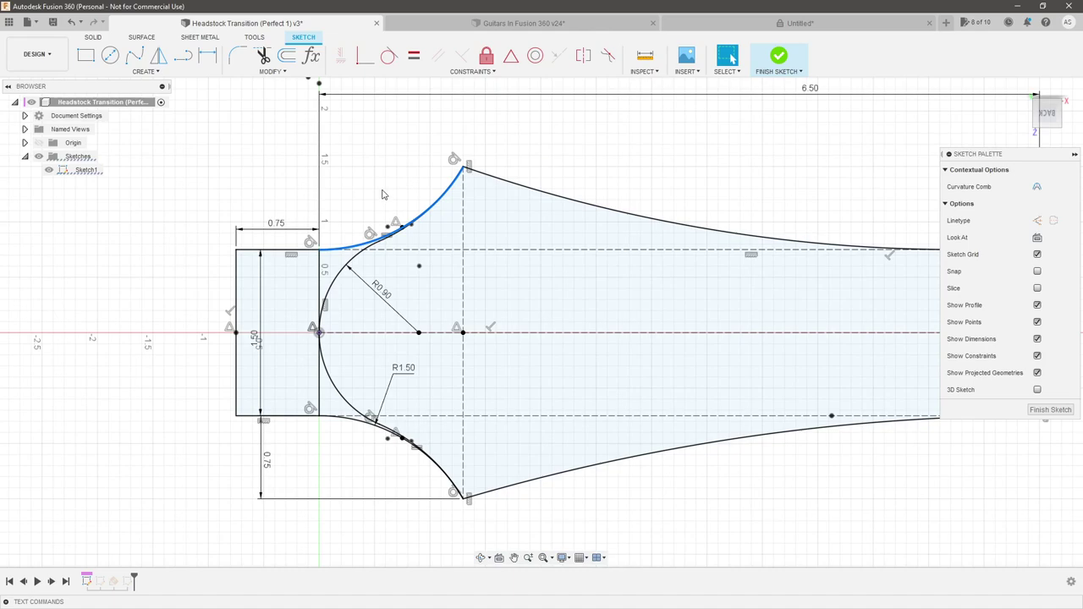
key("Escape")
key("ctrl+z")
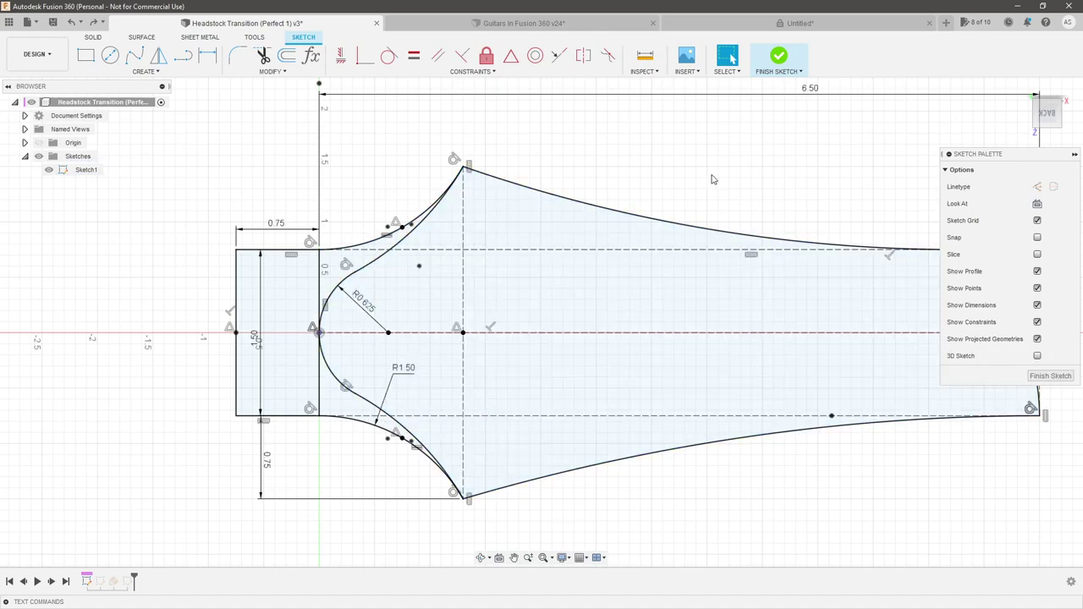
Finish editing Sketch1 and view the side profile in Sketch76 straight on from the bottom view
left_click(1050, 376)
left_click(100, 581)
middle_click_drag(131, 525, 397, 432, "shift")
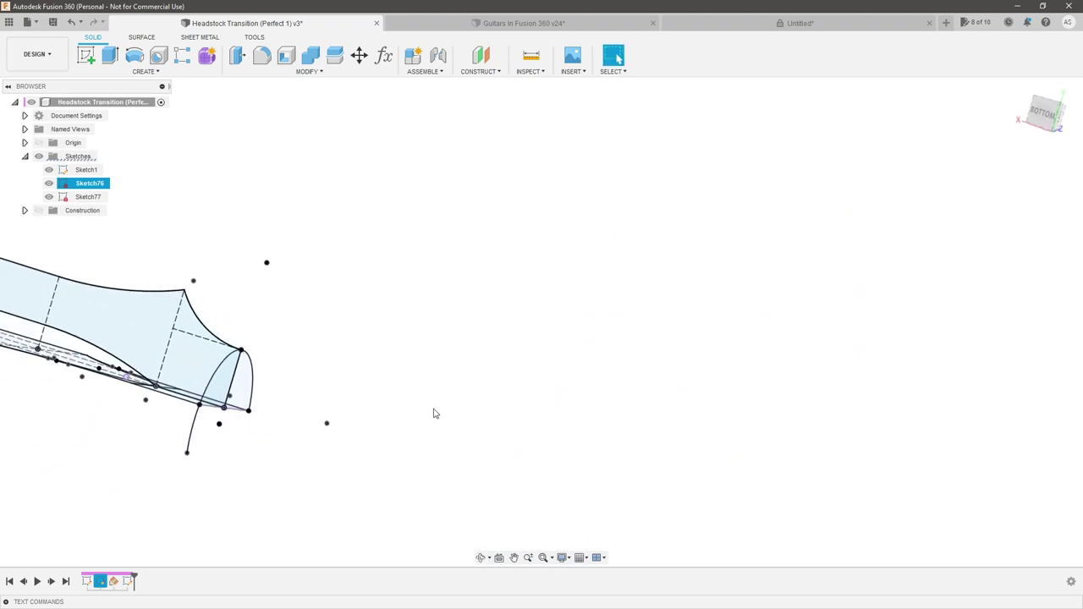
scroll(713, 338, "down", 3)
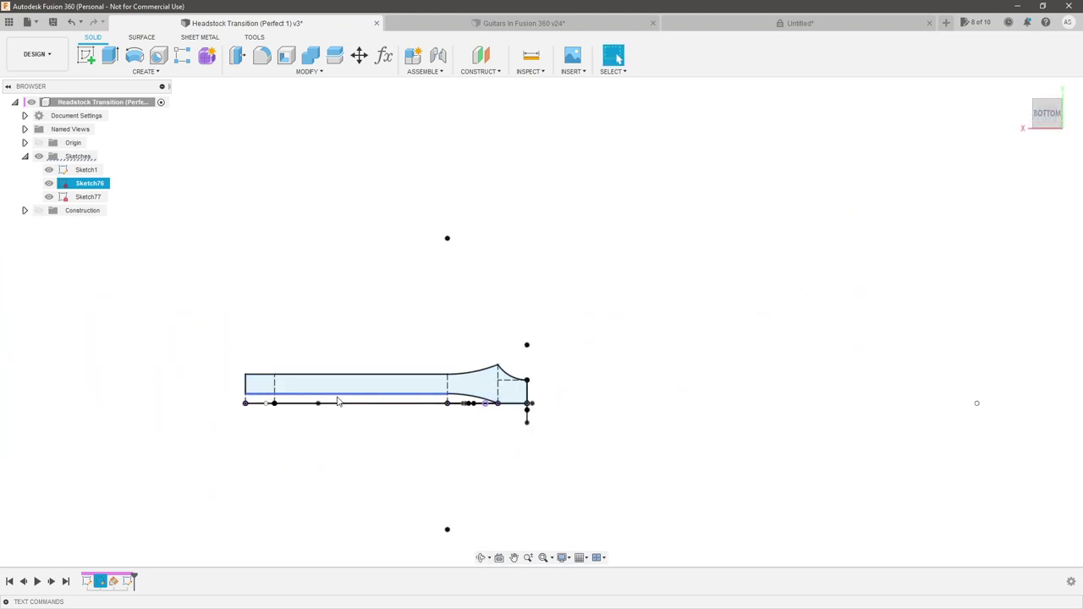
scroll(437, 398, "up", 5)
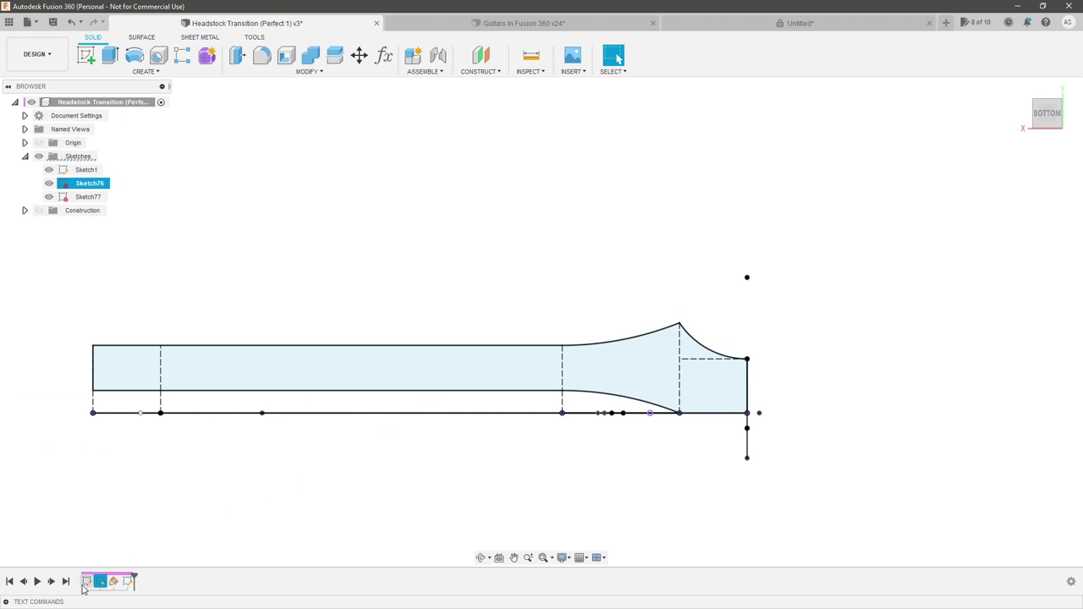
key("Escape")
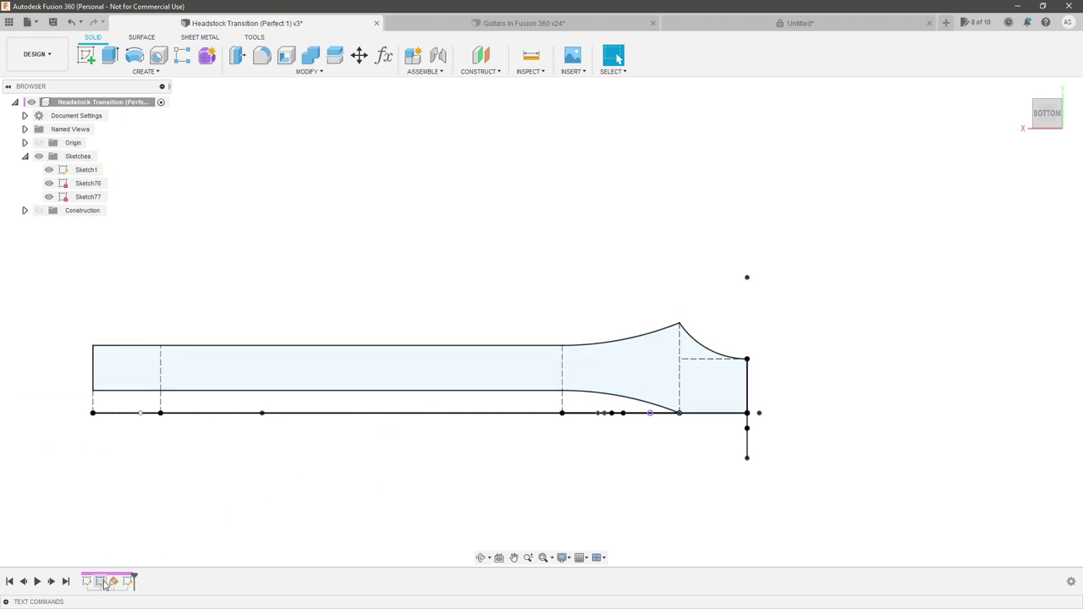
Open Sketch76 for editing and examine the side profile's headstock-end line, transition arc, dimensions and constraints, including how it meets the plan outline
double_click(99, 581)
scroll(770, 381, "up", 3)
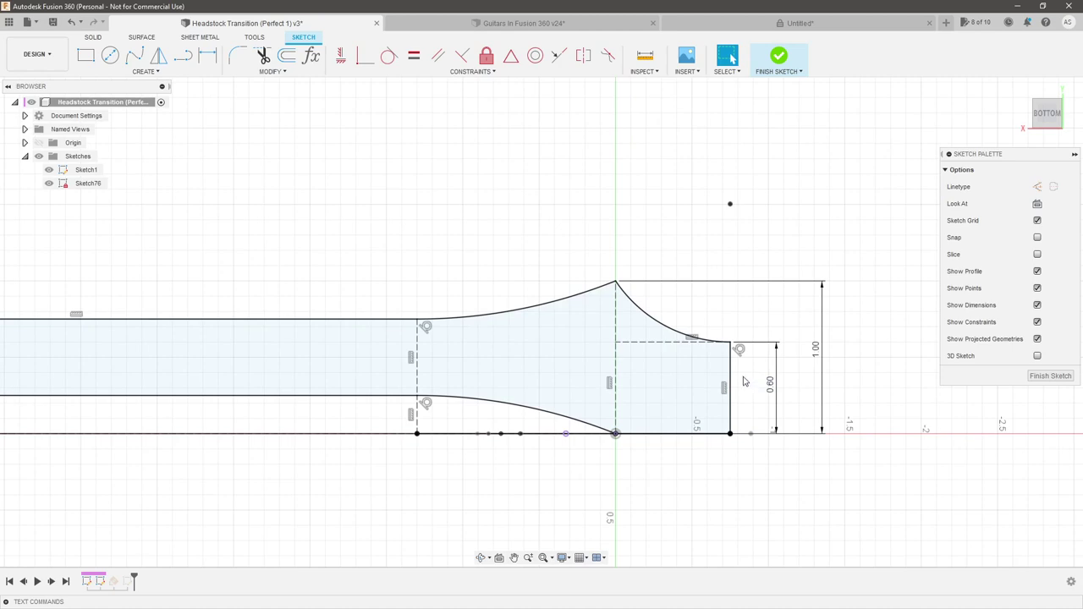
left_click(731, 365)
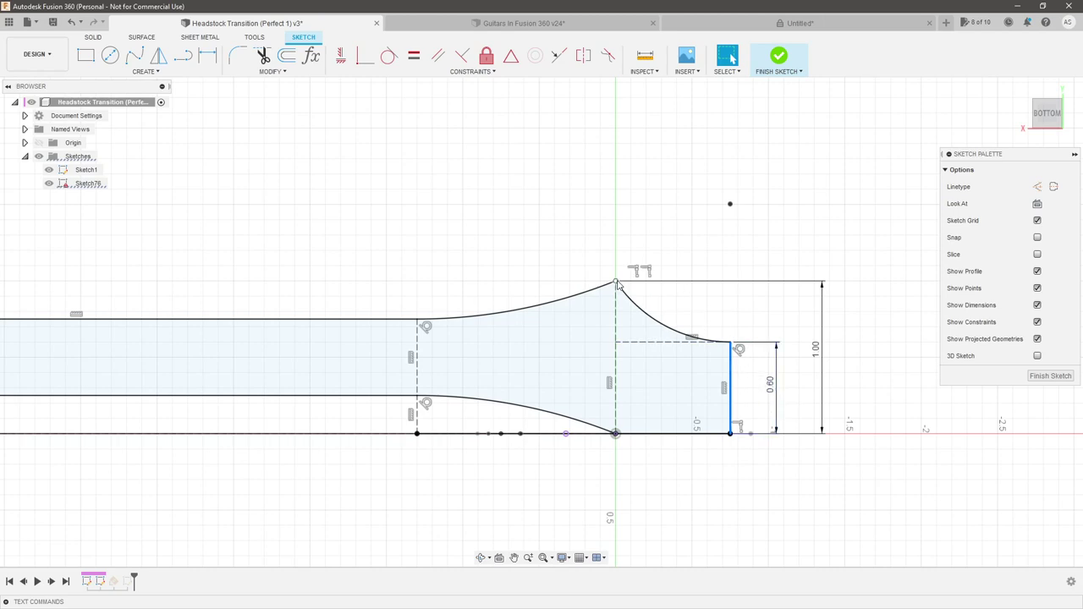
left_click(666, 323)
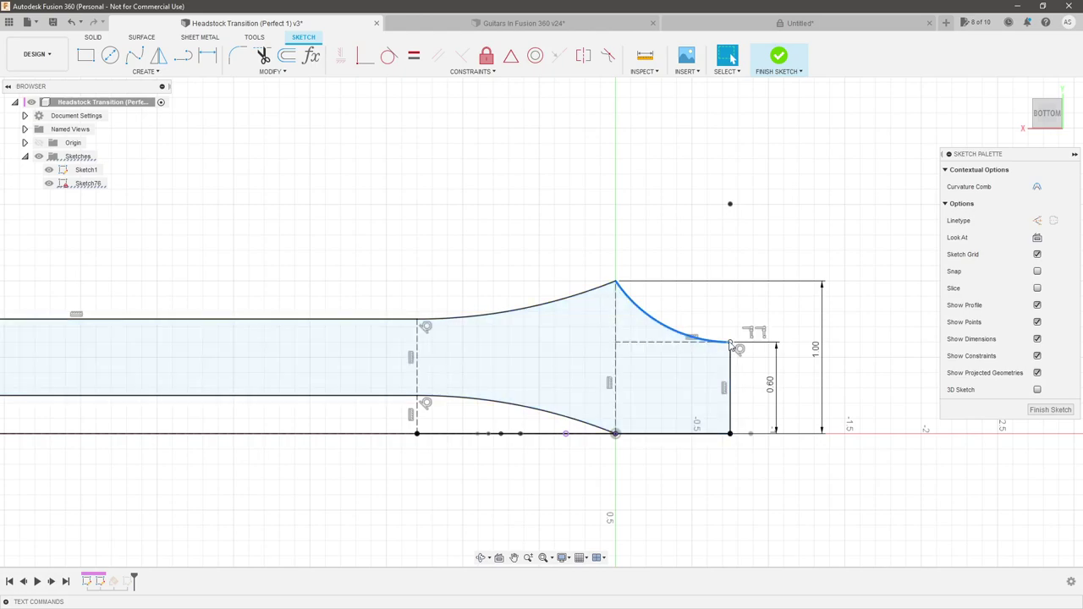
scroll(662, 330, "down", 3)
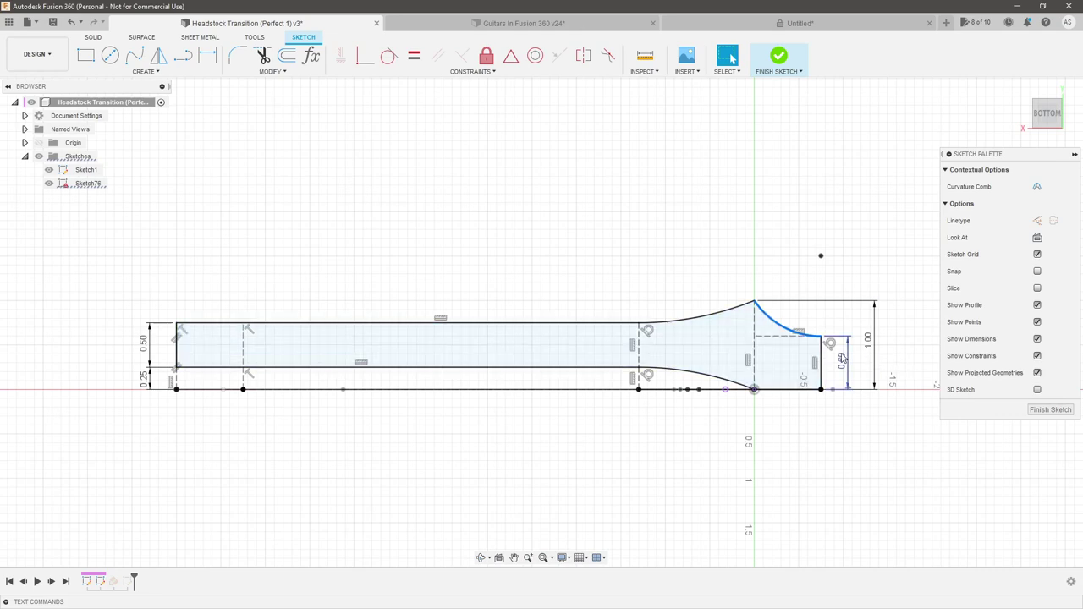
left_click(822, 356)
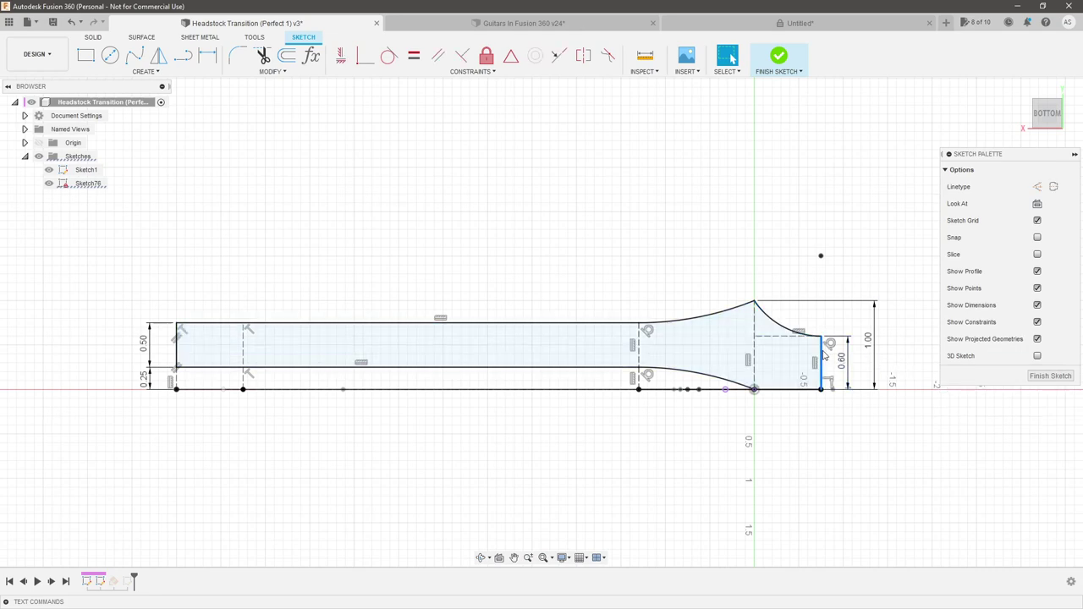
left_click(793, 245)
scroll(414, 286, "down", 1)
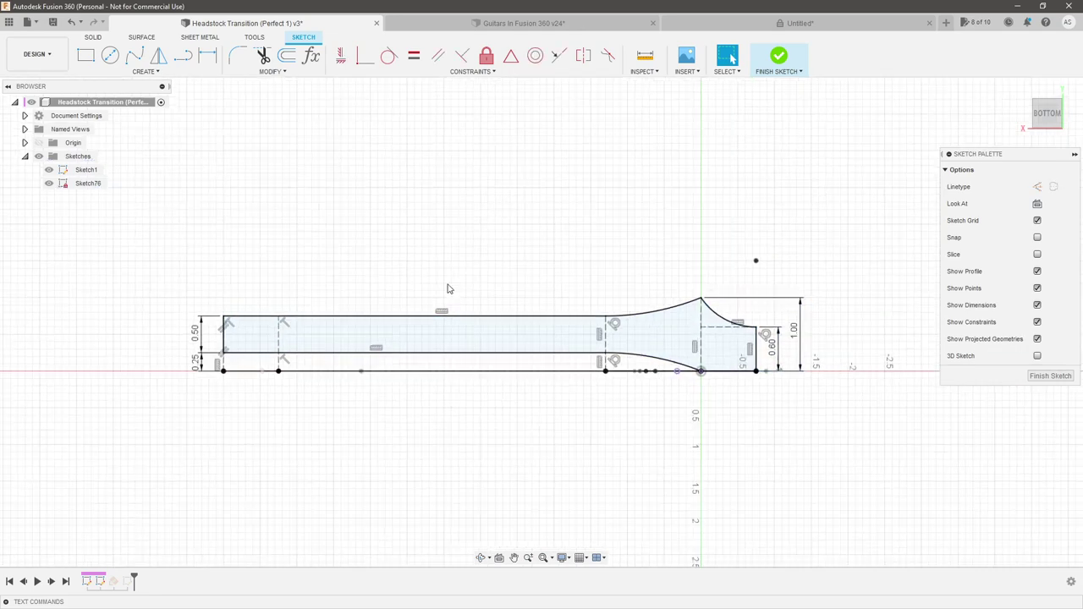
mouse_move(475, 285)
middle_mouse_down("shift")
mouse_move(471, 297)
mouse_move(695, 384)
middle_mouse_up("shift")
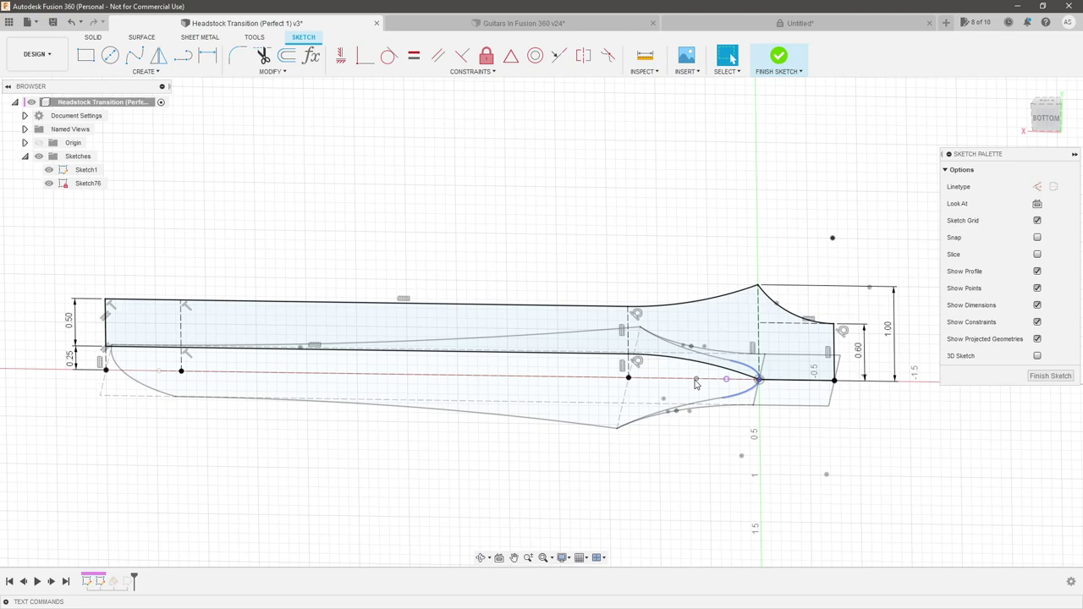
Finish editing Sketch76, view the headstock-end profile straight on from the left view and open Sketch77 for editing
left_click(1049, 376)
middle_click_drag(947, 244, 996, 176, "shift")
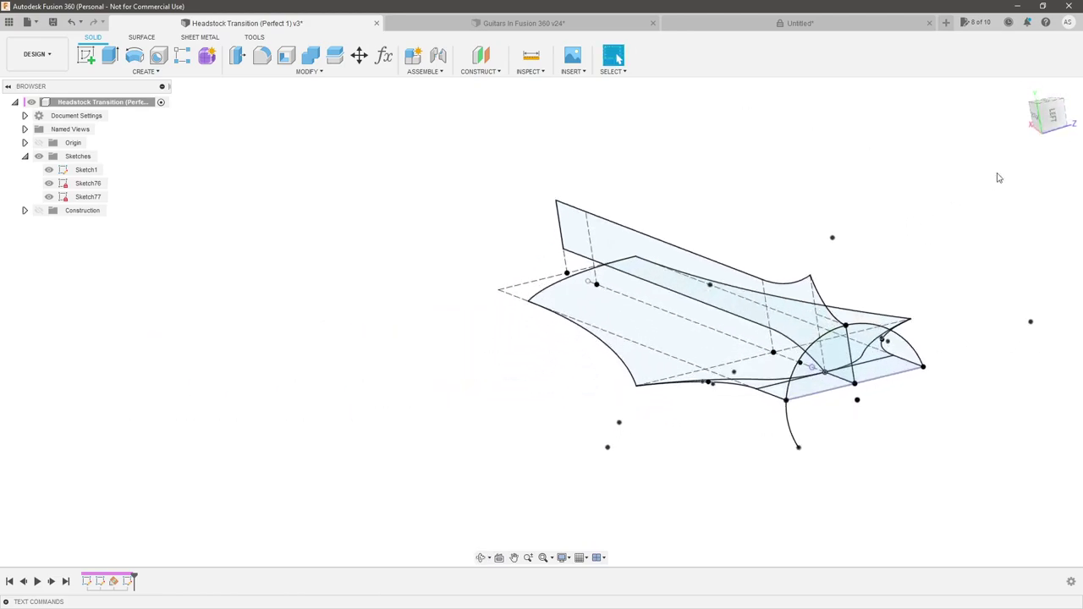
left_click(1036, 123)
left_click(779, 355)
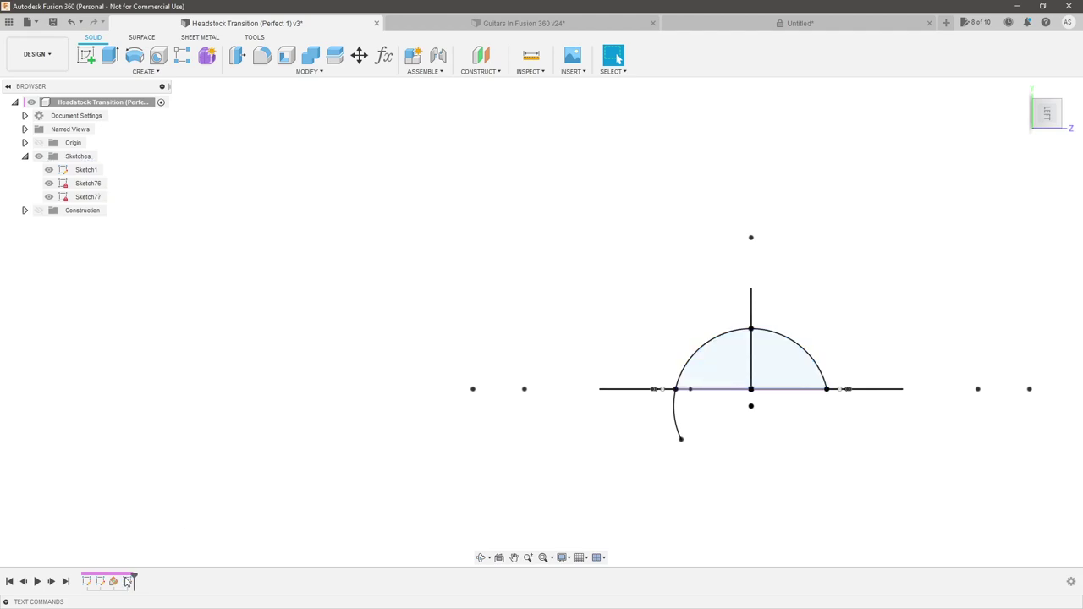
double_click(128, 581)
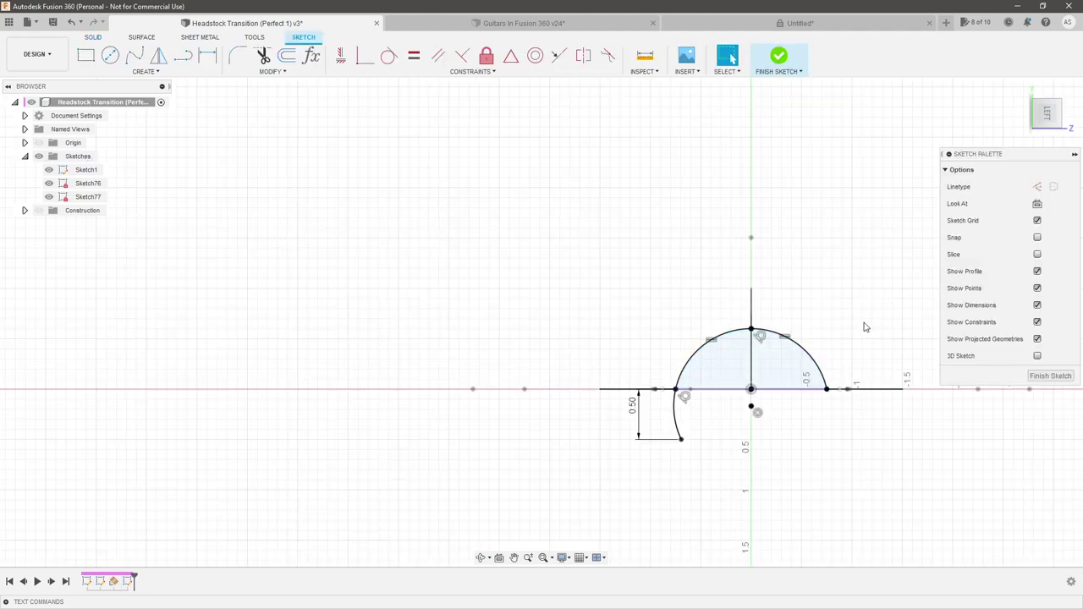
Examine the half-round arcs and the tangent arc below the baseline in Sketch77, including how they relate to the other sketches
scroll(833, 319, "up", 3)
scroll(596, 311, "down", 2)
scroll(605, 334, "up", 2)
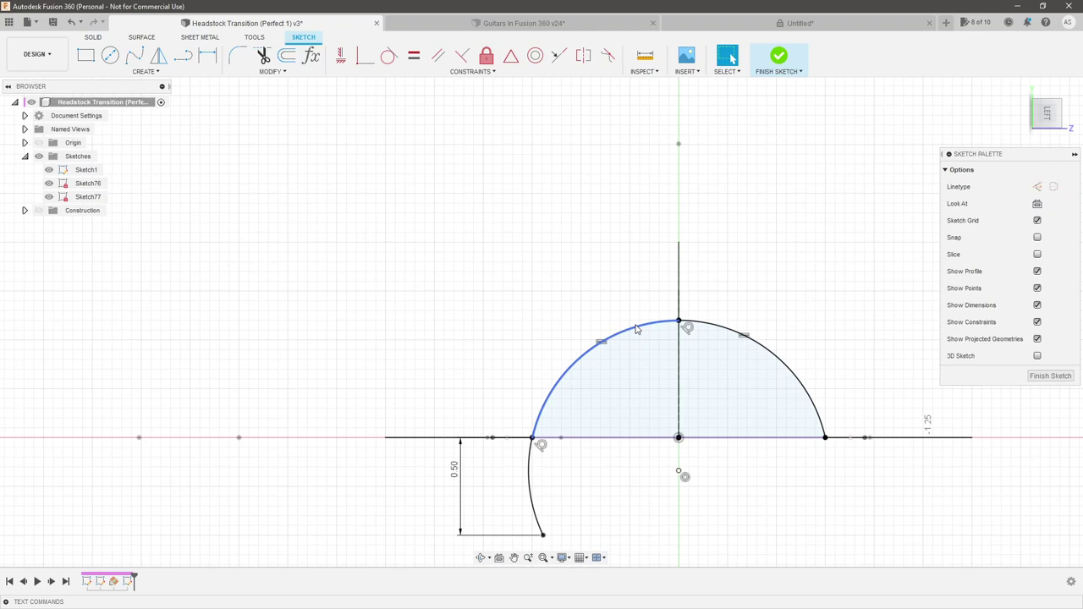
left_click(636, 329)
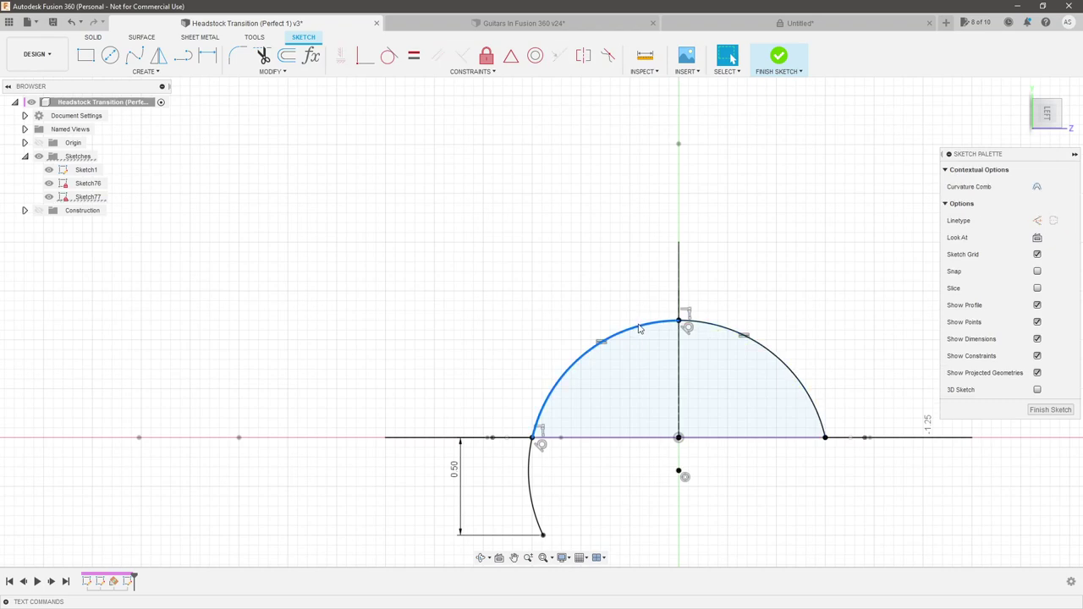
left_click(738, 303)
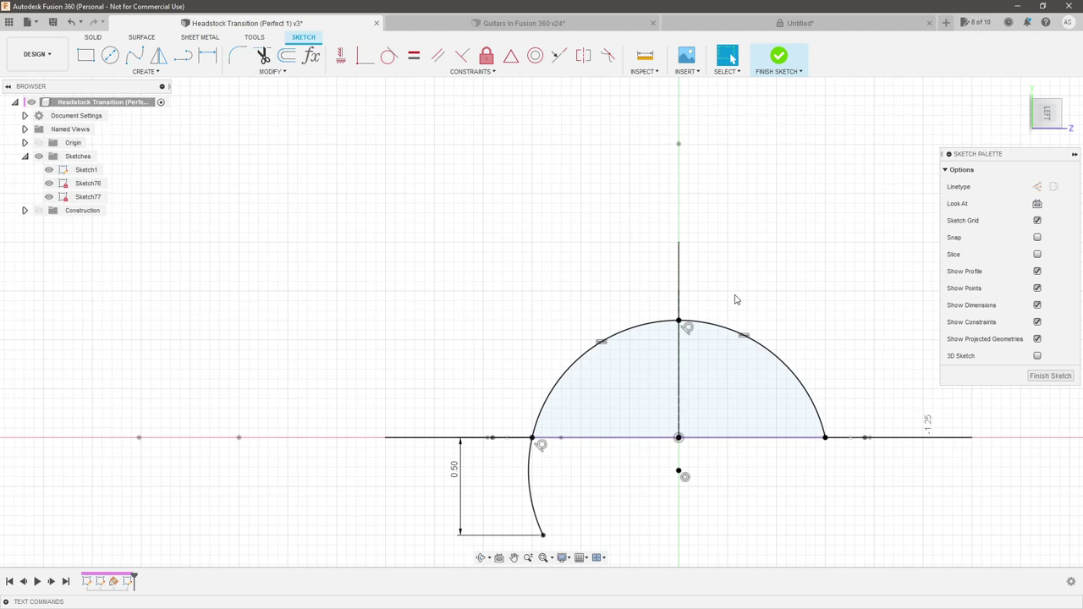
scroll(541, 462, "down", 2)
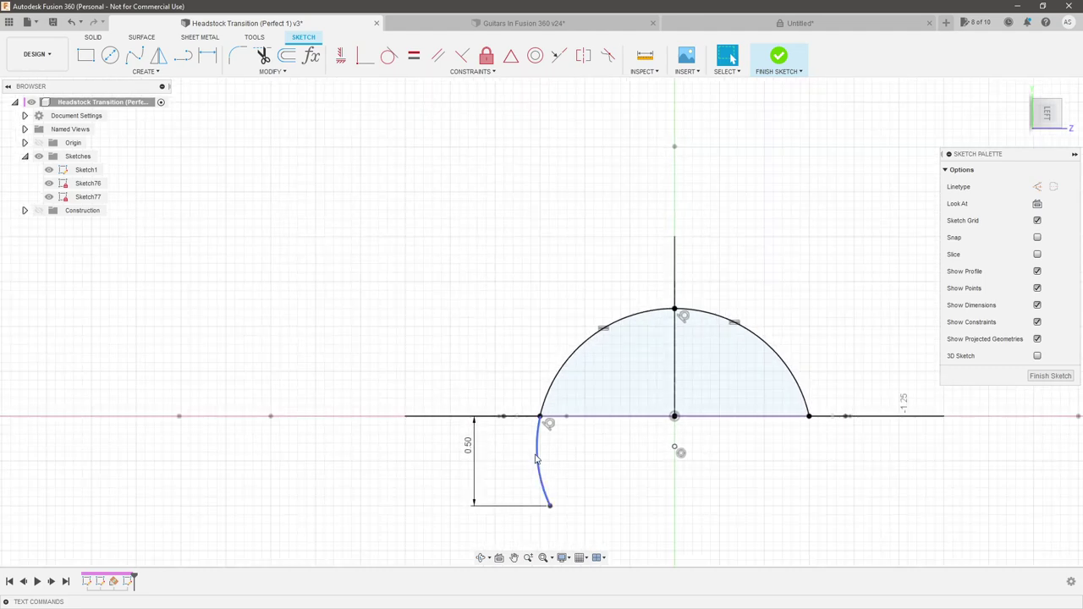
left_click(538, 459)
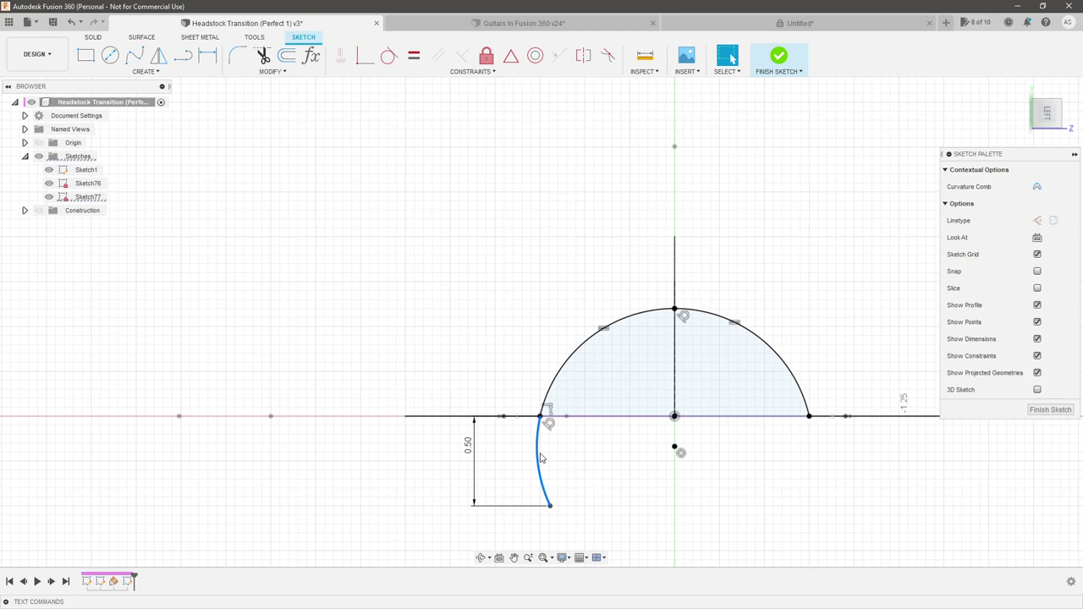
middle_click_drag(576, 477, 399, 407, "shift")
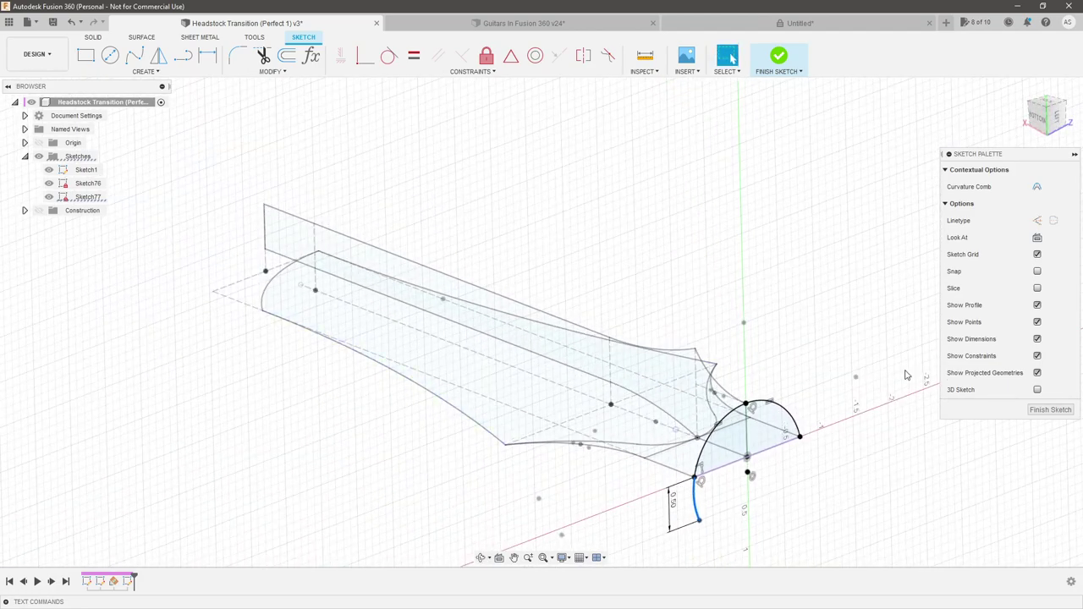
Finish editing Sketch77 and start a new sketch on the vertical origin plane perpendicular to the neck's length
left_click(1049, 409)
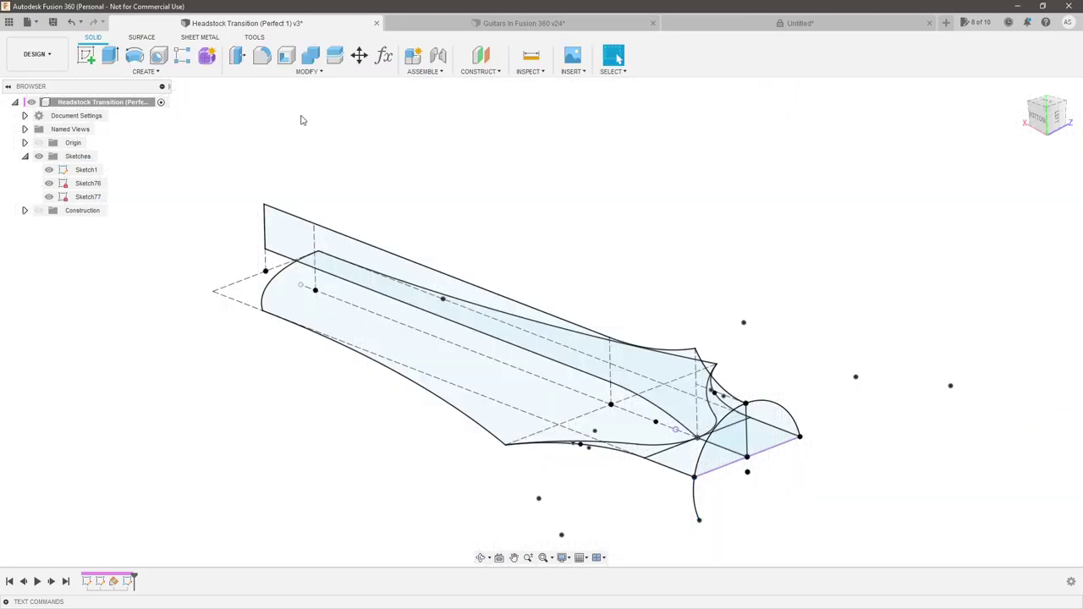
left_click(86, 56)
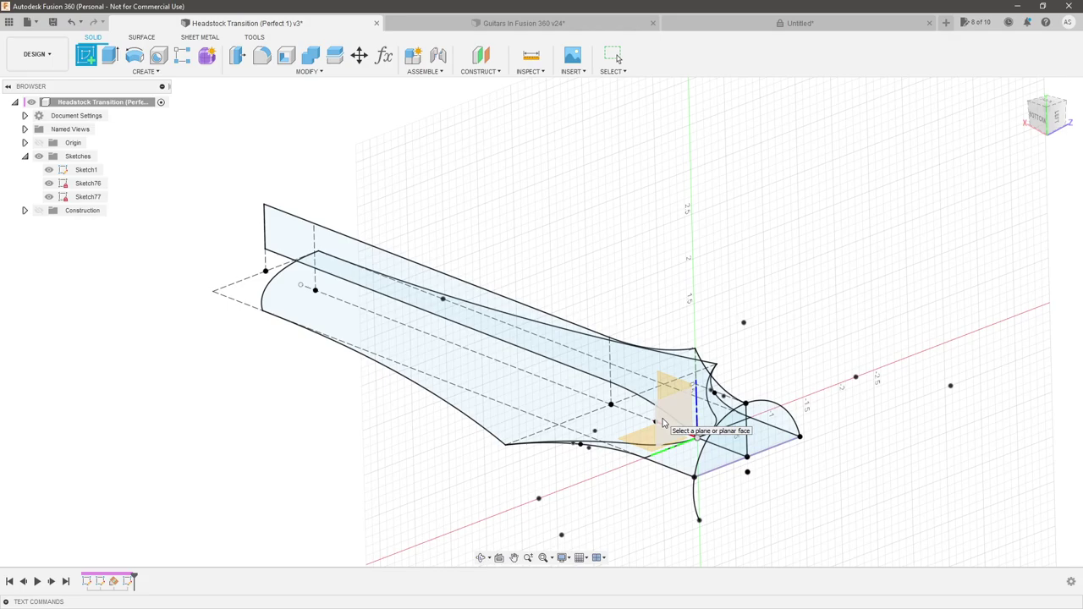
left_click(663, 422)
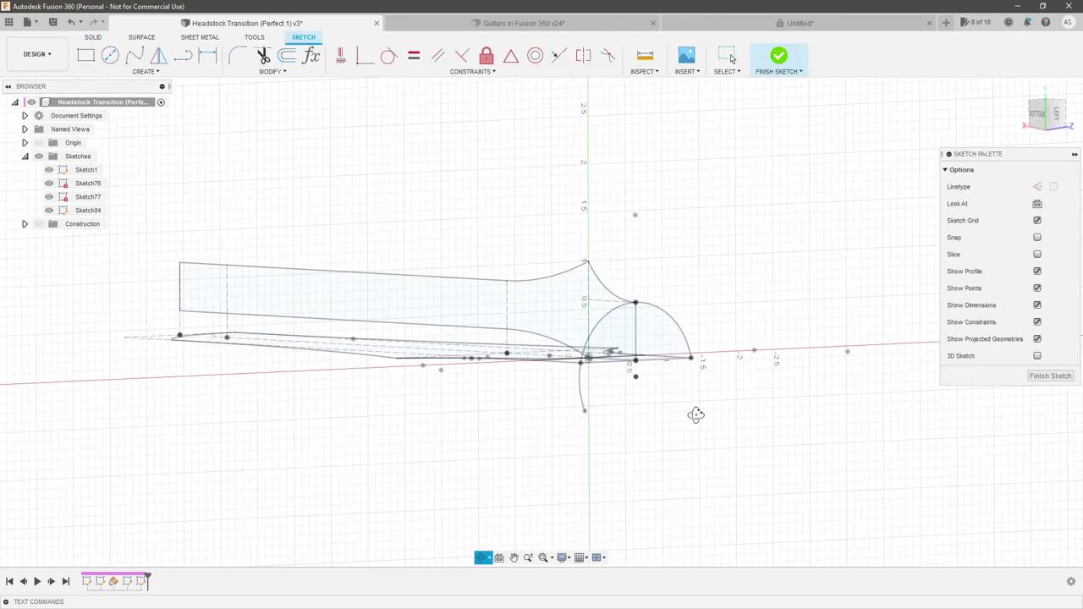
Create a linked intersection curve from the side profile's lower straight line and the neck's outer side curve
left_click(146, 71)
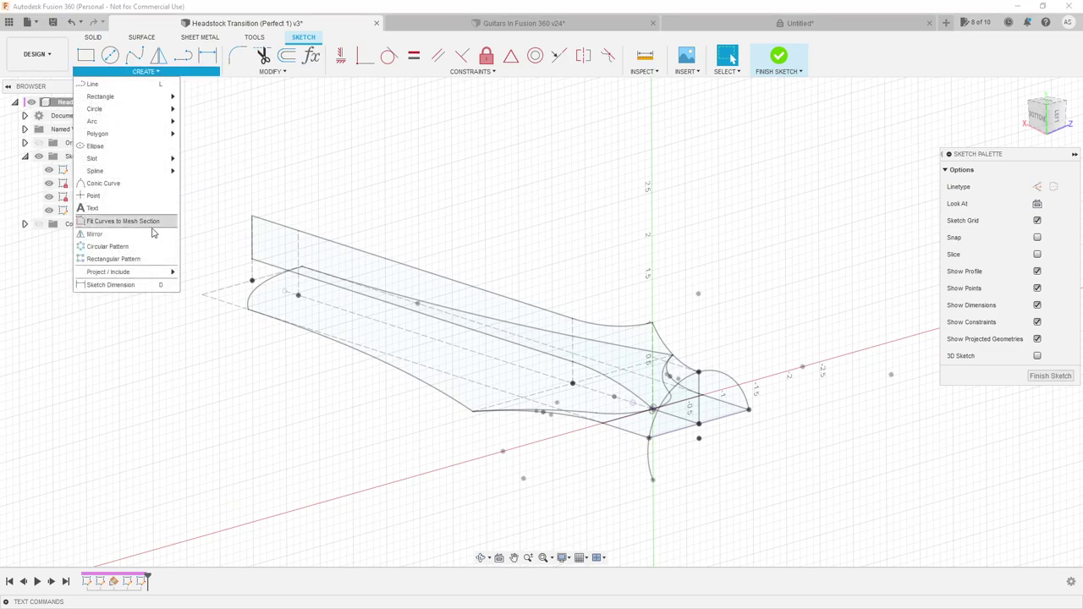
mouse_move(148, 275)
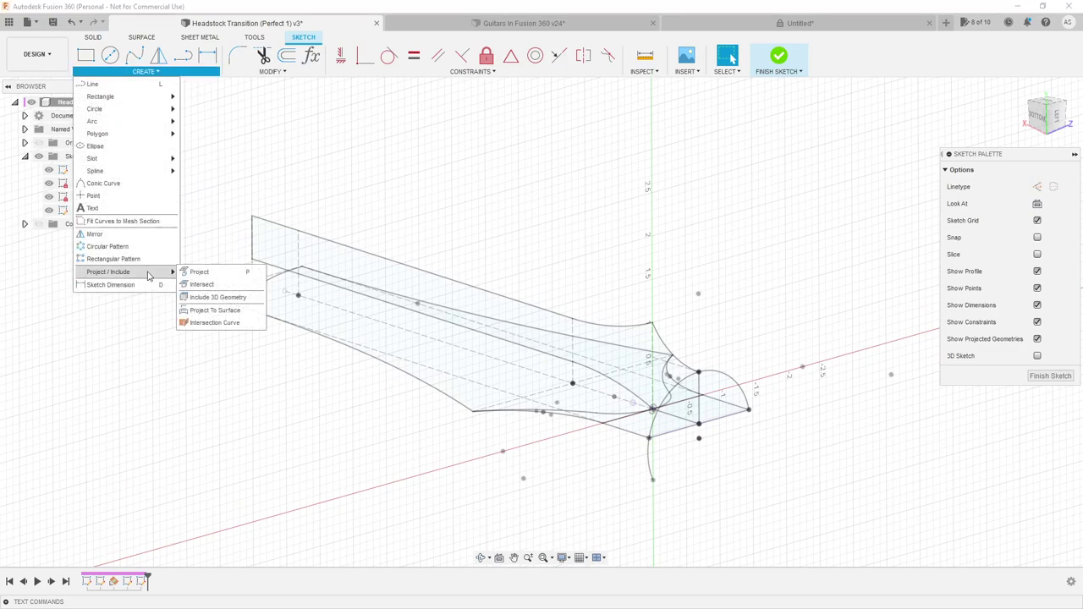
left_click(211, 323)
scroll(427, 320, "up", 2)
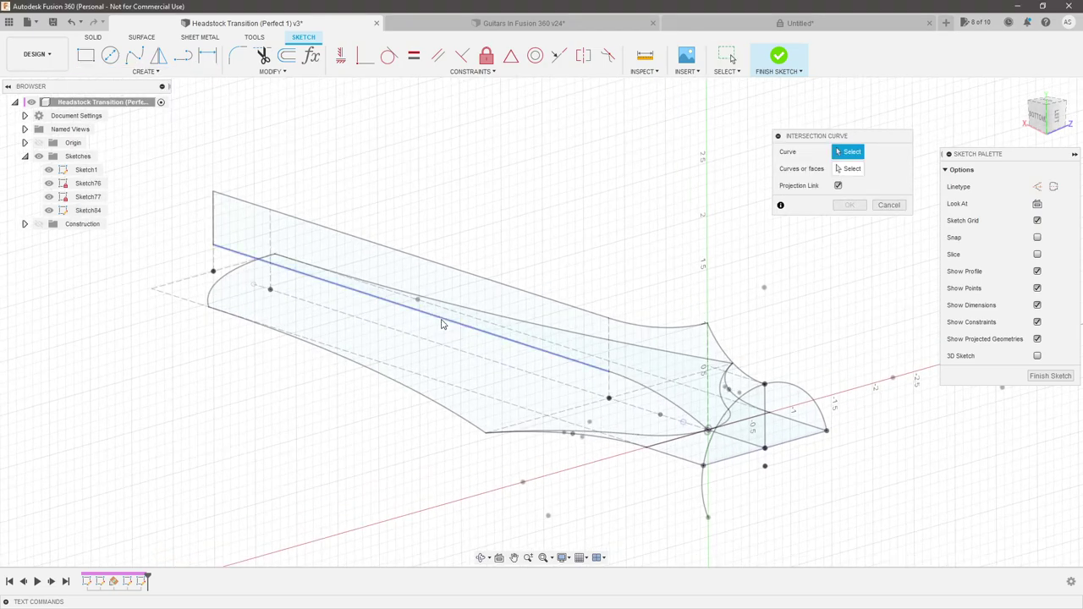
left_click(441, 324)
left_click(427, 403)
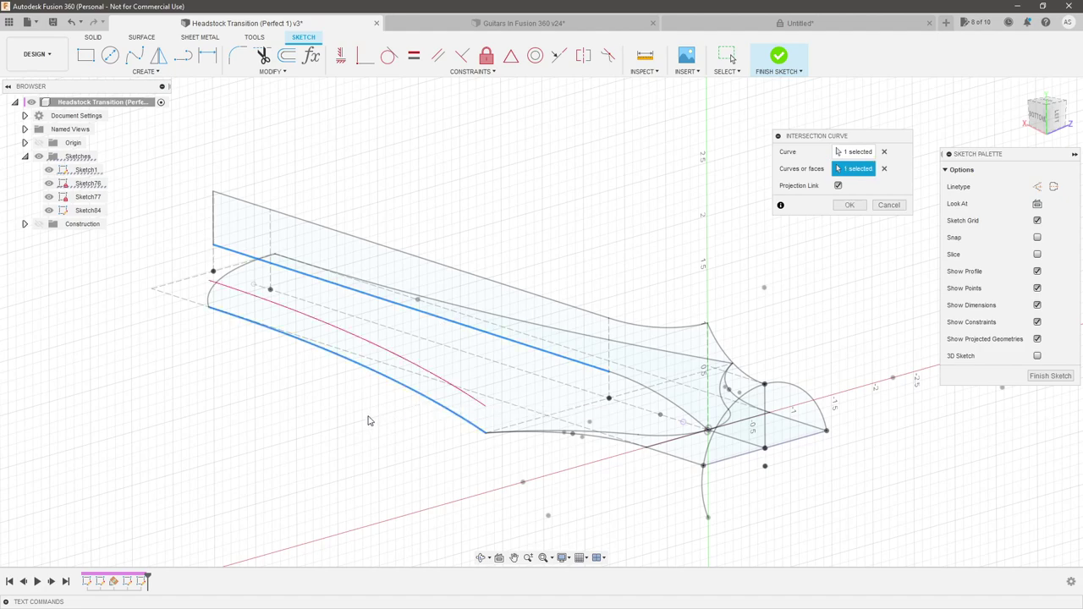
mouse_move(368, 415)
middle_mouse_down("shift")
mouse_move(341, 401)
mouse_move(450, 383)
middle_mouse_up("shift")
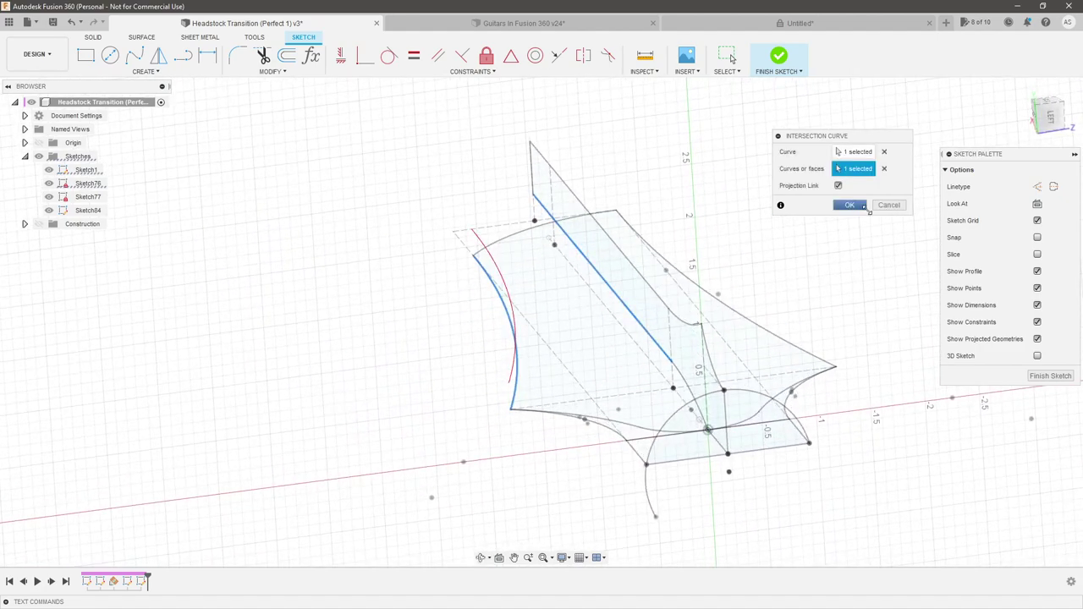
left_click(851, 205)
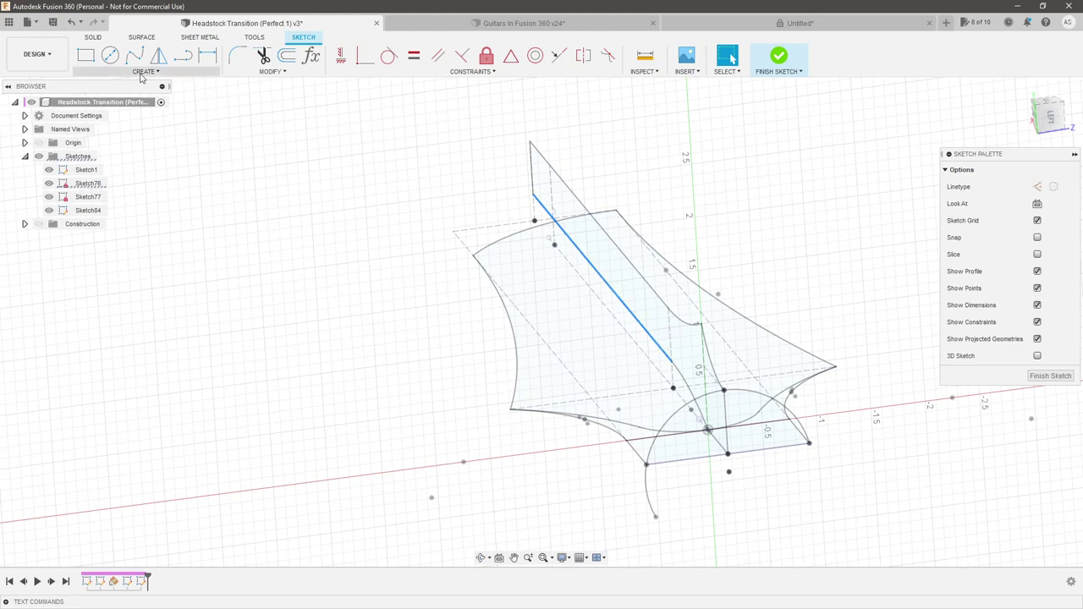
Extrude only the side profile's lower straight line as a surface about 1.73 in sideways, with chaining off and as a new body
left_click(141, 38)
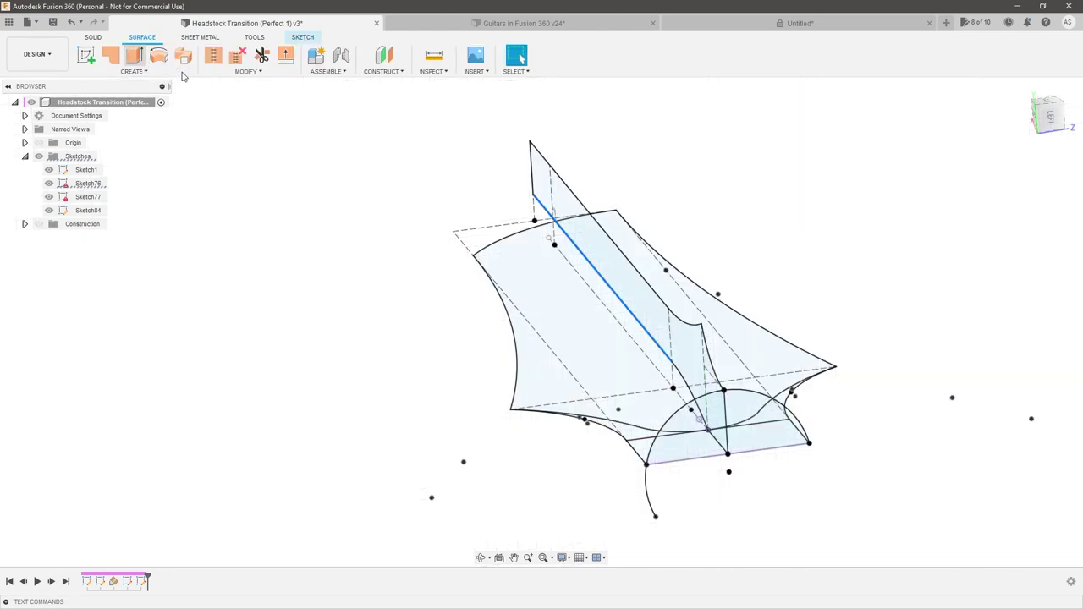
left_click(133, 55)
mouse_move(634, 320)
left_mouse_down()
mouse_move(618, 317)
mouse_move(645, 305)
left_mouse_up()
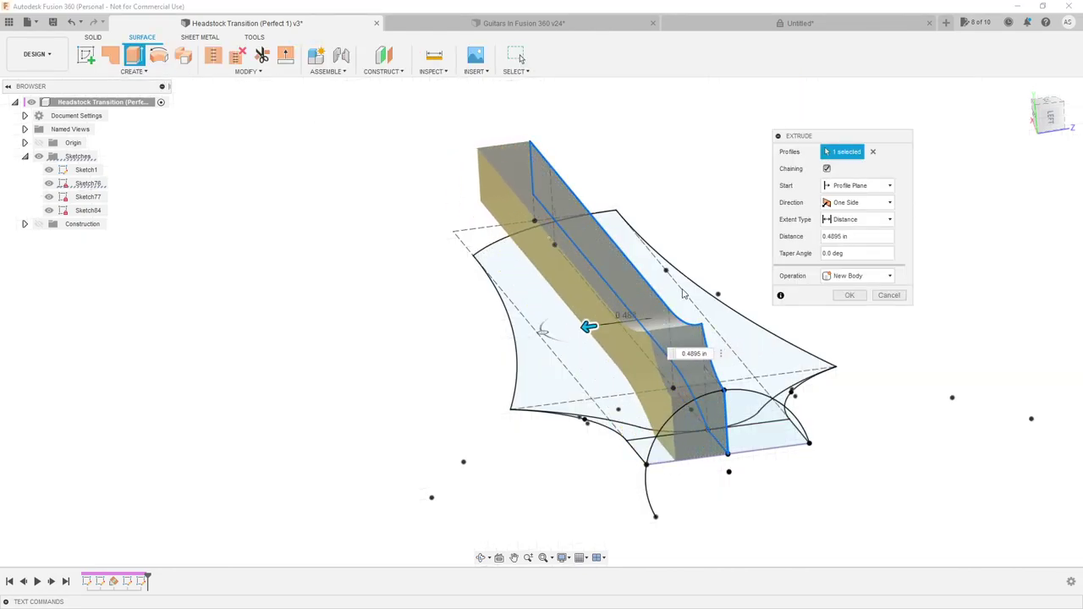
left_click(872, 154)
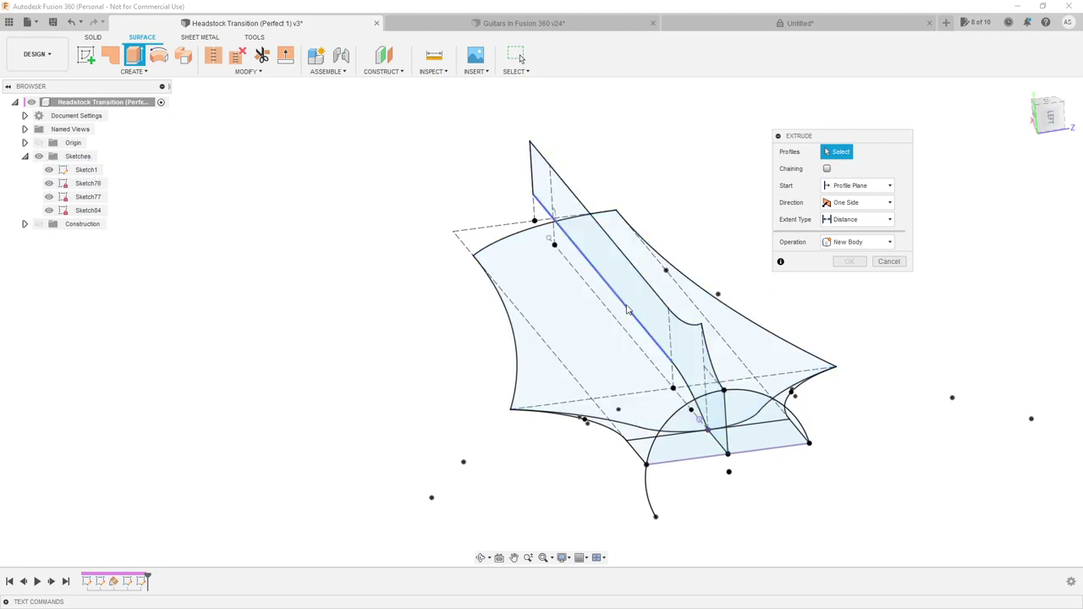
left_click(588, 293)
left_click_drag(556, 314, 426, 332)
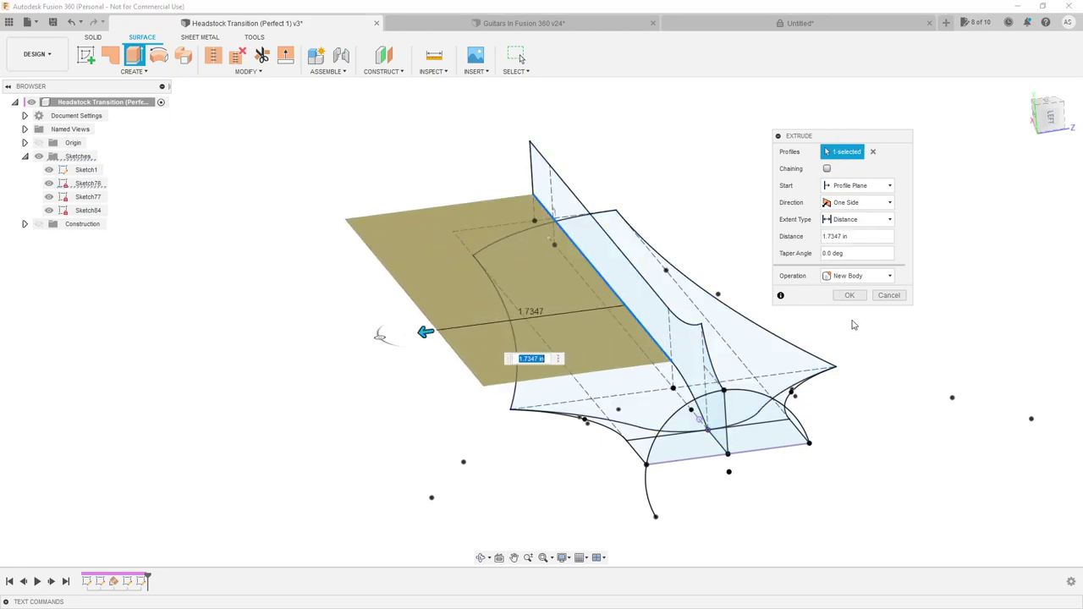
left_click(849, 296)
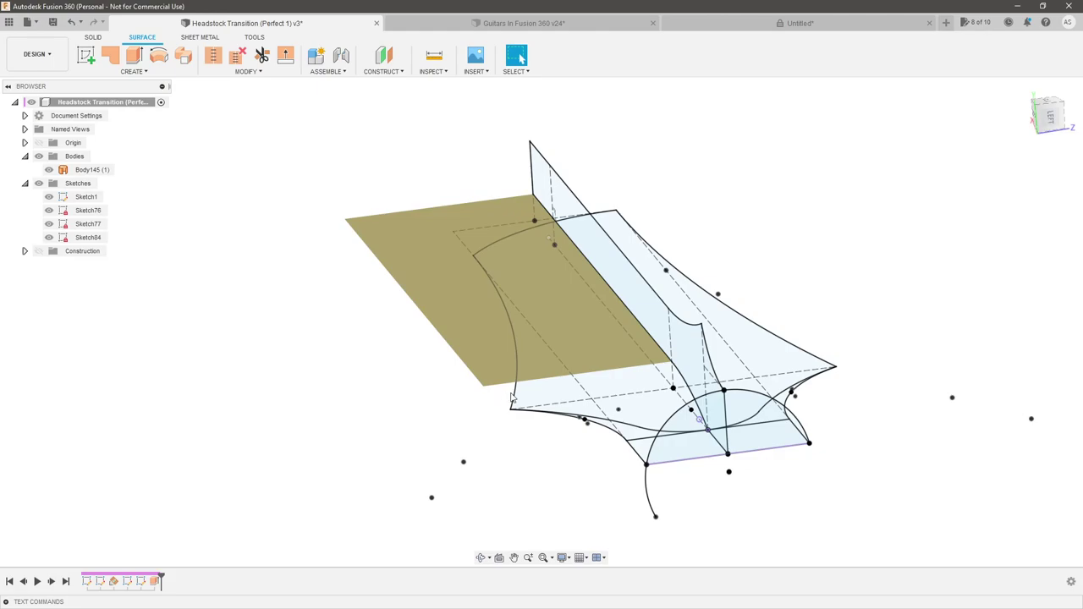
Extrude only the neck's outer side curve upward as a surface about 0.4 in, with chaining off and as a new body
left_click(133, 55)
left_click(582, 290)
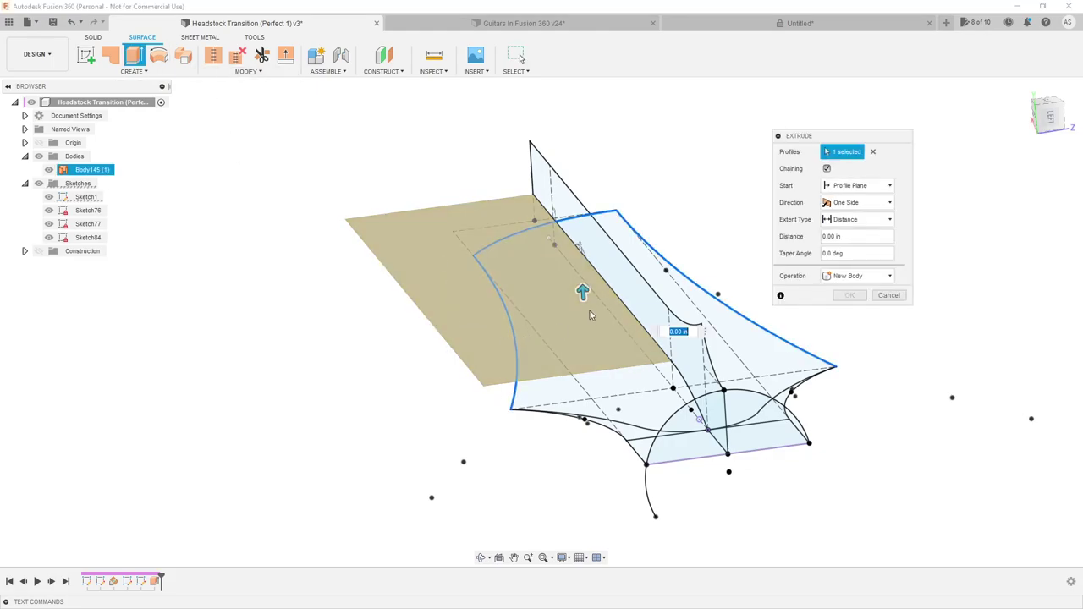
left_click_drag(581, 252, 580, 246)
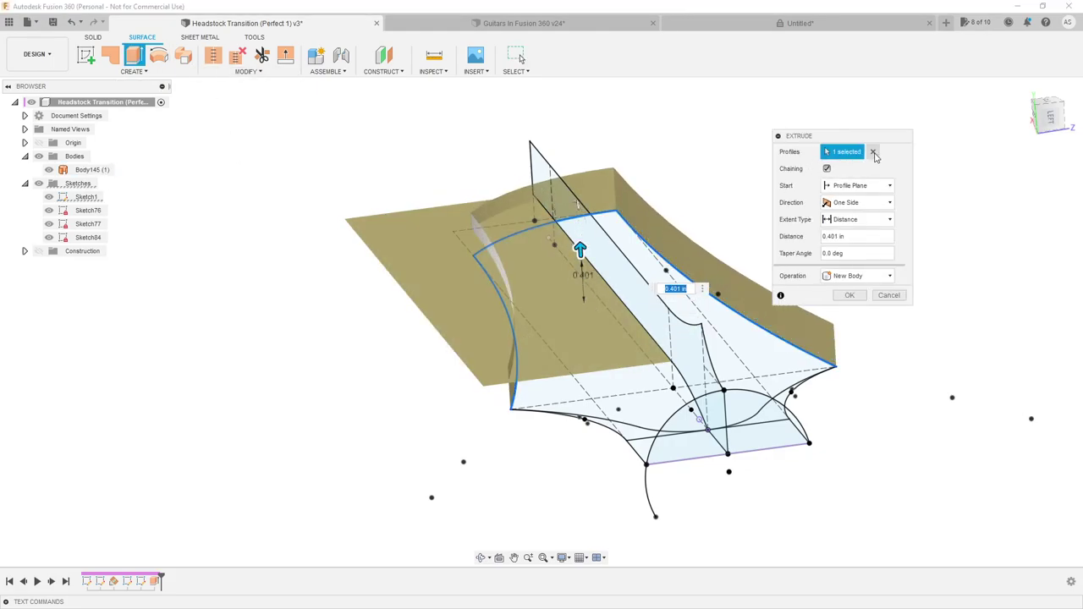
left_click(873, 152)
left_click(826, 169)
left_click(509, 343)
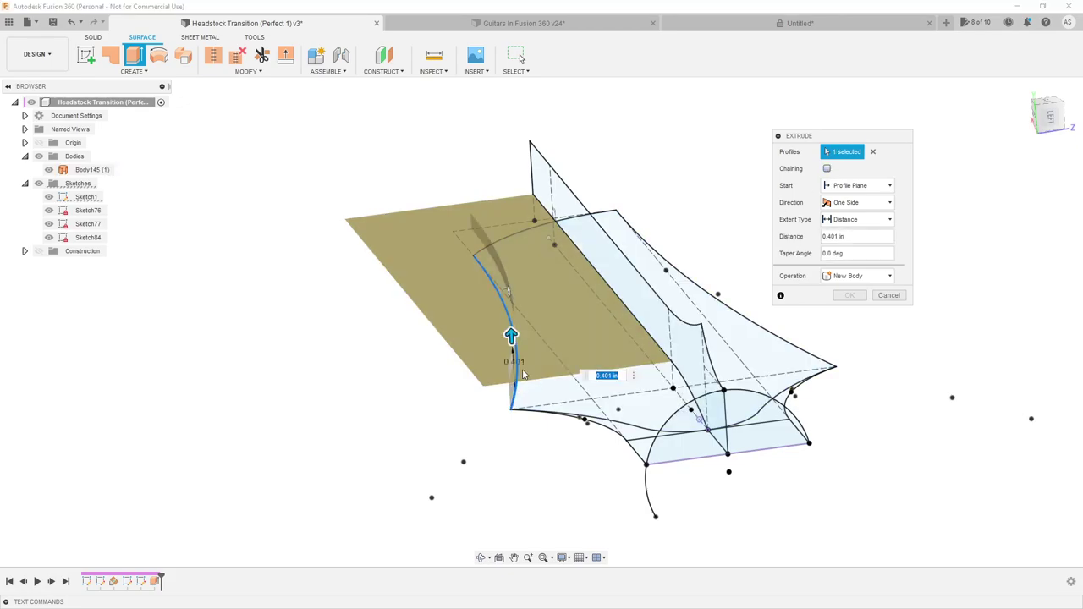
left_click(849, 295)
Inspect where the two extruded surfaces cross and undo both extrusions and the intersection curve, returning to editing the new sketch
middle_click_drag(434, 404, 347, 415, "shift")
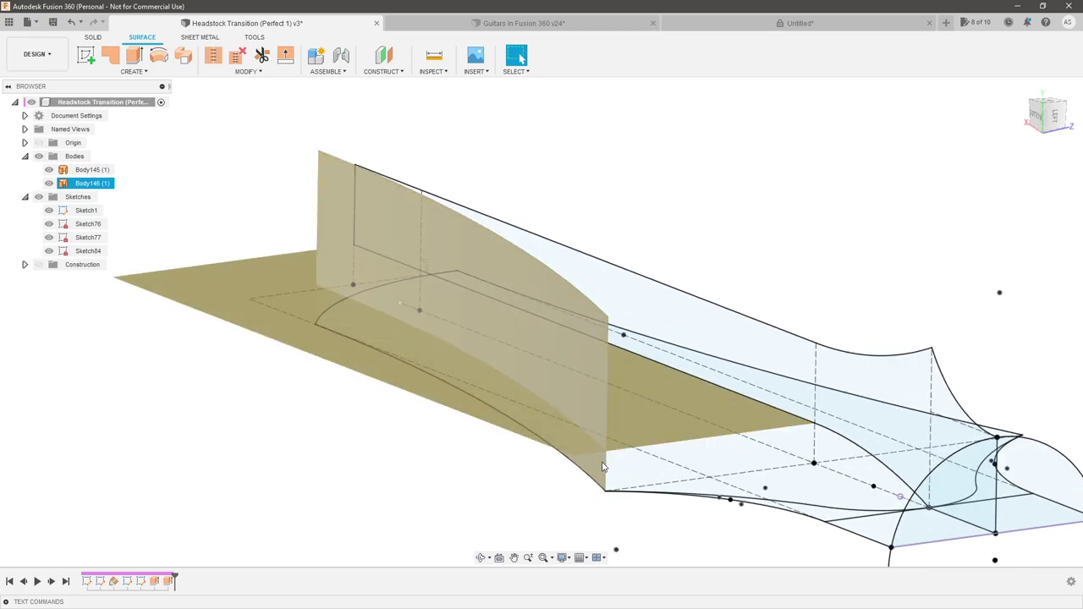
key("ctrl+z")
key("ctrl+z")
key("ctrl+z")
key("ctrl+z")
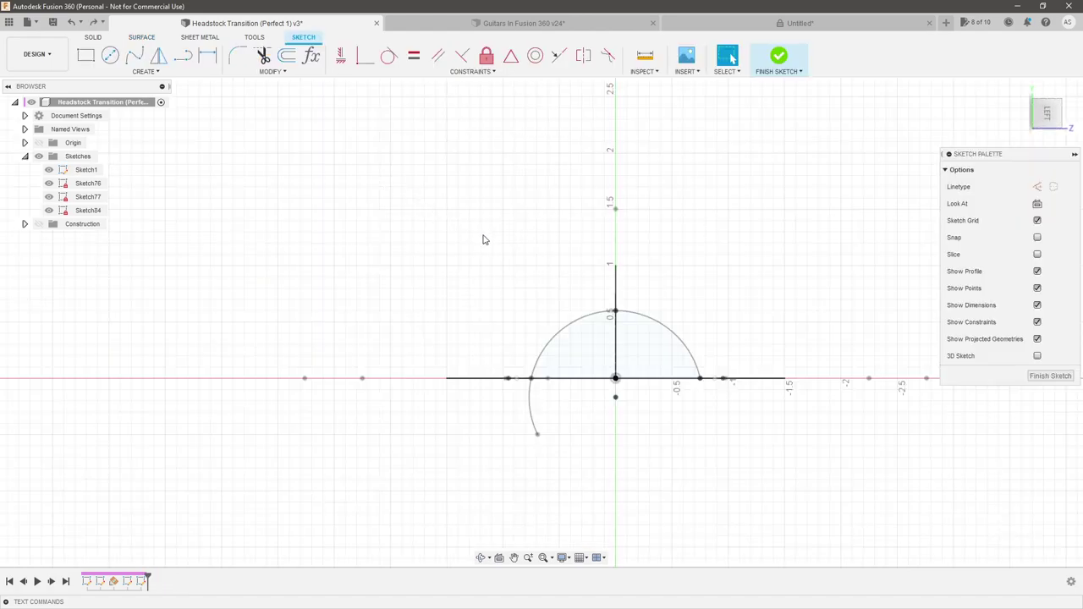
Create a linked intersection curve from the side profile's lower straight line and the neck outline's end arc and both outer side curves
left_click(120, 71)
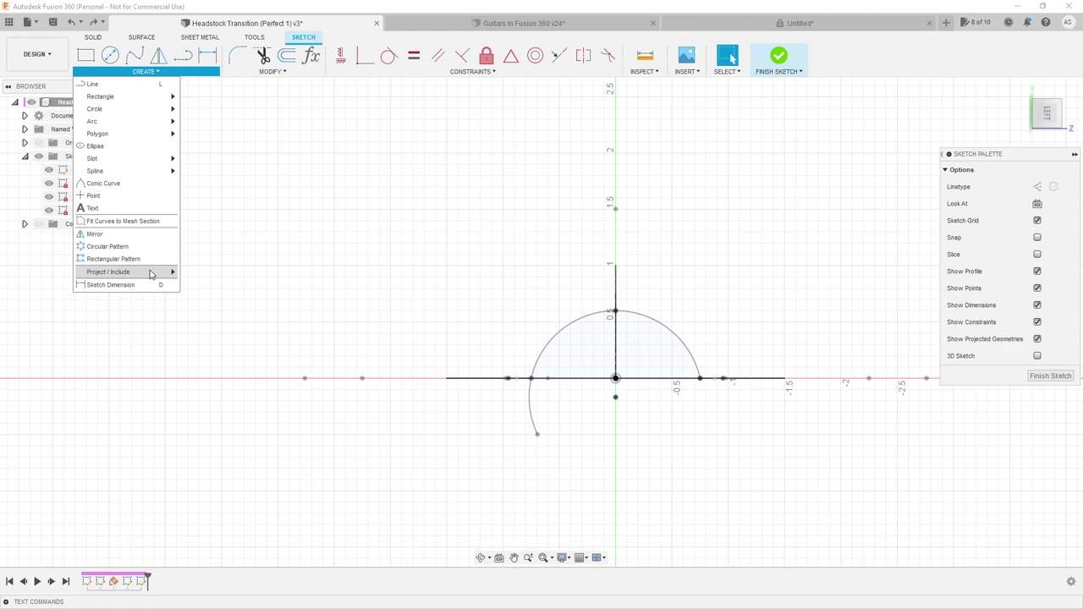
mouse_move(150, 274)
left_click(226, 324)
middle_click_drag(404, 304, 560, 326, "shift")
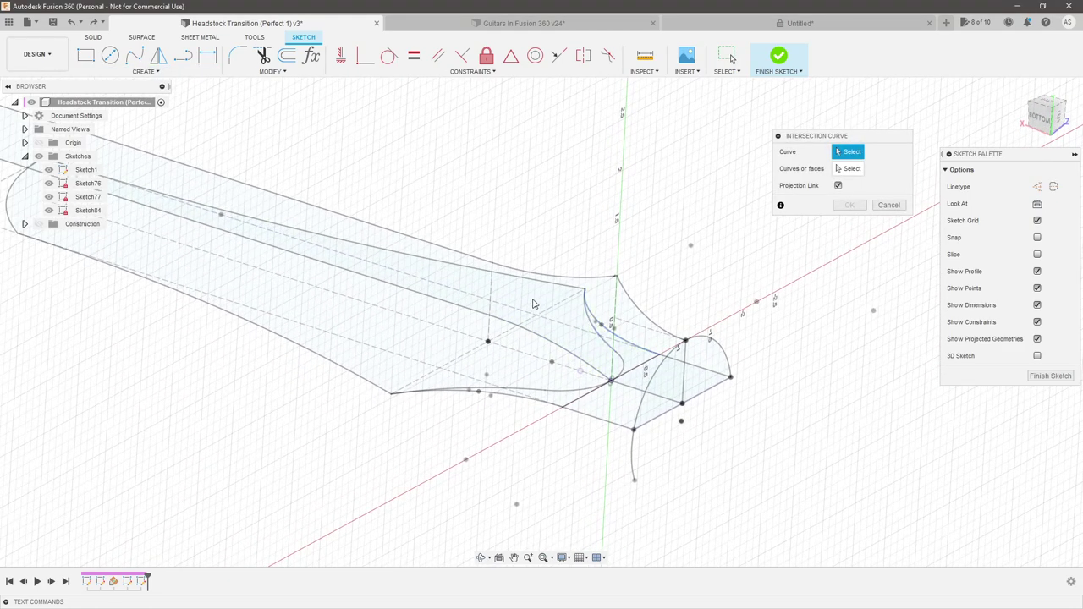
mouse_move(709, 336)
middle_mouse_down("shift")
mouse_move(383, 280)
mouse_move(346, 322)
middle_mouse_up("shift")
left_click(382, 279)
left_click(447, 353)
left_click(613, 237)
mouse_move(544, 310)
middle_mouse_down("shift")
mouse_move(546, 292)
mouse_move(363, 248)
middle_mouse_up("shift")
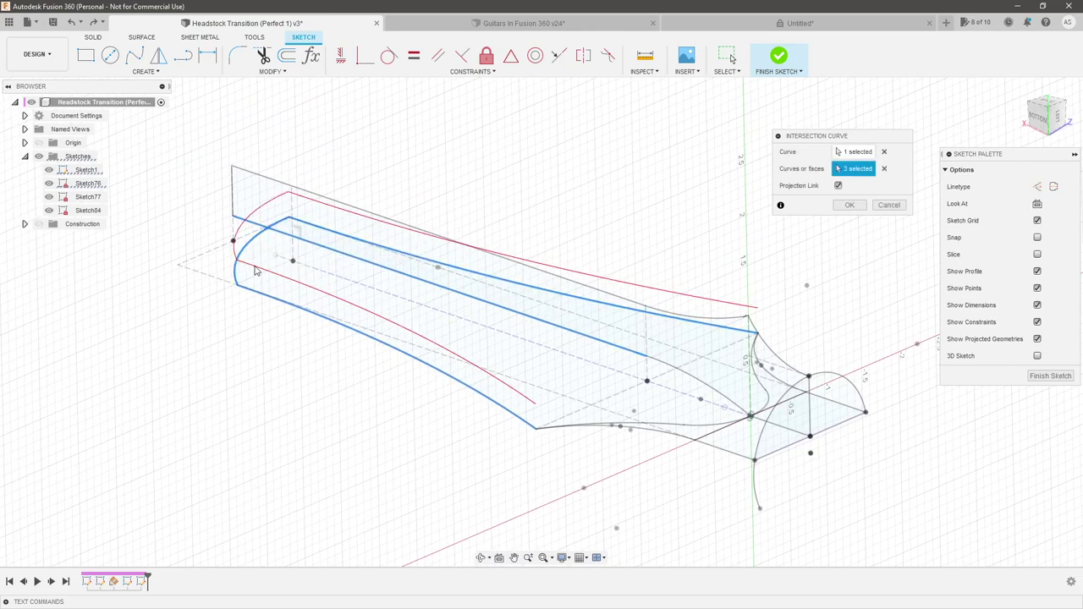
left_click(849, 205)
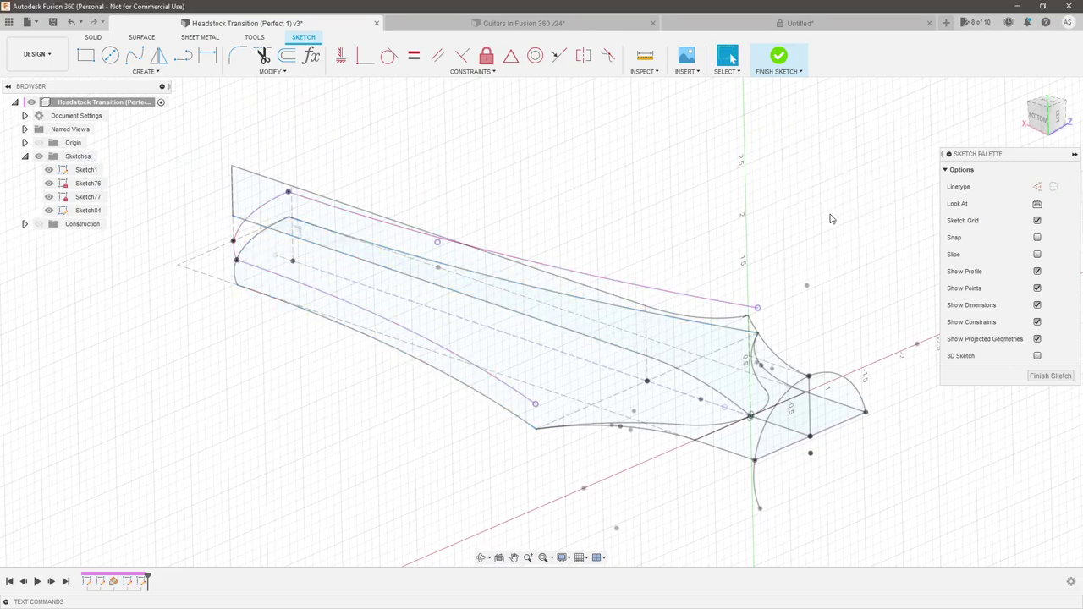
Create a linked intersection curve from the side profile's upper straight line and the neck outline's end arc and both outer side curves
left_click(136, 73)
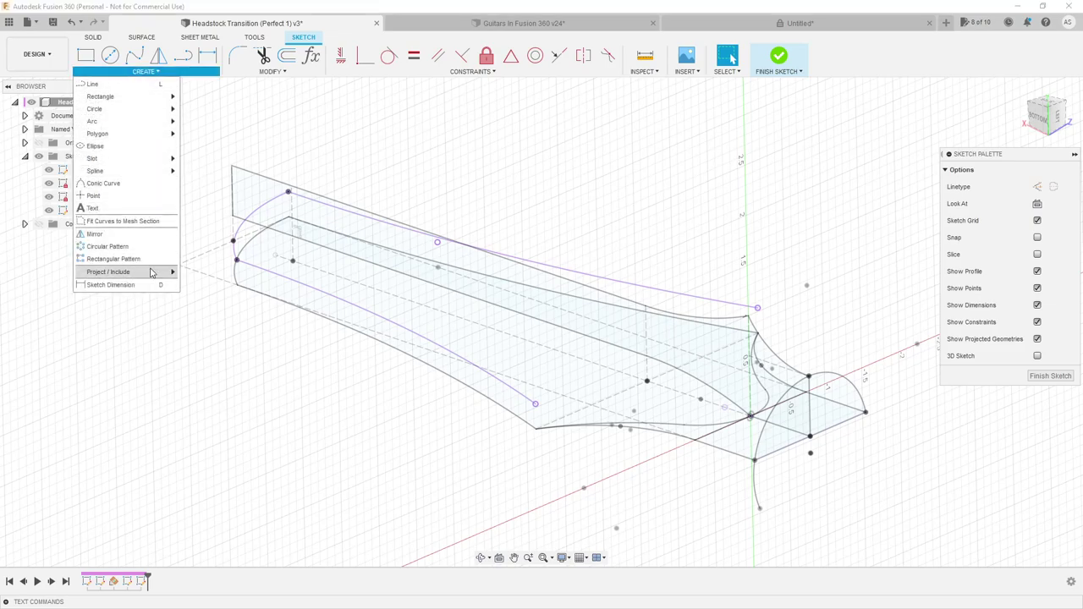
mouse_move(151, 274)
left_click(217, 322)
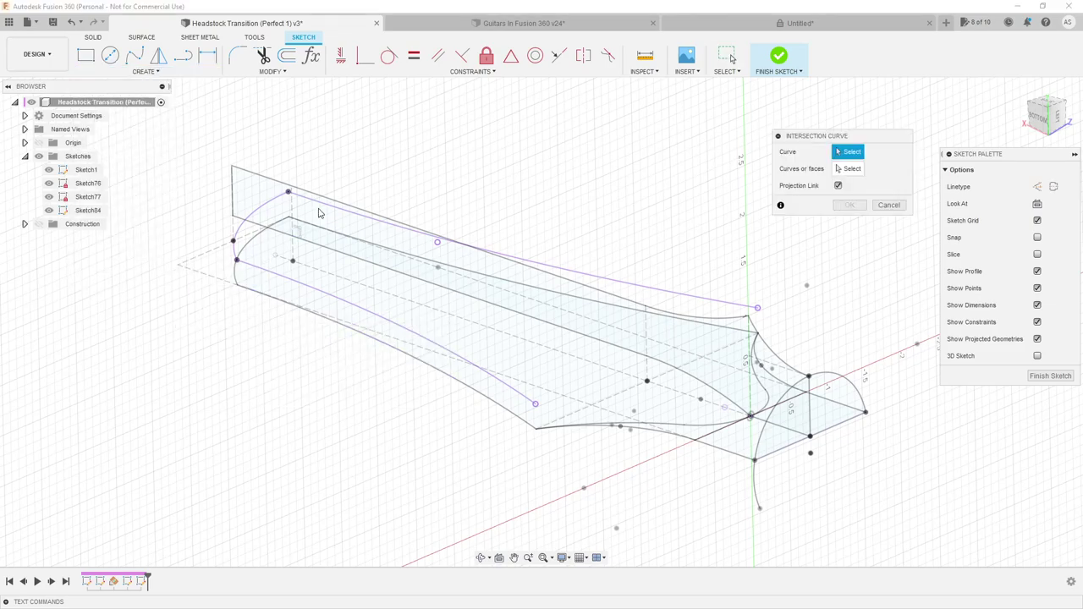
left_click(327, 201)
left_click(257, 284)
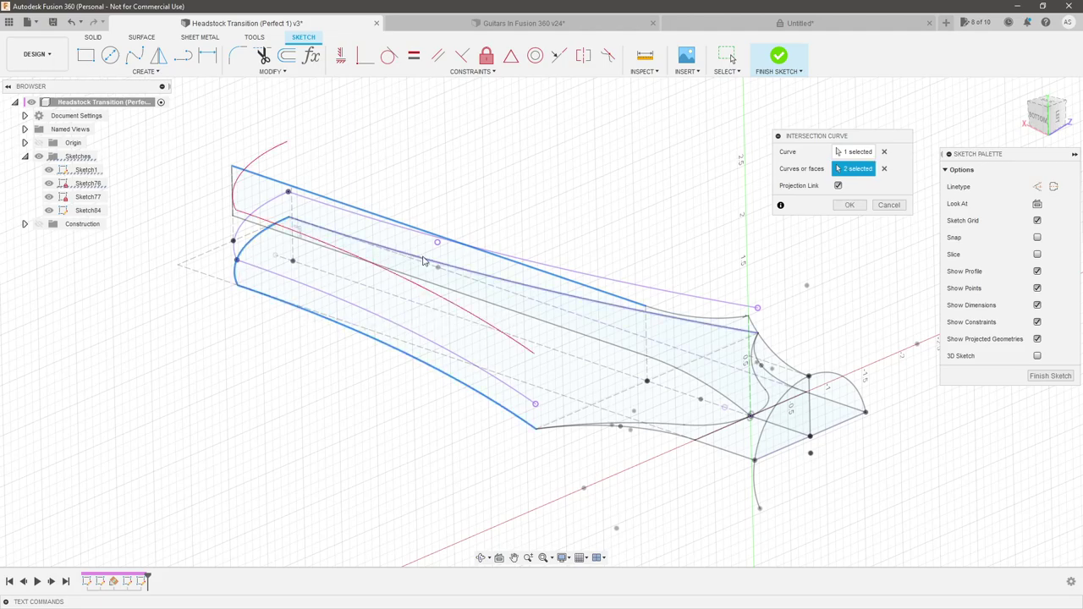
left_click(531, 290)
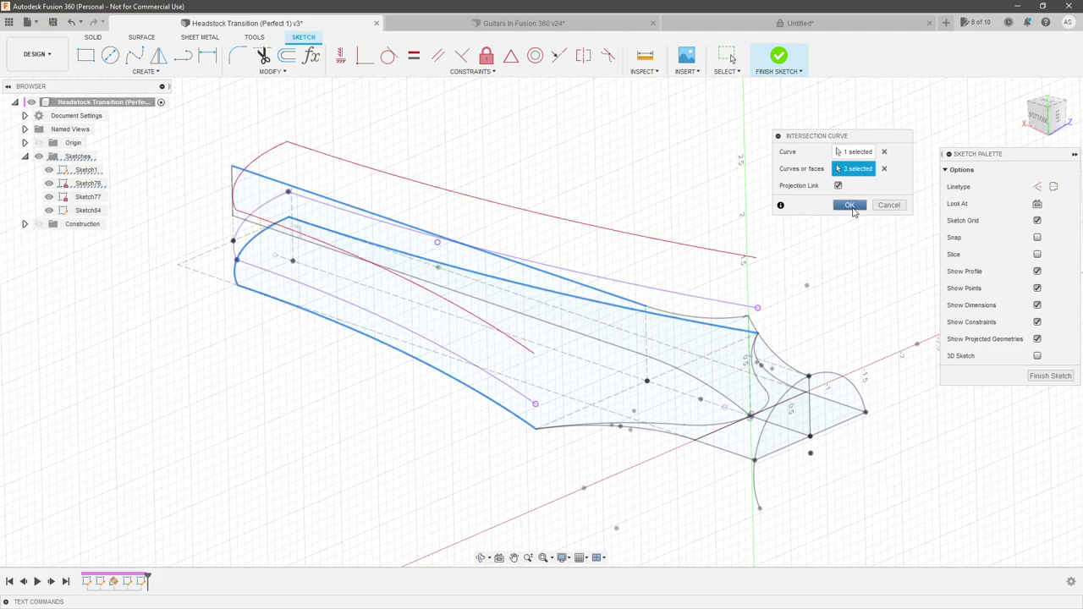
left_click(850, 205)
Create linked vertical intersection lines at the heel end from the neck outline's end arc and the side profile's vertical end line
mouse_move(730, 208)
middle_mouse_down("shift")
mouse_move(744, 186)
mouse_move(715, 200)
middle_mouse_up("shift")
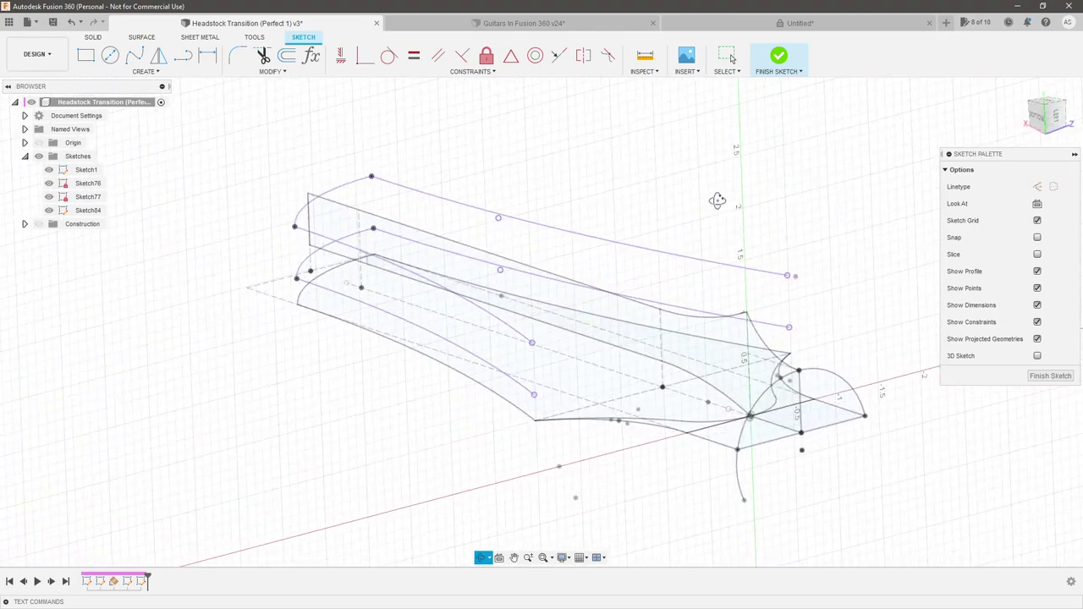
left_click(144, 73)
mouse_move(148, 272)
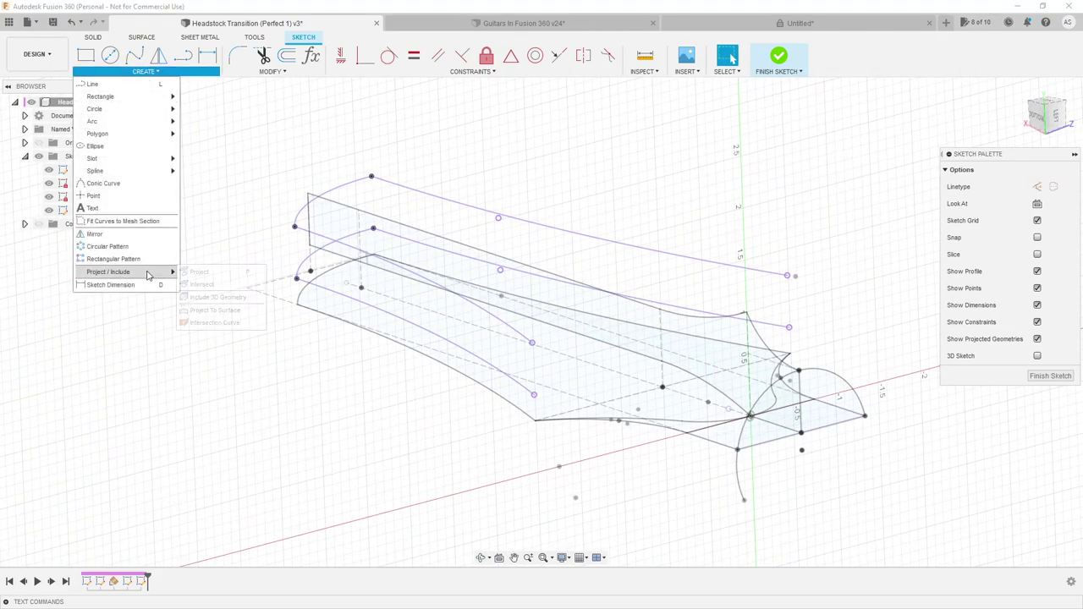
left_click(218, 321)
scroll(321, 279, "up", 2)
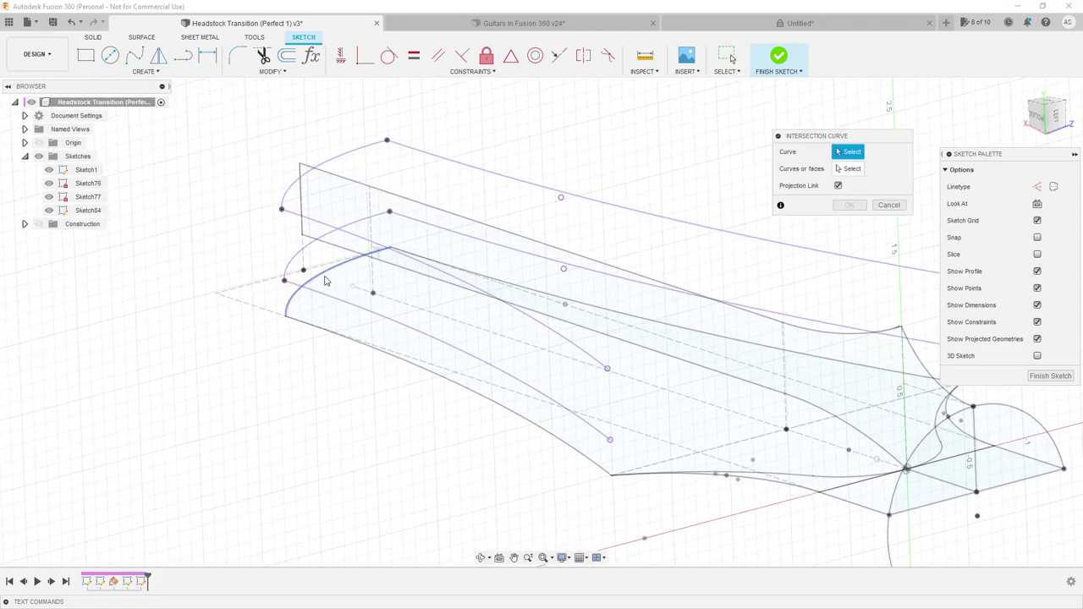
left_click(325, 278)
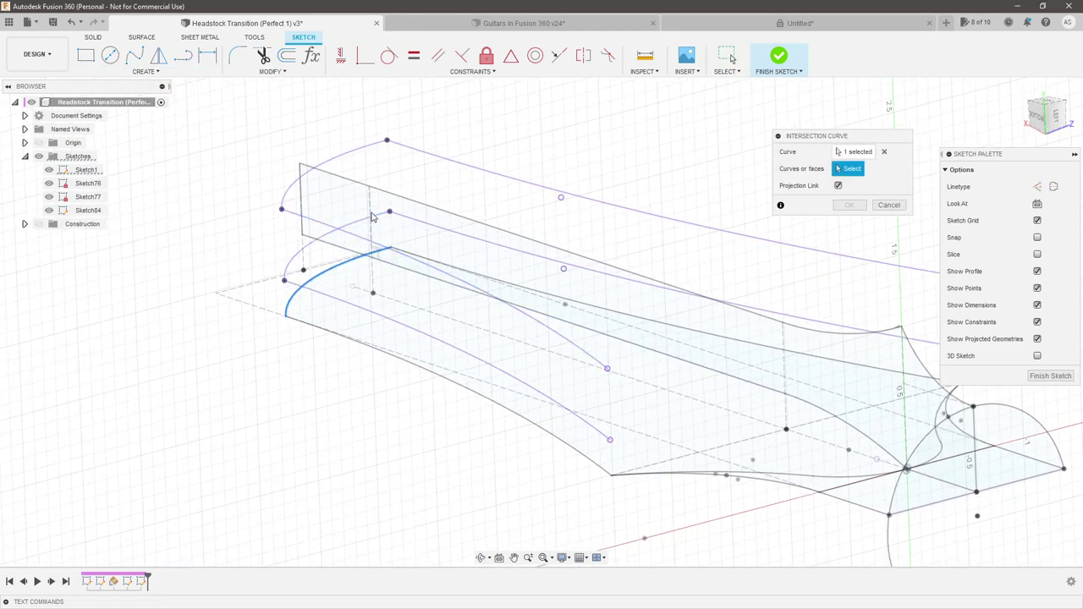
left_click(313, 204)
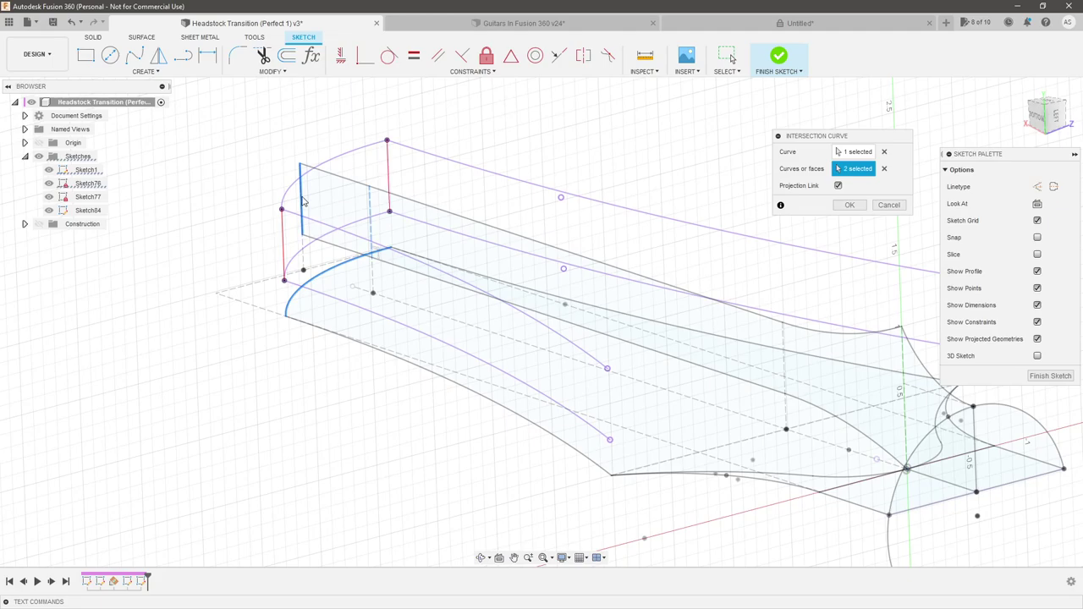
scroll(508, 175, "down", 2)
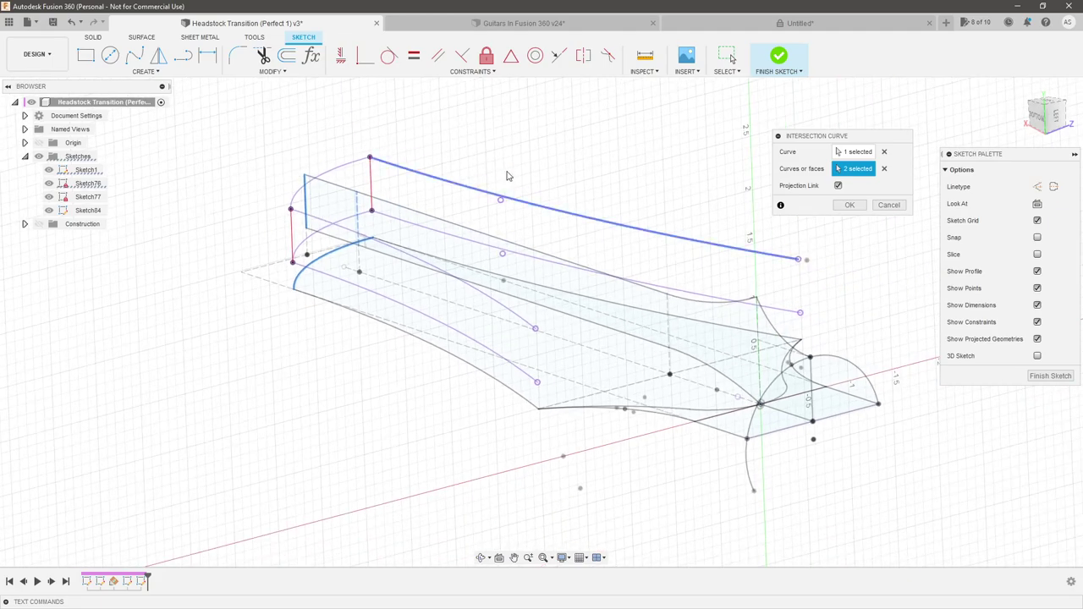
left_click(849, 205)
Create a linked intersection curve from the side profile's upper transition curve and the rounded inner transition outline, checking it from the bottom and back views
scroll(651, 182, "down", 2)
mouse_move(651, 182)
middle_mouse_down("shift")
mouse_move(701, 183)
mouse_move(716, 200)
mouse_move(553, 370)
middle_mouse_up("shift")
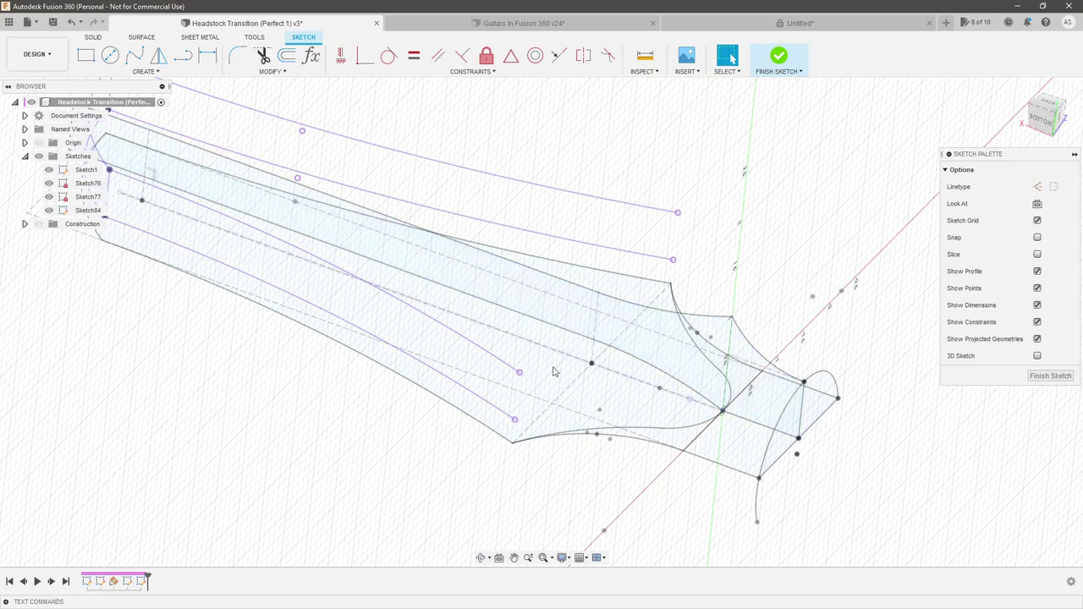
left_click(161, 74)
mouse_move(158, 280)
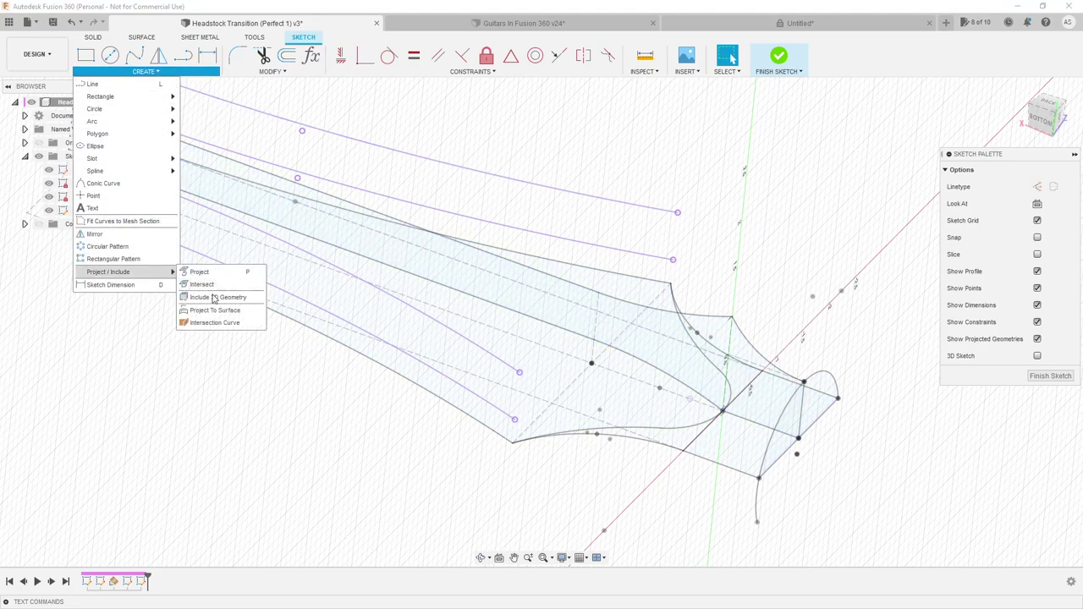
left_click(237, 324)
middle_click_drag(674, 312, 606, 303)
left_click(601, 309)
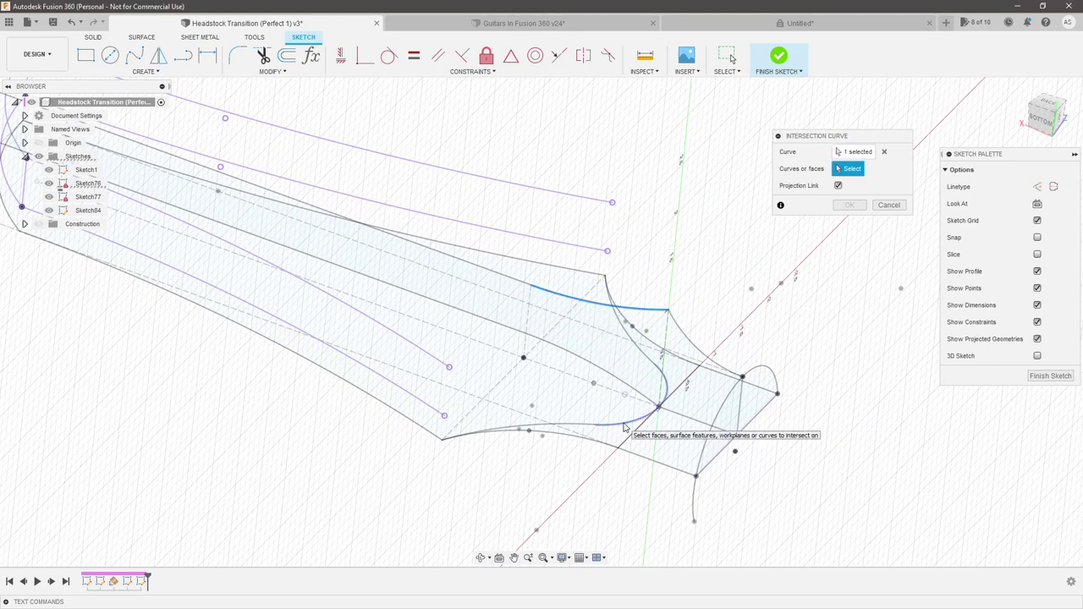
left_click(623, 427)
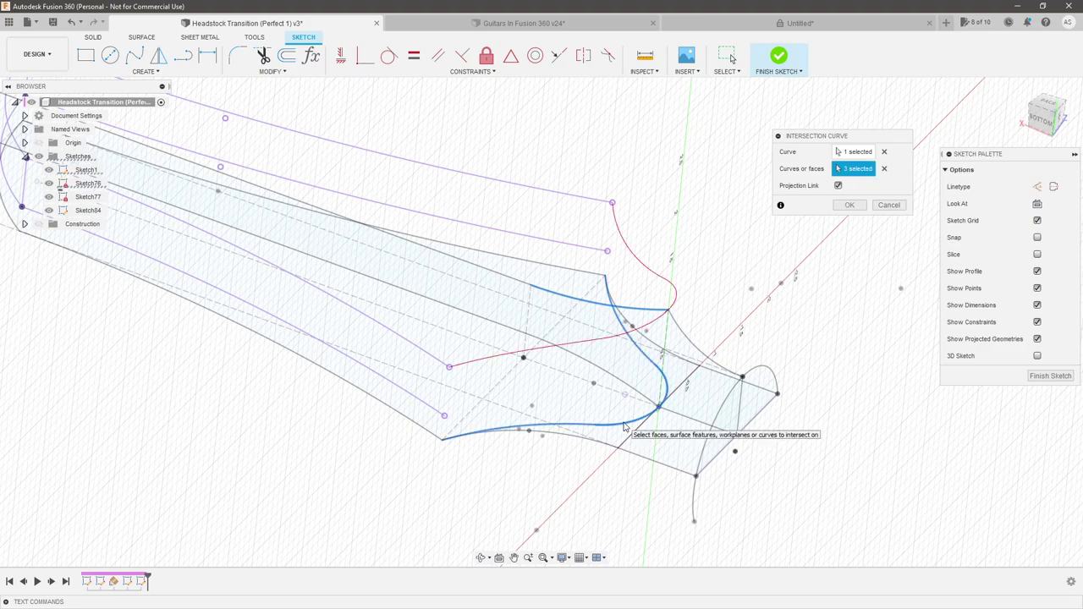
mouse_move(728, 275)
middle_mouse_down("shift")
mouse_move(713, 278)
mouse_move(733, 252)
mouse_move(749, 250)
mouse_move(733, 259)
mouse_move(718, 246)
mouse_move(658, 246)
mouse_move(749, 247)
middle_mouse_up("shift")
left_click(1046, 113)
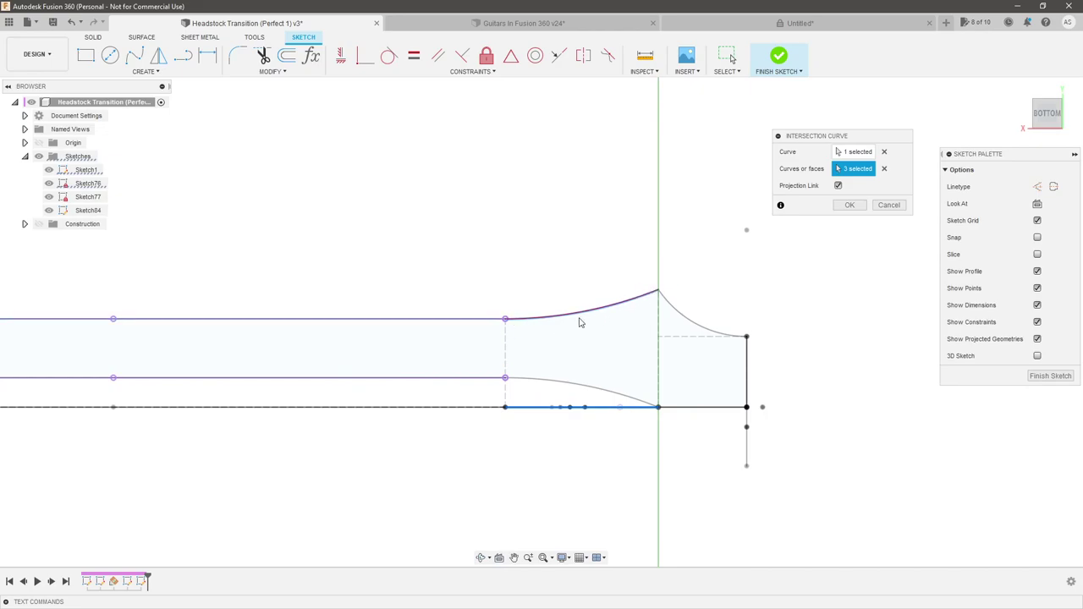
mouse_move(647, 305)
middle_mouse_down("shift")
mouse_move(580, 285)
mouse_move(592, 288)
middle_mouse_up("shift")
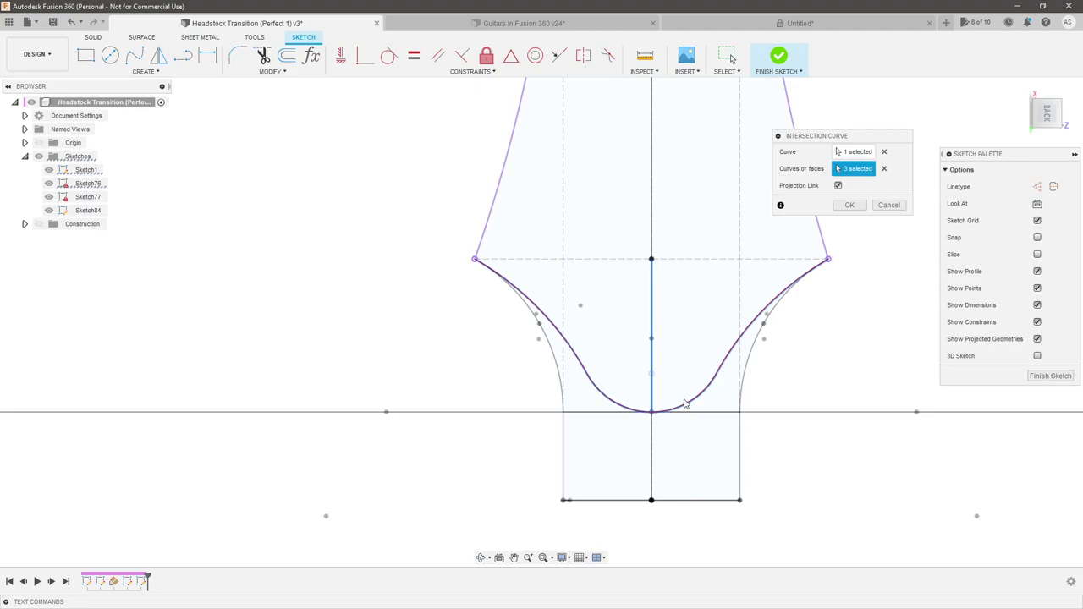
mouse_move(815, 293)
middle_mouse_down("shift")
mouse_move(781, 380)
mouse_move(906, 291)
mouse_move(850, 329)
middle_mouse_up("shift")
left_click(849, 205)
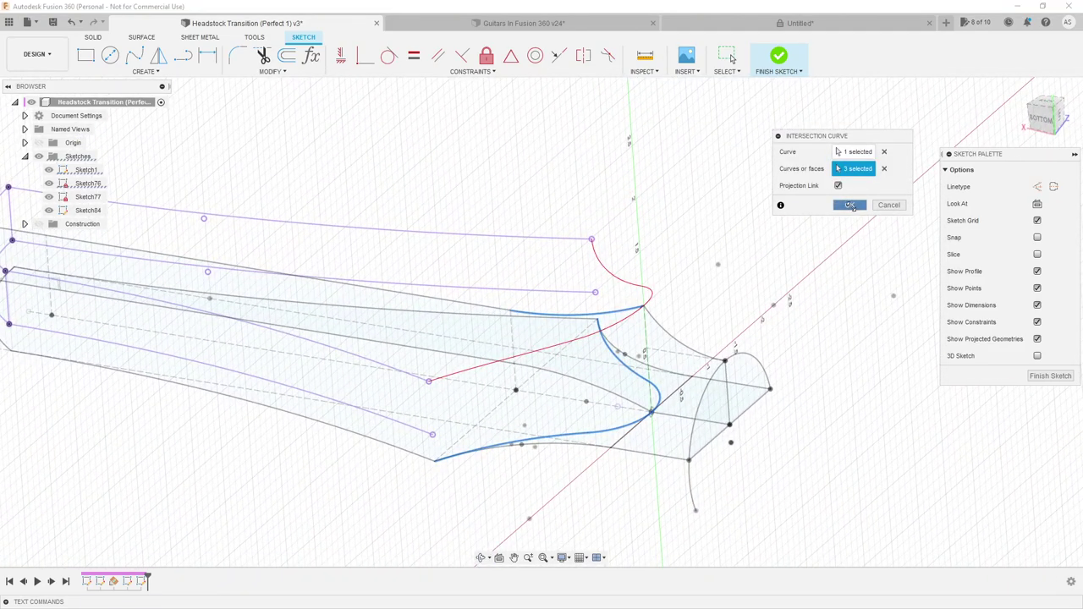
Create a linked intersection curve from the side profile's lower transition curve and both outer headstock transition curves, and check it against the side profile
left_click(144, 71)
mouse_move(158, 272)
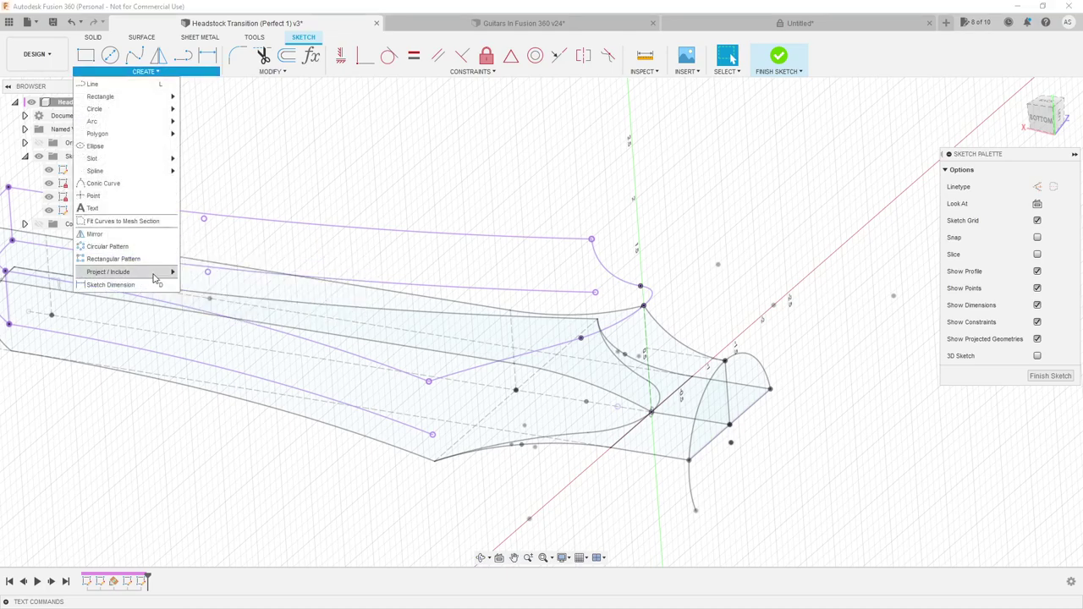
left_click(209, 322)
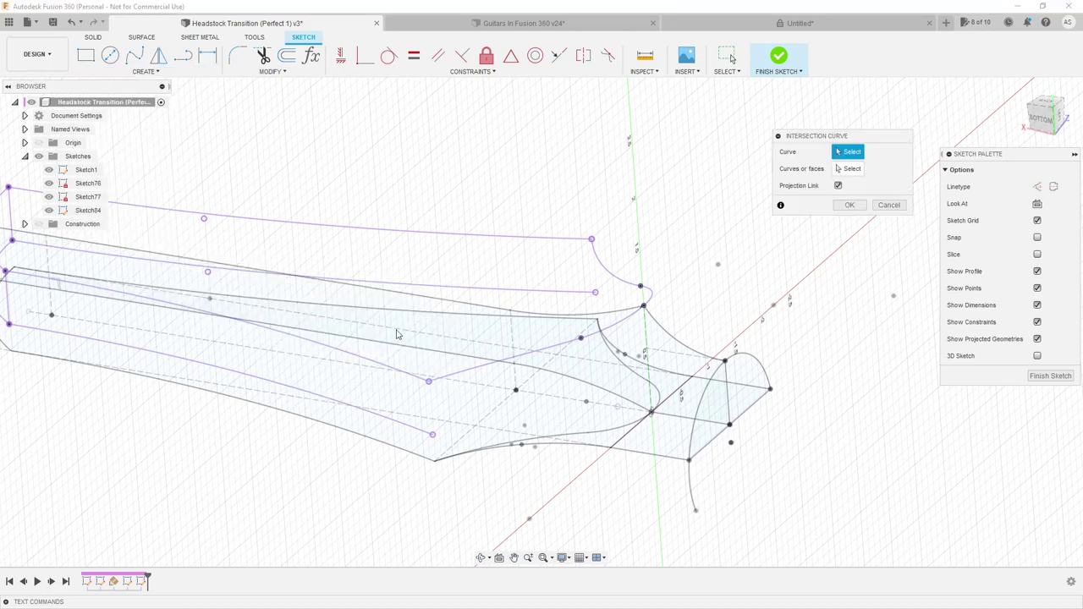
left_click(586, 386)
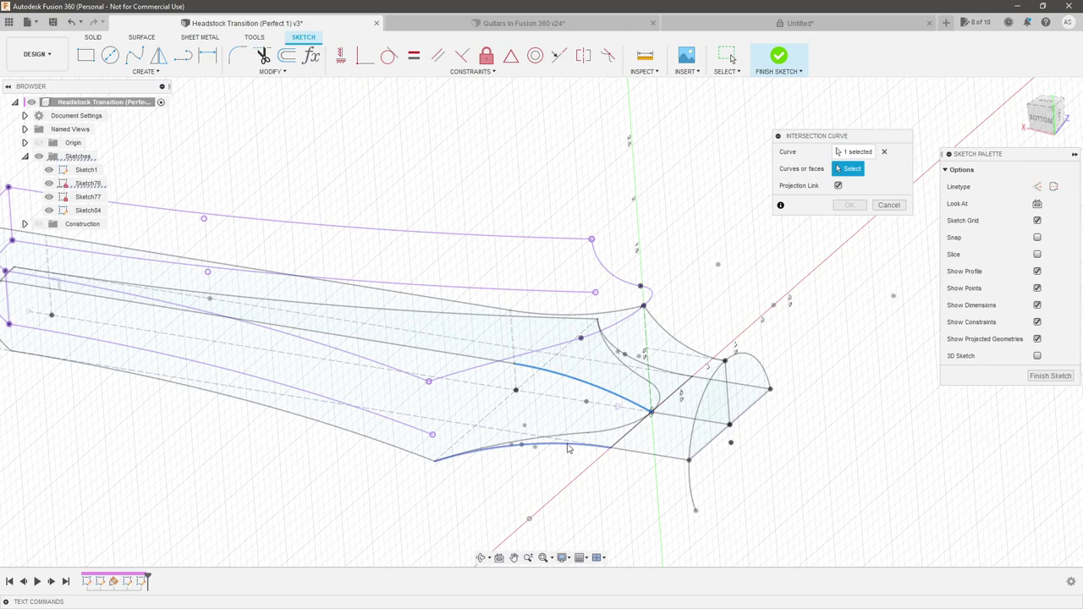
left_click(559, 444)
middle_click_drag(796, 339, 793, 317, "shift")
left_click(850, 205)
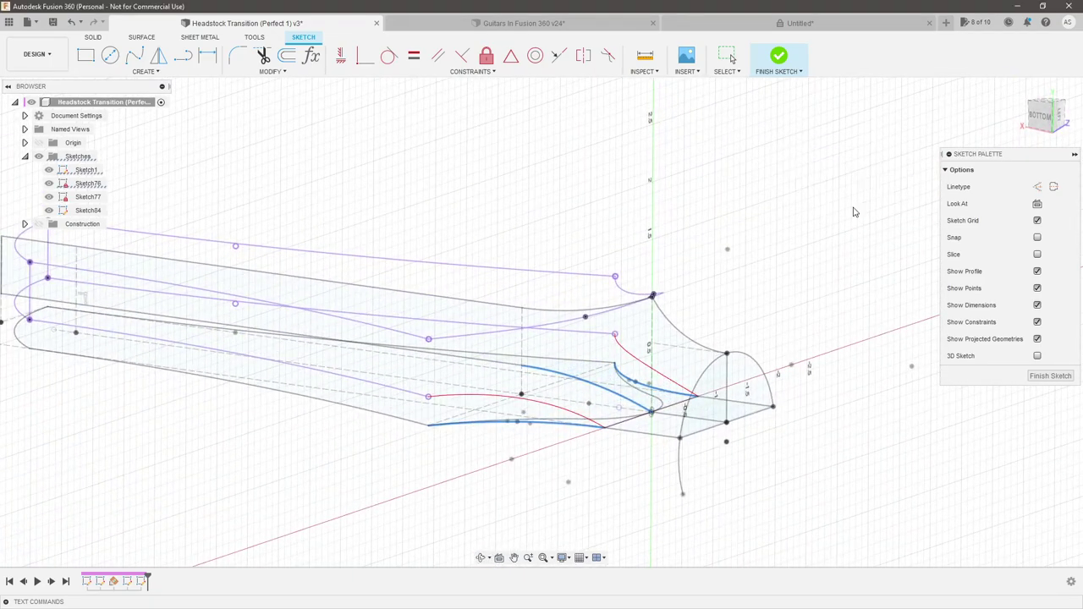
mouse_move(550, 468)
middle_mouse_down("shift")
mouse_move(541, 442)
mouse_move(532, 459)
mouse_move(598, 410)
middle_mouse_up("shift")
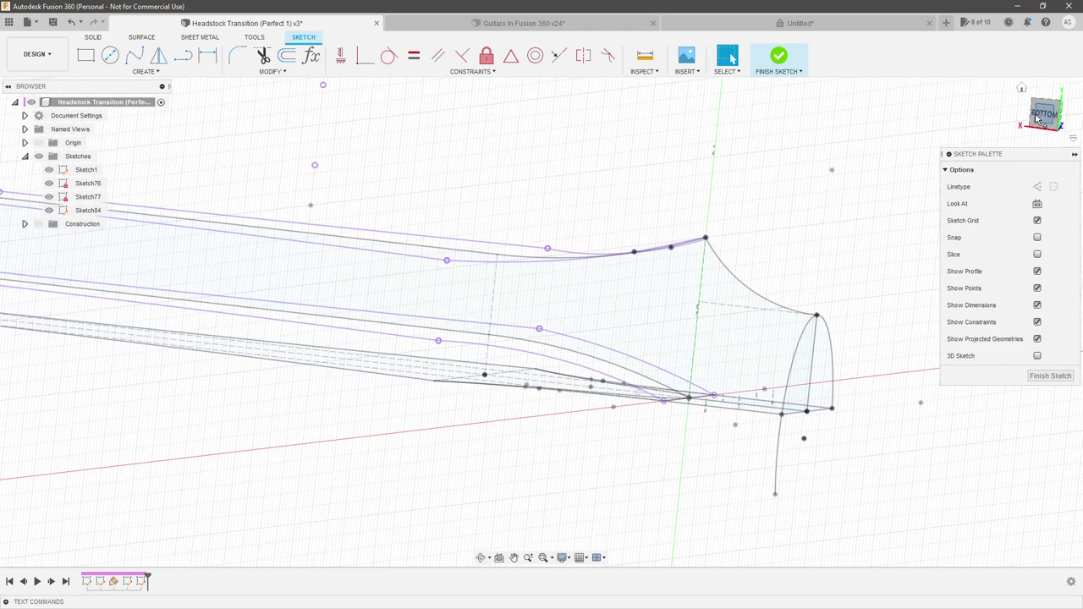
left_click(1040, 114)
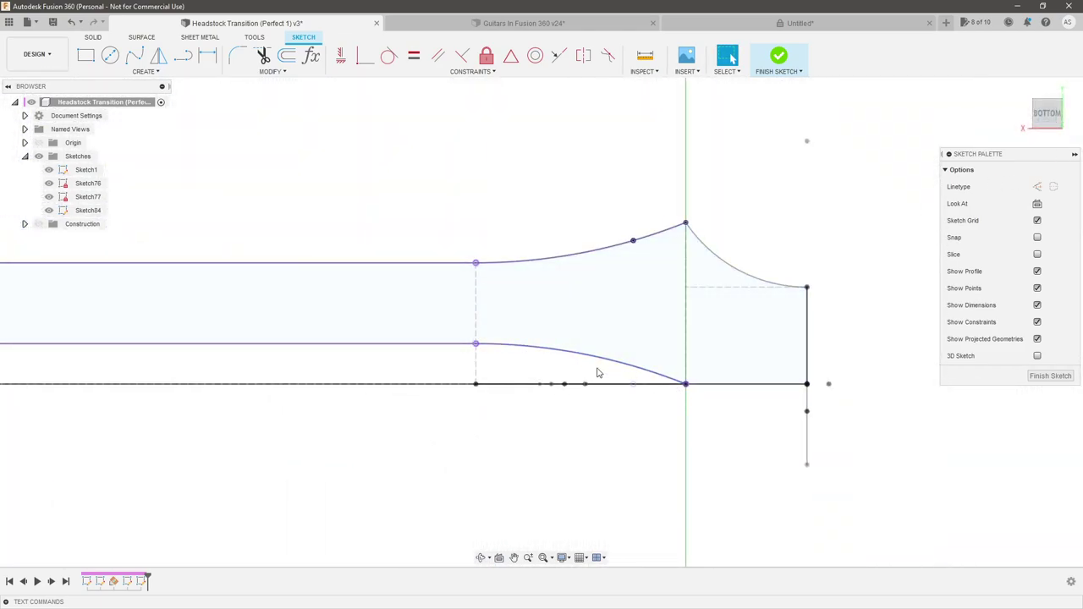
mouse_move(674, 390)
middle_mouse_down("shift")
mouse_move(782, 258)
mouse_move(525, 299)
mouse_move(454, 279)
mouse_move(529, 299)
mouse_move(506, 291)
mouse_move(542, 268)
mouse_move(575, 314)
mouse_move(489, 255)
mouse_move(500, 242)
middle_mouse_up("shift")
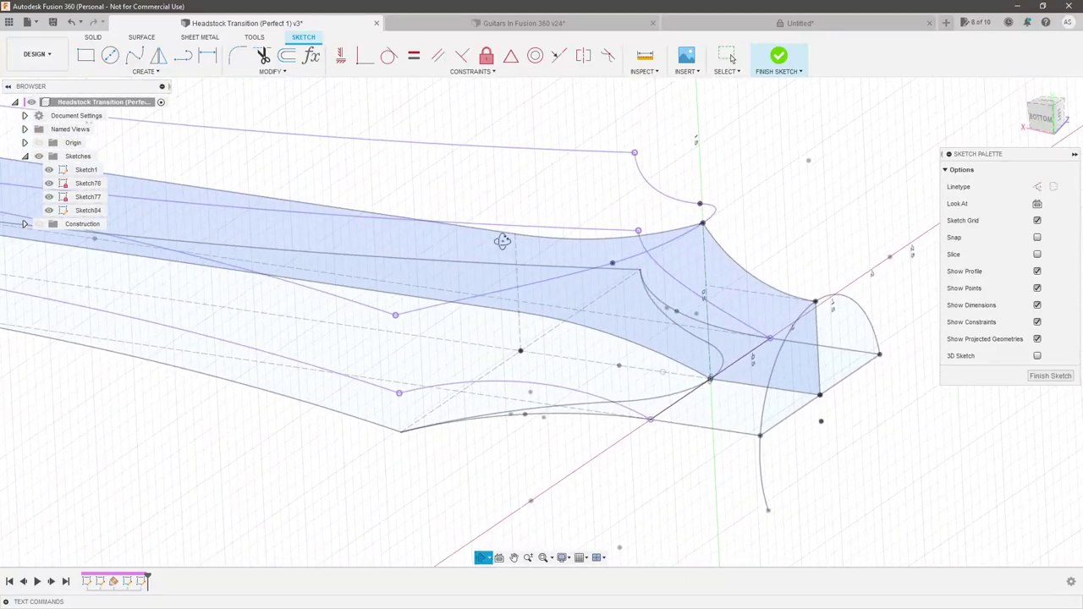
Create a linked intersection frame where the neck meets the transition, using the side profile's vertical construction line and the outline's crosswise construction line
middle_click_drag(629, 230, 356, 240, "shift")
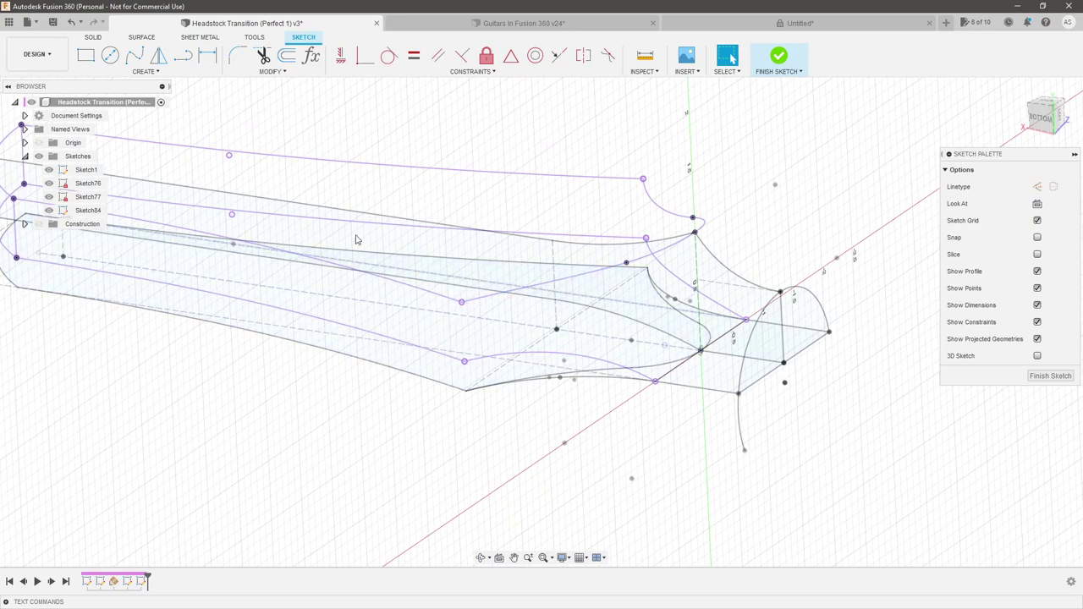
left_click(138, 73)
mouse_move(146, 272)
left_click(214, 322)
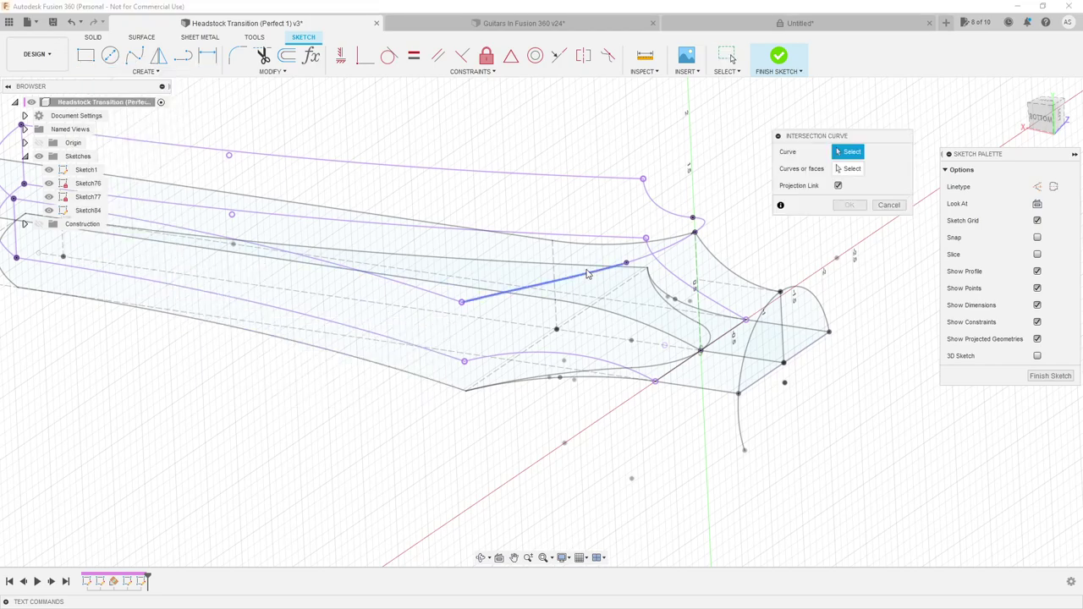
left_click(554, 258)
mouse_move(590, 405)
middle_mouse_down("shift")
mouse_move(609, 404)
mouse_move(581, 411)
mouse_move(581, 395)
mouse_move(563, 432)
mouse_move(566, 409)
mouse_move(553, 415)
mouse_move(557, 358)
middle_mouse_up("shift")
left_click(548, 340)
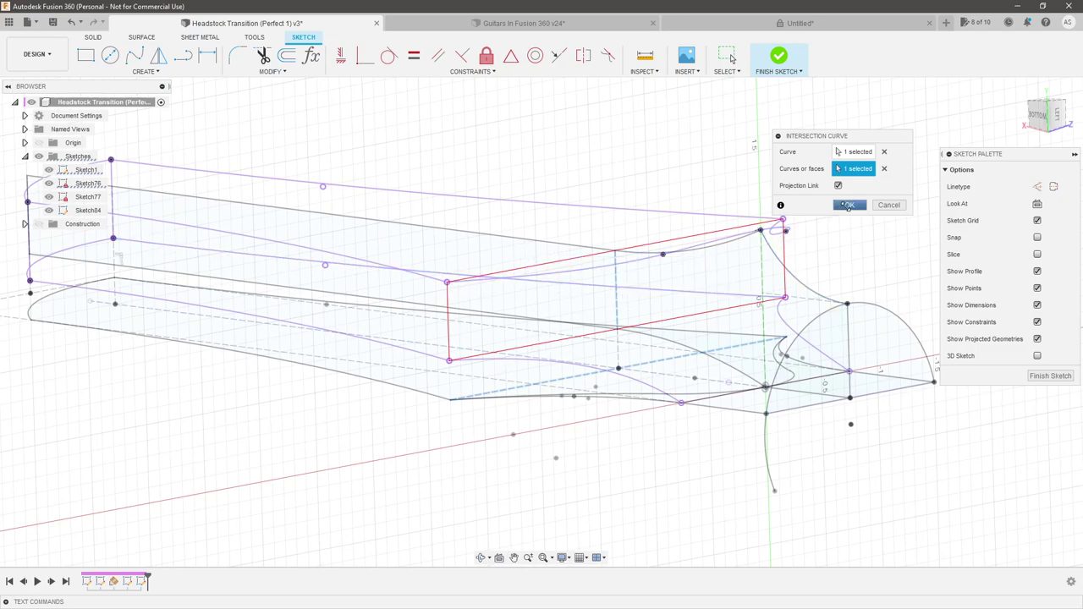
left_click(848, 205)
Hide Sketch1, Sketch76 and Sketch77 to examine the intersection curves alone, and show the source sketches again
mouse_move(848, 205)
middle_mouse_down("shift")
mouse_move(626, 438)
mouse_move(592, 423)
middle_mouse_up("shift")
left_click(49, 196)
left_click(49, 182)
left_click(49, 169)
mouse_move(353, 334)
middle_mouse_down("shift")
mouse_move(551, 417)
mouse_move(563, 401)
mouse_move(567, 409)
mouse_move(541, 423)
mouse_move(550, 418)
mouse_move(516, 409)
mouse_move(527, 389)
mouse_move(474, 389)
middle_mouse_up("shift")
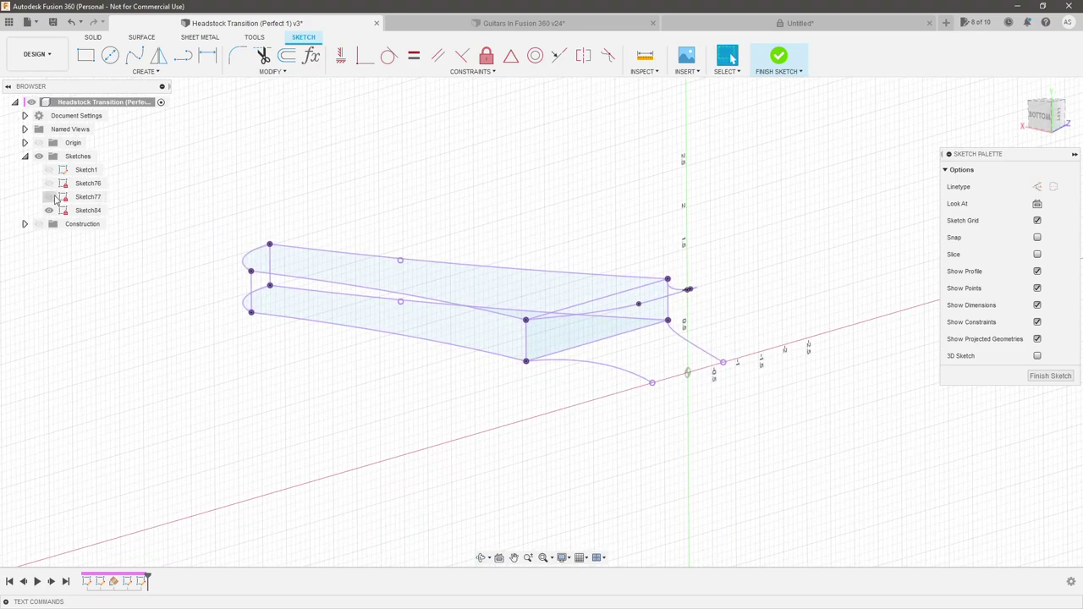
left_click(50, 197)
left_click(49, 183)
Finish the 3D sketch containing the neck and transition intersection curves
mouse_move(601, 244)
middle_mouse_down("shift")
mouse_move(737, 261)
mouse_move(623, 233)
middle_mouse_up("shift")
scroll(731, 264, "up", 2)
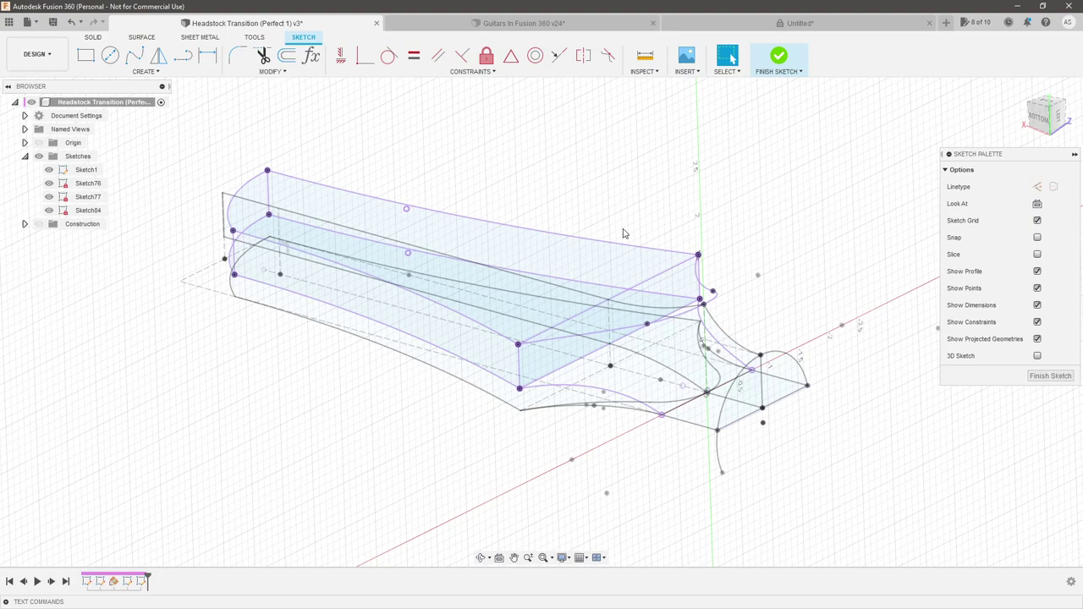
middle_click_drag(618, 251, 674, 198, "shift")
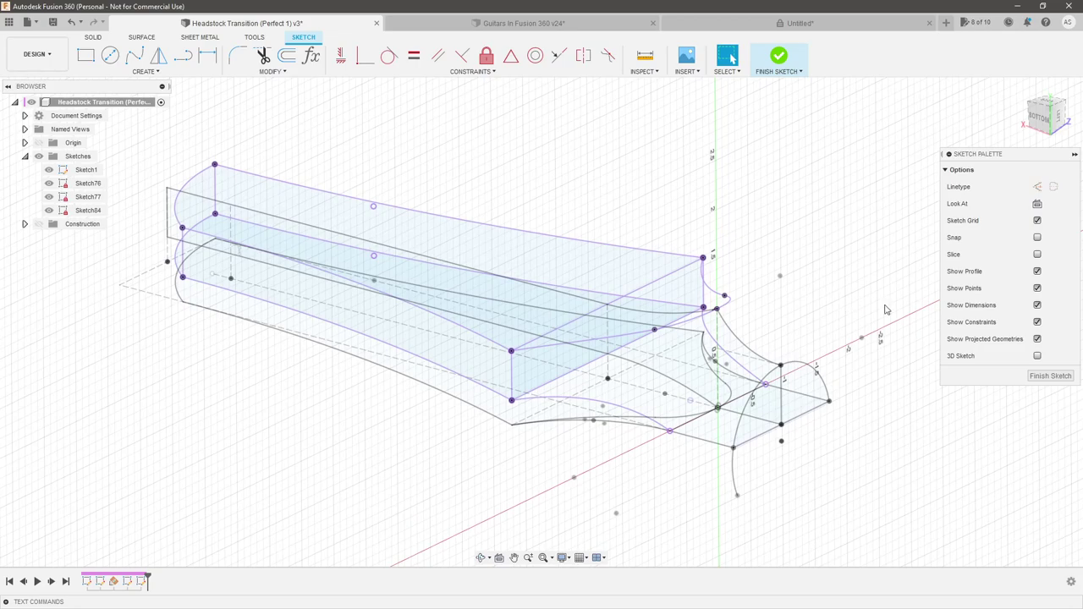
left_click(1049, 377)
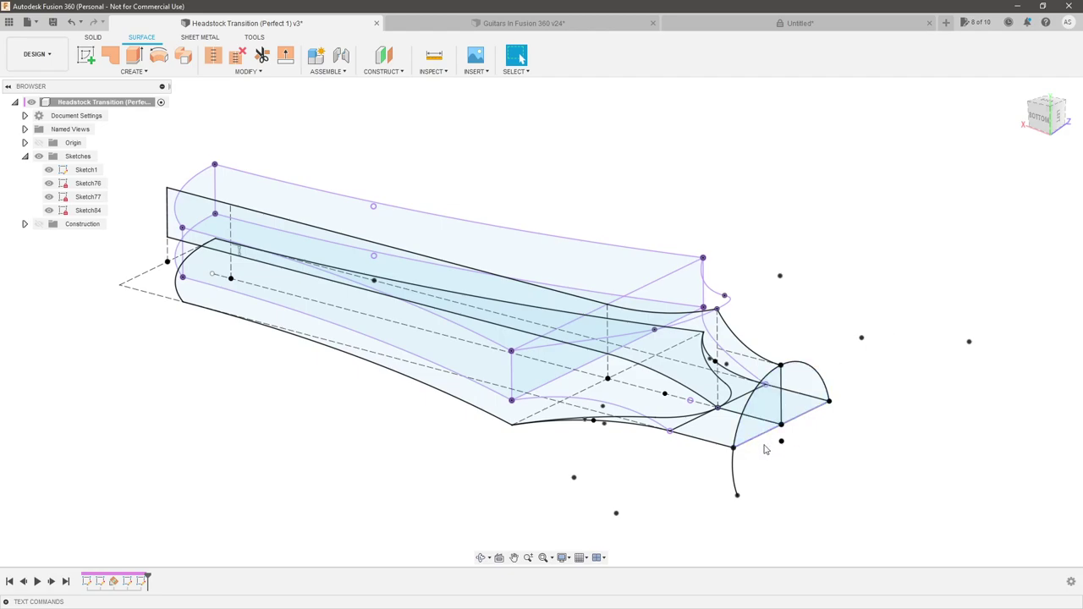
Patch one half of the transition as a new surface body, bounded by the seven connected intersection, side-profile, neck and outline curves
scroll(762, 442, "up", 3)
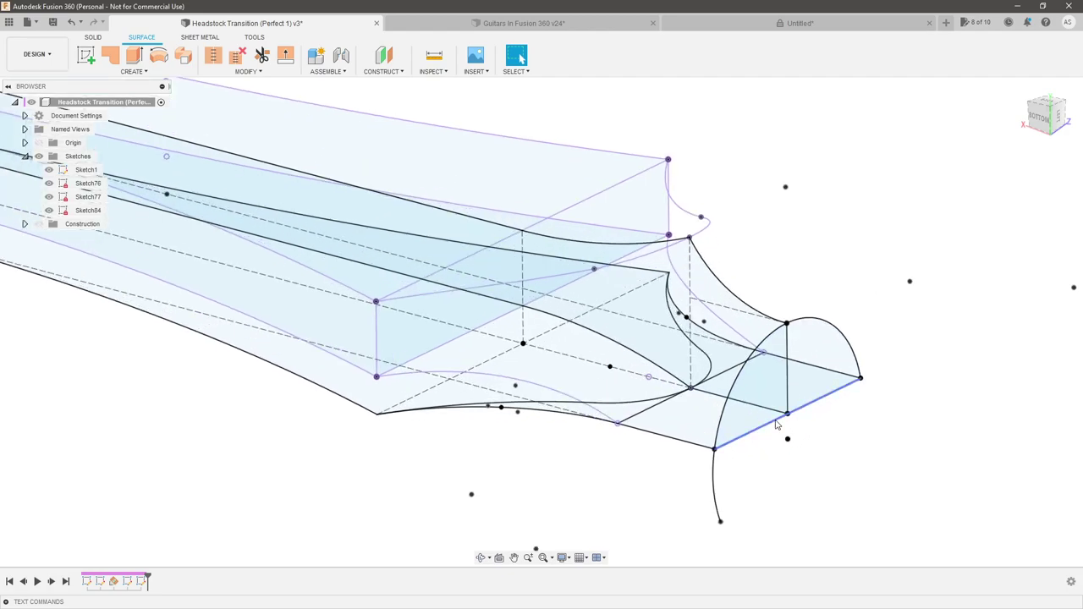
middle_click_drag(776, 426, 823, 399, "shift")
left_click(140, 52)
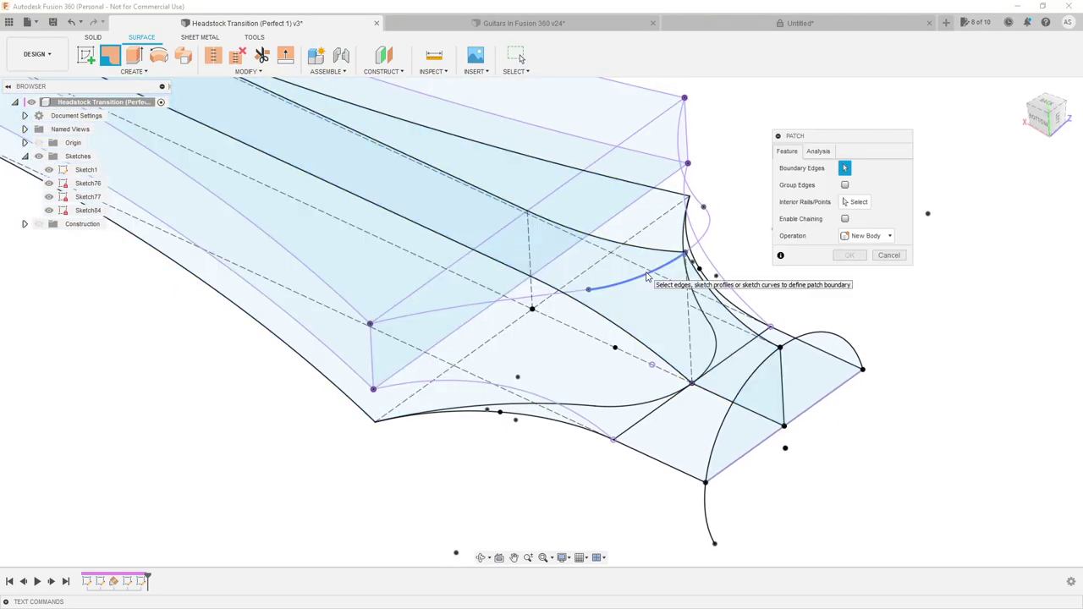
left_click(648, 277)
left_click(457, 322)
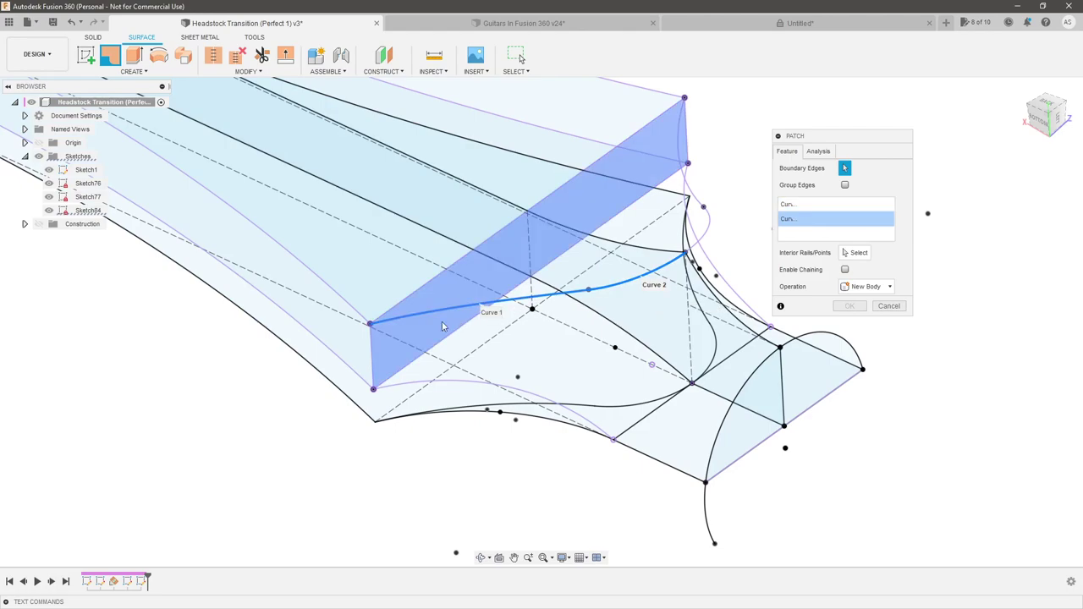
left_click(374, 356)
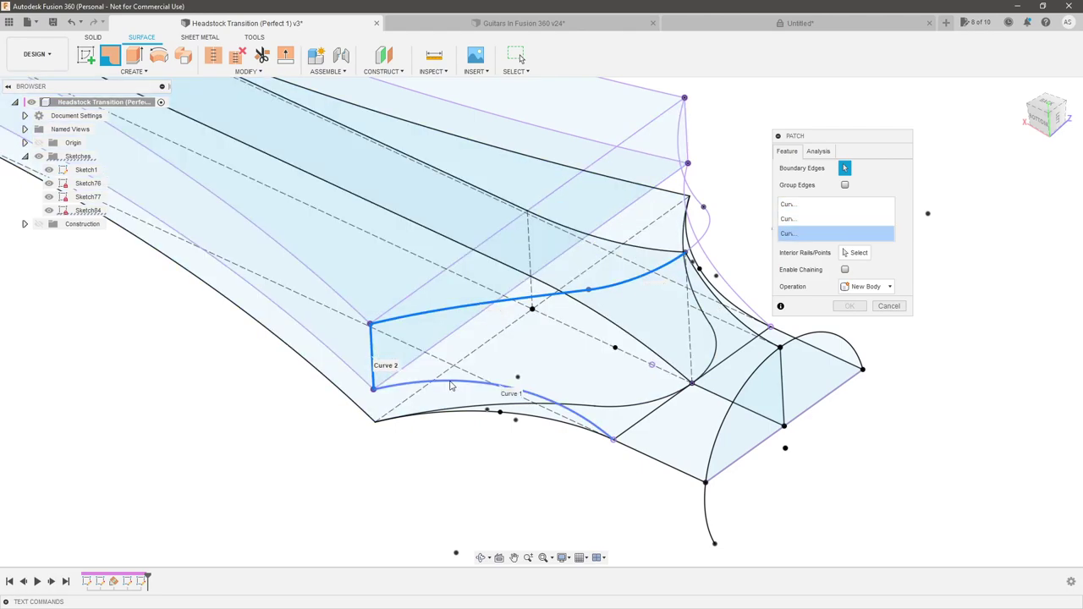
left_click(448, 386)
left_click(647, 458)
left_click(736, 404)
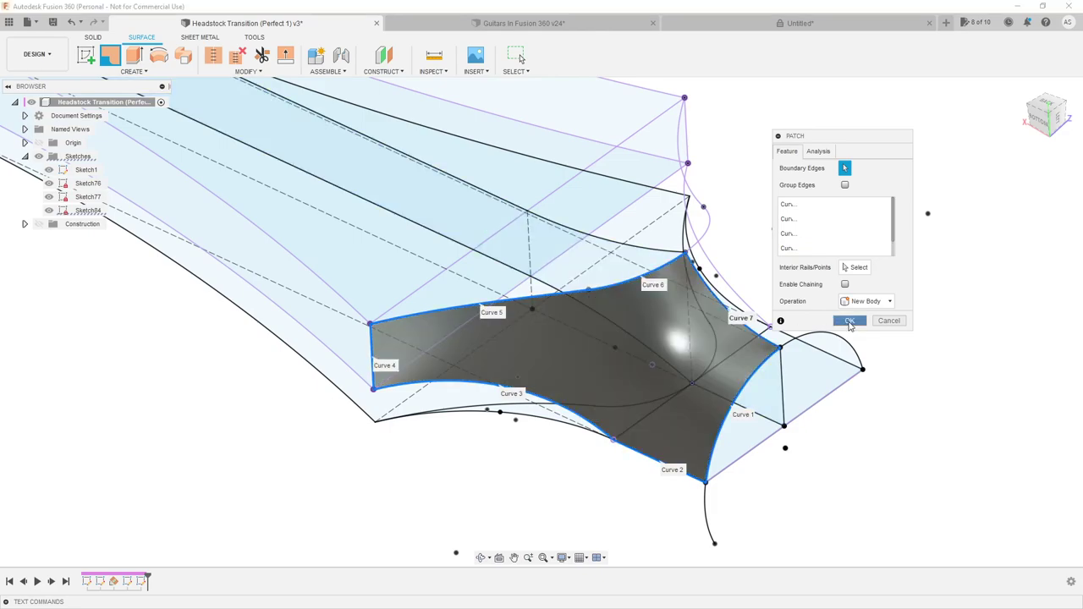
left_click(850, 321)
Extrude the neck's rounded end profile about 1.18 in away from the patch as a new surface body
middle_click_drag(855, 323, 668, 271, "shift")
scroll(672, 266, "down", 2)
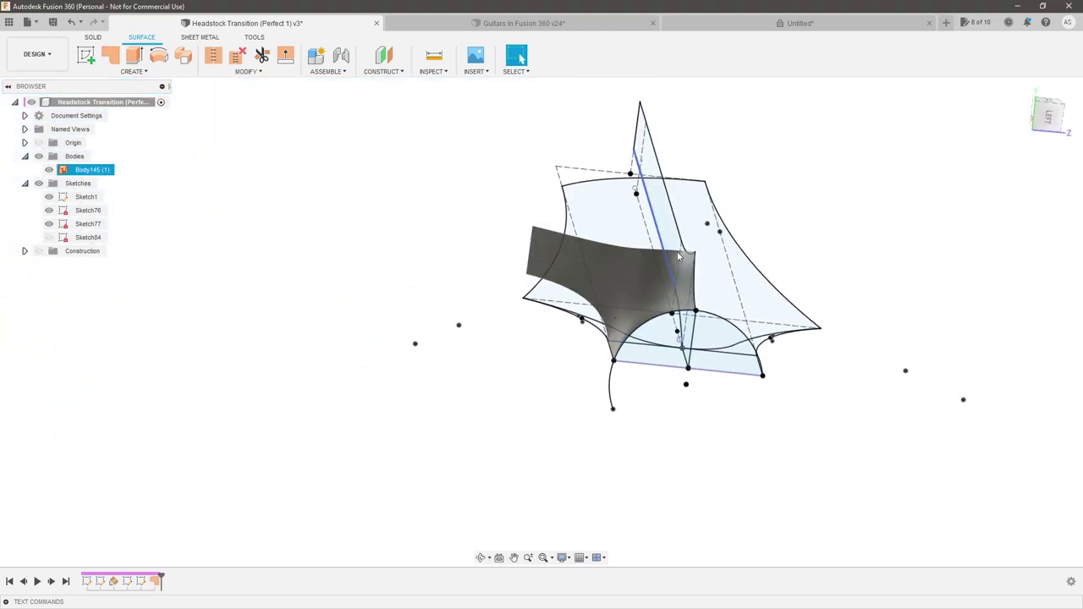
scroll(677, 258, "up", 5)
scroll(691, 247, "down", 3)
middle_click_drag(518, 461, 592, 452, "shift")
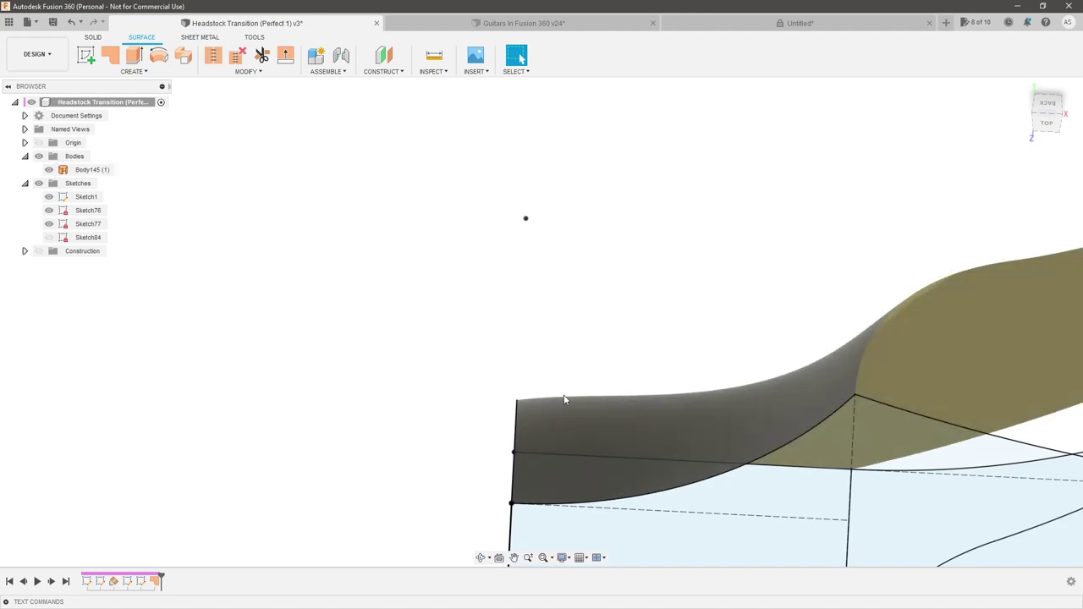
mouse_move(336, 534)
middle_mouse_down("shift")
mouse_move(522, 336)
mouse_move(496, 333)
mouse_move(503, 322)
mouse_move(495, 333)
mouse_move(517, 378)
middle_mouse_up("shift")
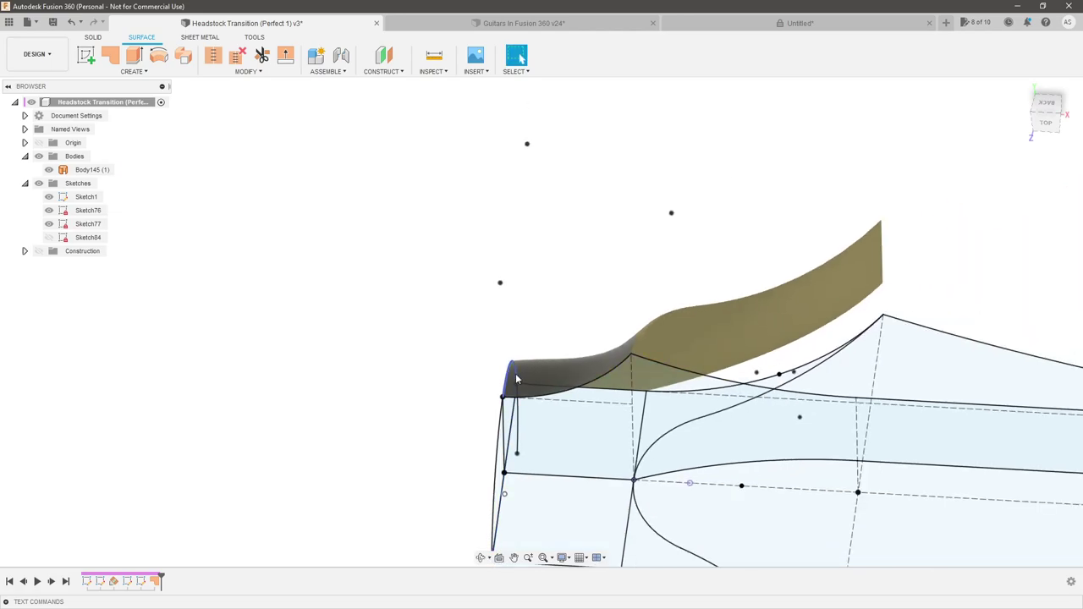
left_click(516, 378)
left_click(136, 58)
left_click_drag(504, 389, 295, 377)
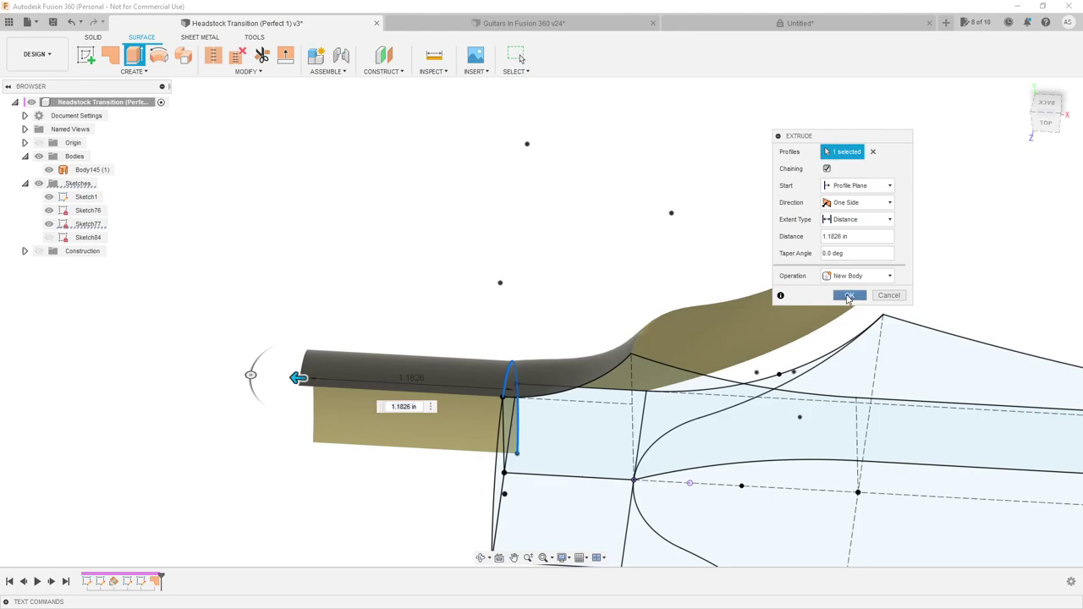
left_click(849, 295)
Hide all sketches to examine the join between the patch and the extruded neck surface
mouse_move(452, 322)
middle_mouse_down("shift")
mouse_move(547, 343)
mouse_move(547, 326)
middle_mouse_up("shift")
left_click(38, 196)
scroll(464, 390, "down", 5)
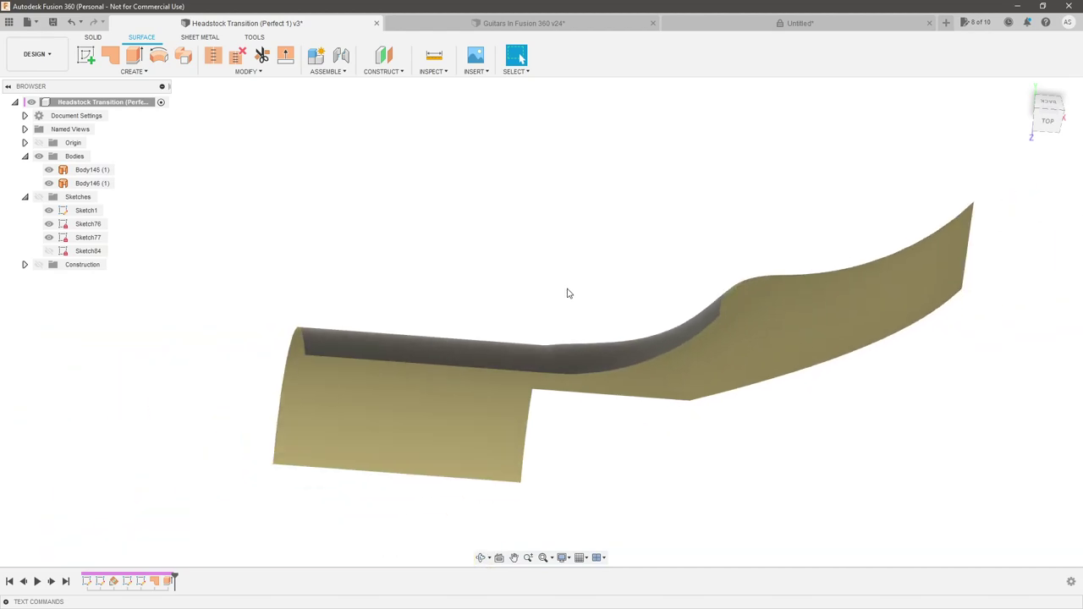
Undo the sketch hiding, the neck extrusion and the transition patch
key("ctrl+z")
key("ctrl+z")
key("ctrl+z")
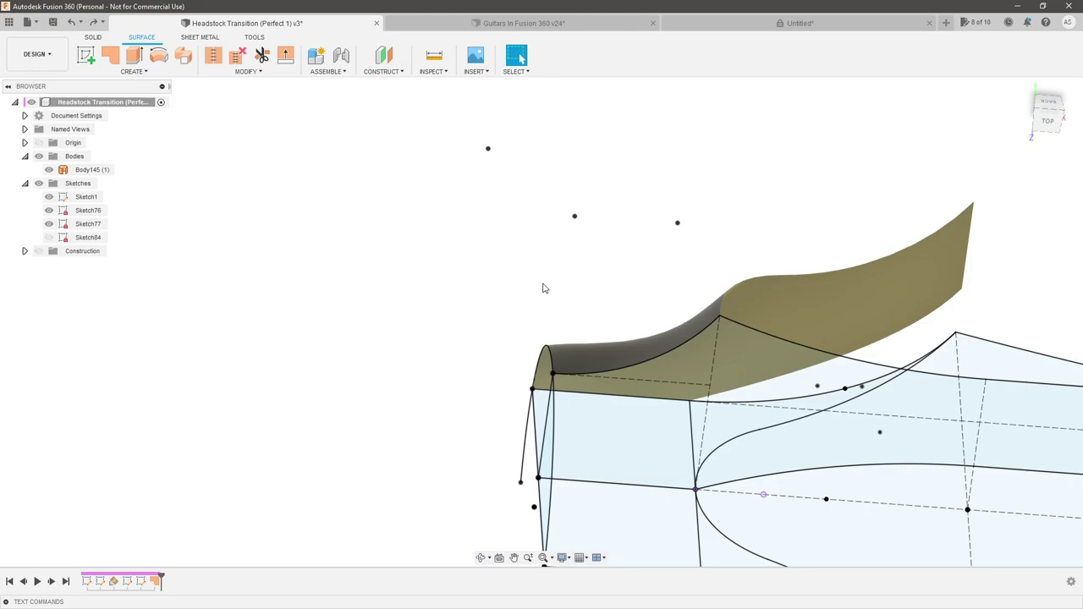
middle_click_drag(544, 288, 704, 311, "shift")
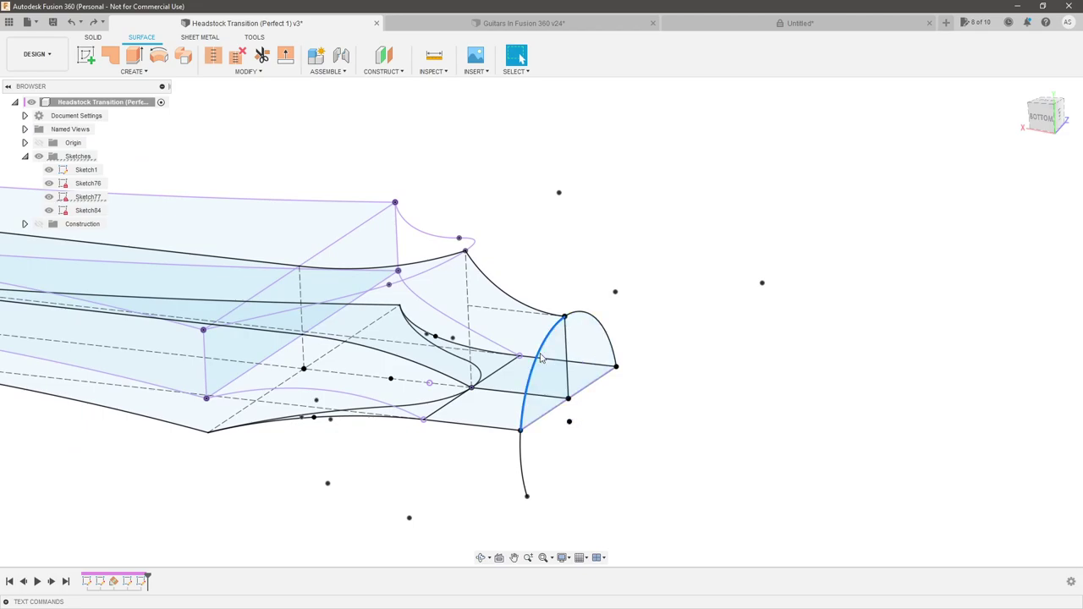
Extrude the neck end profile's half arc about 1 in away from the transition as a new surface body, with chaining off
double_click(144, 94)
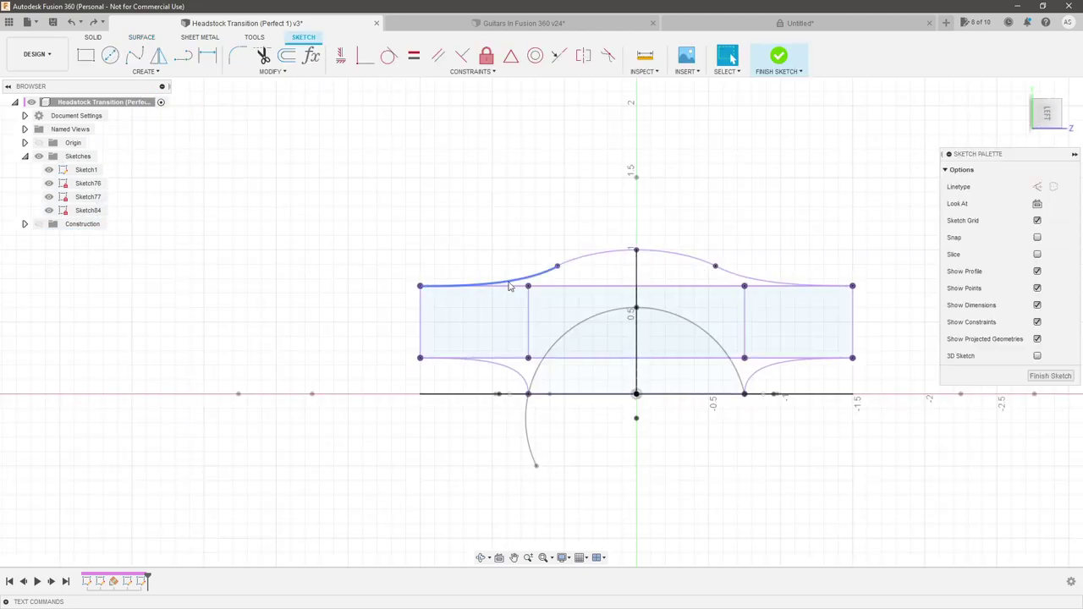
key("Escape")
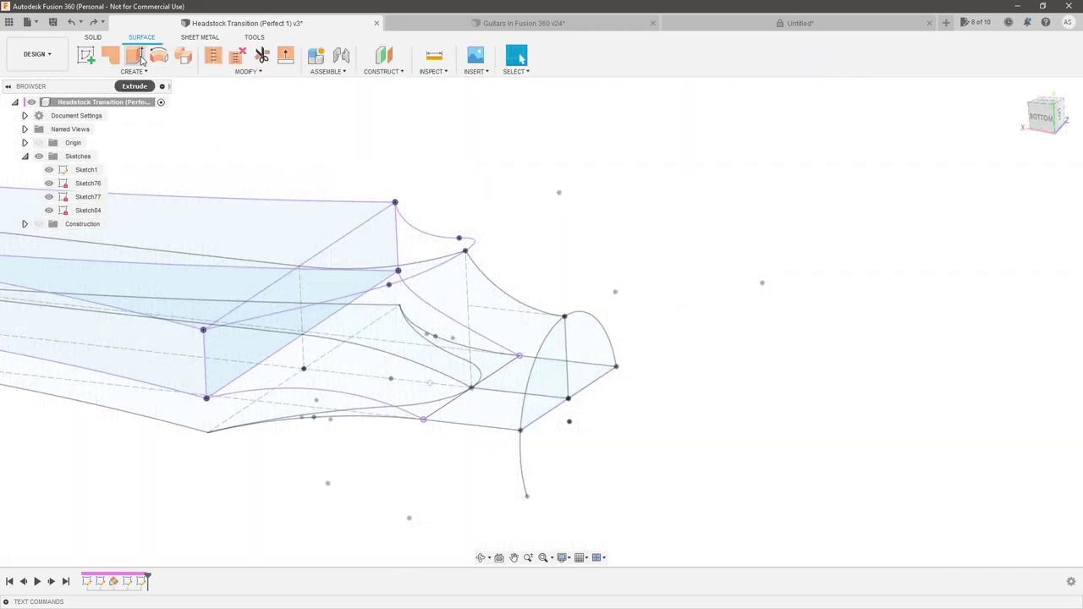
left_click(140, 57)
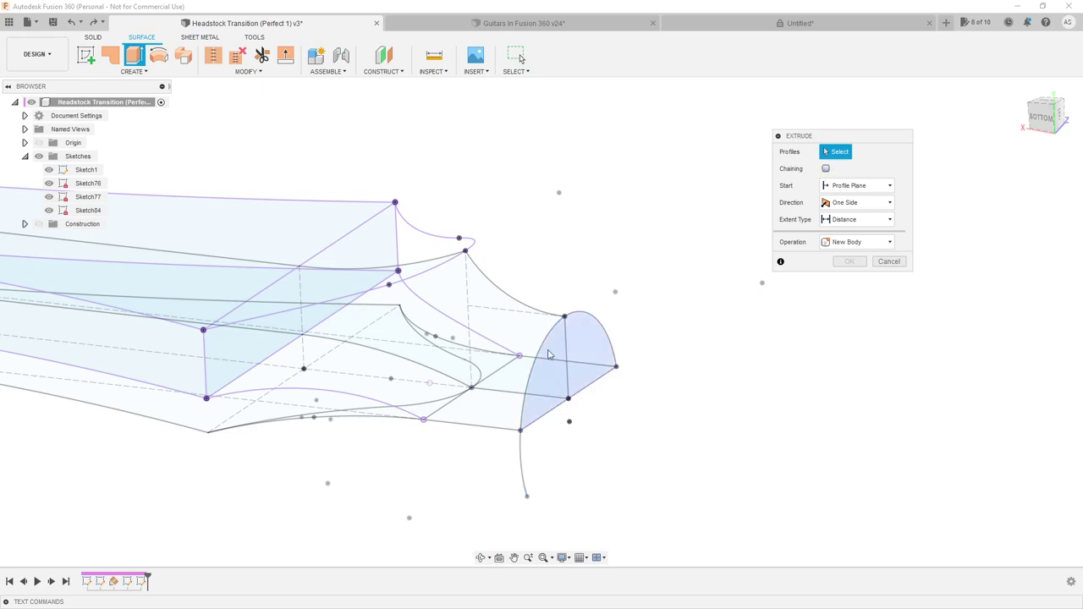
left_click(568, 361)
left_click_drag(551, 345, 690, 364)
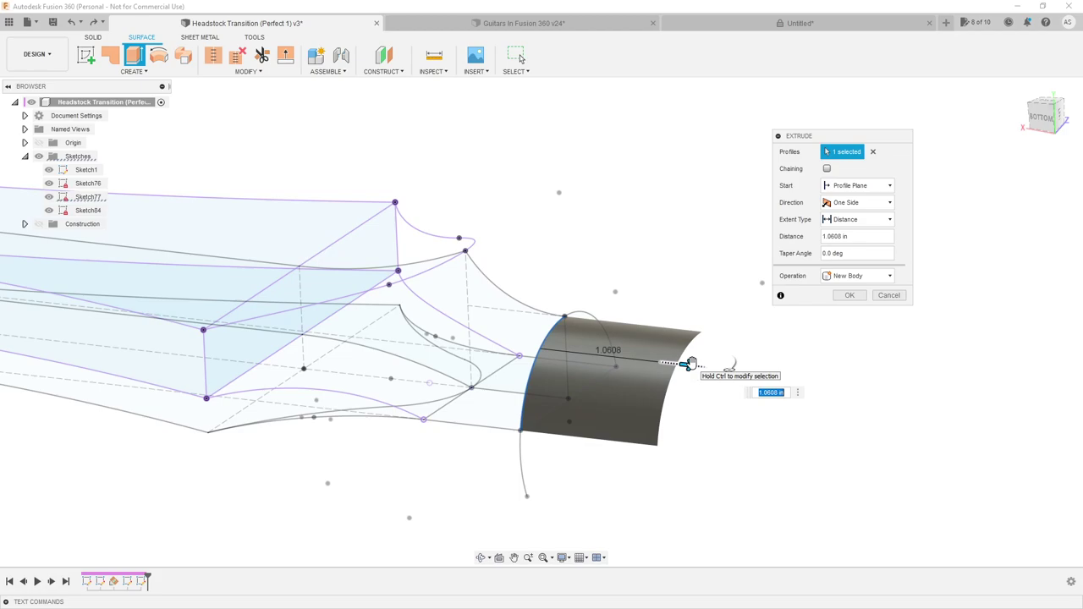
key("Return")
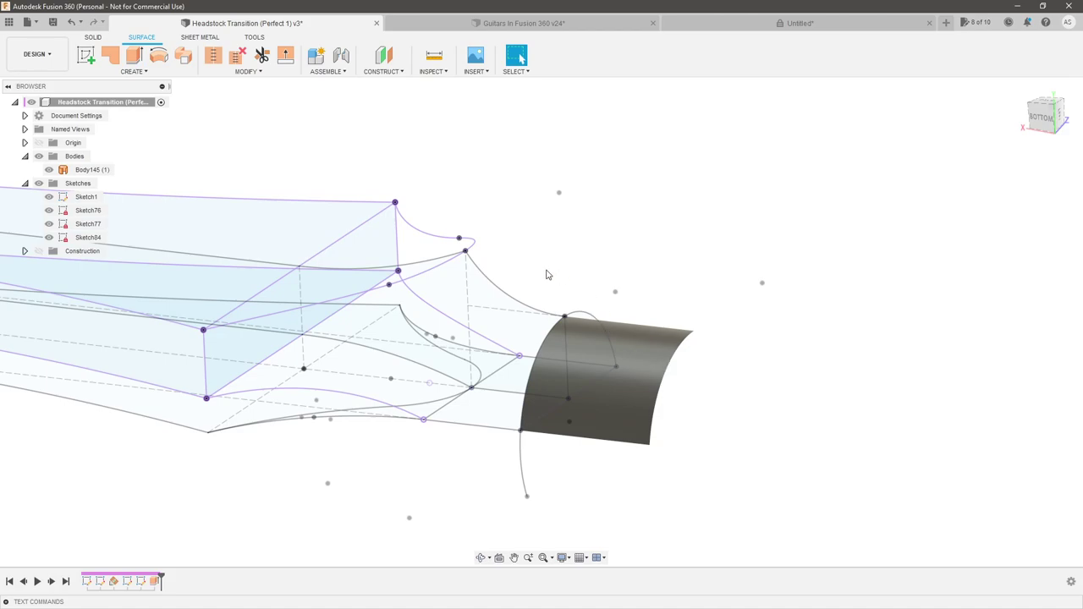
Extrude only the side profile's short curve above the neck end by -1 in as a new surface, with chaining off
middle_click_drag(543, 294, 648, 268, "shift")
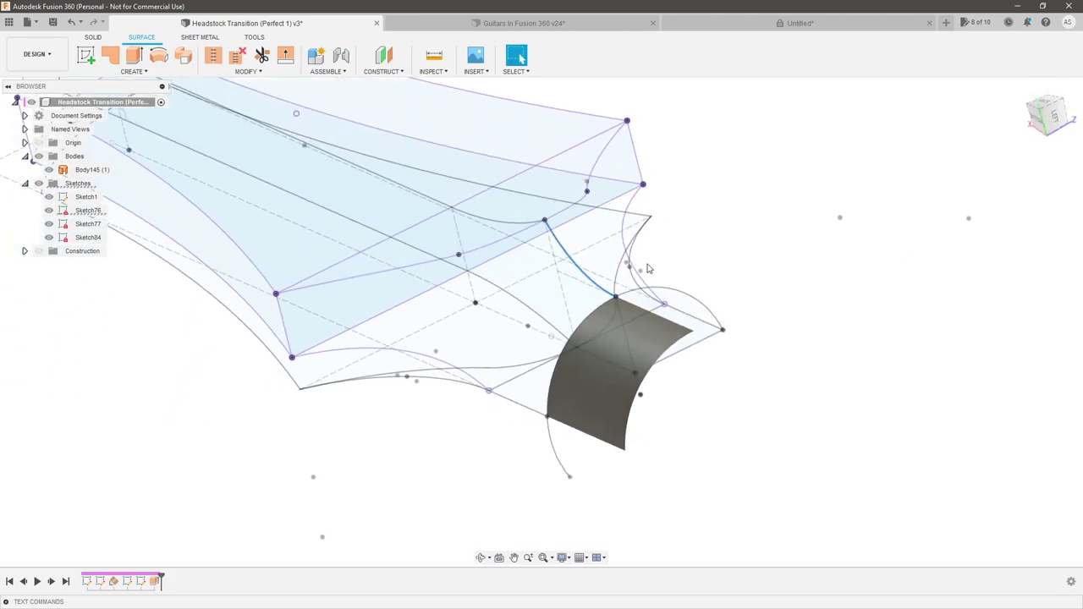
left_click(643, 268)
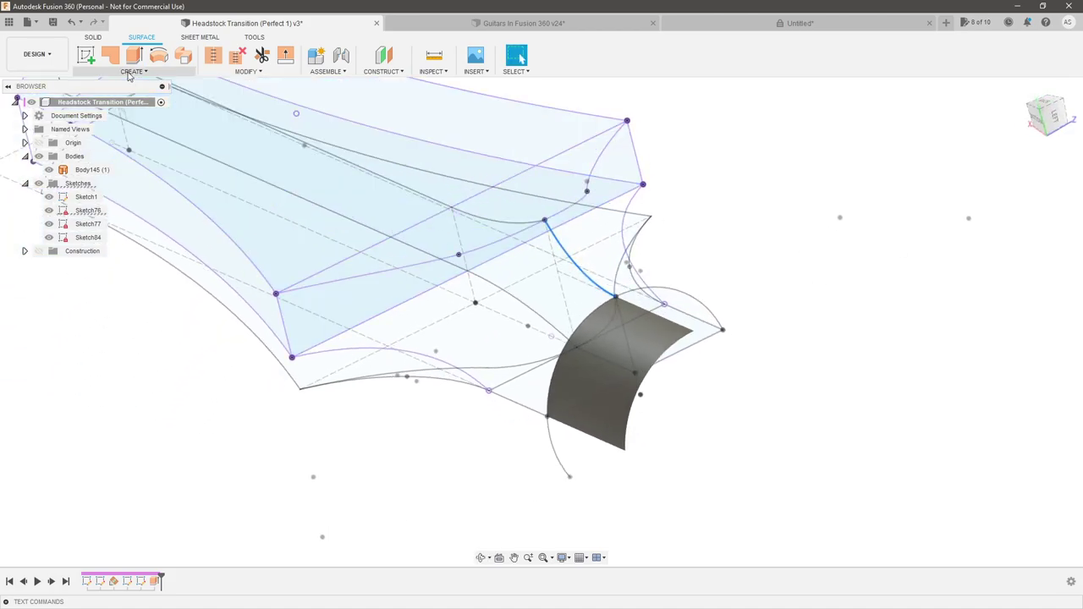
left_click(133, 55)
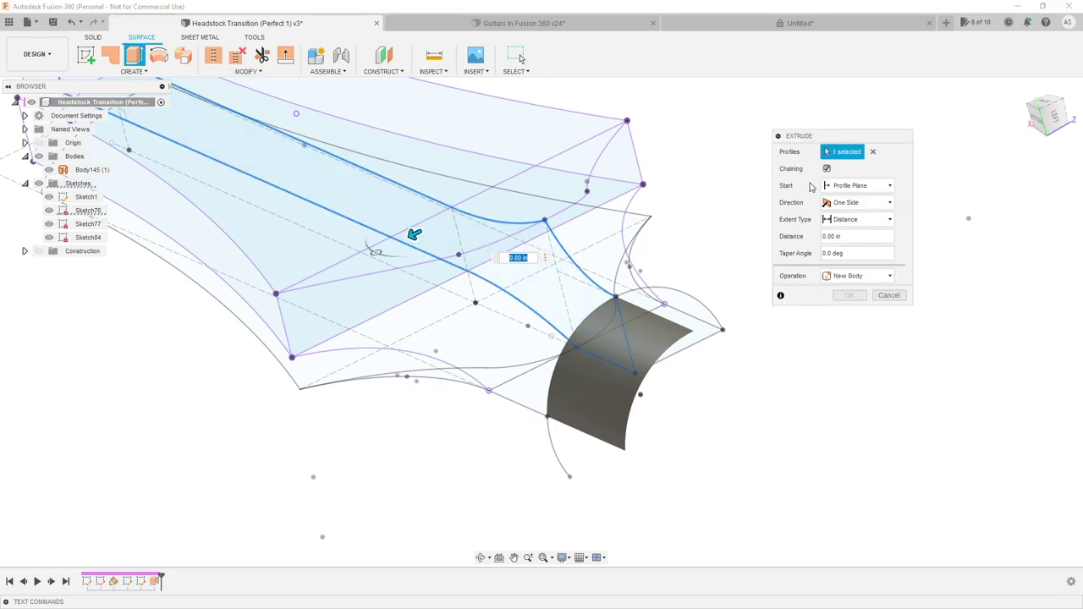
left_click(873, 153)
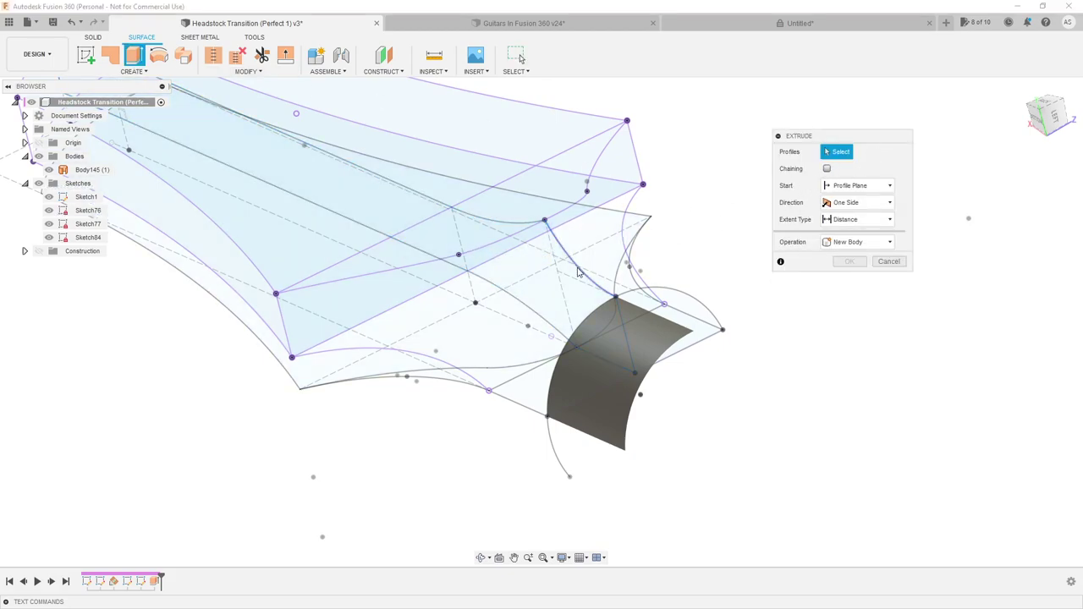
left_click(564, 268)
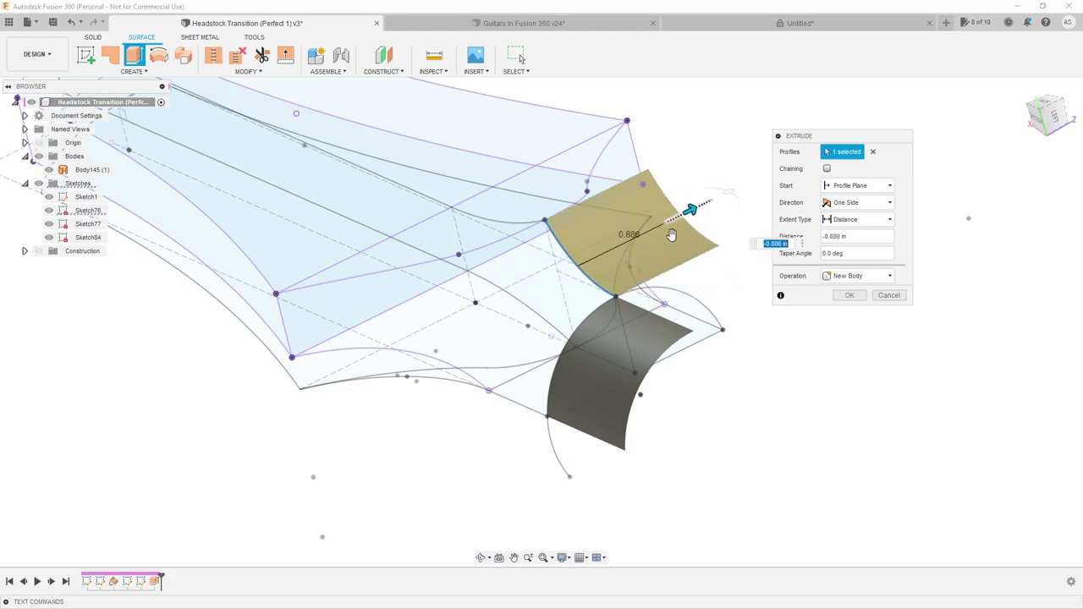
type("-1")
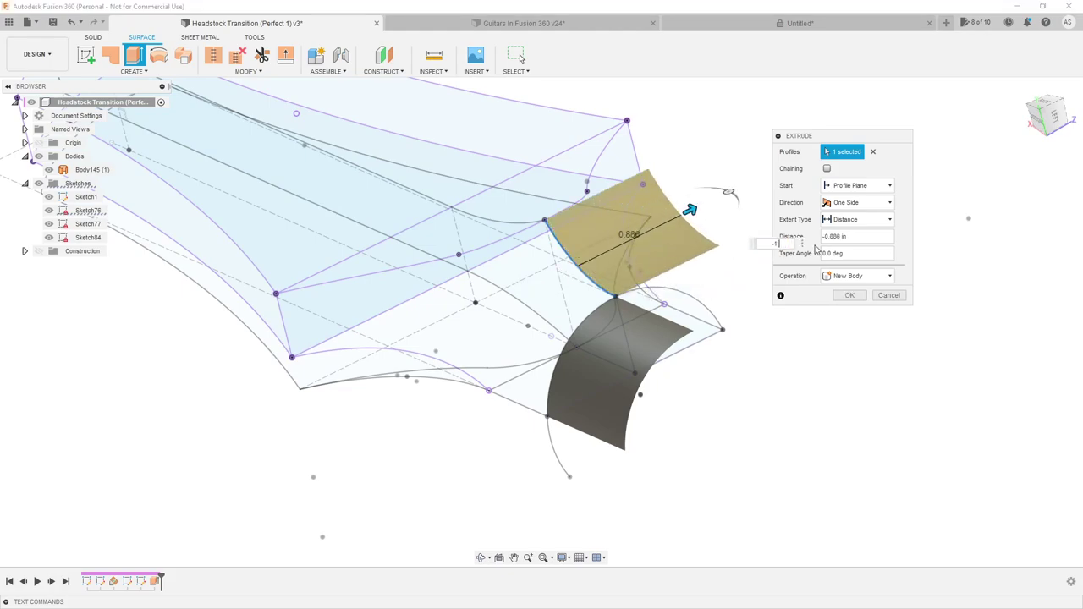
key("Return")
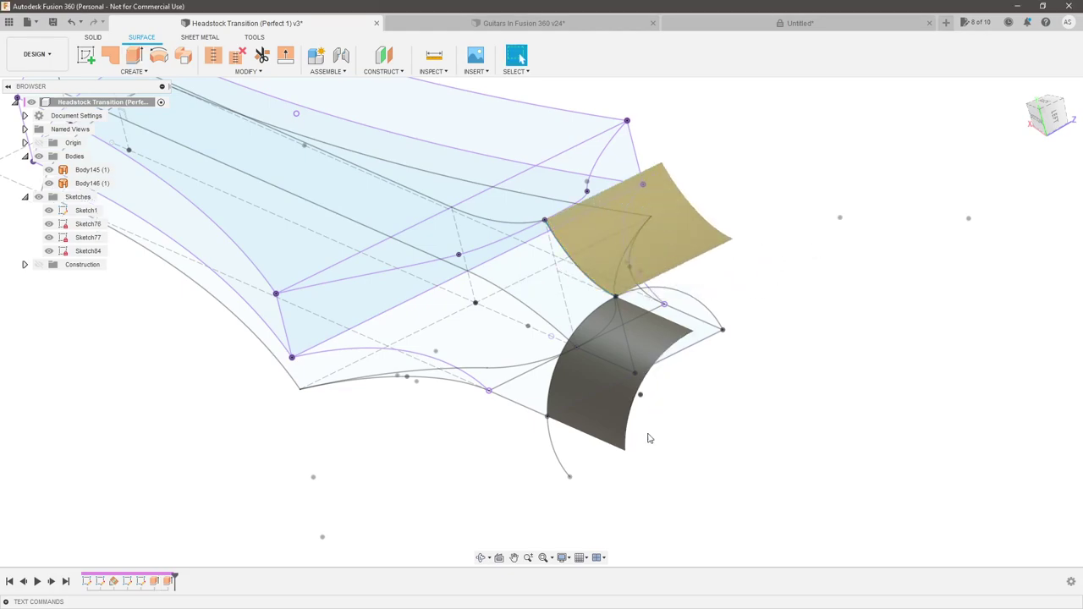
Extrude the lower arc of the neck end sketch to the outline's transition corner point as a new surface, with chaining off
scroll(558, 444, "up", 4)
mouse_move(559, 436)
middle_mouse_down("shift")
mouse_move(520, 418)
mouse_move(561, 428)
middle_mouse_up("shift")
left_click(133, 55)
left_click_drag(563, 412, 474, 408)
left_click(873, 152)
left_click(827, 169)
left_click(549, 418)
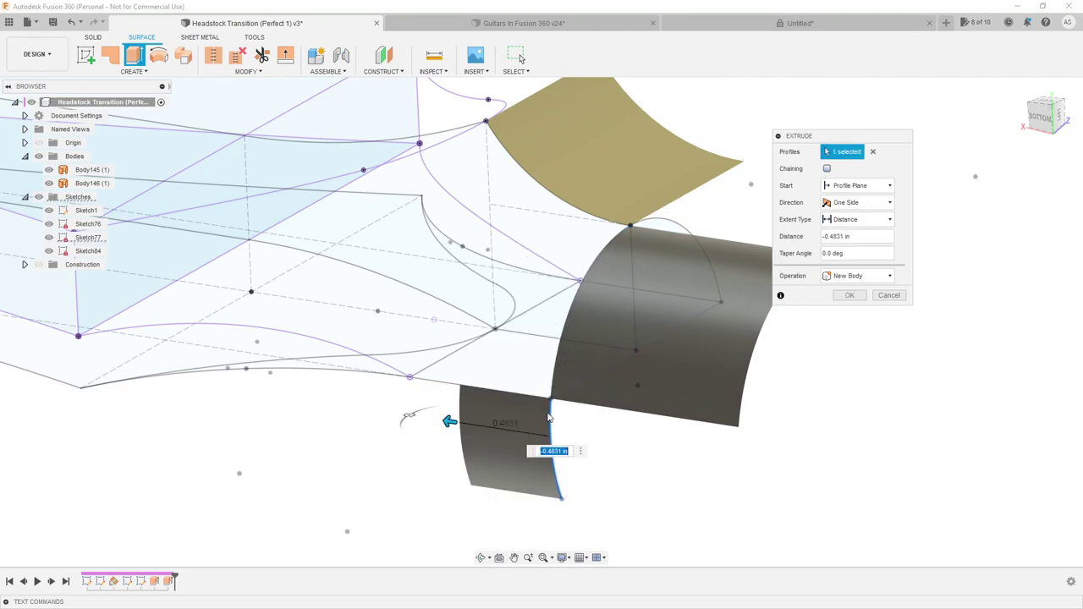
left_click(872, 220)
left_click(837, 245)
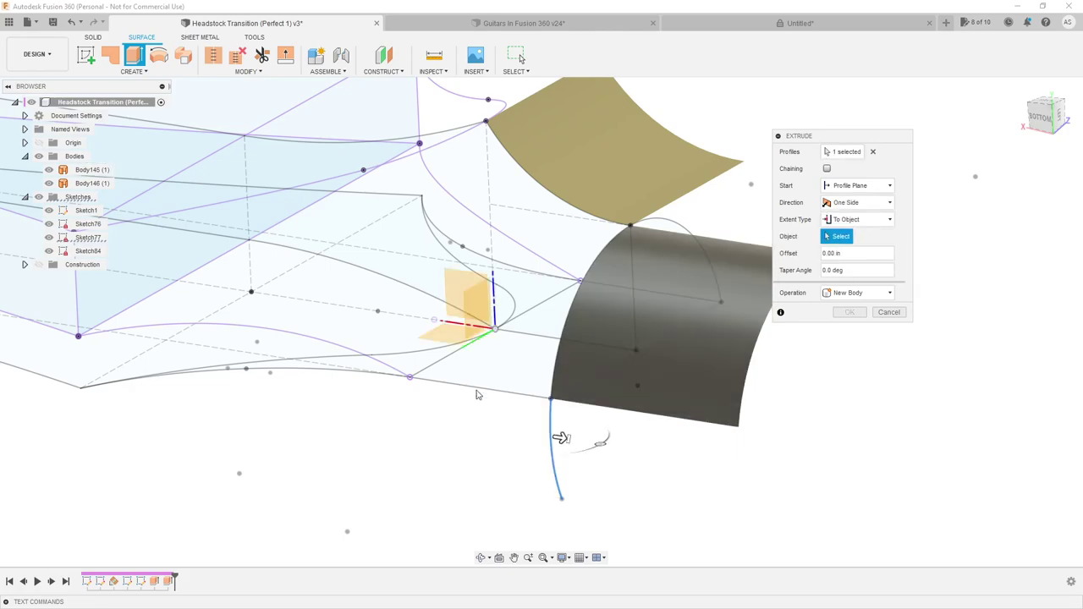
left_click(414, 381)
scroll(742, 392, "down", 2)
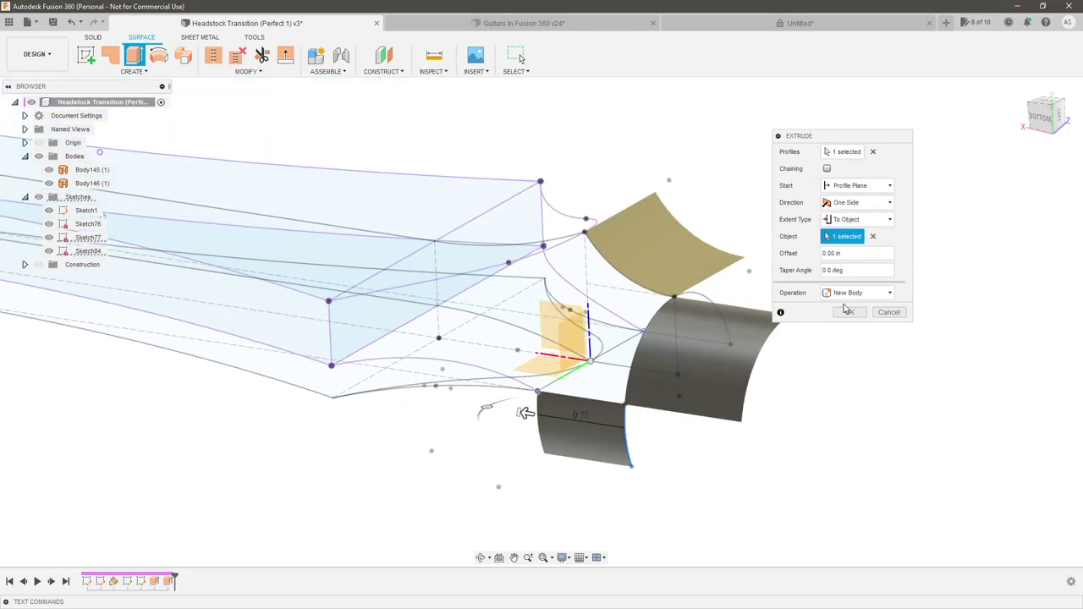
left_click(847, 312)
Examine the three extruded surfaces bordering the transition by highlighting each one
middle_click_drag(831, 316, 508, 440, "shift")
left_click(578, 436)
middle_click_drag(578, 441, 641, 451, "shift")
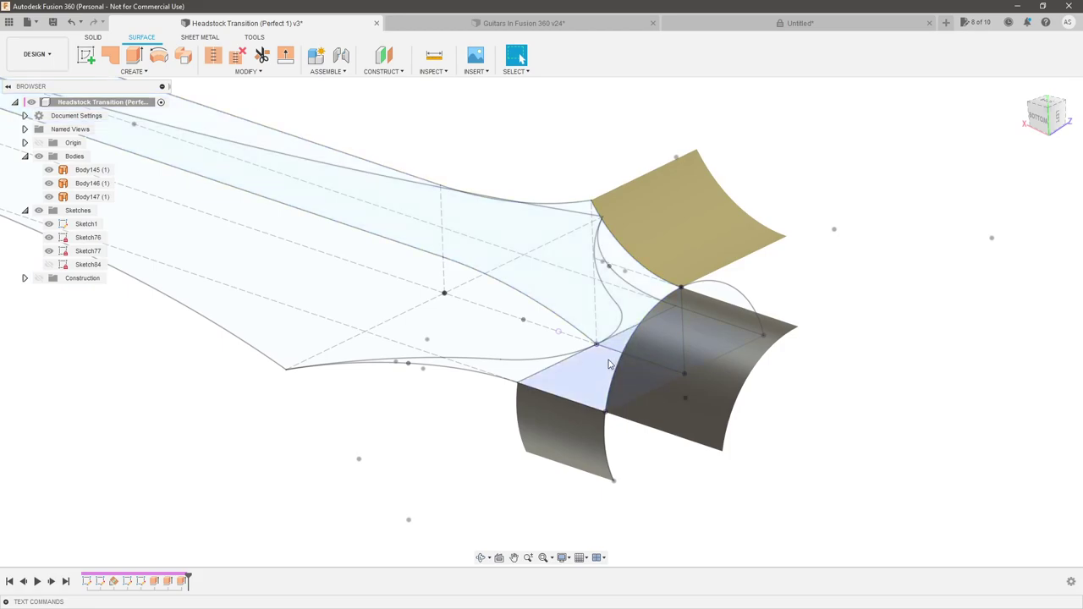
left_click(583, 438)
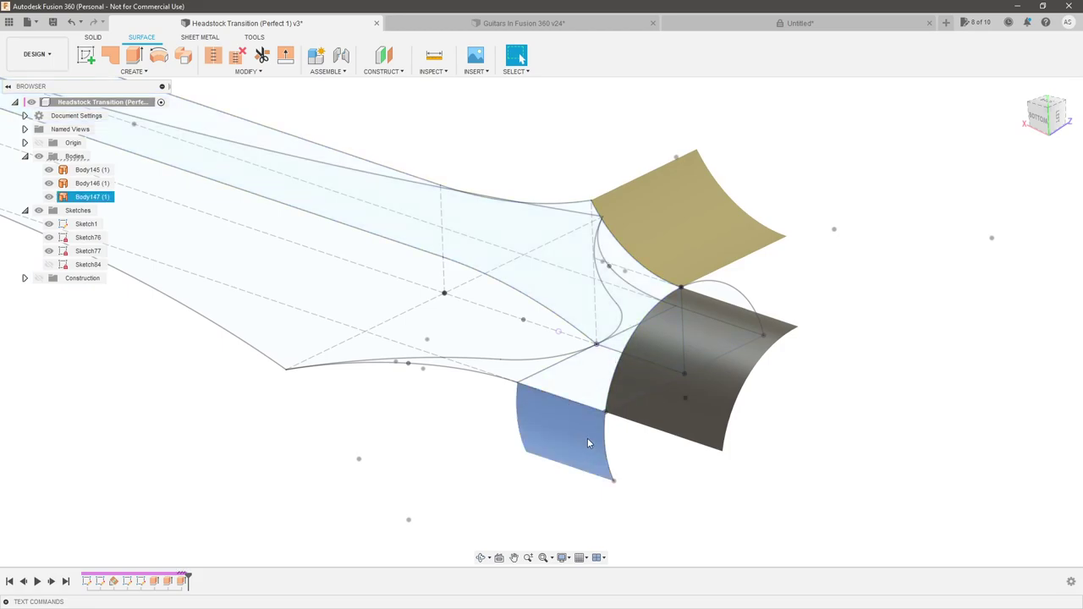
left_click(678, 417)
left_click(692, 246)
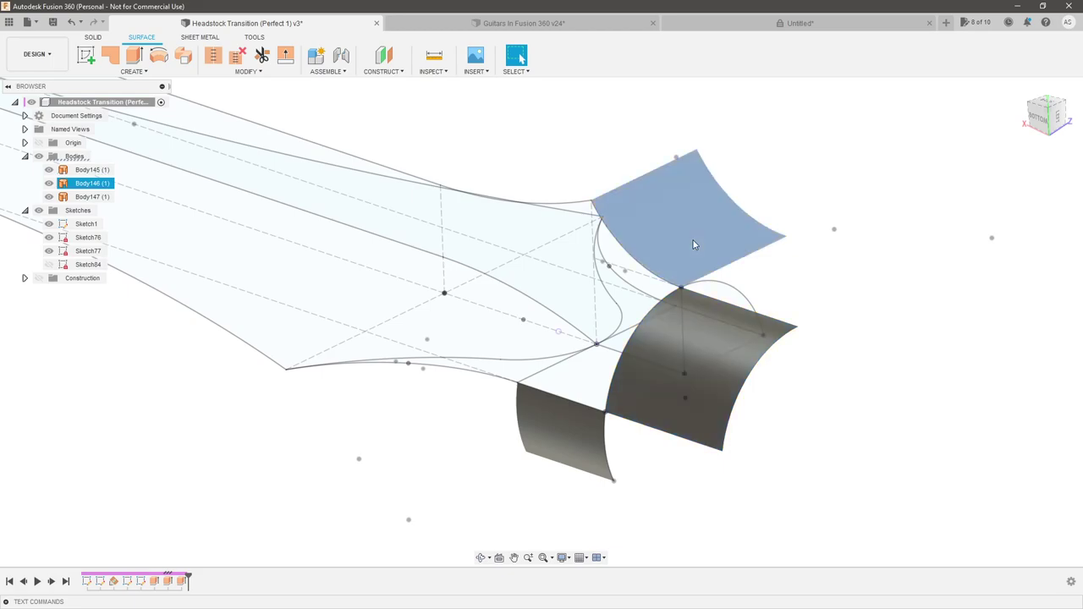
left_click(806, 279)
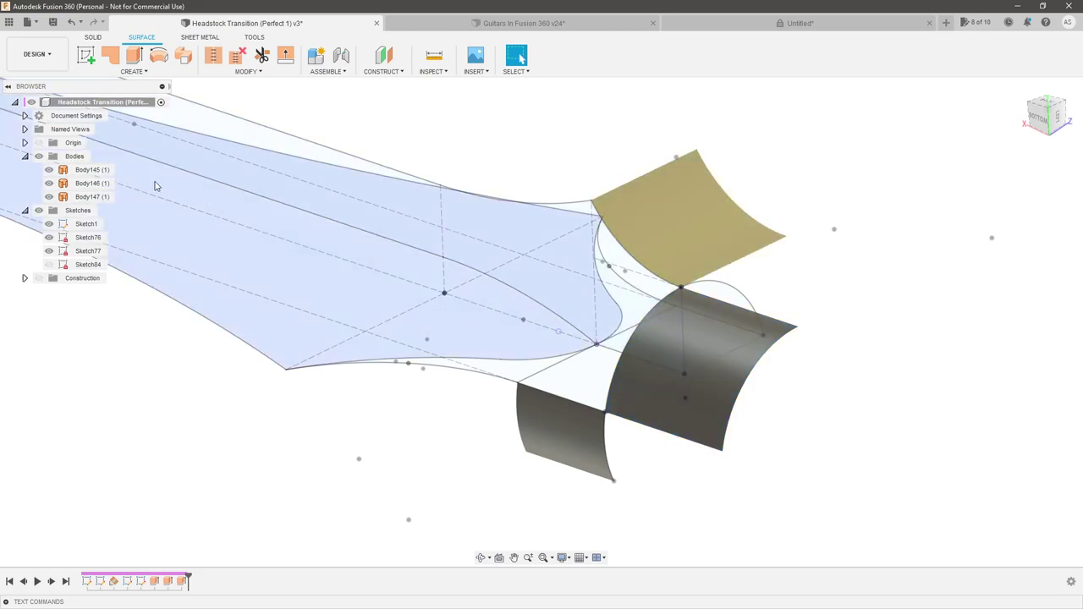
left_click(120, 56)
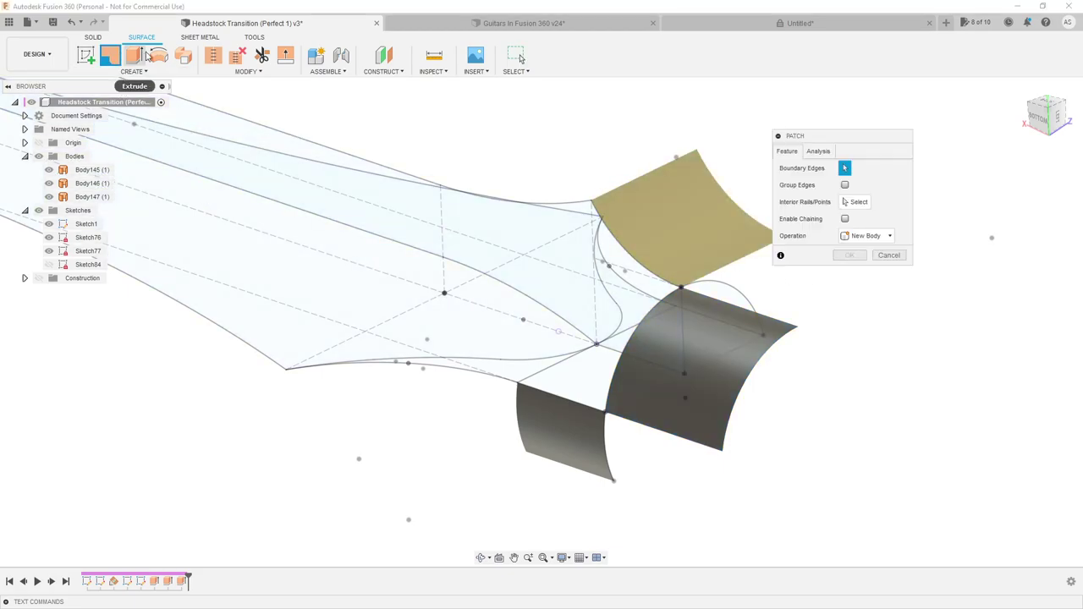
left_click(39, 211)
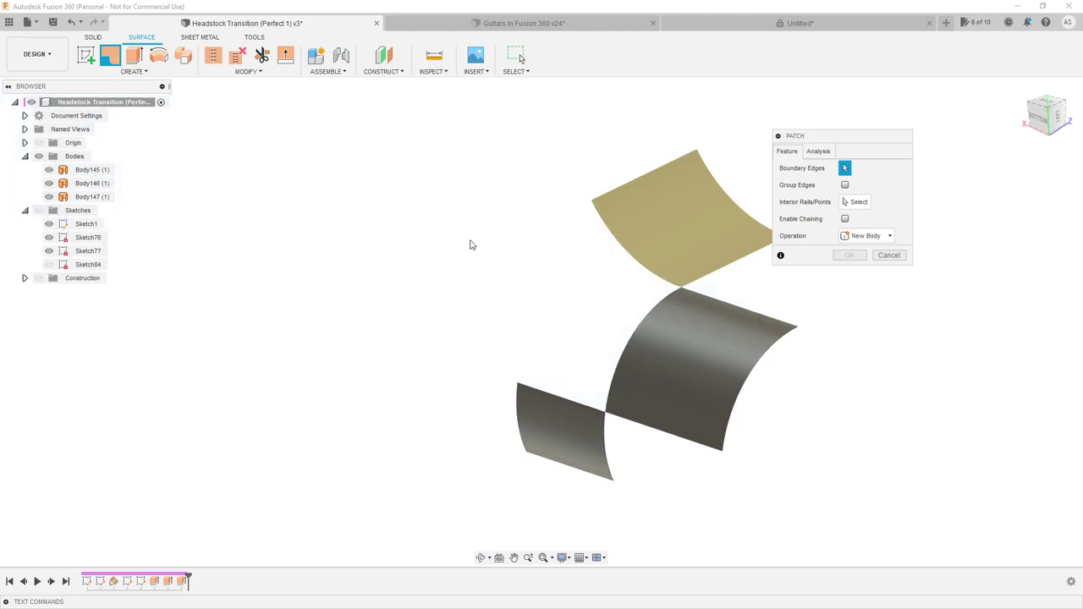
left_click(586, 409)
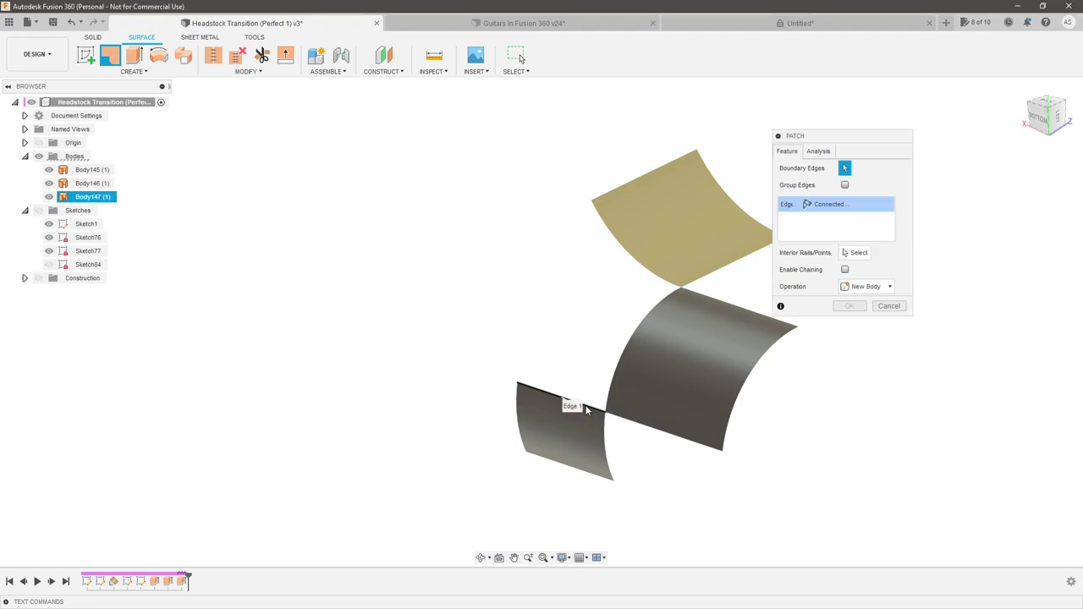
left_click(846, 205)
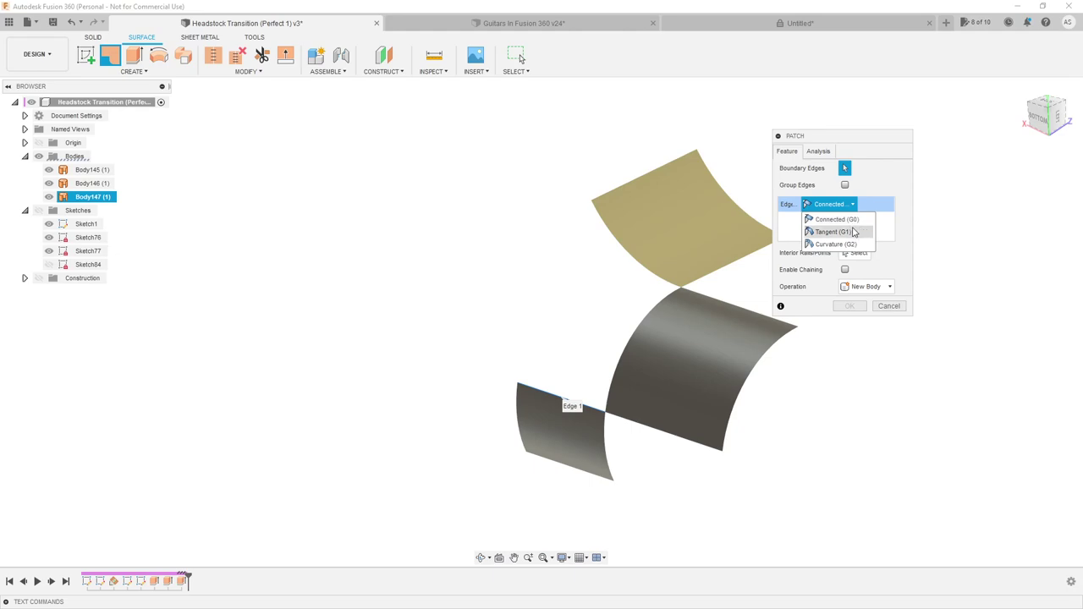
left_click(853, 232)
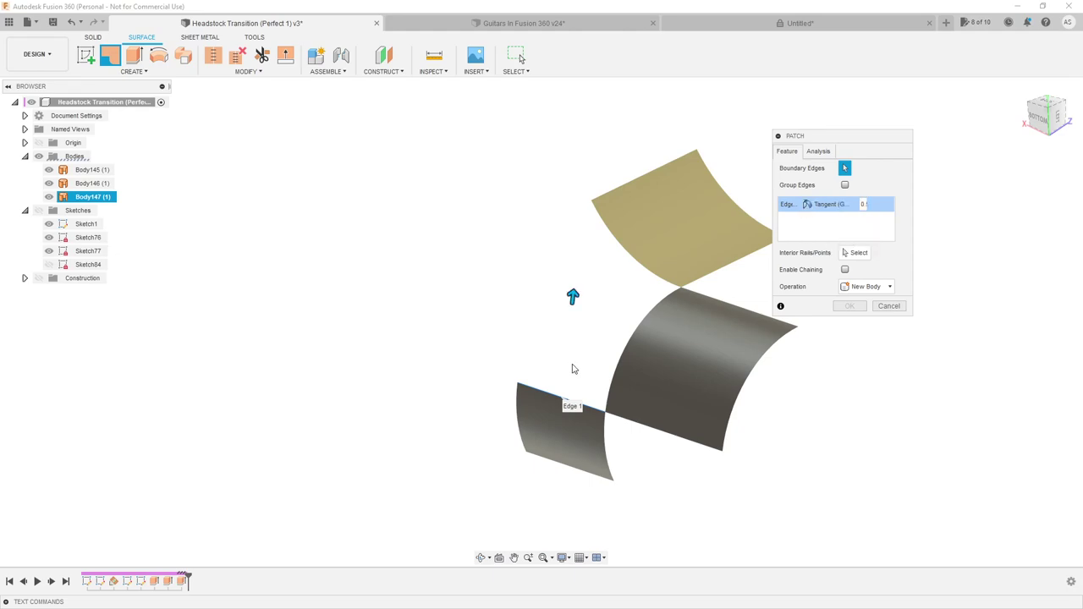
mouse_move(571, 373)
middle_mouse_down("shift")
mouse_move(563, 358)
mouse_move(570, 387)
middle_mouse_up("shift")
scroll(572, 395, "up", 3)
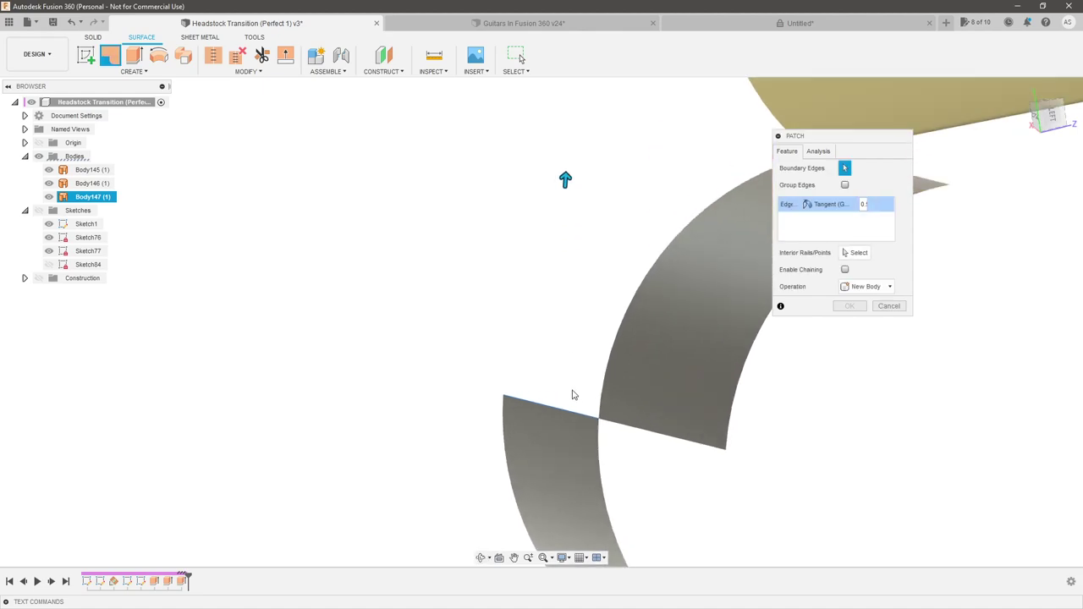
middle_click_drag(560, 356, 799, 247, "shift")
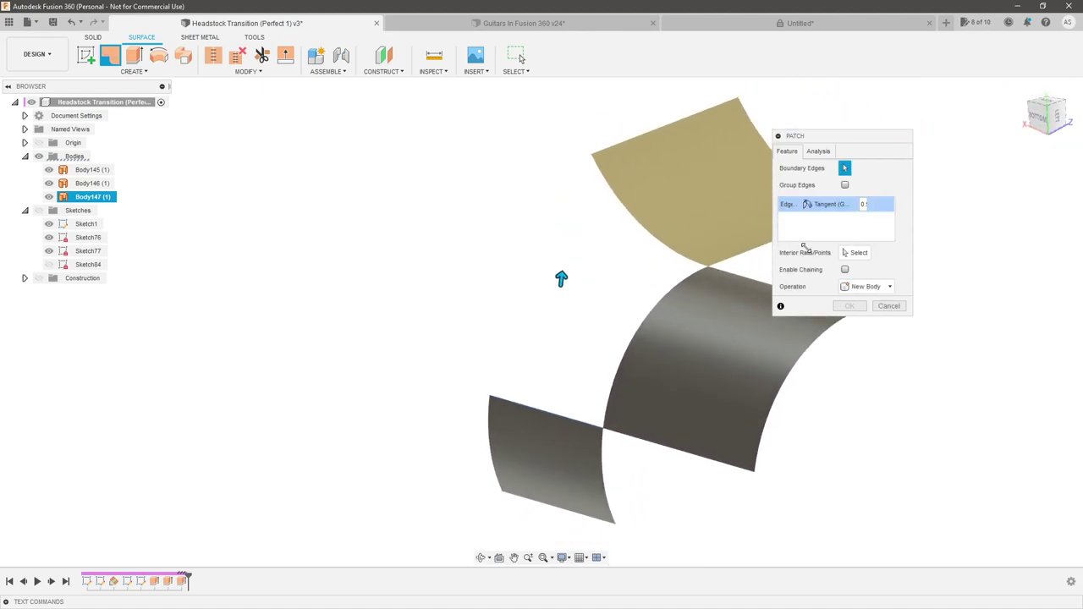
left_click(831, 205)
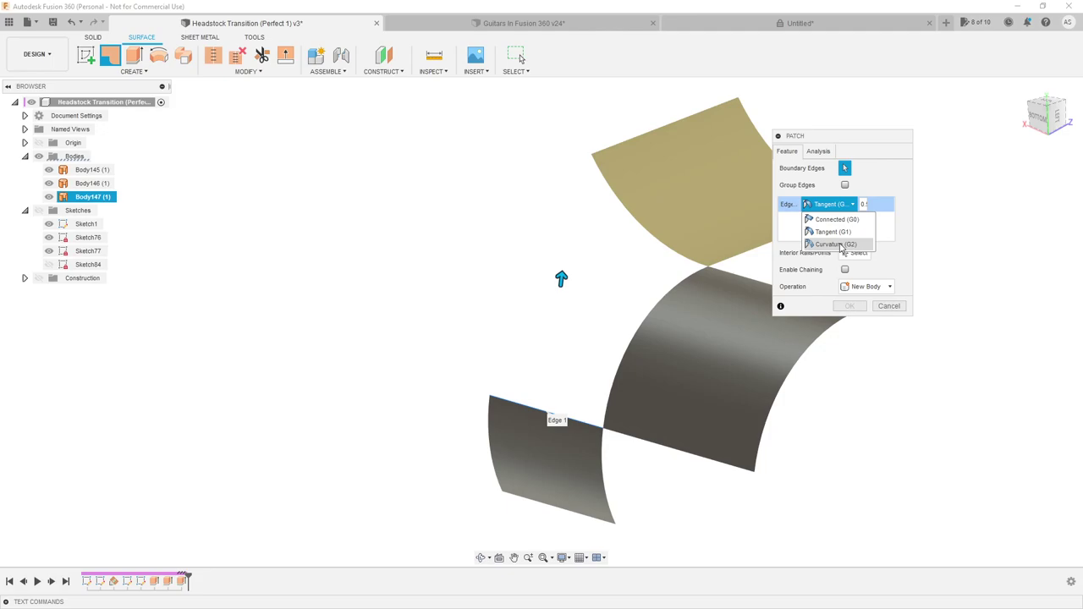
left_click(890, 306)
left_click(889, 306)
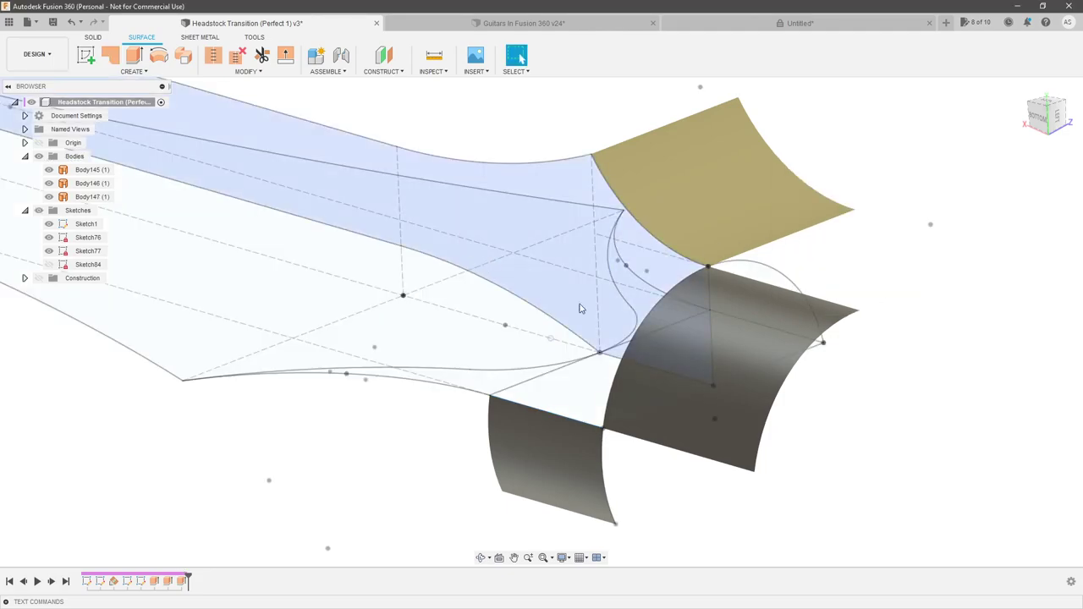
Start a new-body Patch with sketches hidden, using the three extruded surfaces' edges that border the transition as boundary edges
left_click(110, 57)
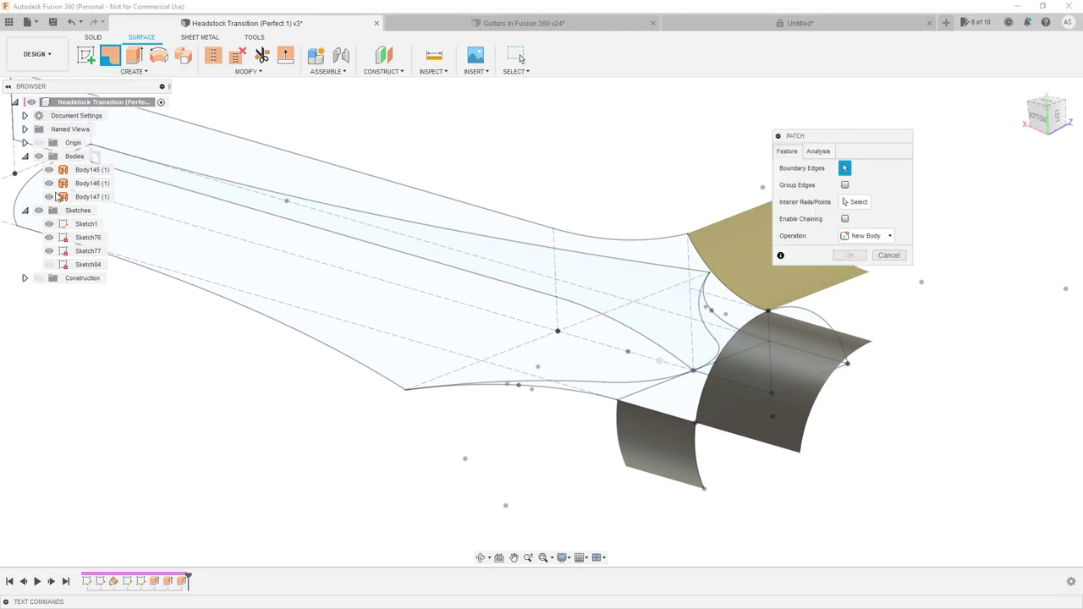
left_click(39, 211)
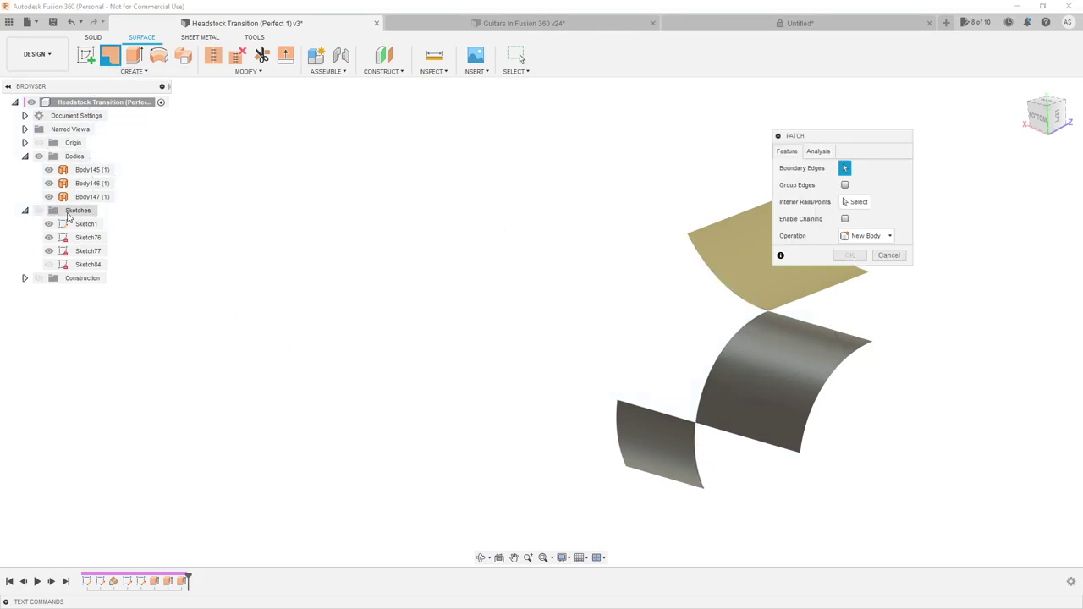
left_click(670, 415)
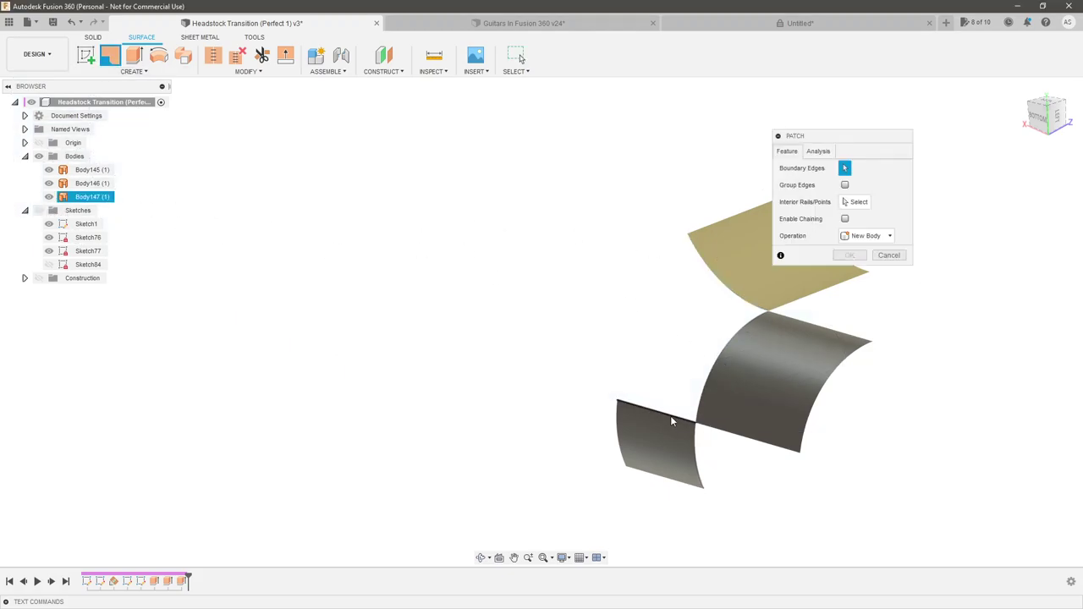
left_click(713, 374)
left_click(734, 287)
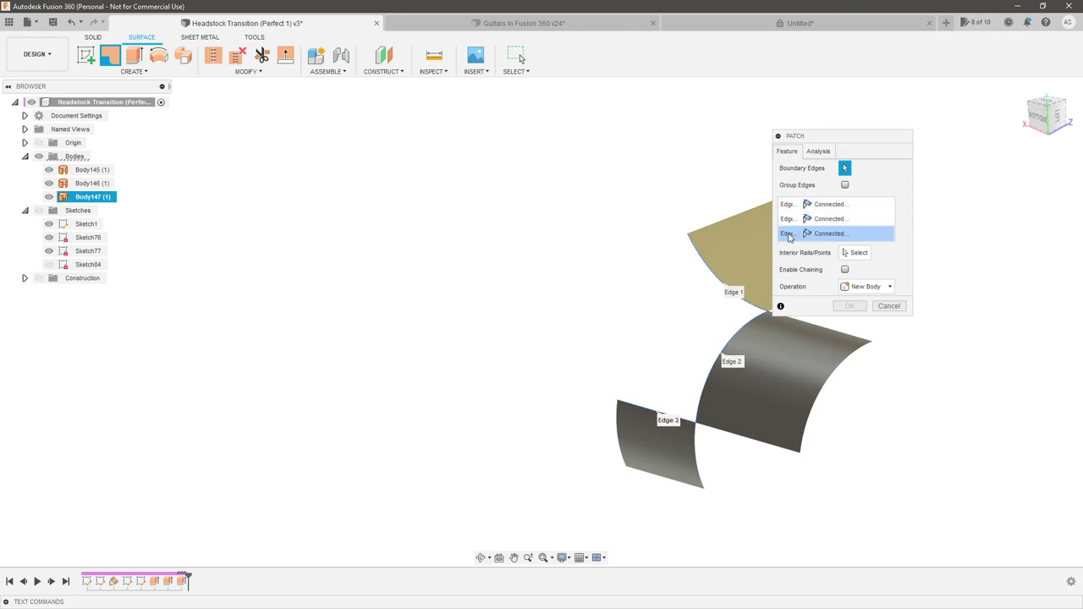
Set all three surface boundary edges of the patch to Curvature (G2) continuity
left_click(820, 207)
left_click(838, 245)
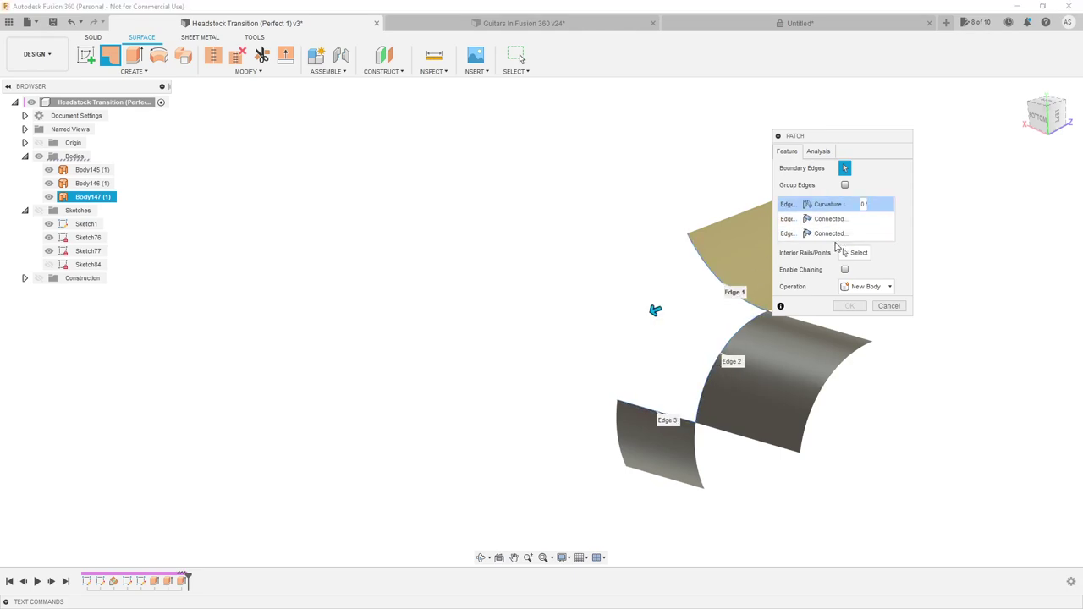
left_click(833, 219)
left_click(838, 259)
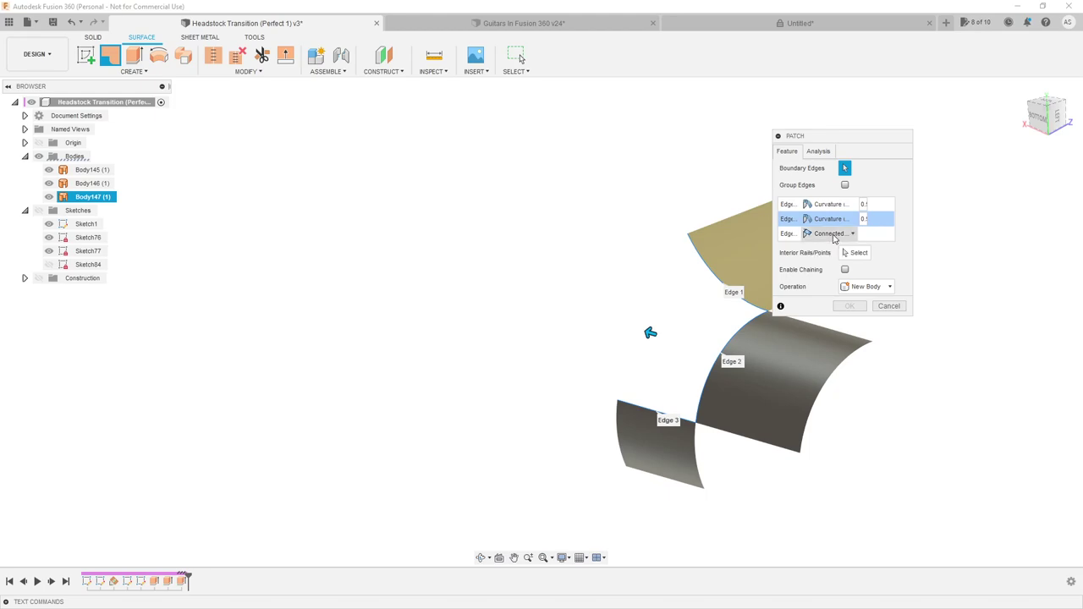
left_click(831, 234)
left_click(838, 273)
Show Sketch84, close the patch boundary with its four connecting transition curves, and create the patch as a new body
middle_click_drag(523, 230, 558, 239, "shift")
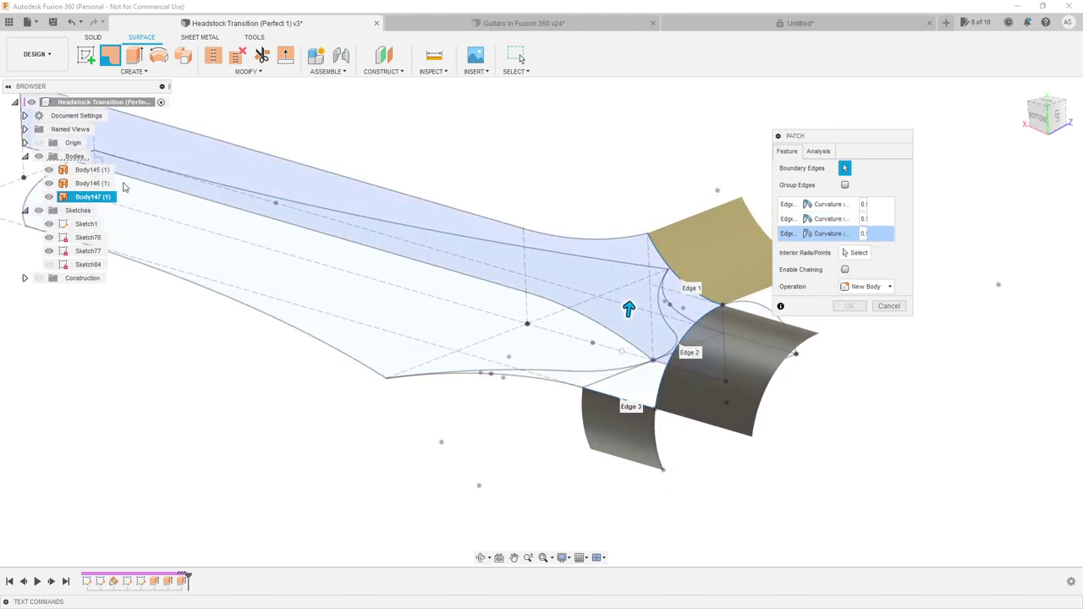
left_click(48, 264)
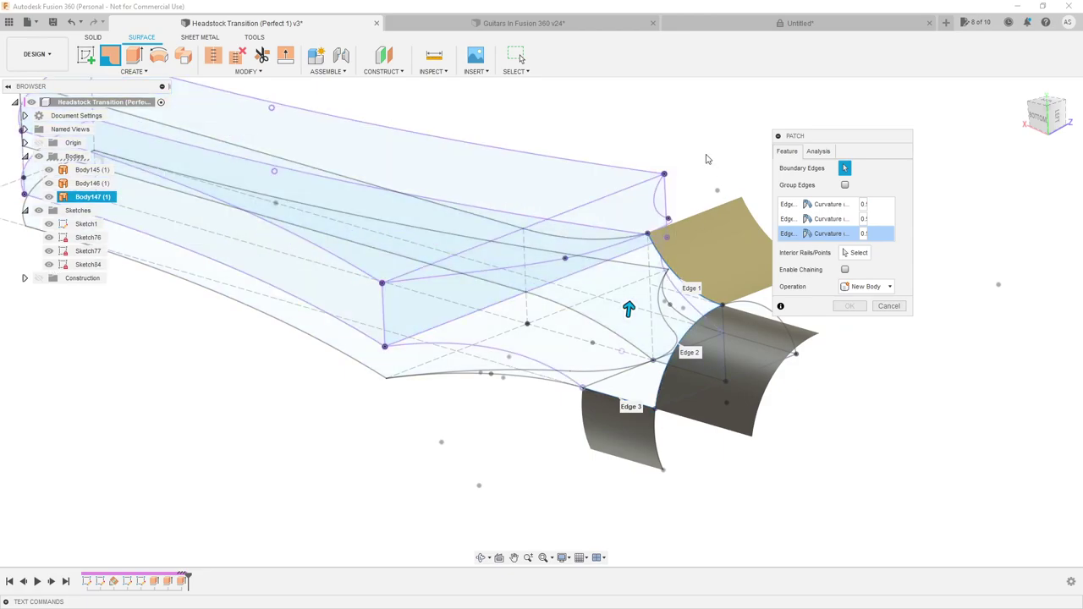
middle_click_drag(708, 157, 676, 211, "shift")
left_click(606, 269)
left_click(545, 281)
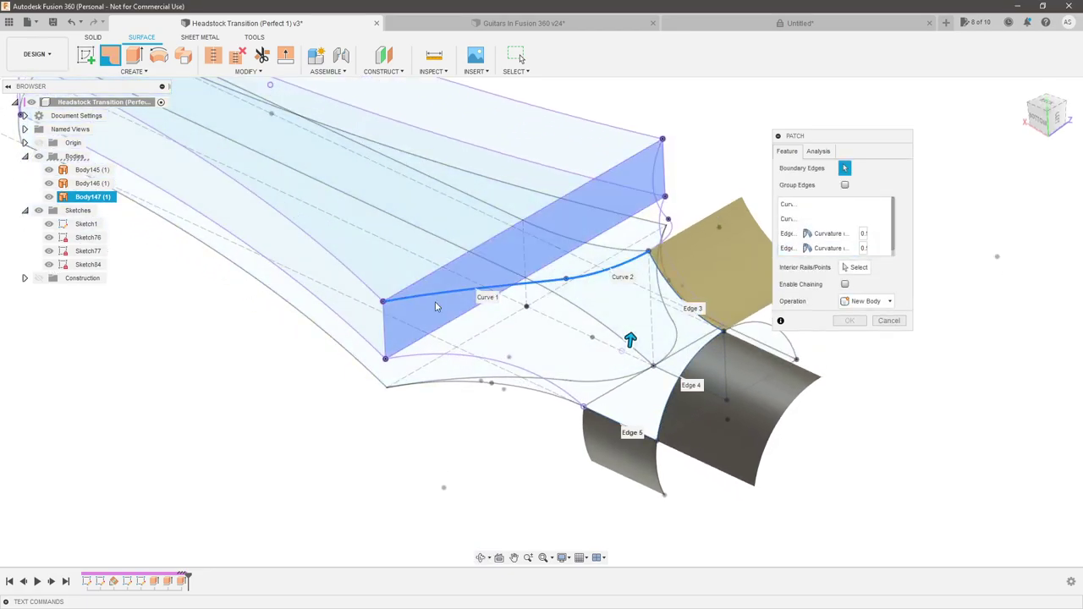
left_click(385, 324)
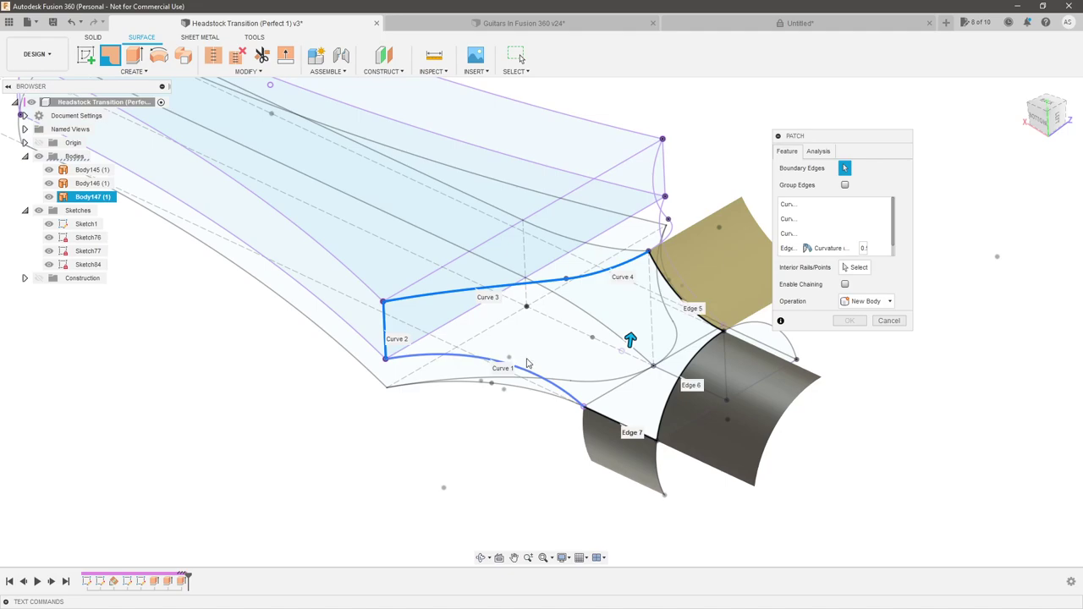
left_click(526, 362)
scroll(726, 378, "up", 2)
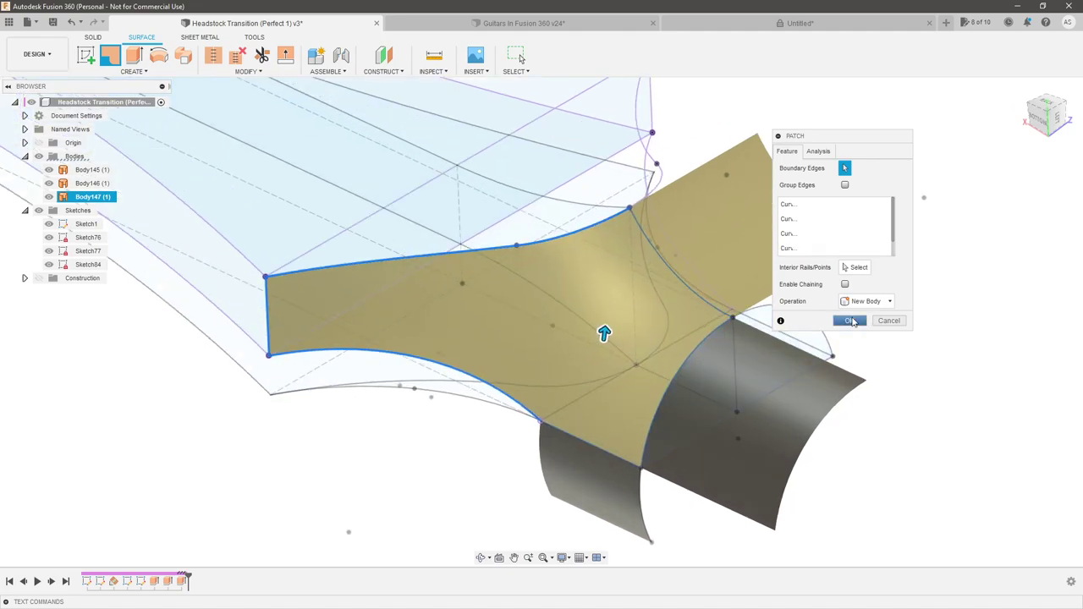
left_click(850, 321)
Reverse the normal of the patched transition surface
middle_click_drag(585, 344, 656, 304, "shift")
left_click(657, 305)
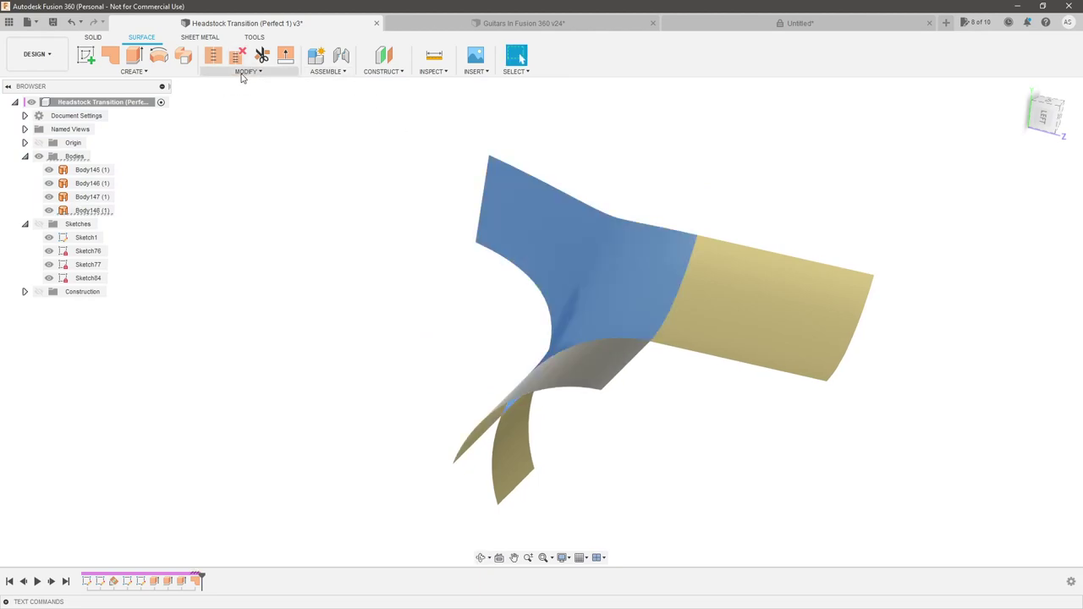
left_click(246, 71)
left_click(262, 183)
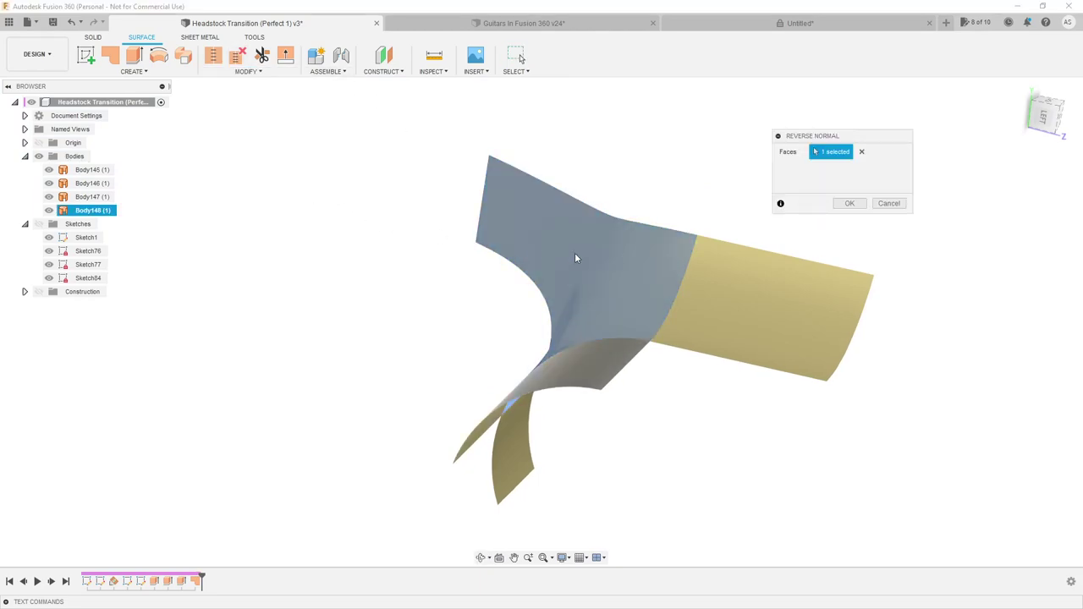
left_click(851, 206)
Examine how smoothly the patched transition blends into each of the three extruded support surfaces from several angles
middle_click_drag(604, 218, 483, 281, "shift")
key("Escape")
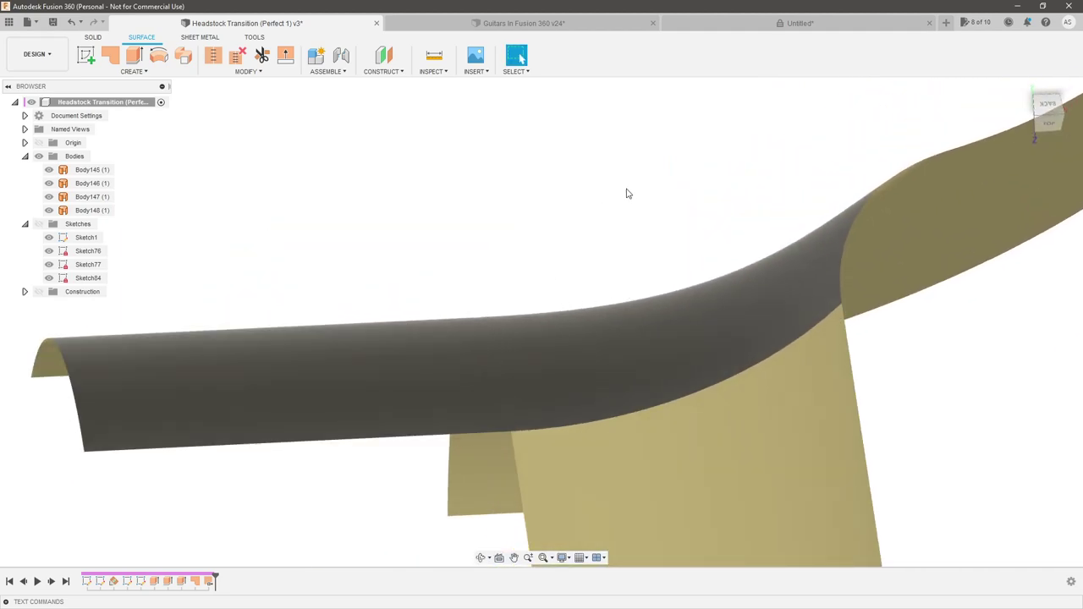
left_click(408, 354)
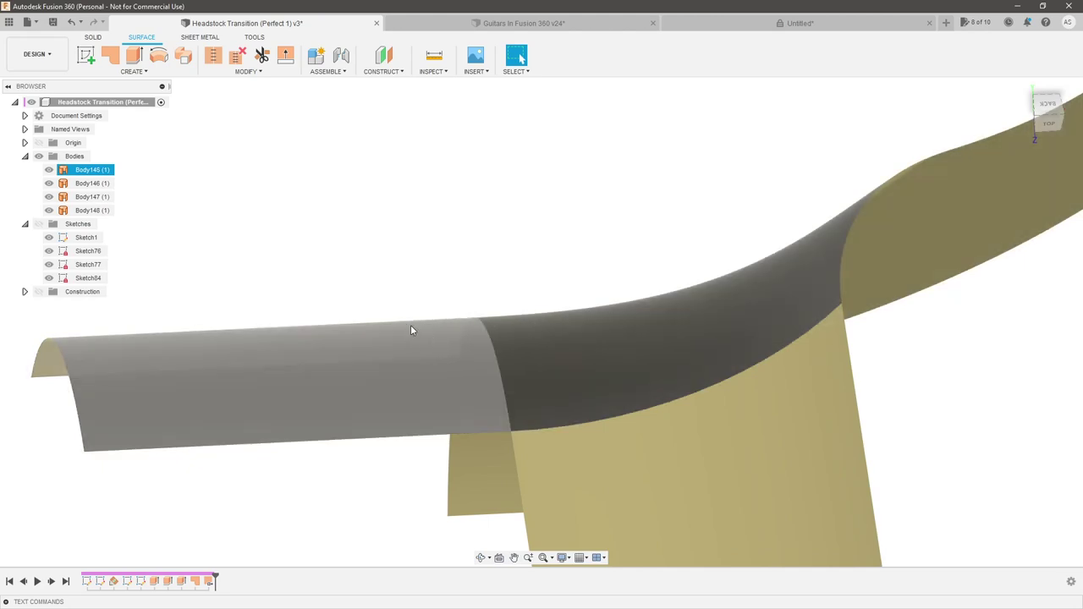
middle_click_drag(372, 350, 365, 186, "shift")
left_click(516, 229)
middle_click_drag(517, 228, 305, 438, "shift")
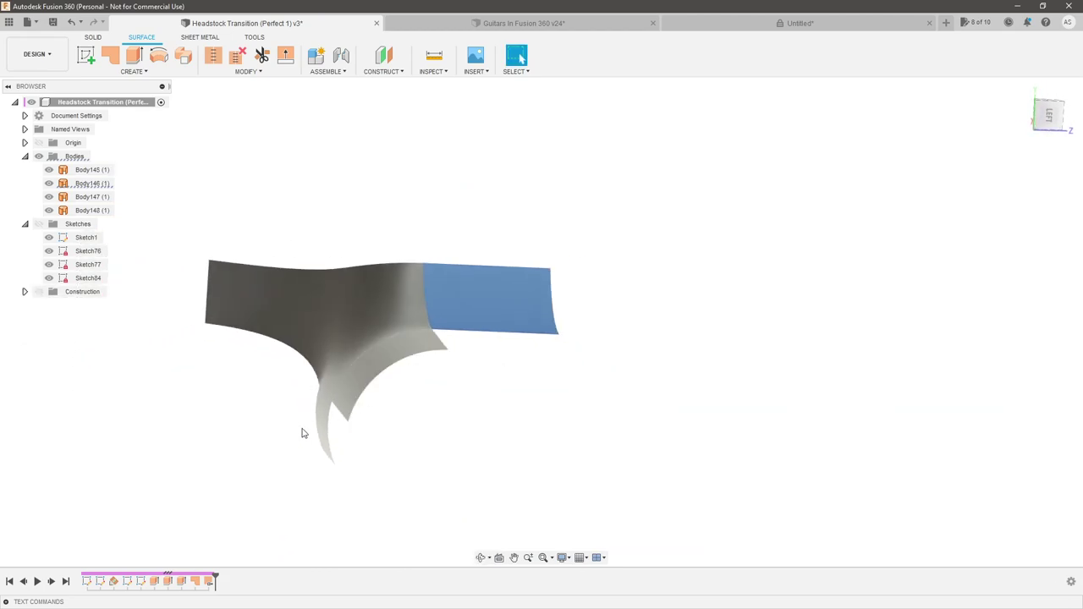
scroll(306, 437, "up", 3)
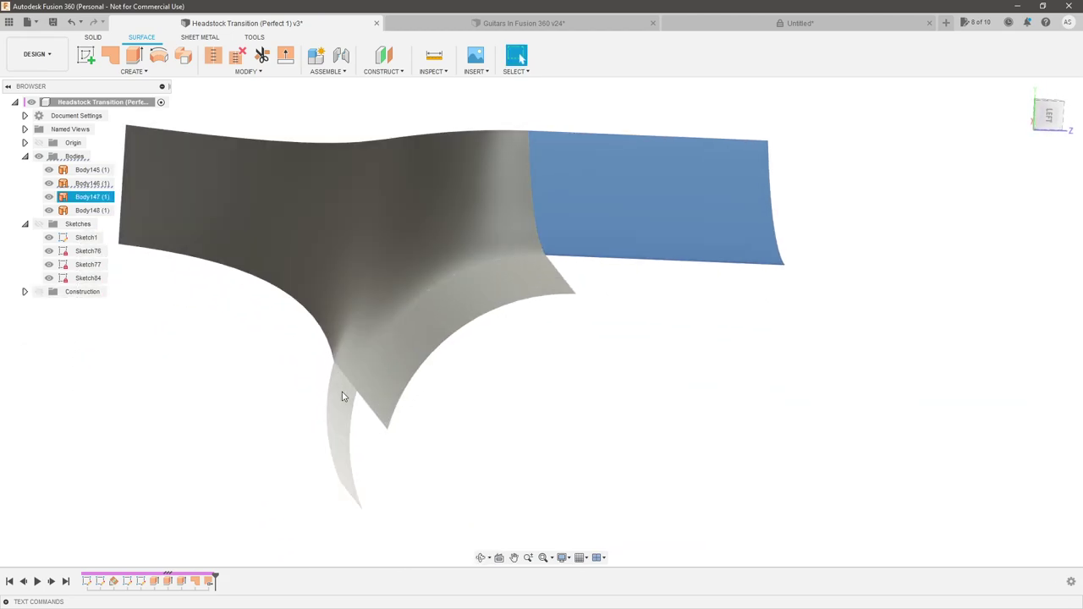
left_click(343, 396)
middle_click_drag(327, 387, 310, 367, "shift")
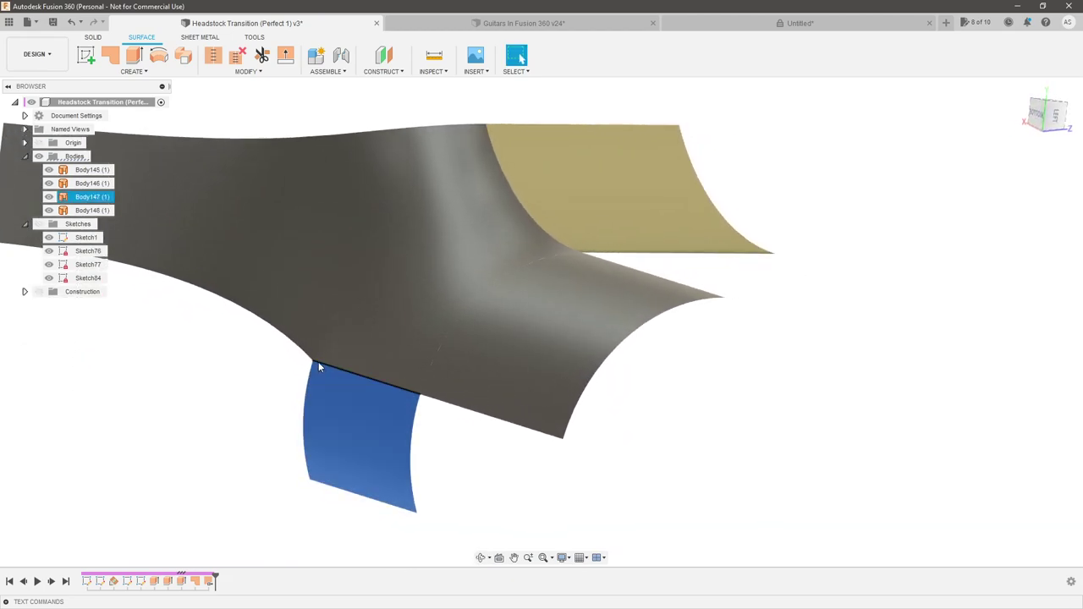
scroll(525, 399, "down", 3)
scroll(410, 389, "up", 5)
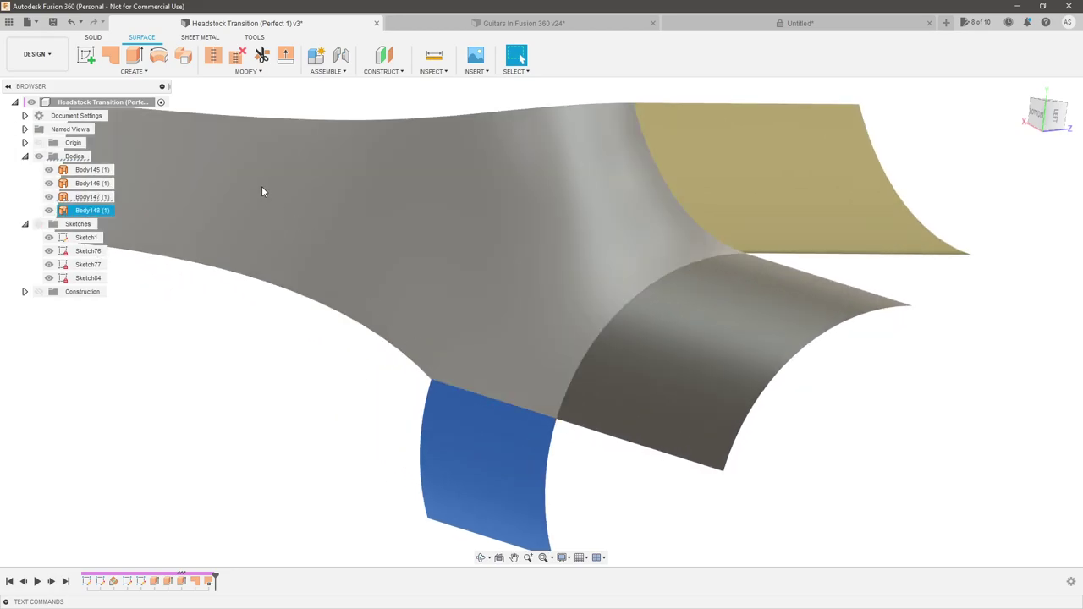
scroll(263, 190, "down", 3)
scroll(507, 406, "up", 3)
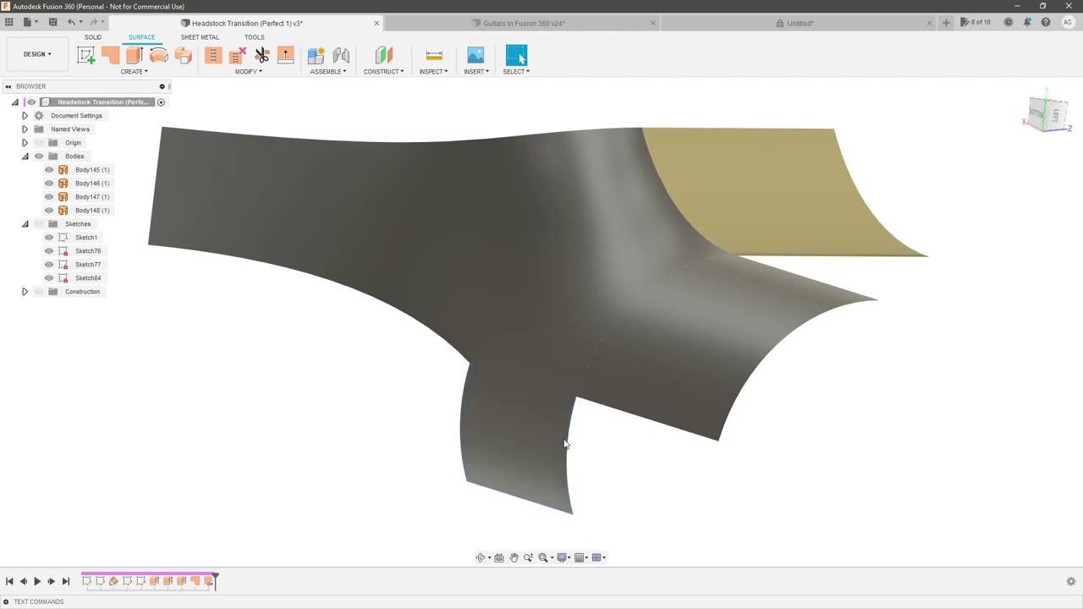
scroll(440, 411, "up", 1)
scroll(383, 390, "down", 2)
middle_click_drag(443, 374, 484, 431, "shift")
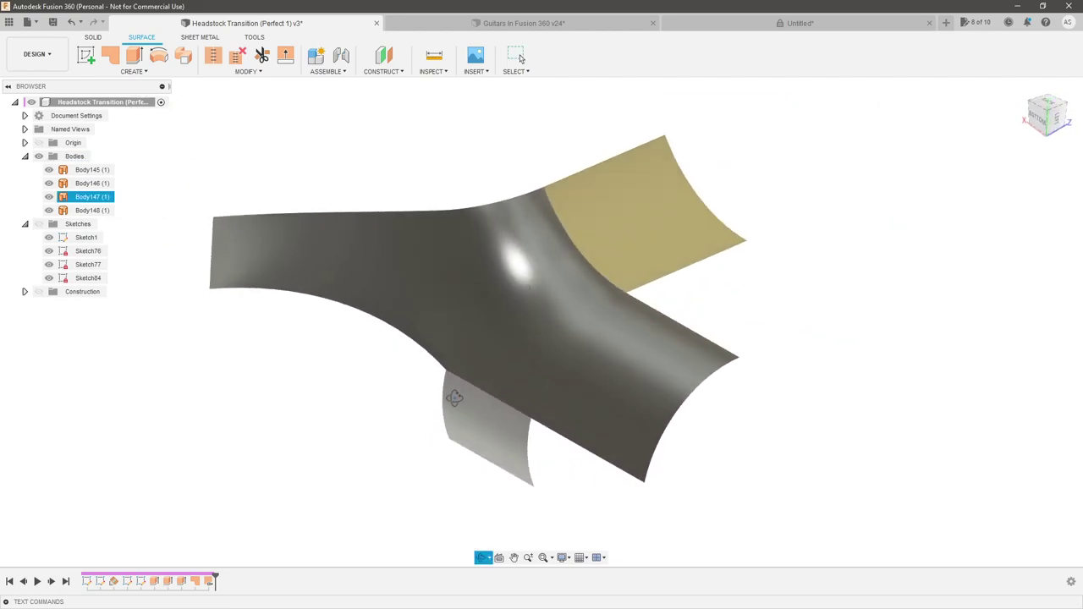
Delete the three extruded support surfaces around the patched transition
left_click(485, 429)
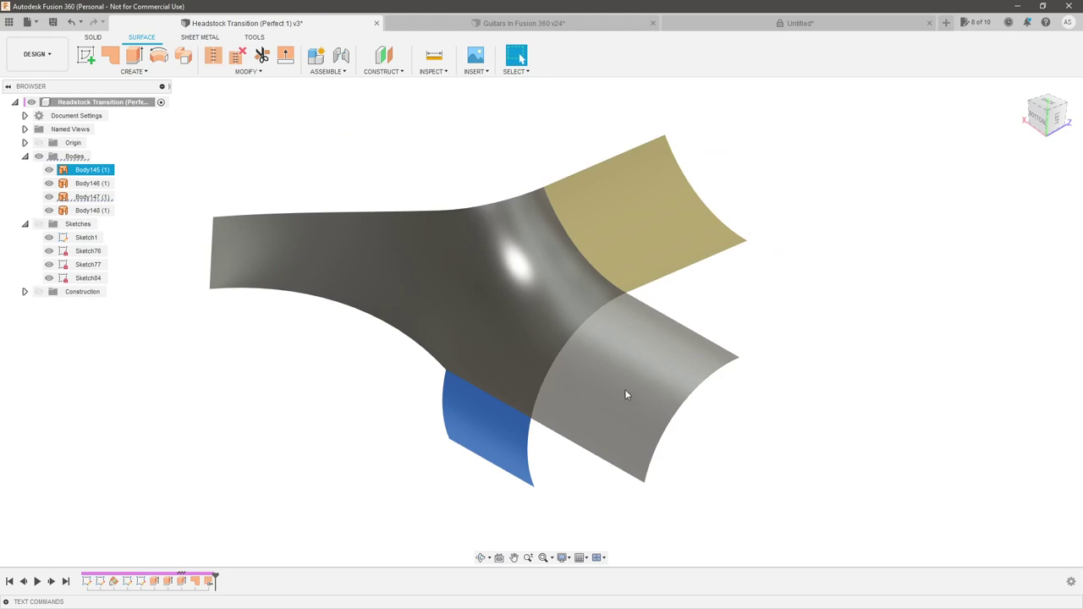
left_click(628, 395)
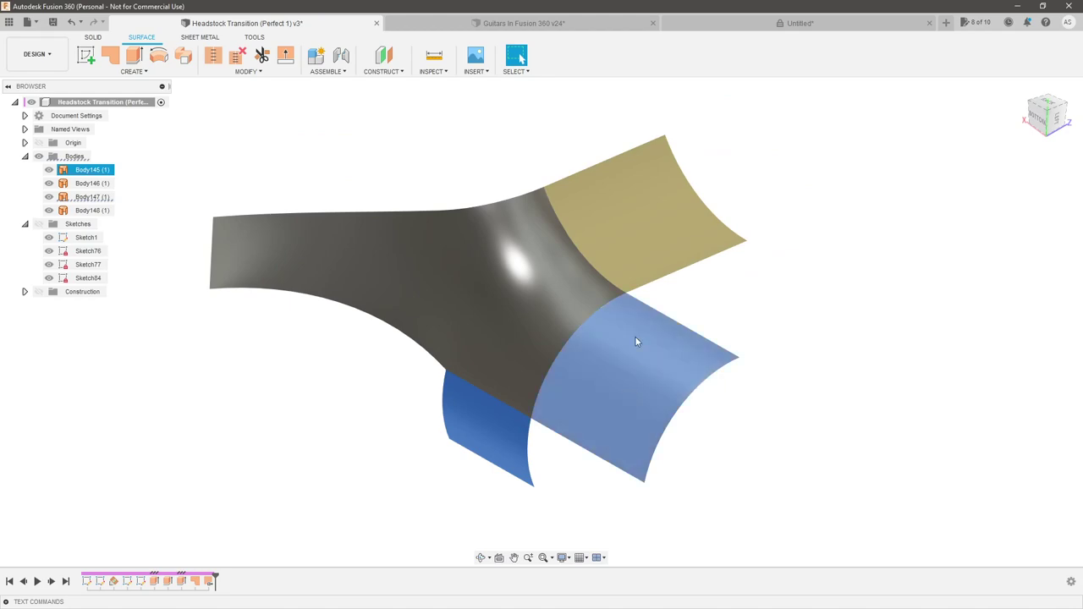
left_click(644, 241)
key("Delete")
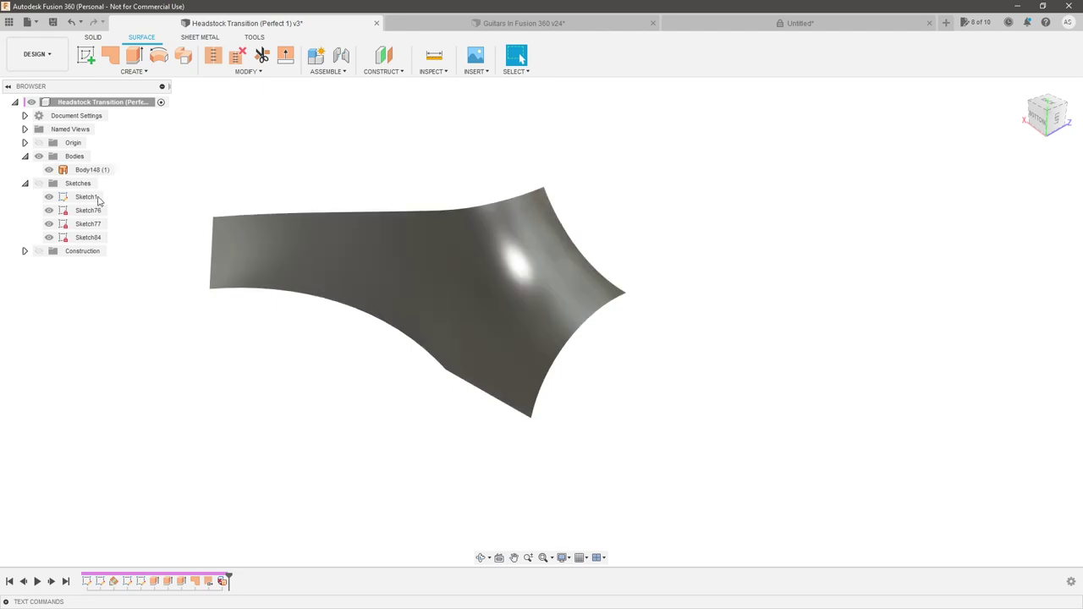
Mirror the patched transition face across the origin plane along the neck centerline, showing the origin planes for the selection and hiding them again
left_click(379, 273)
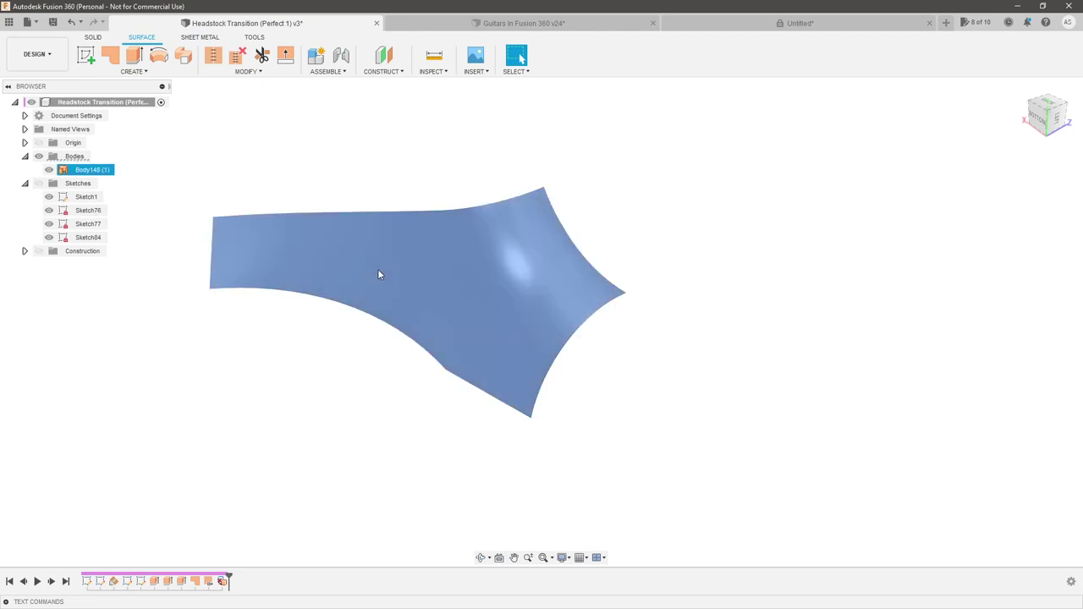
left_click(132, 71)
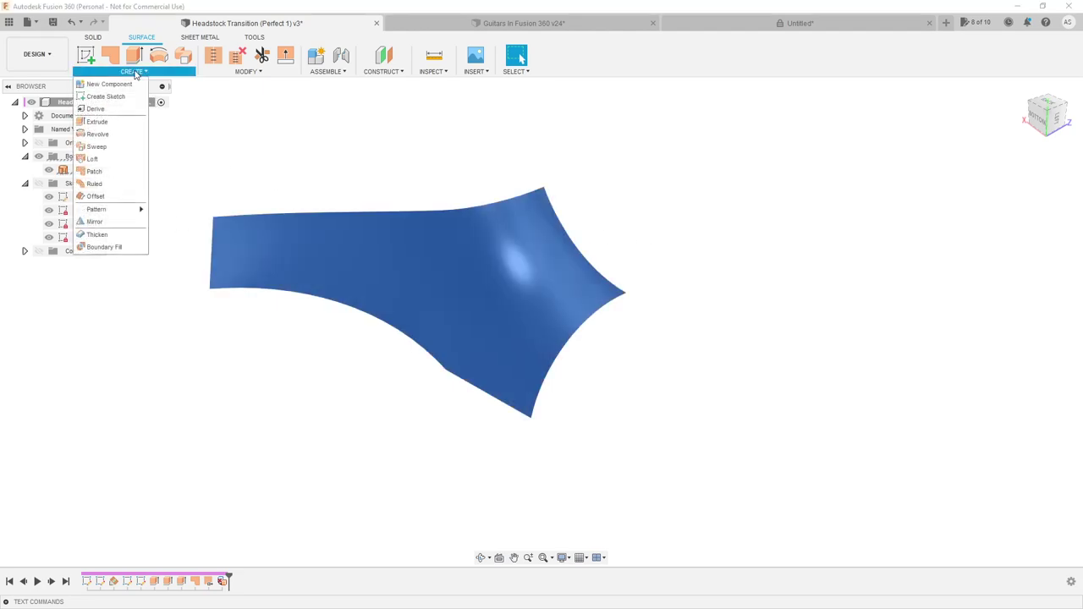
left_click(133, 221)
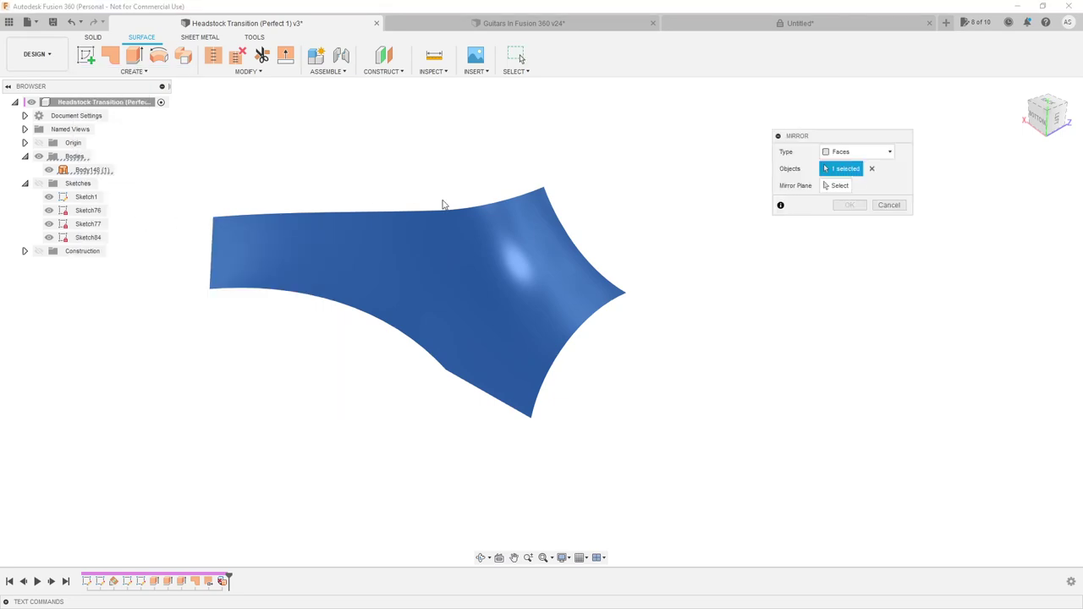
left_click(39, 144)
middle_click_drag(672, 303, 520, 293, "shift")
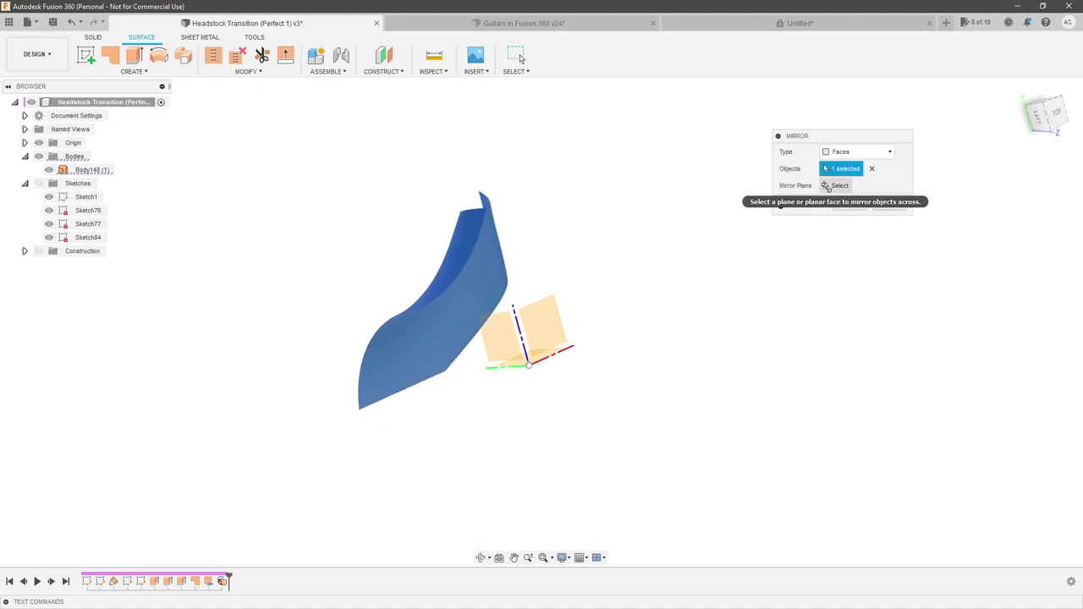
left_click(836, 186)
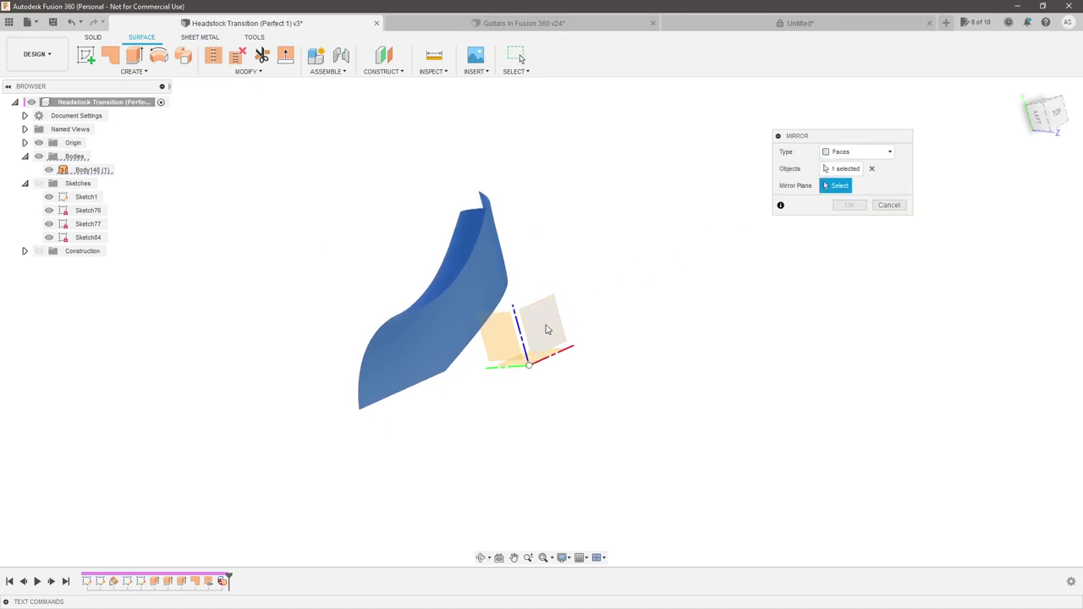
left_click(542, 325)
middle_click_drag(767, 333, 852, 232, "shift")
left_click(850, 205)
middle_click_drag(879, 285, 675, 242, "shift")
scroll(702, 258, "up", 3)
middle_click_drag(727, 273, 875, 317, "shift")
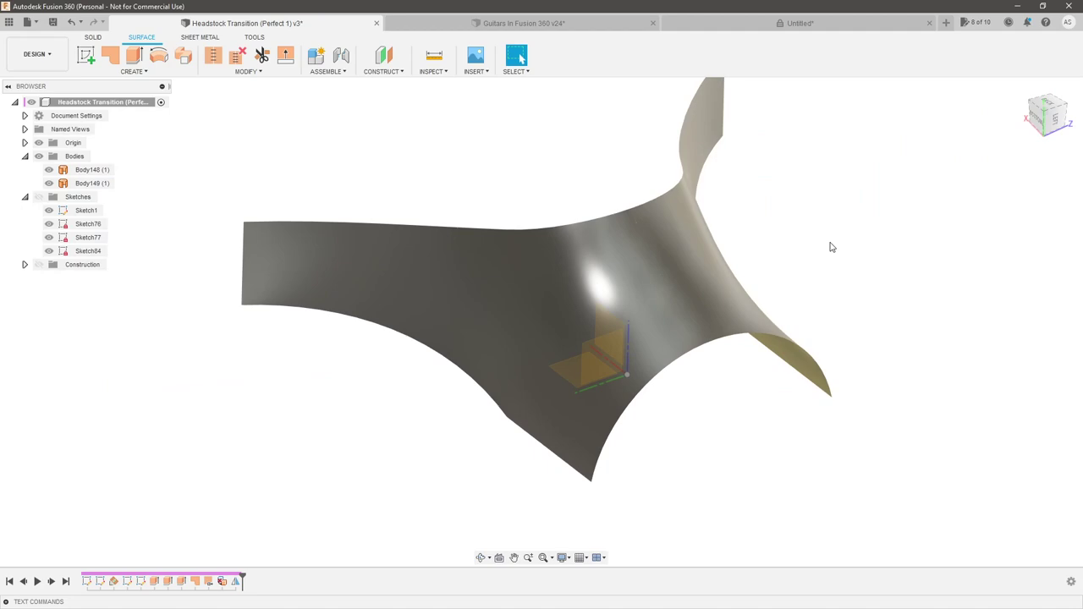
left_click(38, 144)
Examine from several angles how smoothly the two mirrored transition halves meet at the centerline
middle_click_drag(505, 191, 790, 210, "shift")
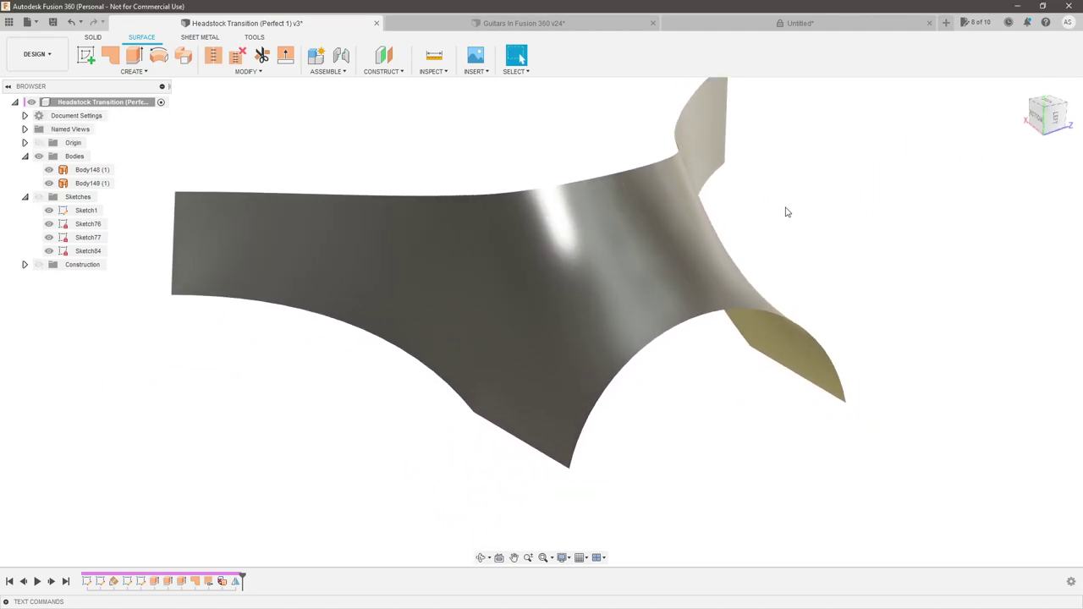
left_click(671, 245)
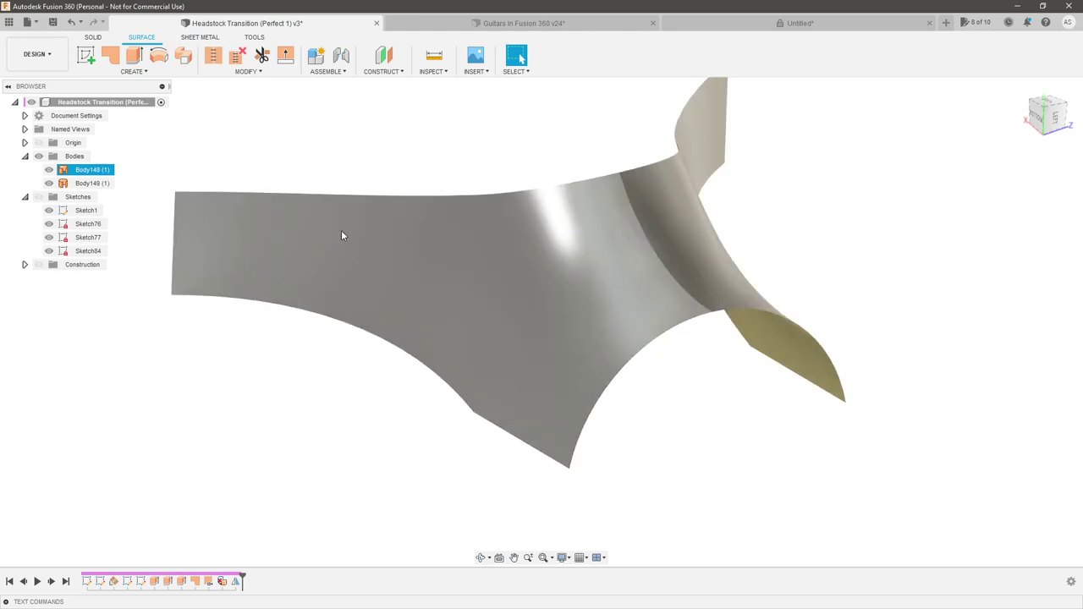
left_click(816, 274)
middle_click_drag(702, 270, 677, 254, "shift")
left_click(442, 280)
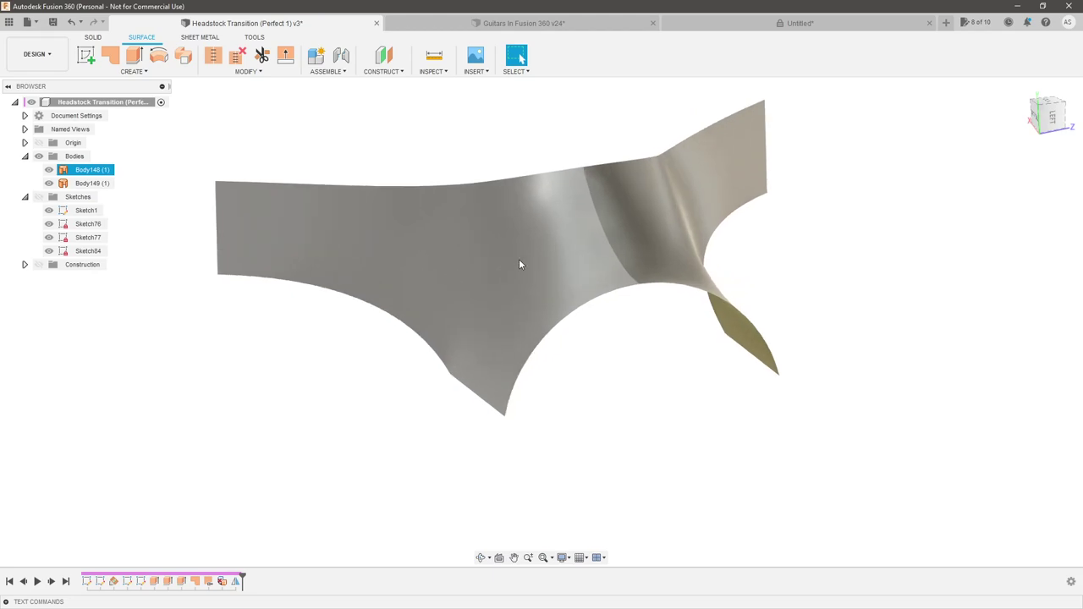
left_click(475, 401)
left_click(575, 290)
left_click(472, 428)
middle_click_drag(475, 401, 606, 343, "shift")
middle_click_drag(643, 301, 273, 247, "shift")
key("F6")
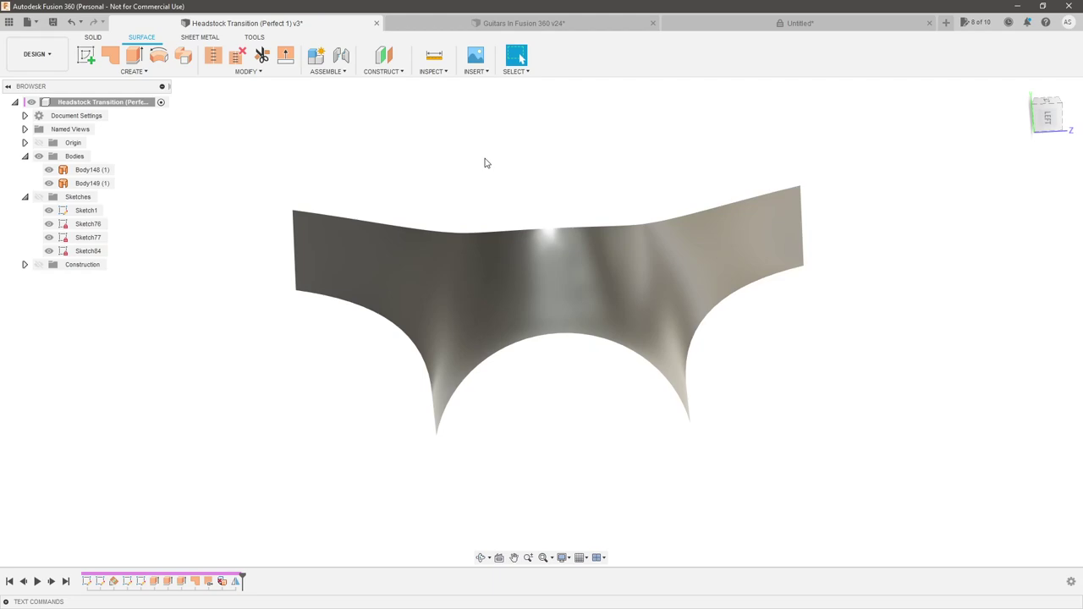
middle_click_drag(541, 173, 478, 196, "shift")
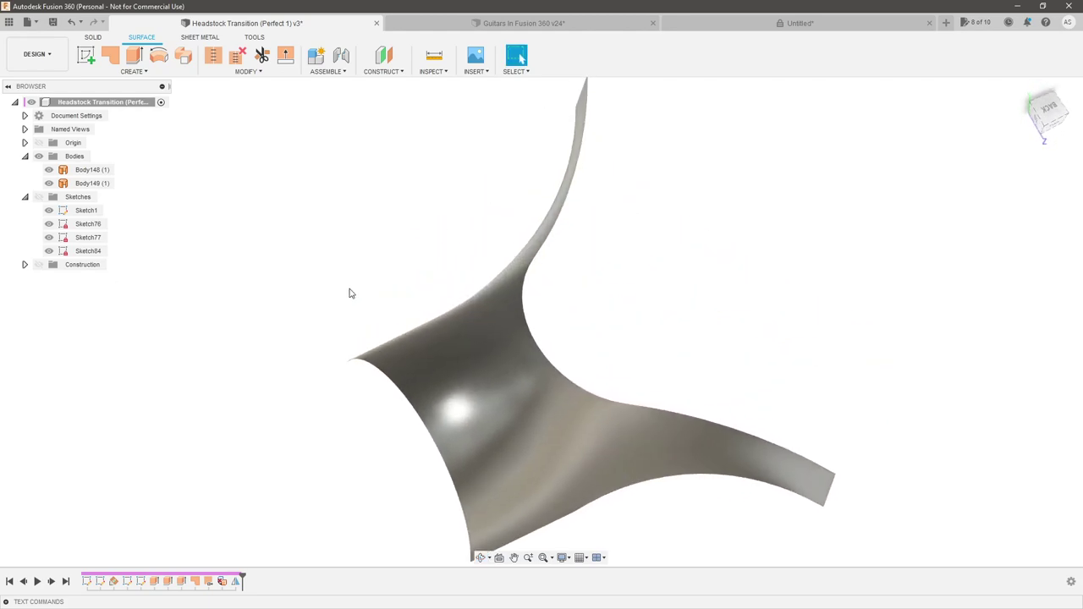
Set the radius of the arc at the neck-to-headstock transition in Sketch1 to 0.25 in
double_click(86, 582)
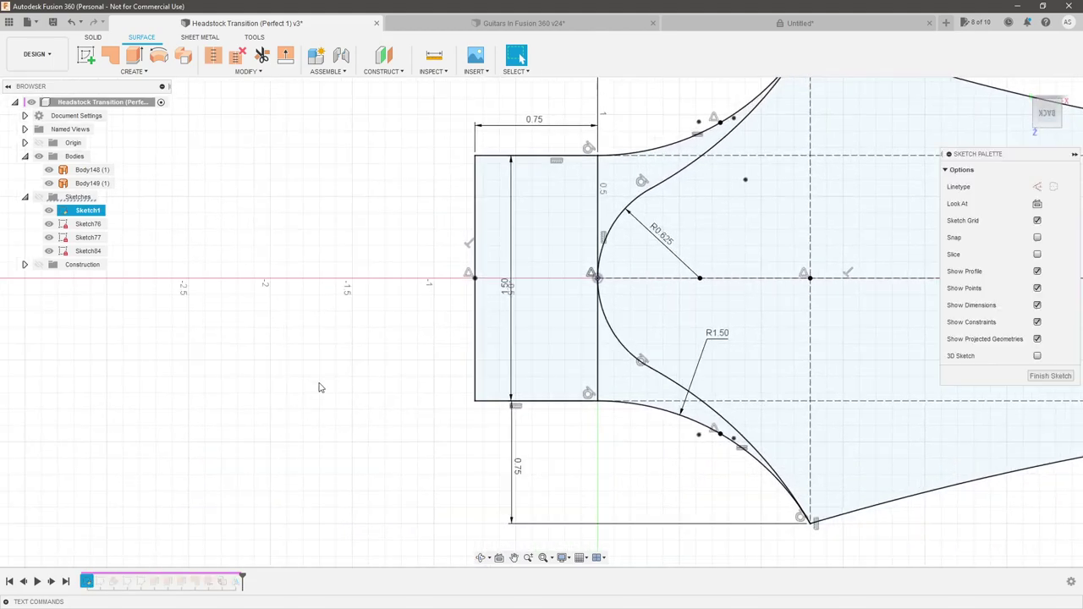
double_click(504, 293)
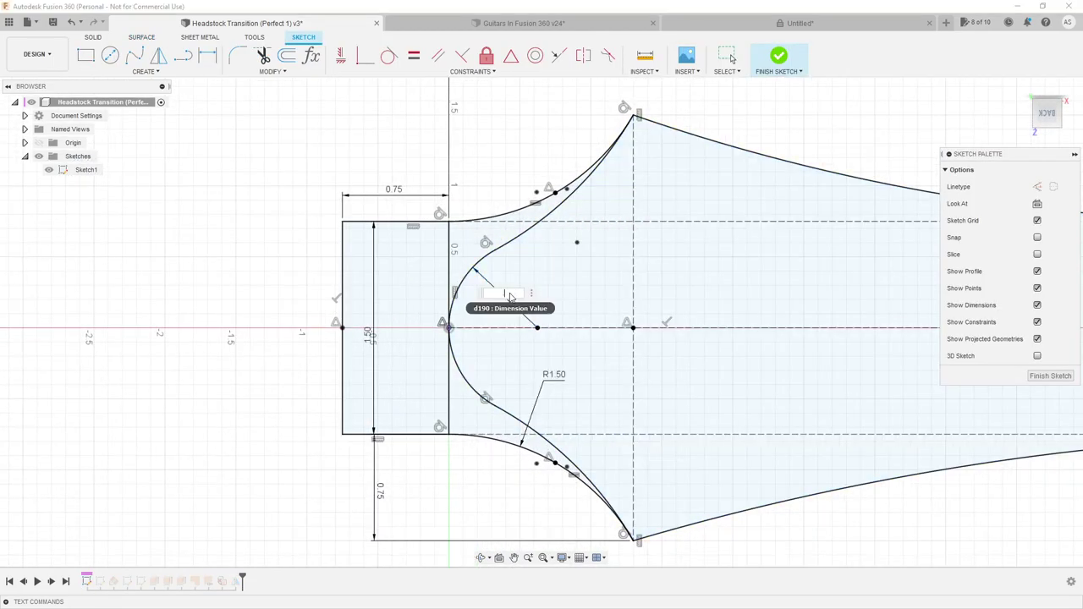
type(".25")
key("Return")
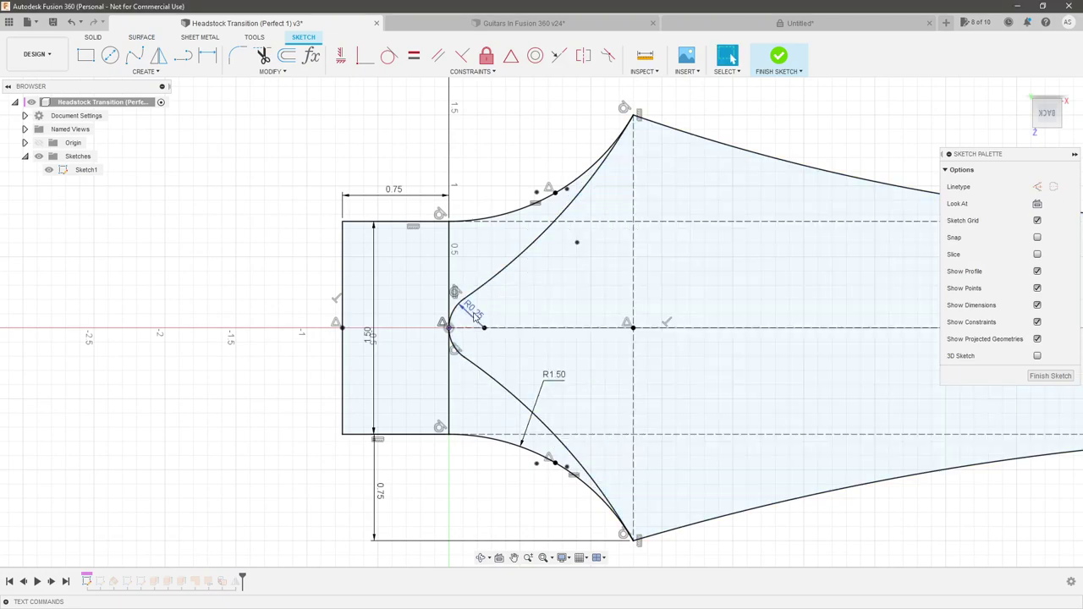
Reduce the transition arc radius in Sketch1 to 0.0625 in and finish the sketch
double_click(471, 313)
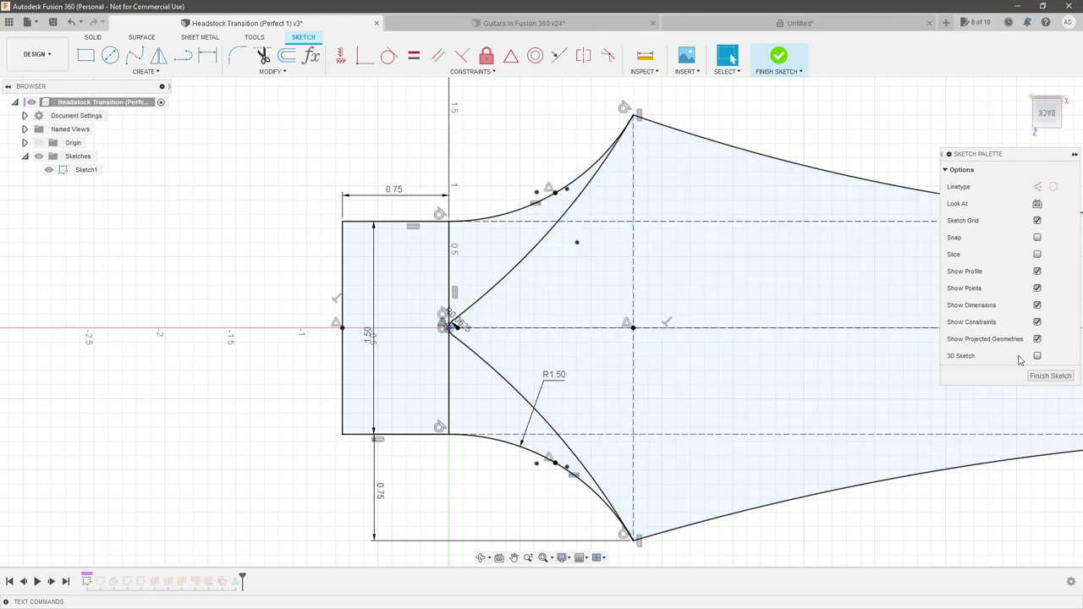
left_click(1050, 376)
mouse_move(259, 341)
middle_mouse_down("shift")
mouse_move(300, 326)
mouse_move(309, 280)
mouse_move(360, 288)
mouse_move(646, 469)
mouse_move(750, 435)
middle_mouse_up("shift")
key("Escape")
Inspect the sharply pointed transition surfaces close up and from the left and bottom views
scroll(517, 392, "up", 8)
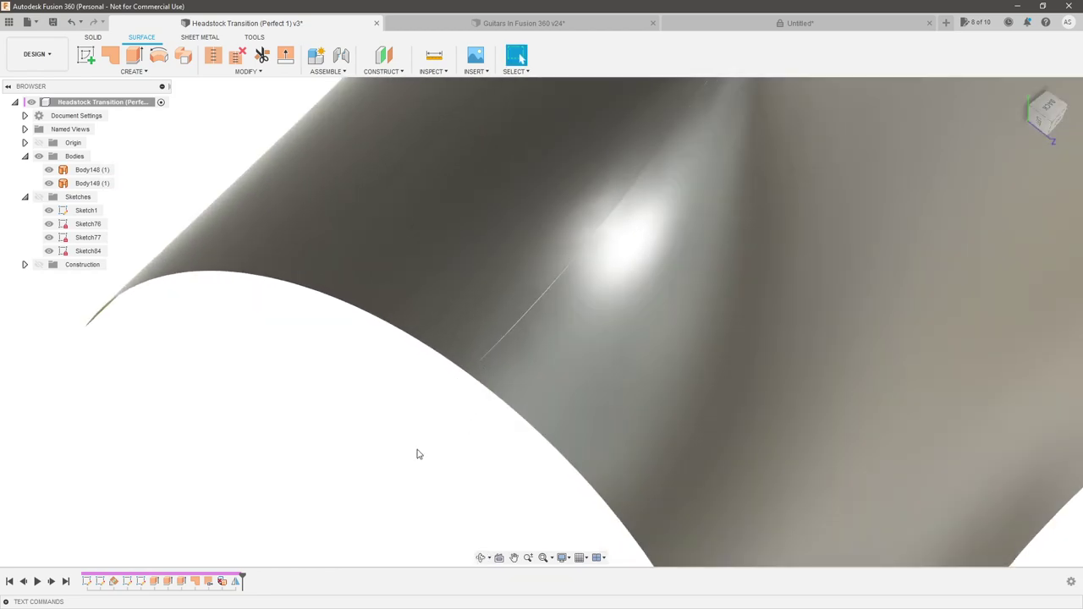
scroll(417, 454, "down", 6)
middle_click_drag(597, 428, 410, 296, "shift")
key("Escape")
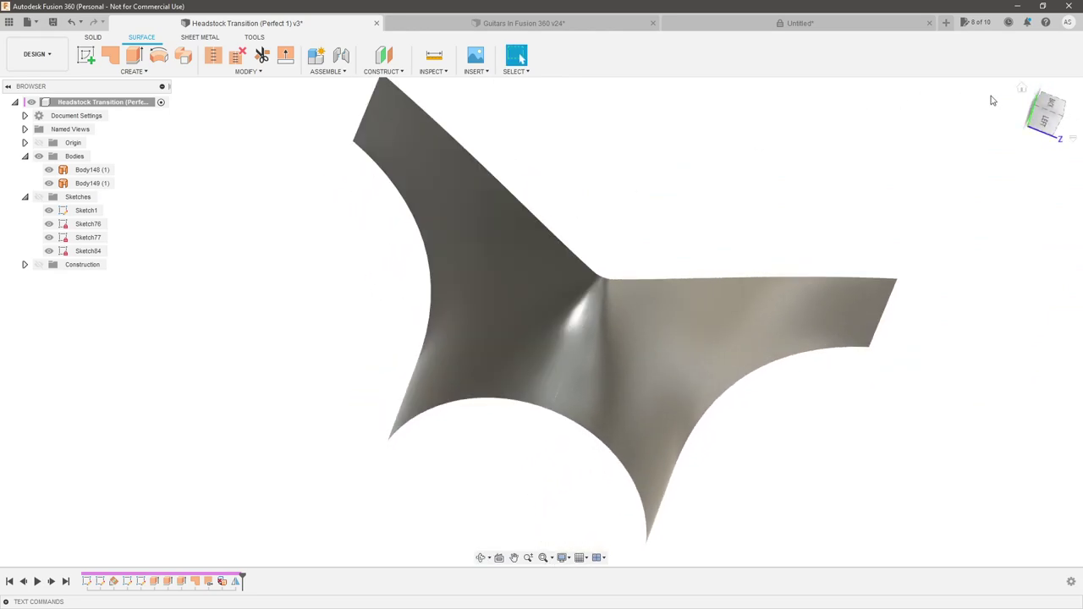
left_click(1050, 130)
scroll(580, 436, "up", 2)
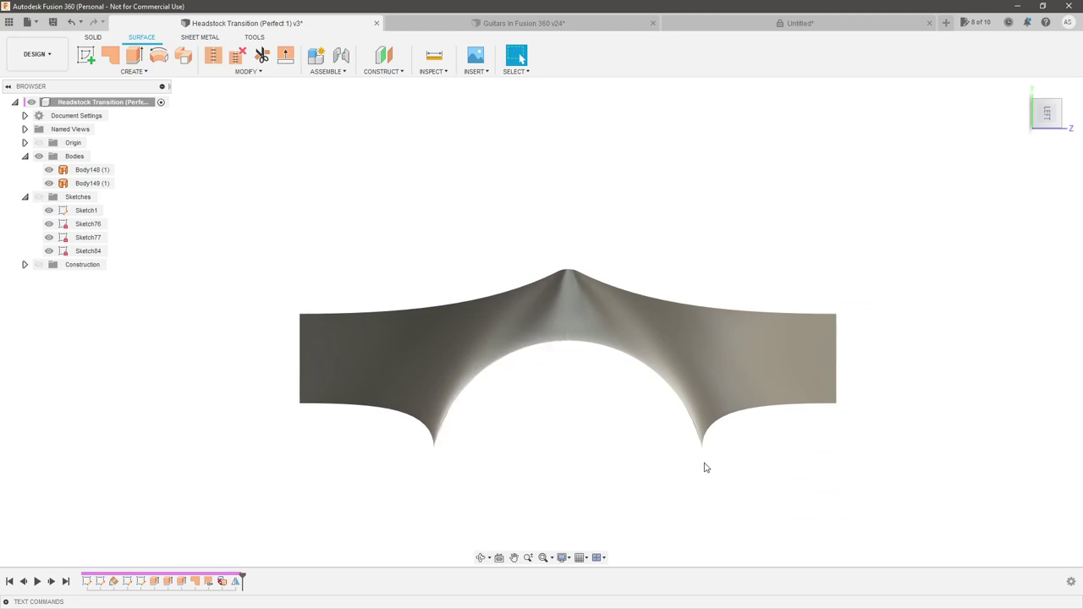
middle_click_drag(540, 461, 623, 442, "shift")
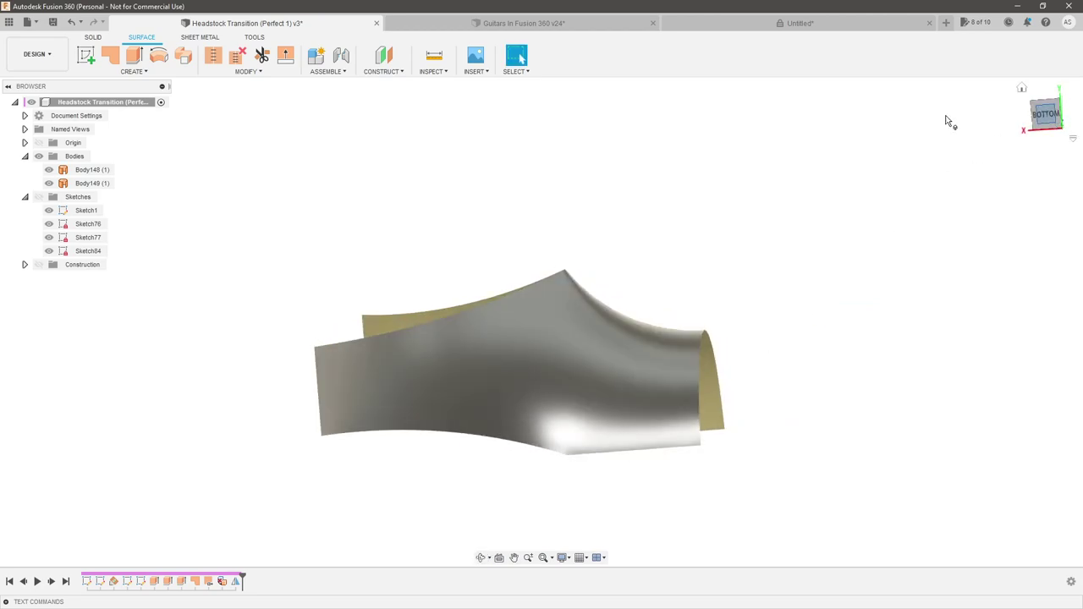
left_click(1046, 114)
Show the sketches, compare the pointed transition surfaces with their outlines, and hide the sketches again
left_click(39, 196)
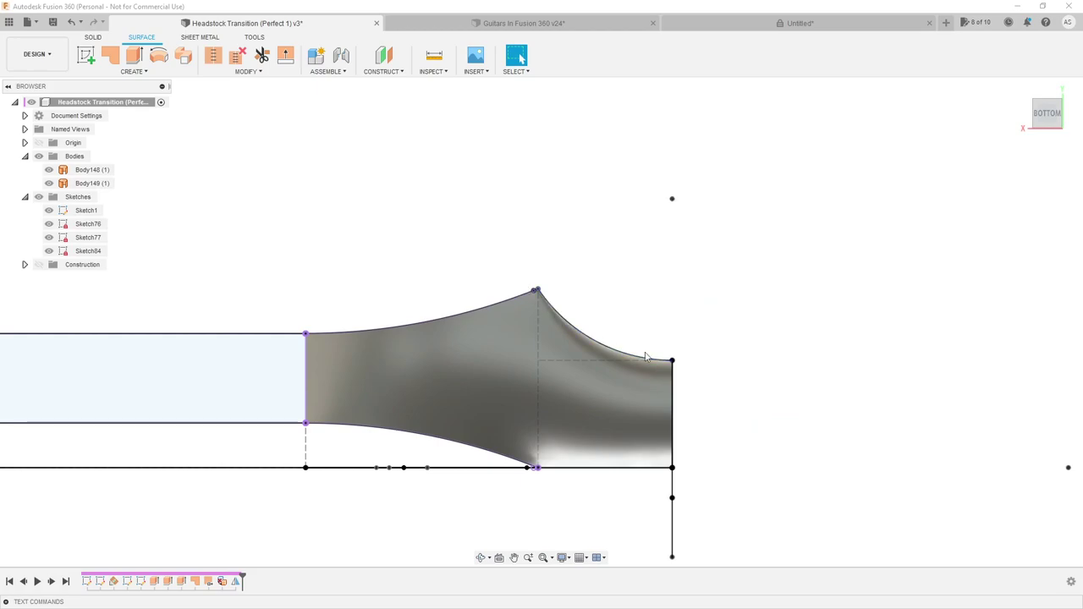
middle_click_drag(656, 322, 660, 252, "shift")
scroll(660, 252, "down", 3)
scroll(609, 251, "up", 2)
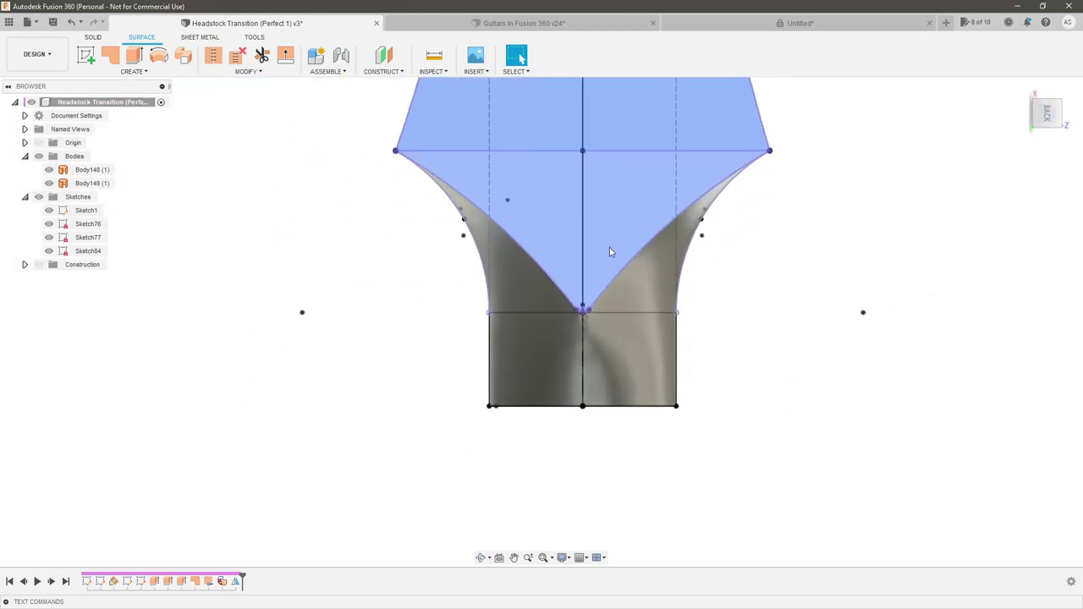
scroll(714, 350, "up", 3)
middle_click_drag(740, 339, 738, 272, "shift")
scroll(738, 273, "up", 3)
left_click(39, 197)
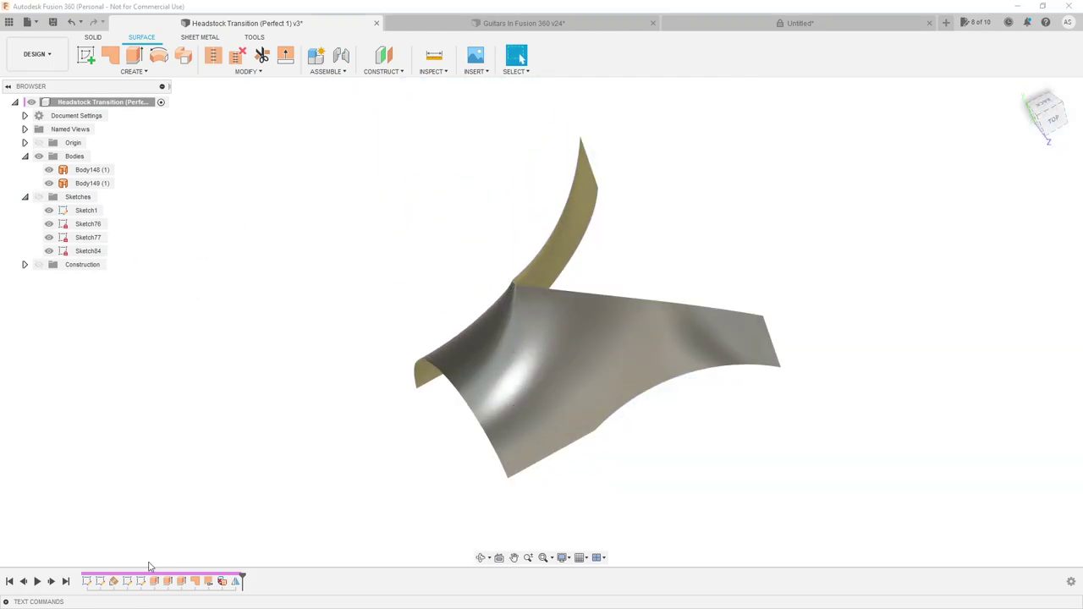
Set the transition arc radius in Sketch1 to 0.8 in, finish the sketch, and check the updated surfaces
double_click(86, 582)
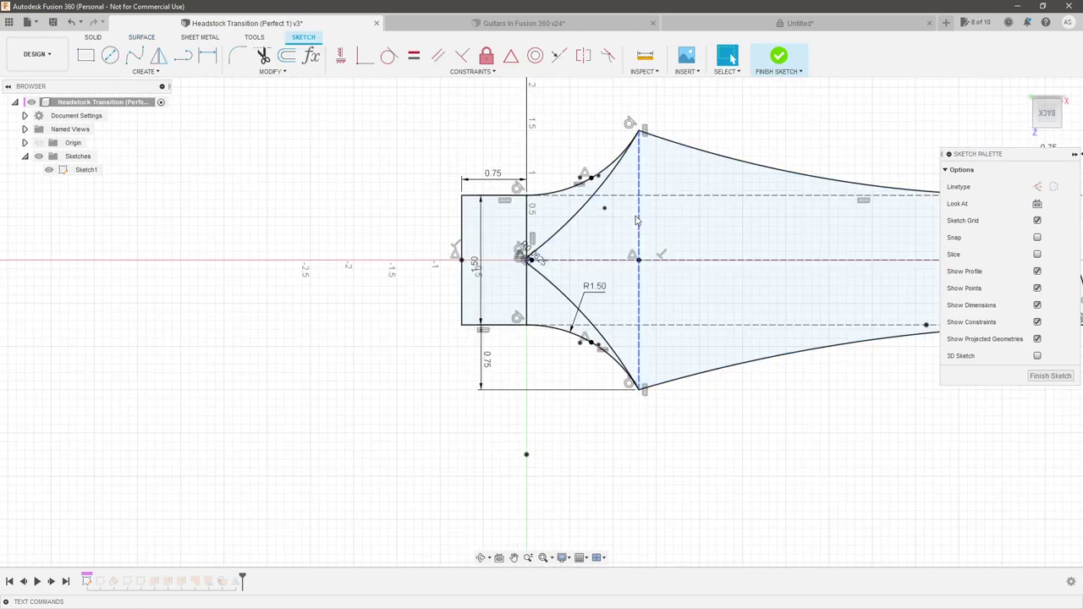
left_click(531, 269)
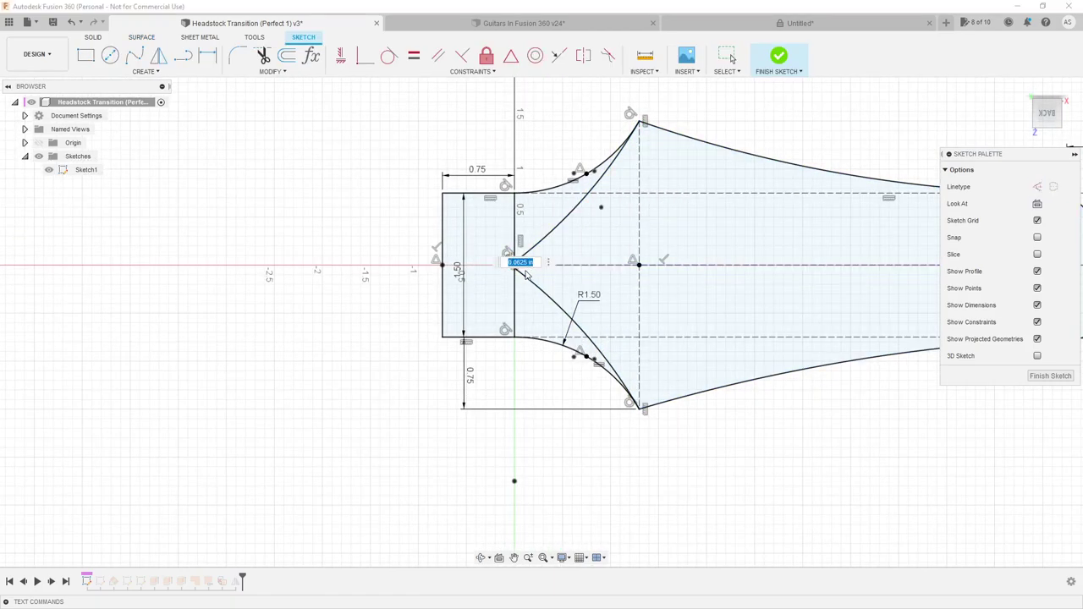
type(".8")
key("Return")
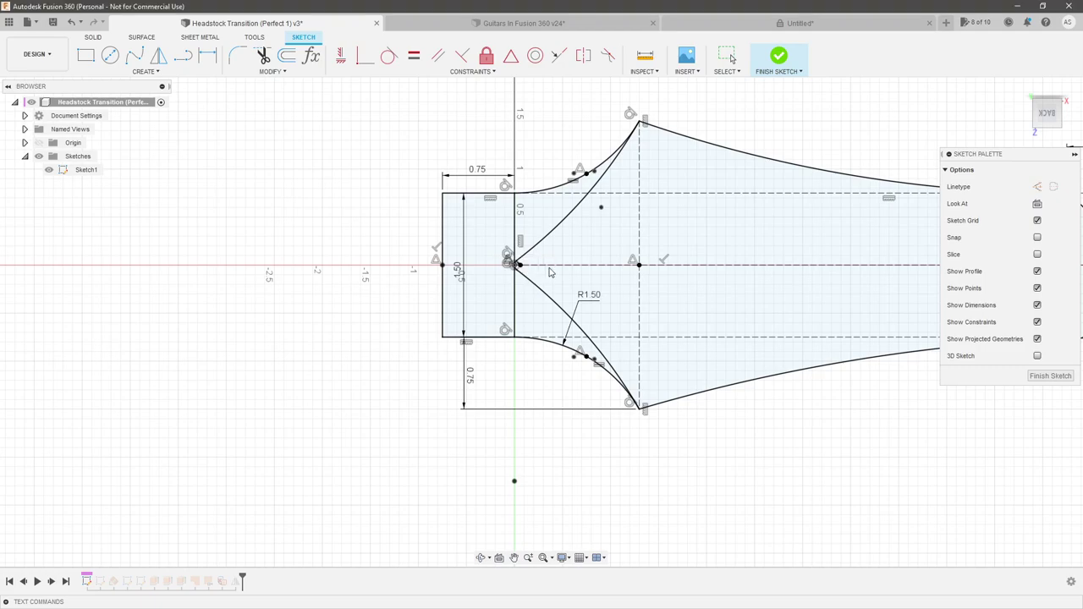
left_click(1049, 375)
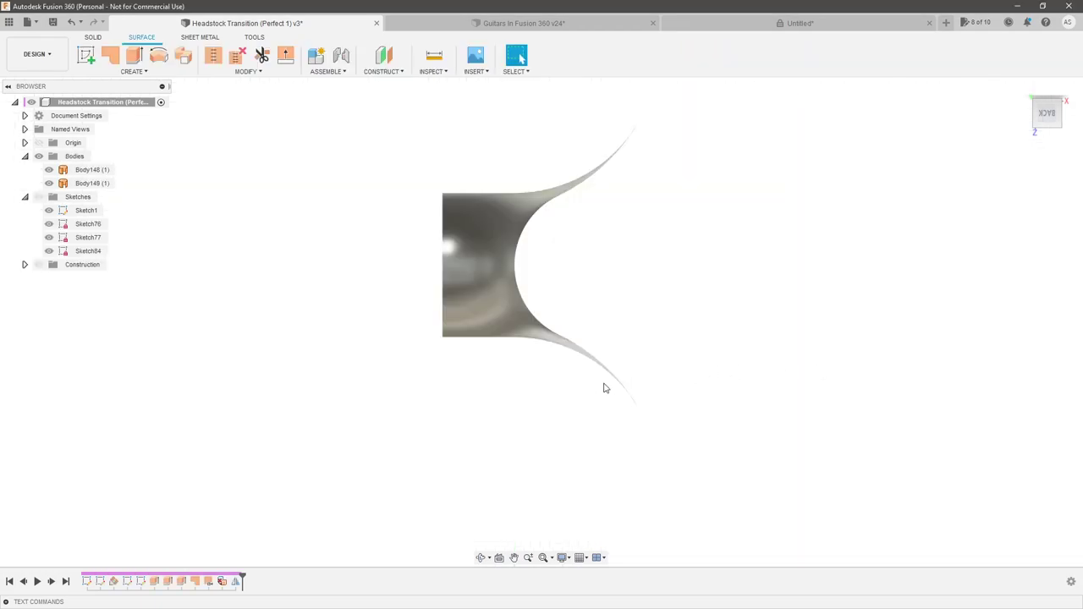
mouse_move(508, 287)
middle_mouse_down("shift")
mouse_move(537, 298)
mouse_move(465, 307)
mouse_move(473, 283)
mouse_move(648, 434)
mouse_move(639, 422)
mouse_move(722, 399)
mouse_move(550, 394)
mouse_move(617, 351)
middle_mouse_up("shift")
scroll(617, 352, "up", 2)
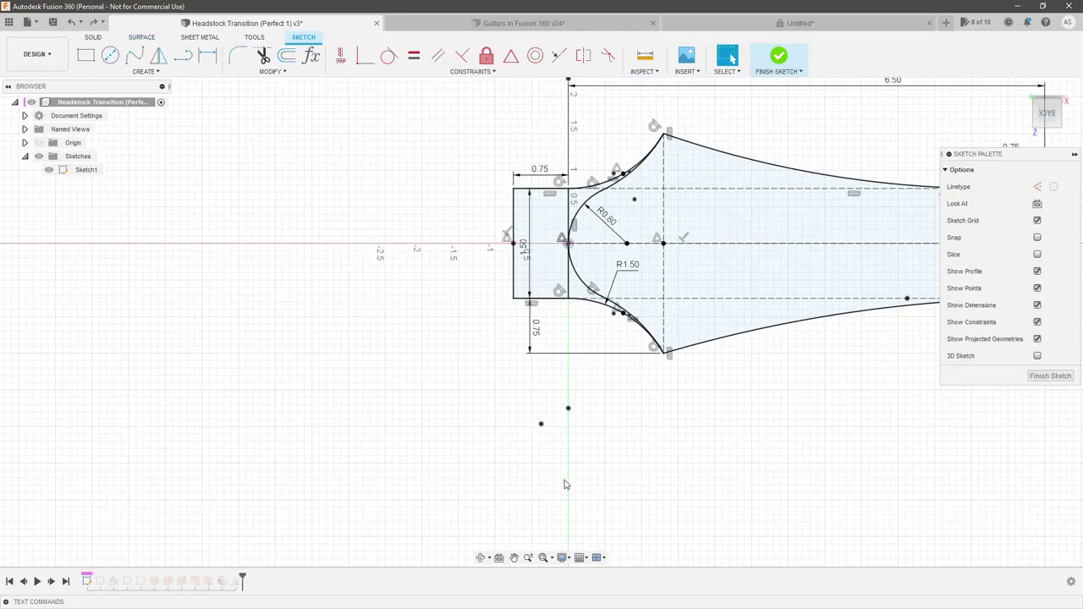
Undo the trial changes to the transition arc radius and finish the sketch
key("ctrl+z")
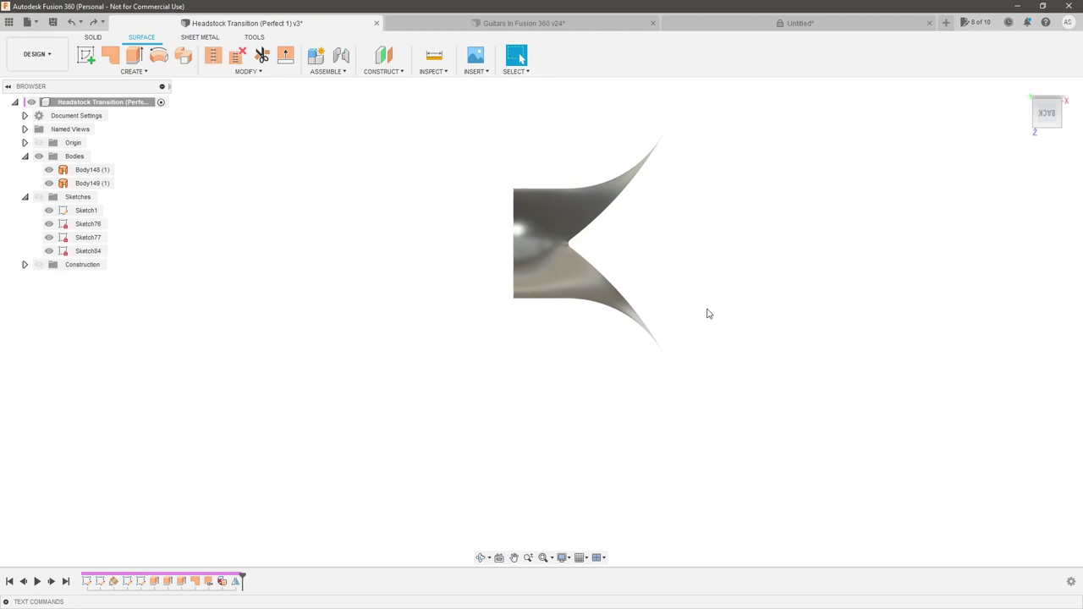
key("ctrl+y")
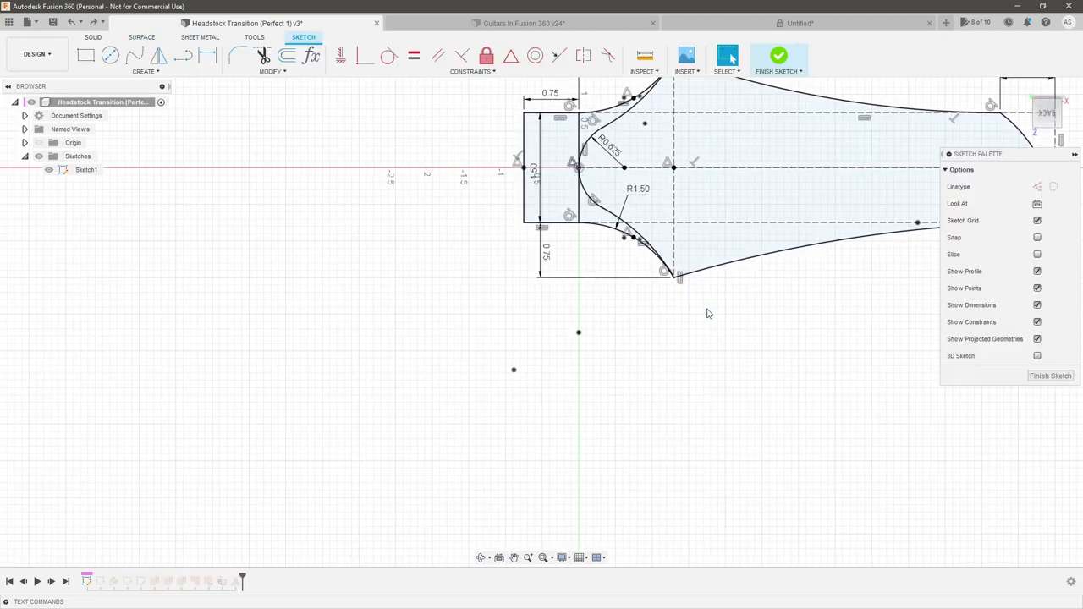
left_click(1050, 375)
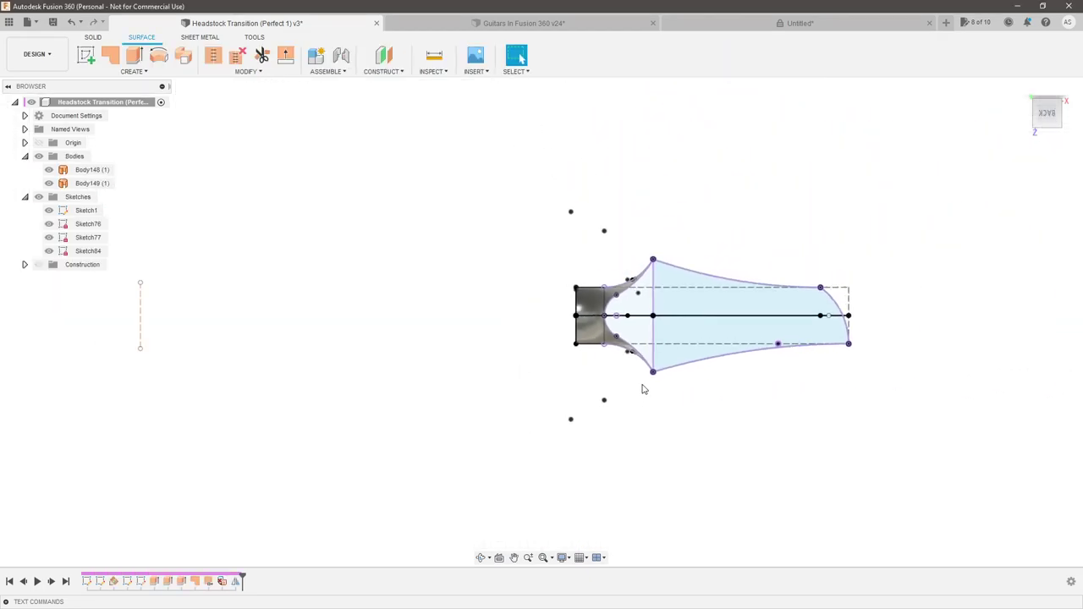
Patch the D-shaped neck end profile and the adjoining flat neck profile as new surface bodies
middle_click_drag(738, 462, 373, 384, "shift")
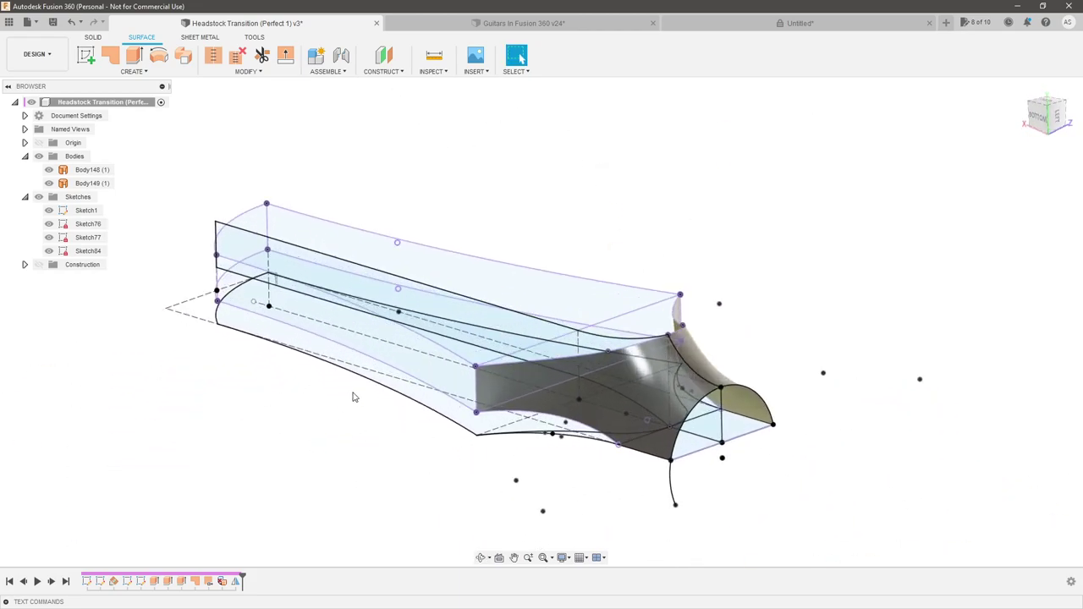
middle_click_drag(466, 481, 462, 383, "shift")
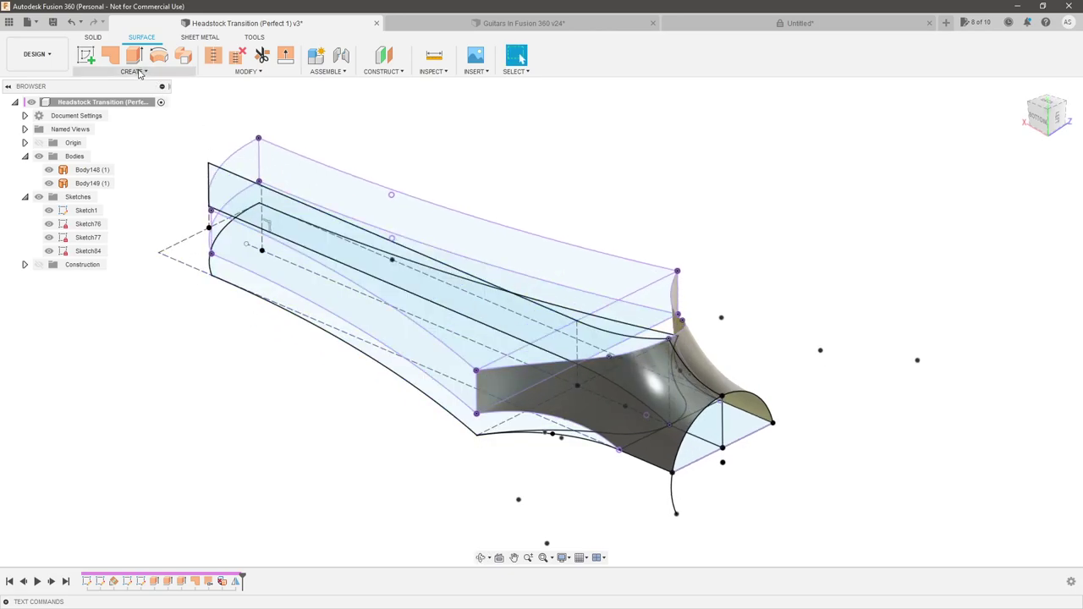
left_click(111, 56)
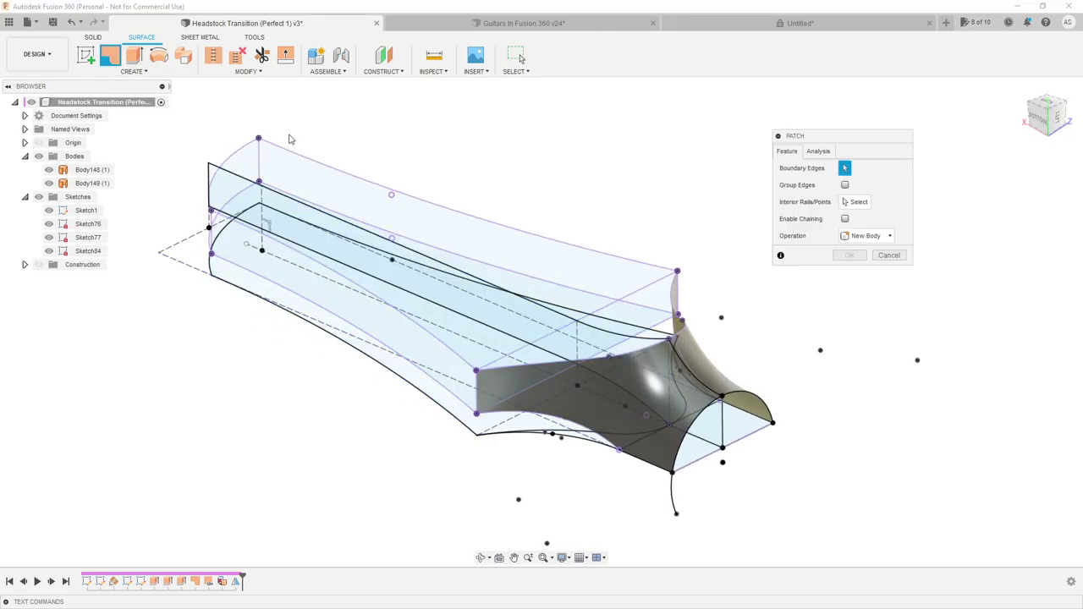
left_click(732, 429)
middle_click_drag(771, 438, 685, 392, "shift")
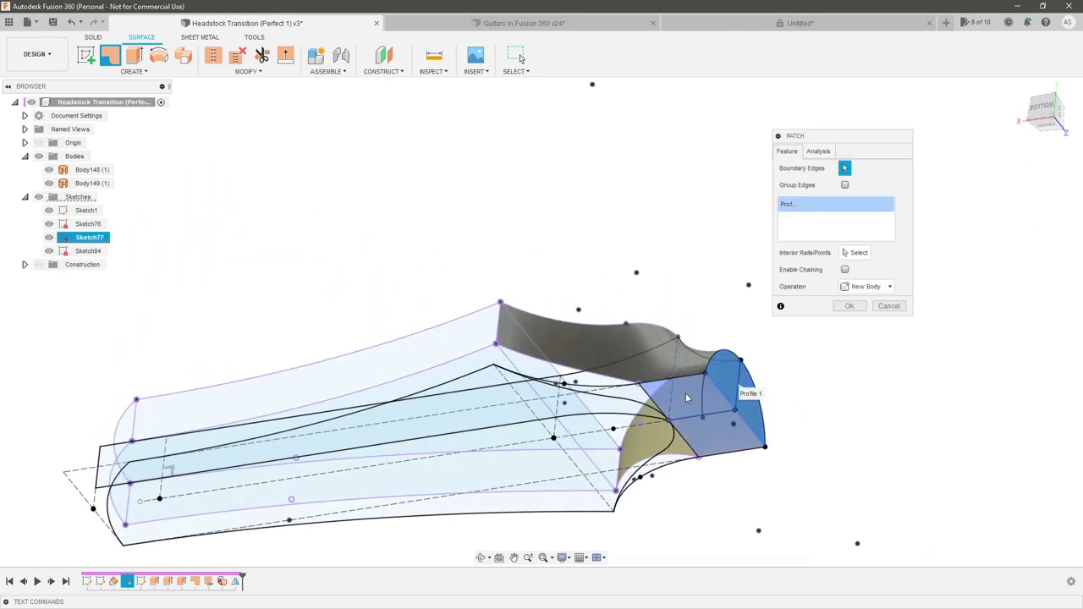
left_click(685, 392)
middle_click_drag(621, 345, 461, 362, "shift")
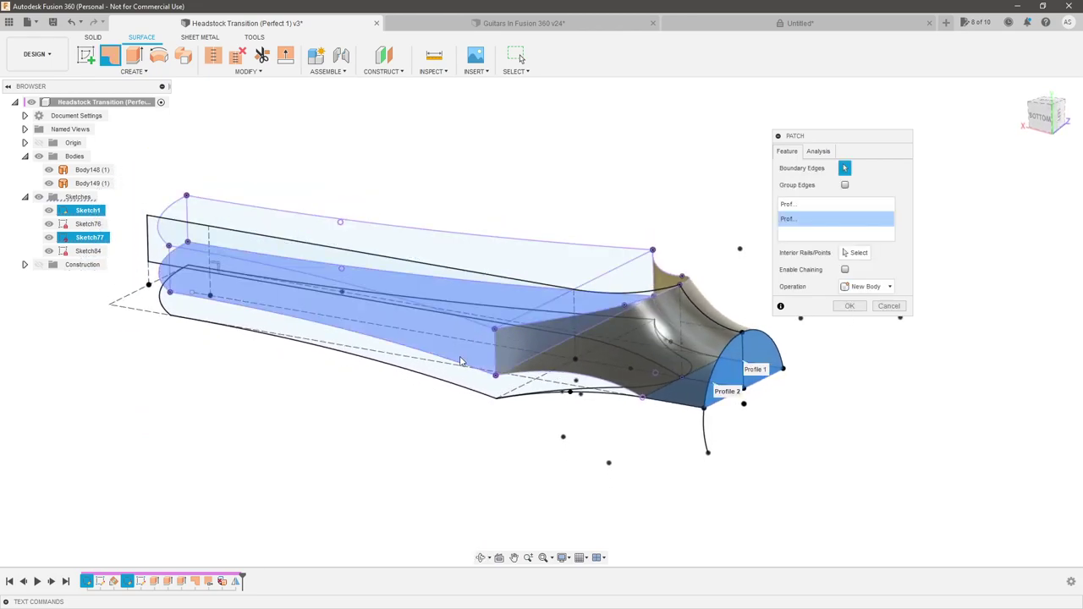
left_click(451, 291)
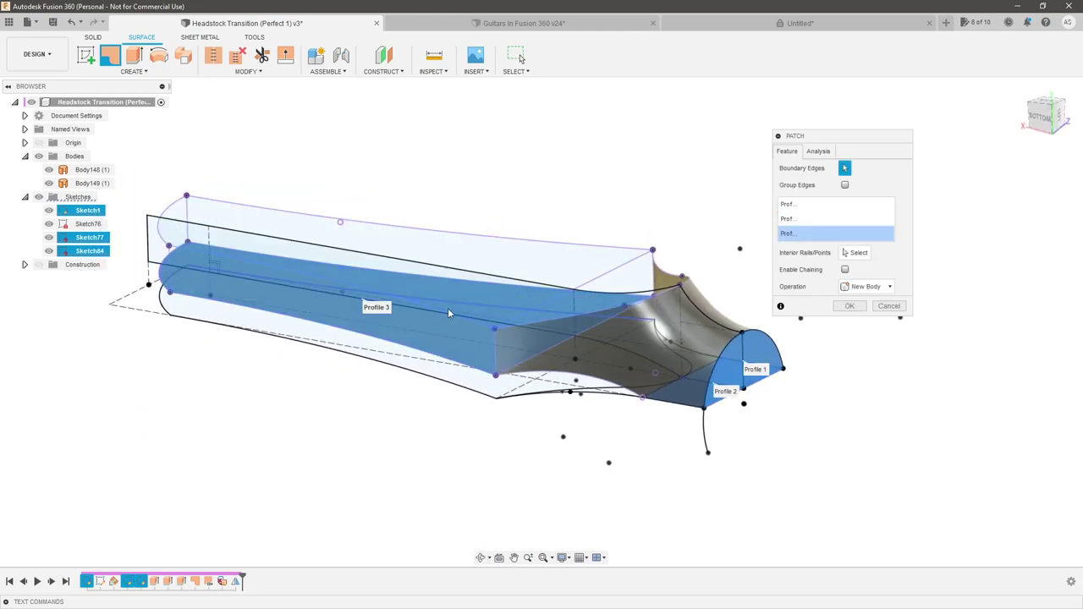
left_click(468, 355)
middle_click_drag(467, 356, 804, 360, "shift")
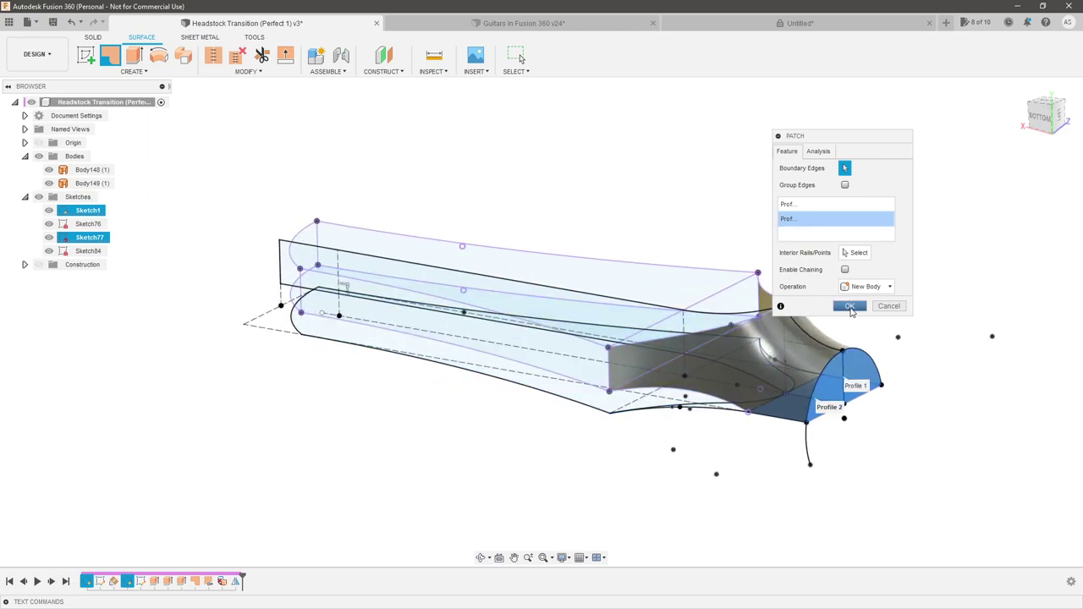
middle_click_drag(791, 457, 813, 440, "shift")
left_click(846, 305)
Extrude the headstock outline as a new surface body, with its extent set to a corner of the parallel outline
middle_click_drag(530, 234, 312, 347, "shift")
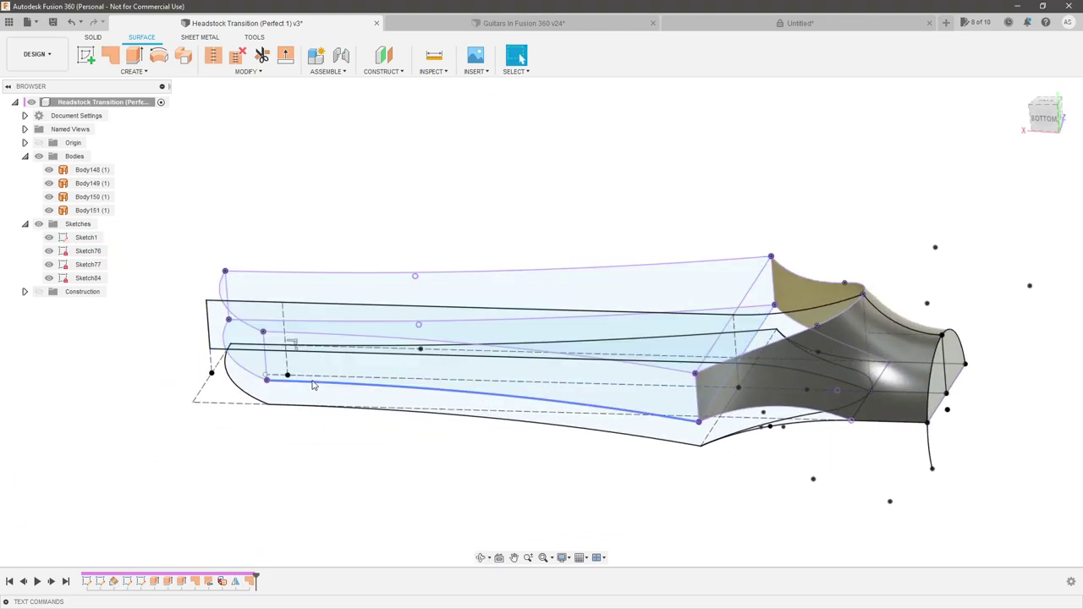
left_click(133, 55)
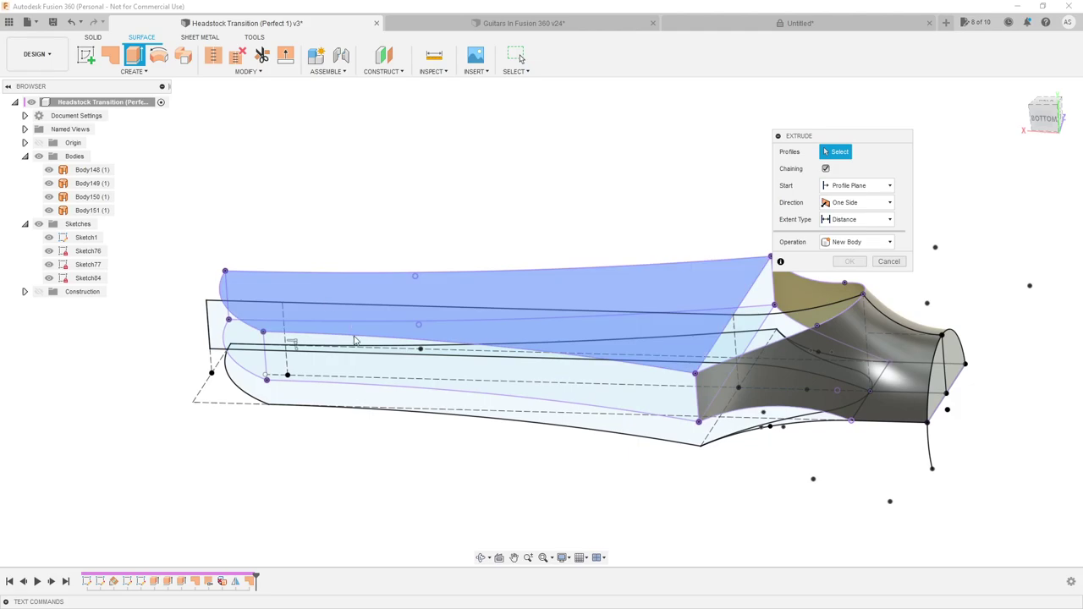
left_click(383, 377)
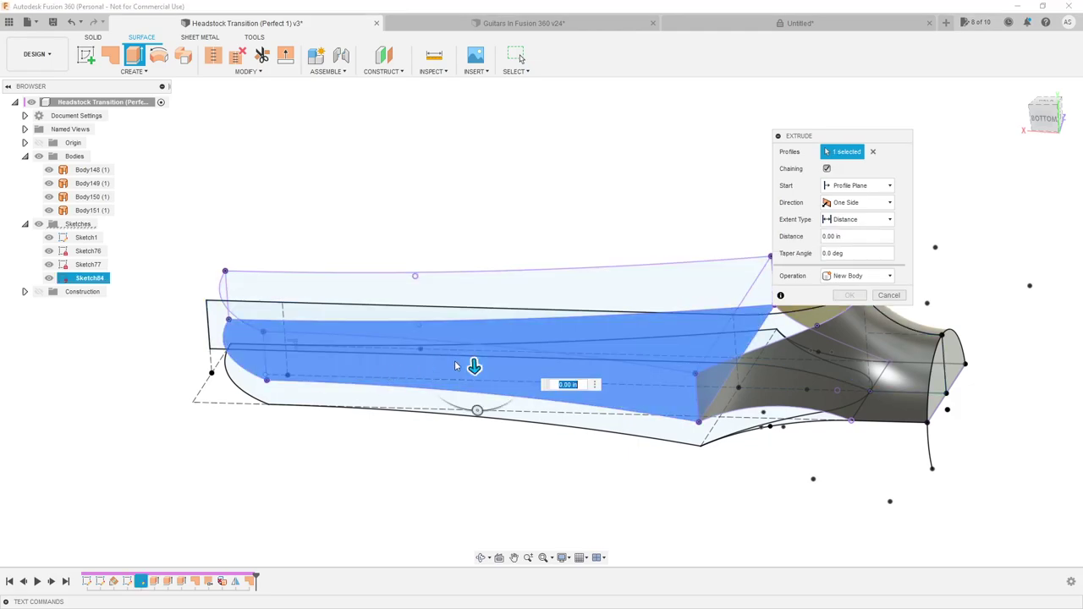
left_click_drag(476, 367, 478, 319)
middle_click_drag(478, 319, 873, 252, "shift")
left_click(857, 248)
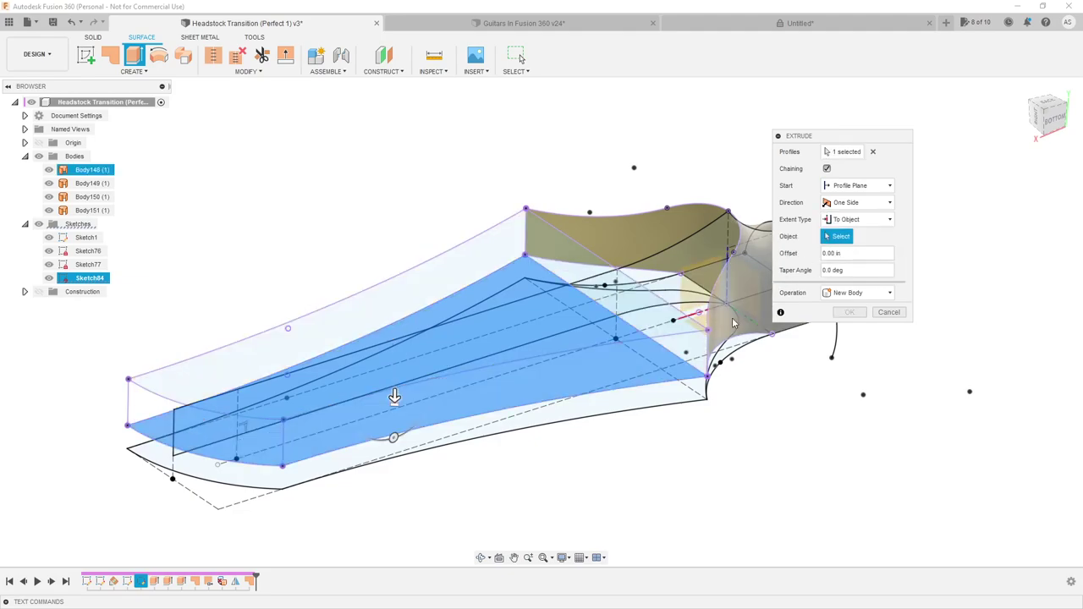
middle_click_drag(813, 304, 753, 371, "shift")
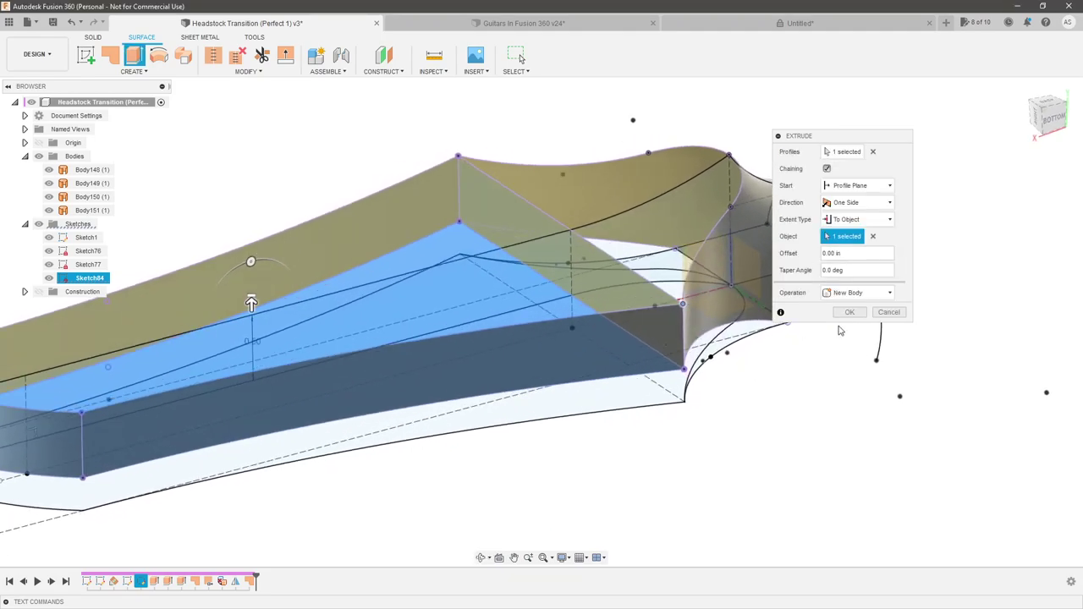
left_click(848, 312)
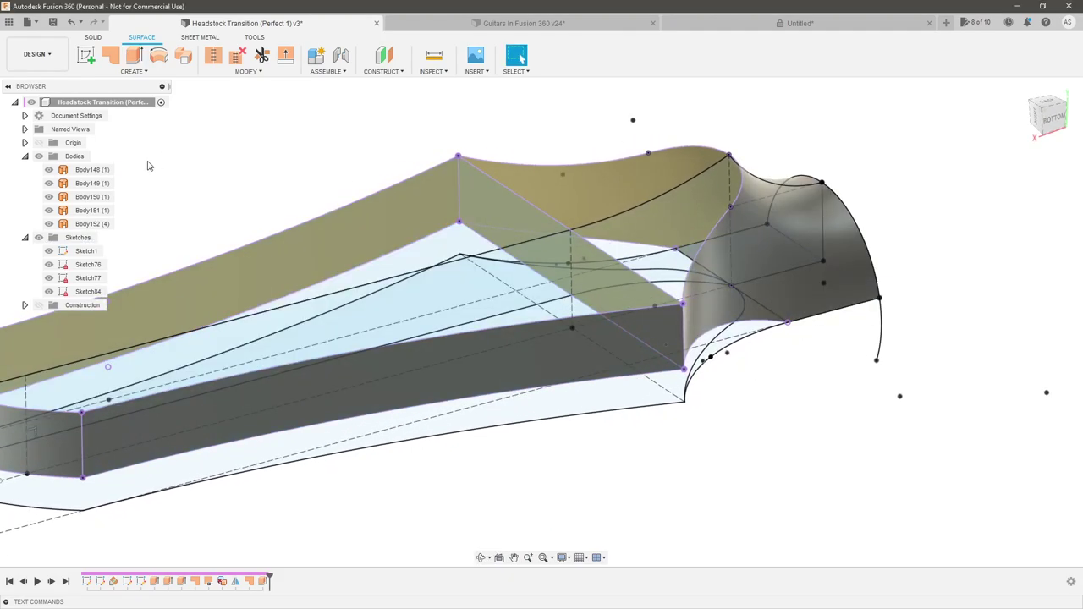
Hide the sketches and delete the cross face between the headstock outline walls and the transition
left_click(38, 238)
left_click(516, 218)
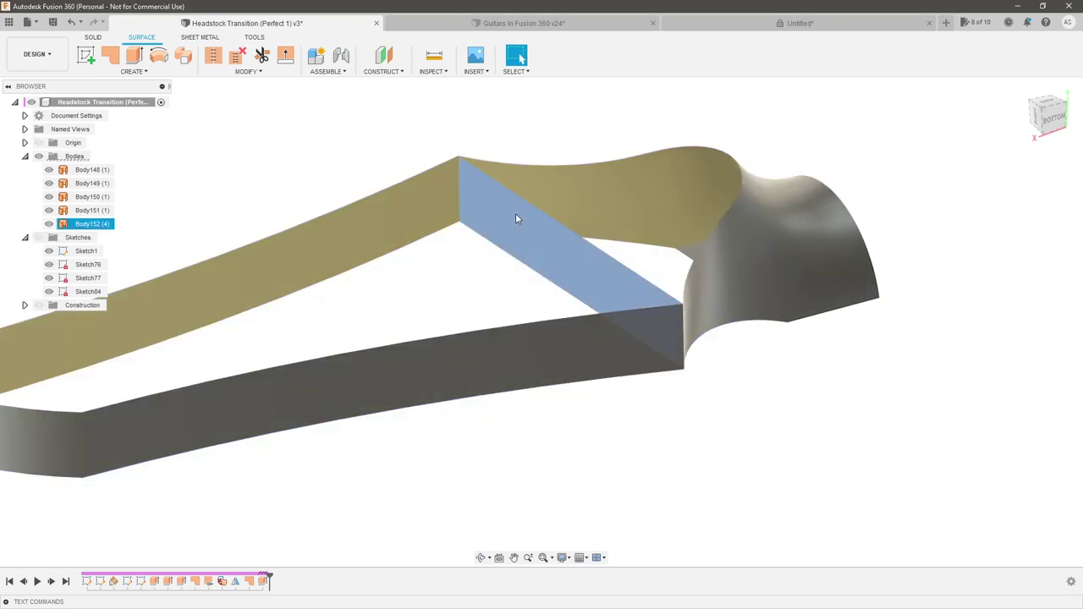
key("Delete")
scroll(484, 291, "down", 3)
middle_click_drag(484, 291, 428, 226, "shift")
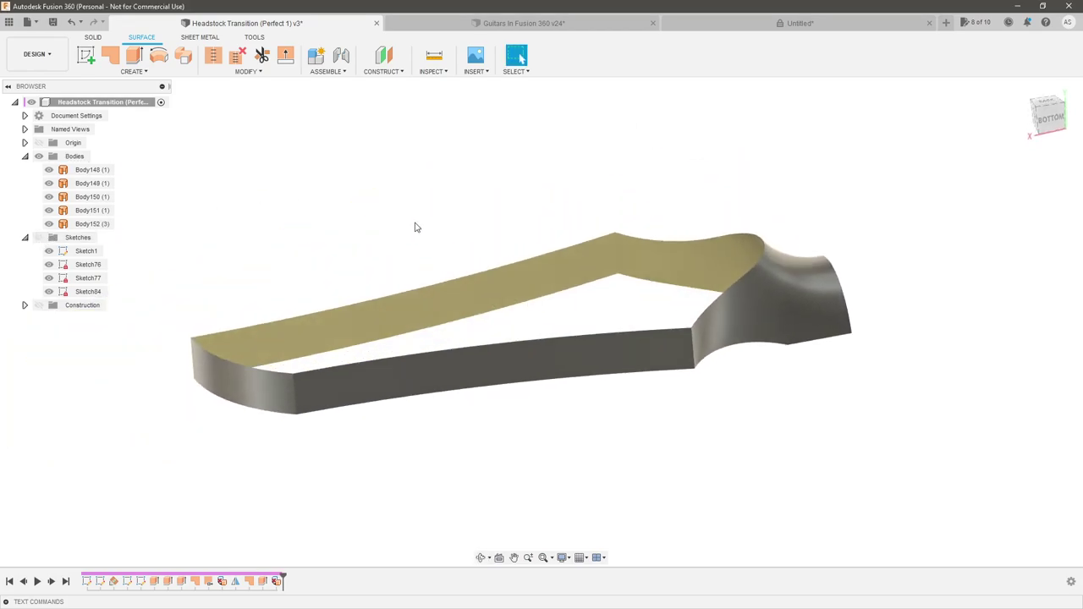
Show the sketches and extrude the two headstock side-profile curves as surfaces about 2.357 in to one side, with chaining off
left_click(38, 237)
middle_click_drag(279, 254, 331, 198, "shift")
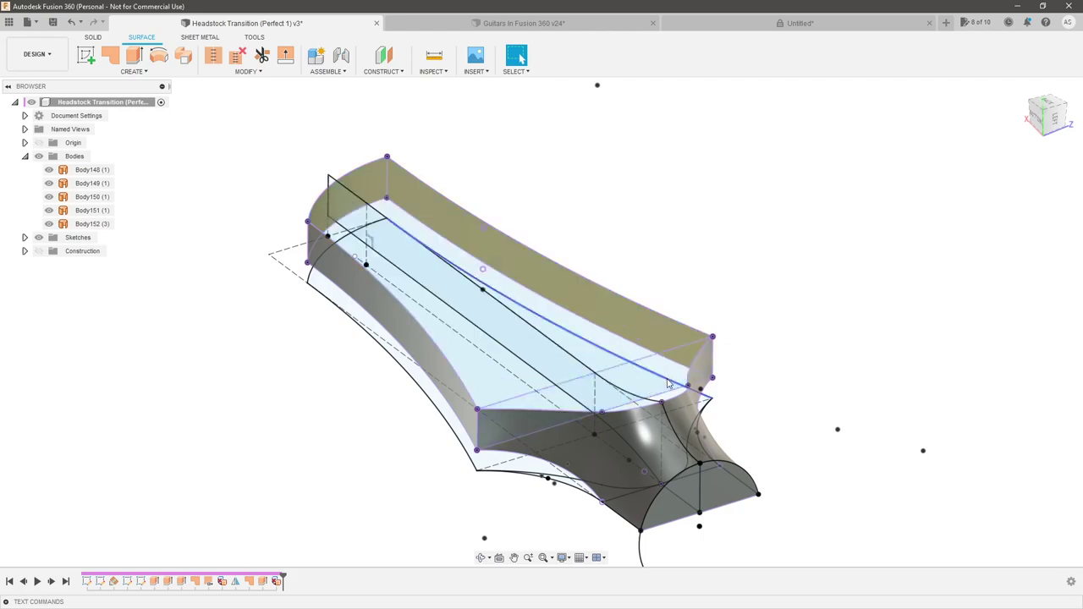
middle_click_drag(393, 199, 802, 361, "shift")
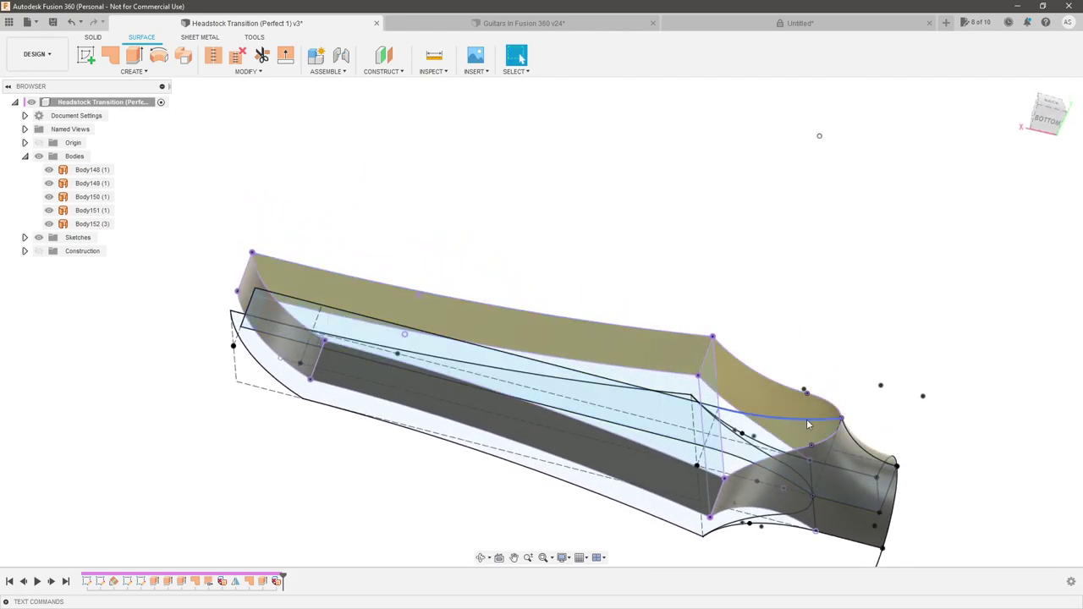
middle_click_drag(769, 329, 740, 341, "shift")
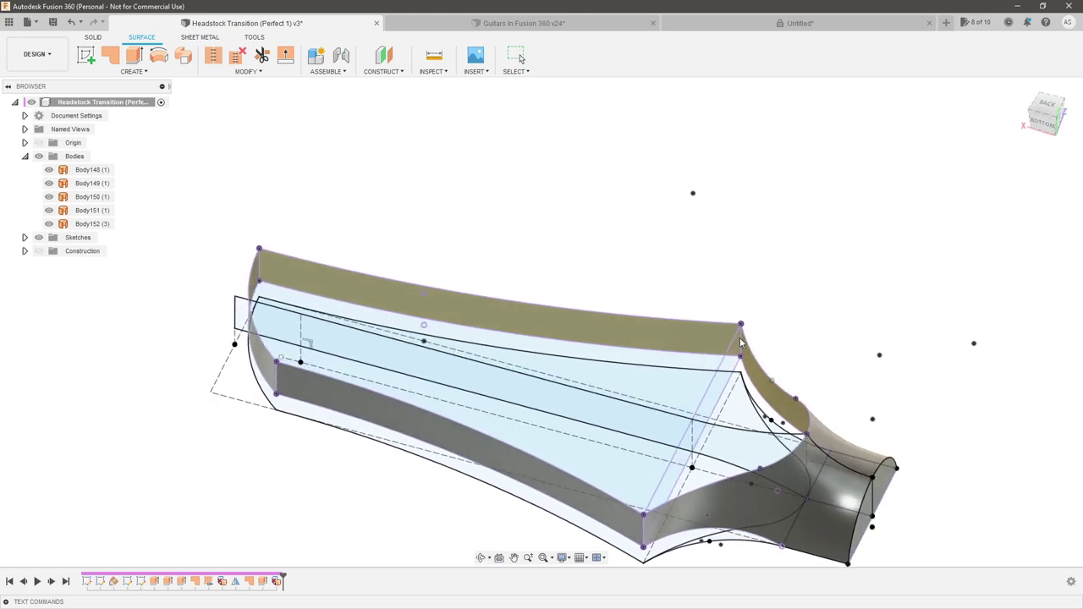
left_click(135, 55)
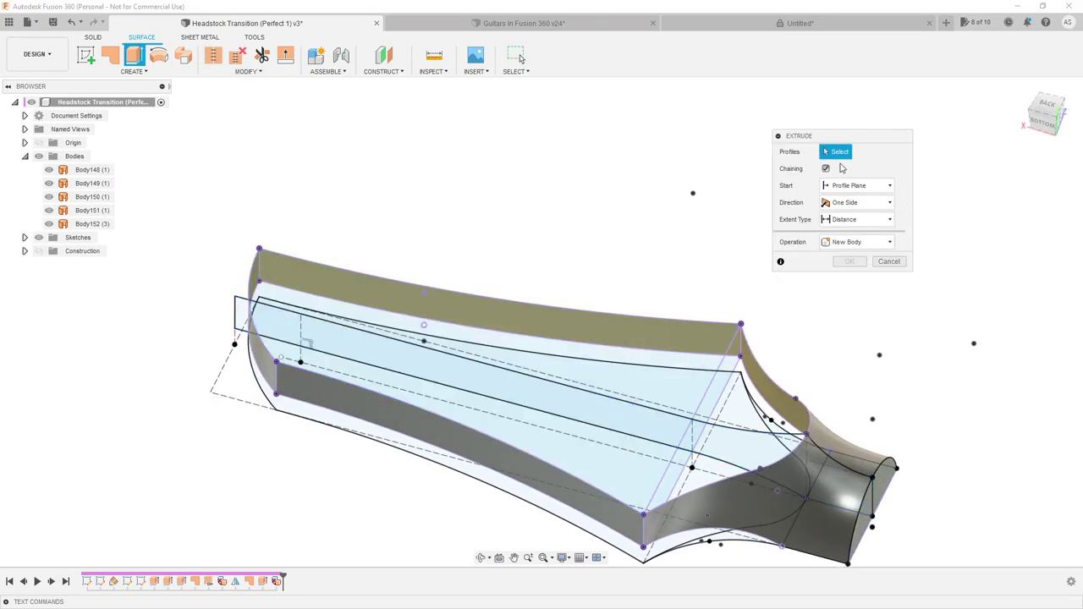
left_click(655, 413)
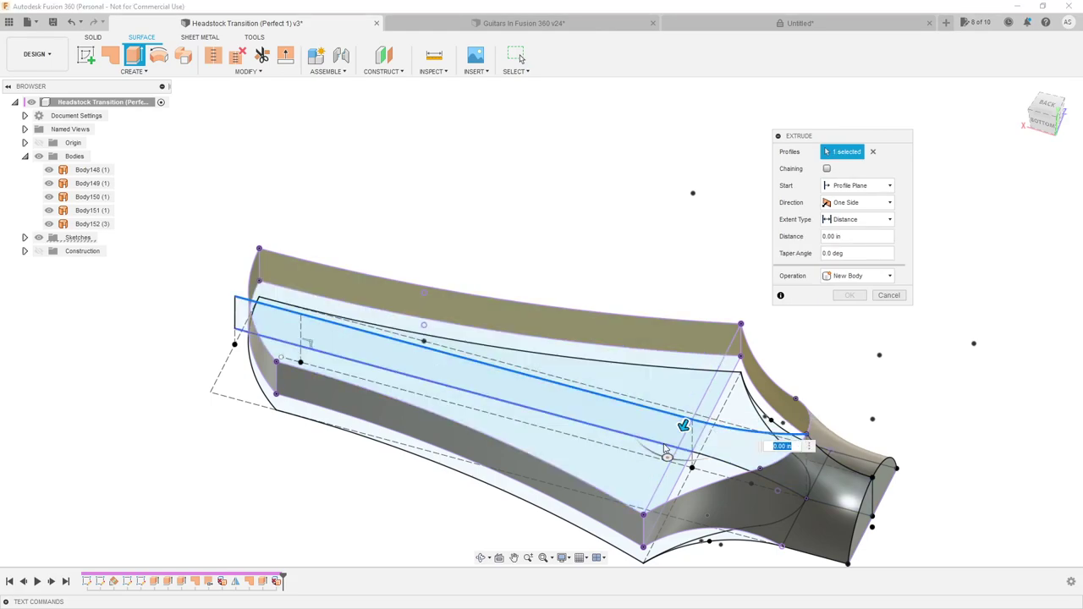
left_click(714, 461)
scroll(615, 378, "down", 2)
left_click_drag(647, 423, 701, 429)
Make the side-profile extrusion two-sided, ending both sides at the headstock's opposite wide corner points as new bodies
left_click(870, 203)
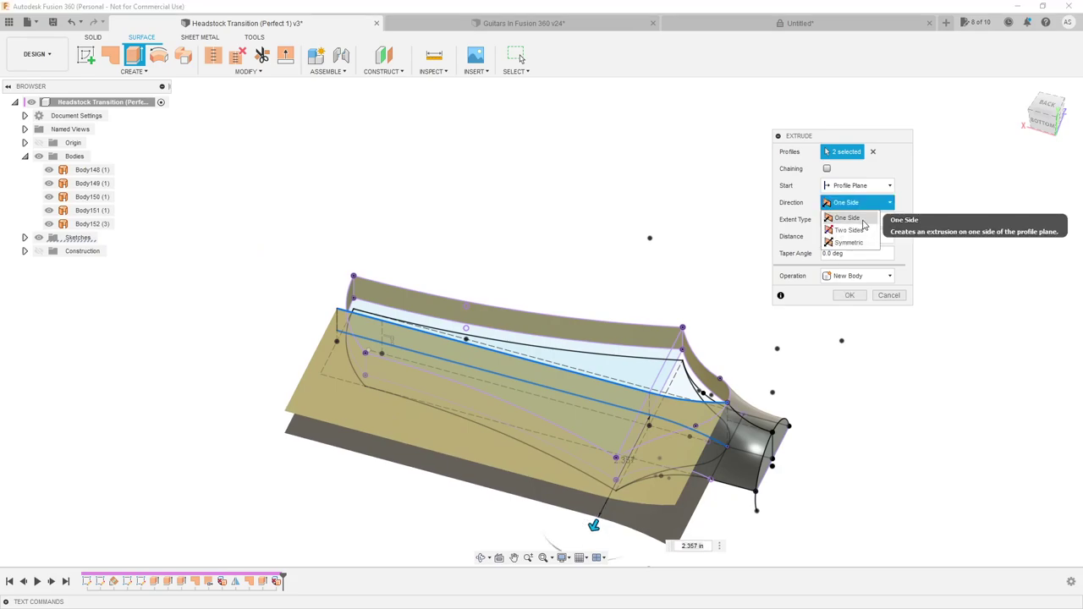
left_click(856, 225)
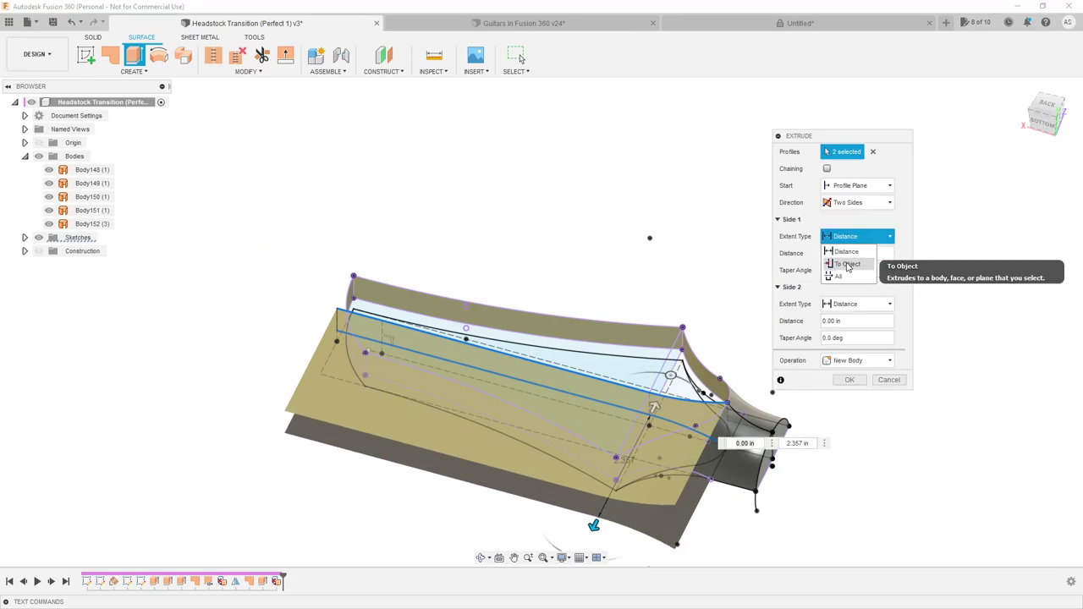
left_click(847, 265)
left_click(617, 458)
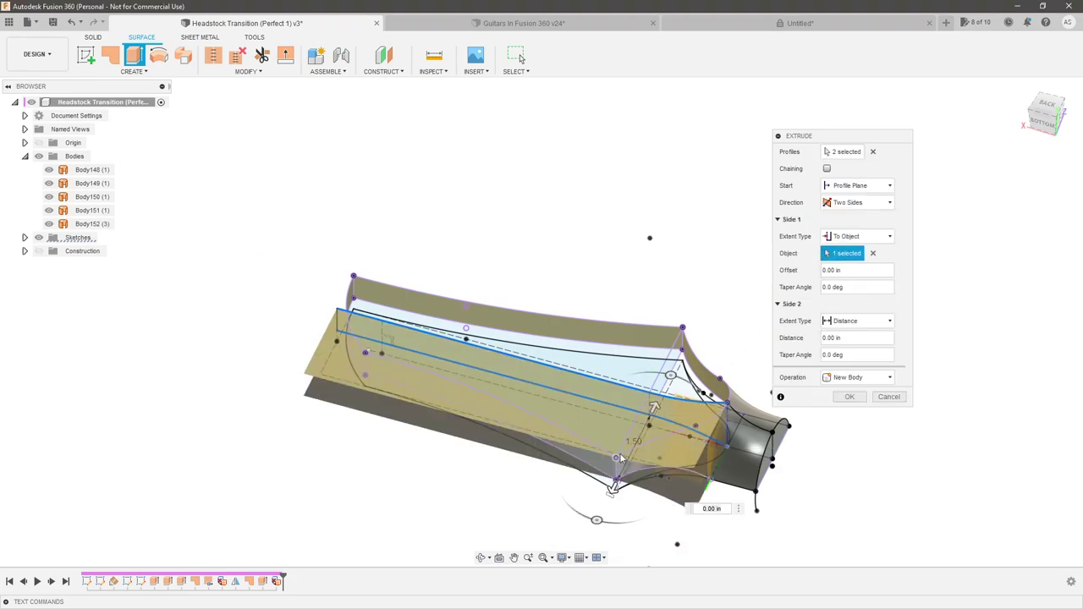
left_click(848, 322)
left_click(846, 345)
left_click(684, 328)
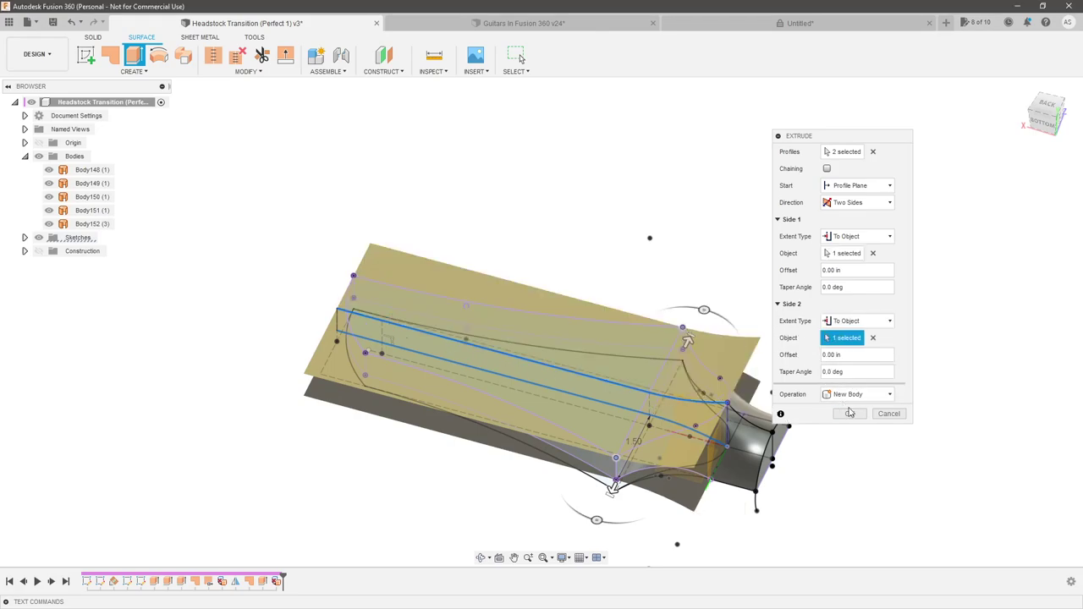
left_click(850, 414)
Hide the sketches and examine how the extruded surfaces meet the transition, including from the bottom view
scroll(602, 504, "up", 3)
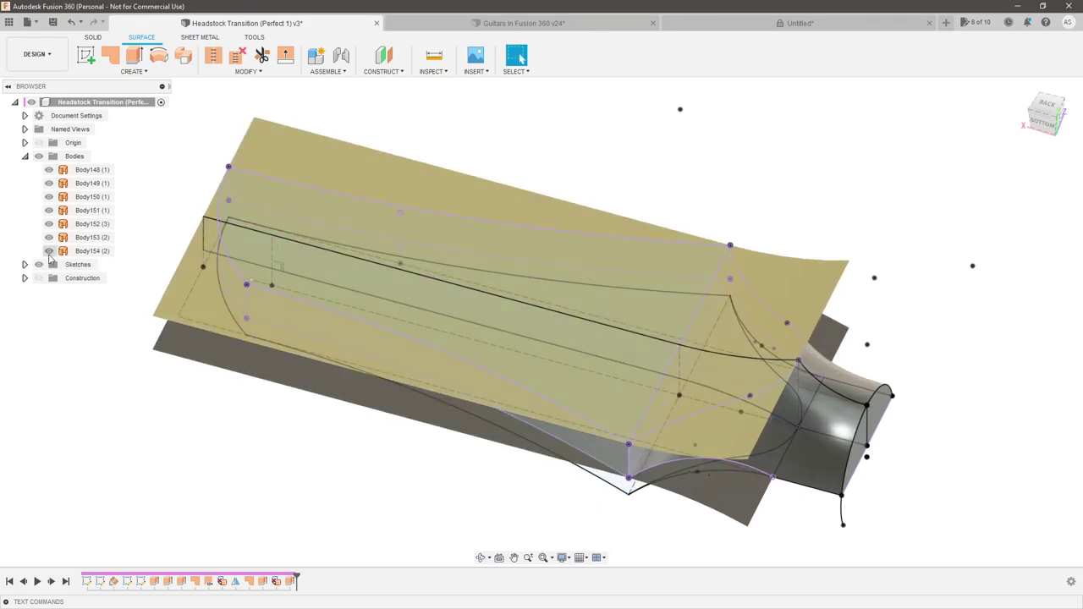
left_click(39, 265)
middle_click_drag(438, 452, 449, 409, "shift")
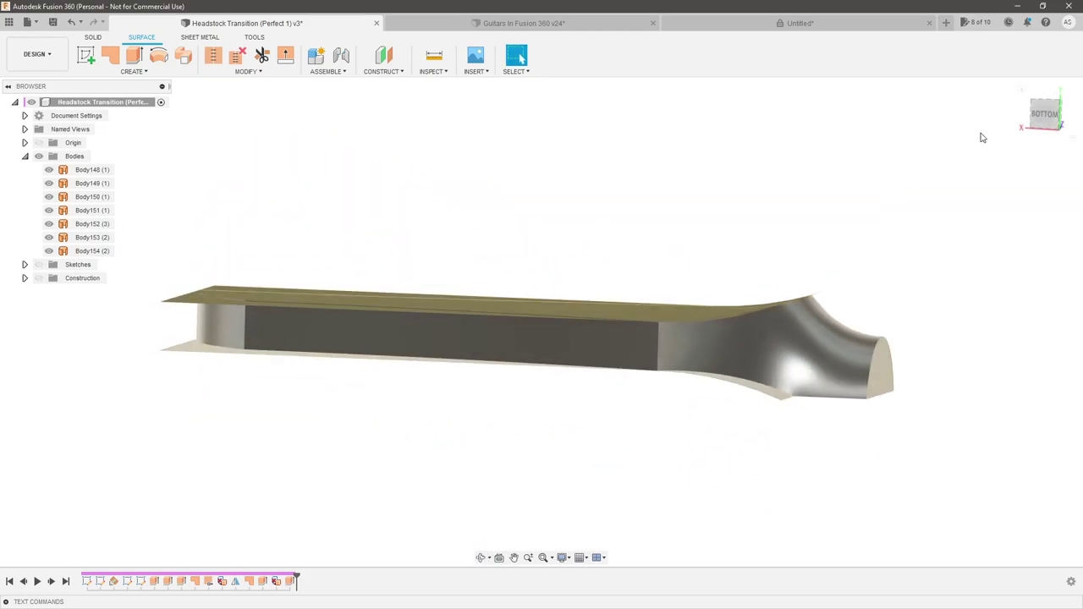
left_click(1043, 122)
scroll(840, 280, "up", 3)
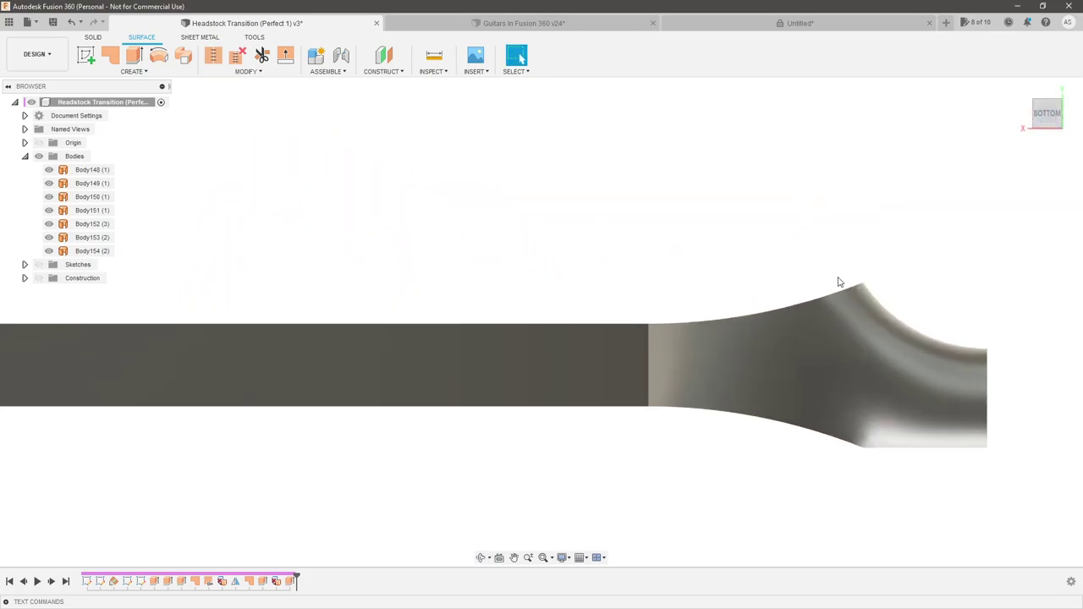
middle_click_drag(747, 289, 753, 278, "shift")
middle_click_drag(756, 225, 781, 312, "shift")
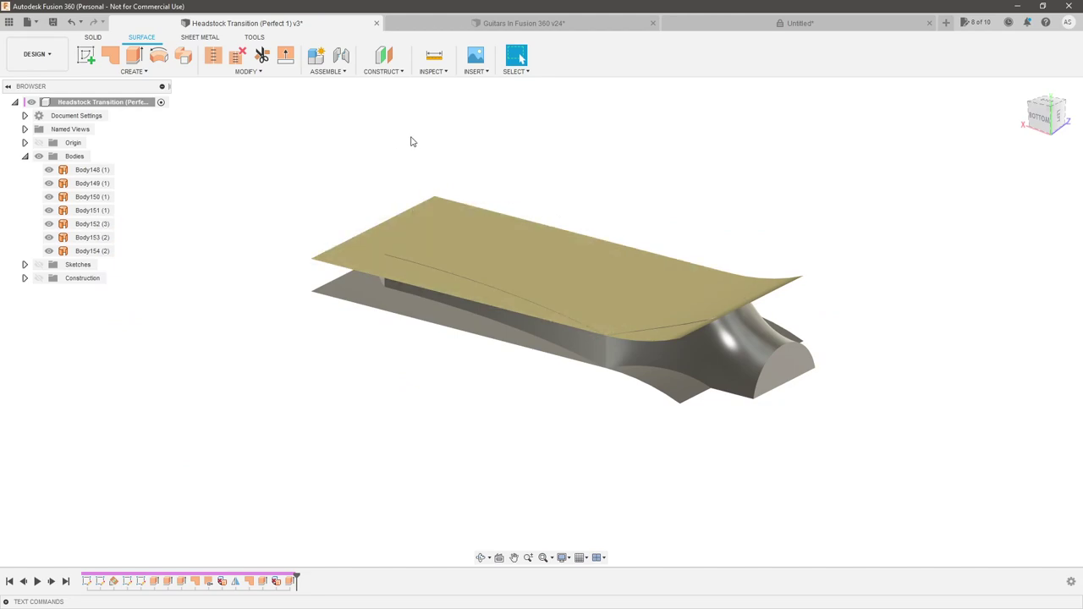
Show the sketches and split the flat headstock faces of both extruded side-profile surfaces with the headstock outline curve
scroll(409, 142, "up", 2)
left_click(335, 295)
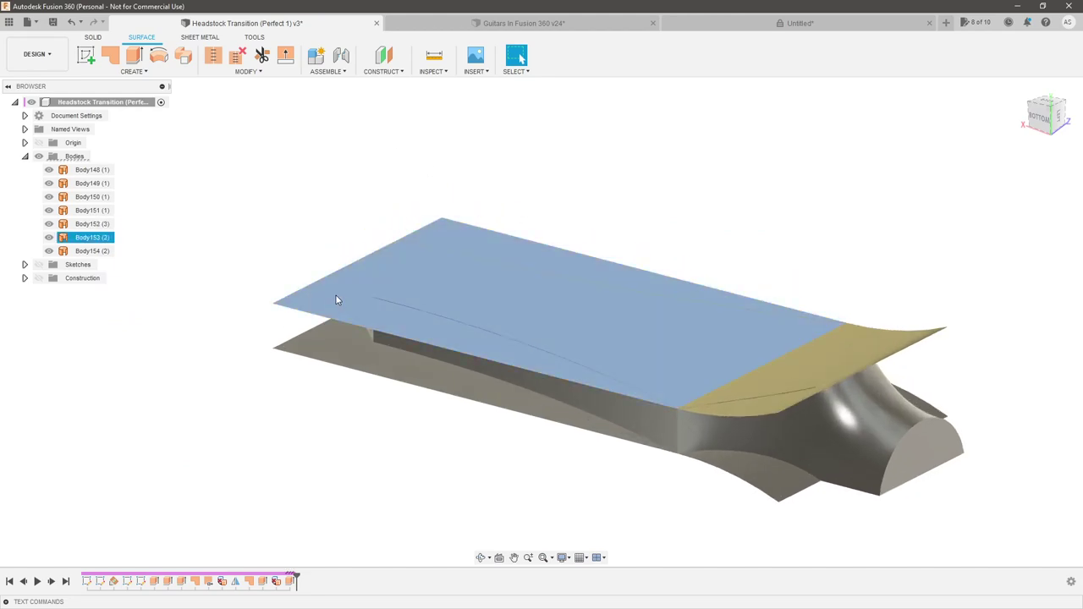
left_click(375, 363, "shift")
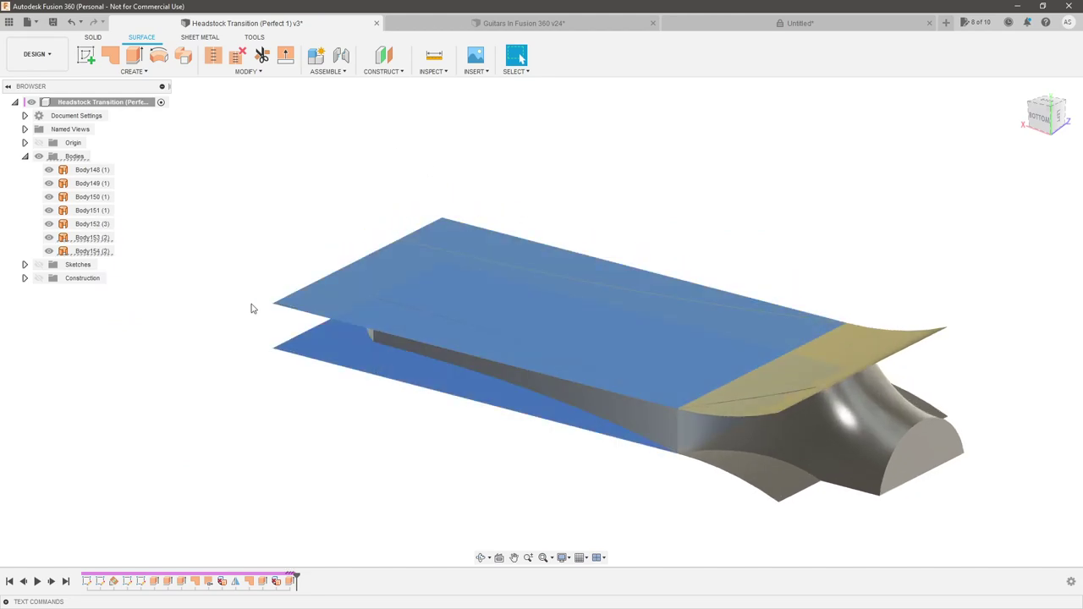
left_click(254, 74)
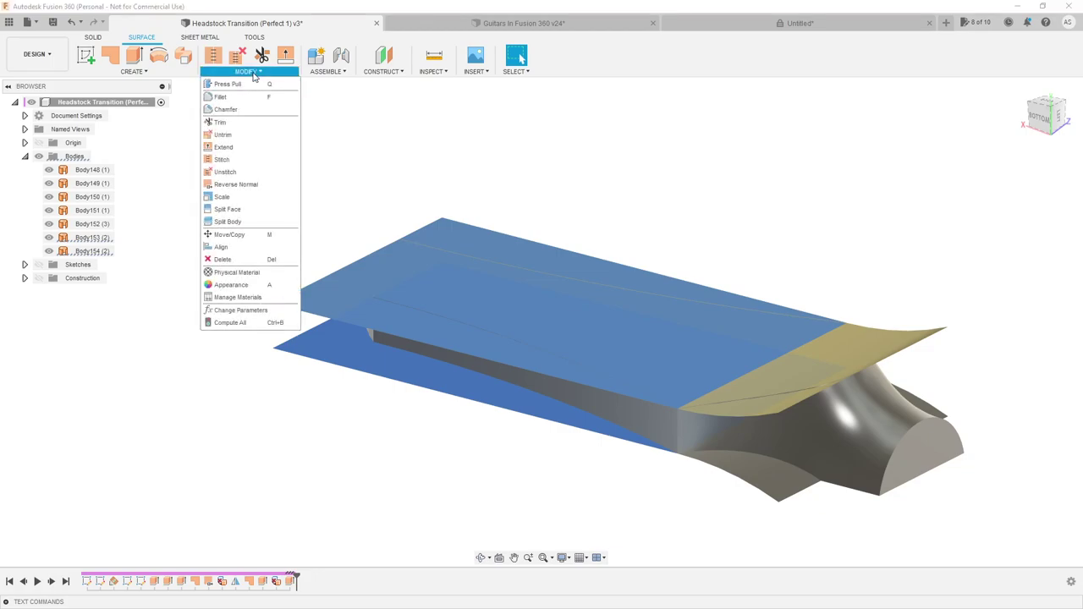
left_click(227, 209)
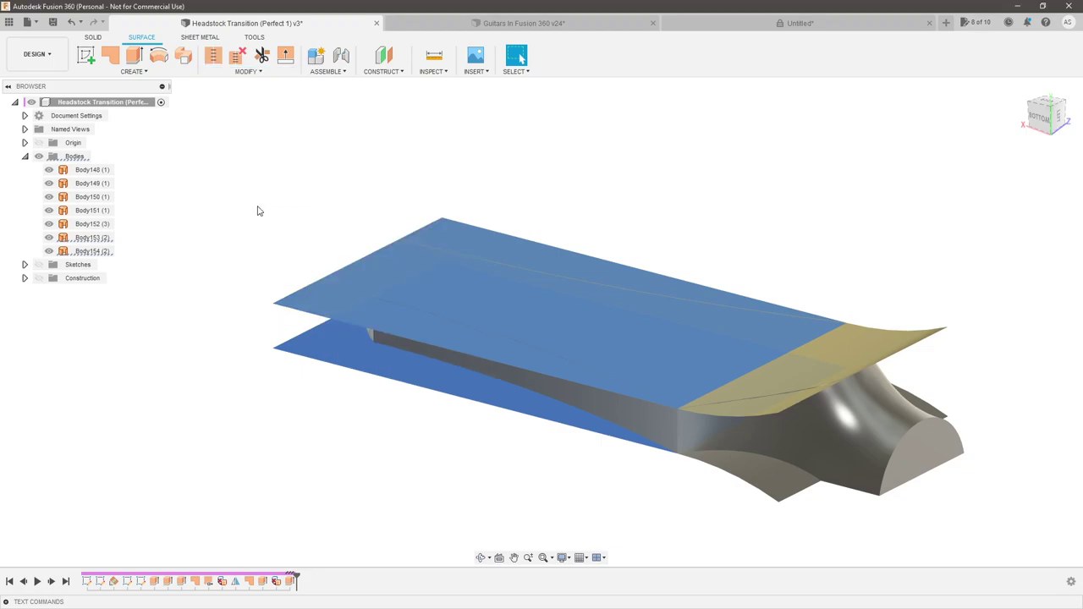
left_click(88, 251)
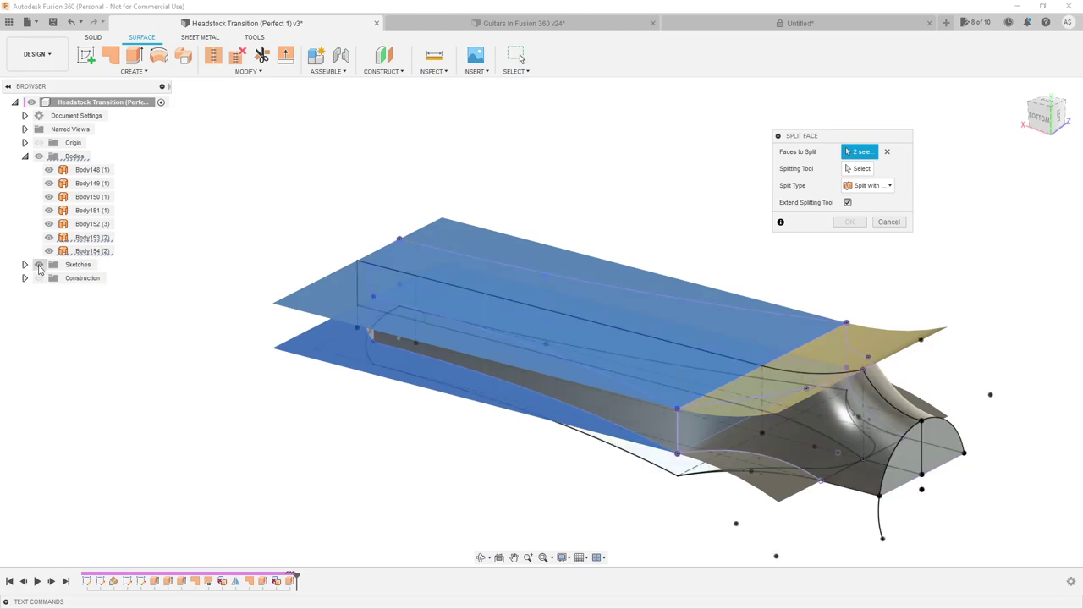
middle_click_drag(431, 390, 395, 462, "shift")
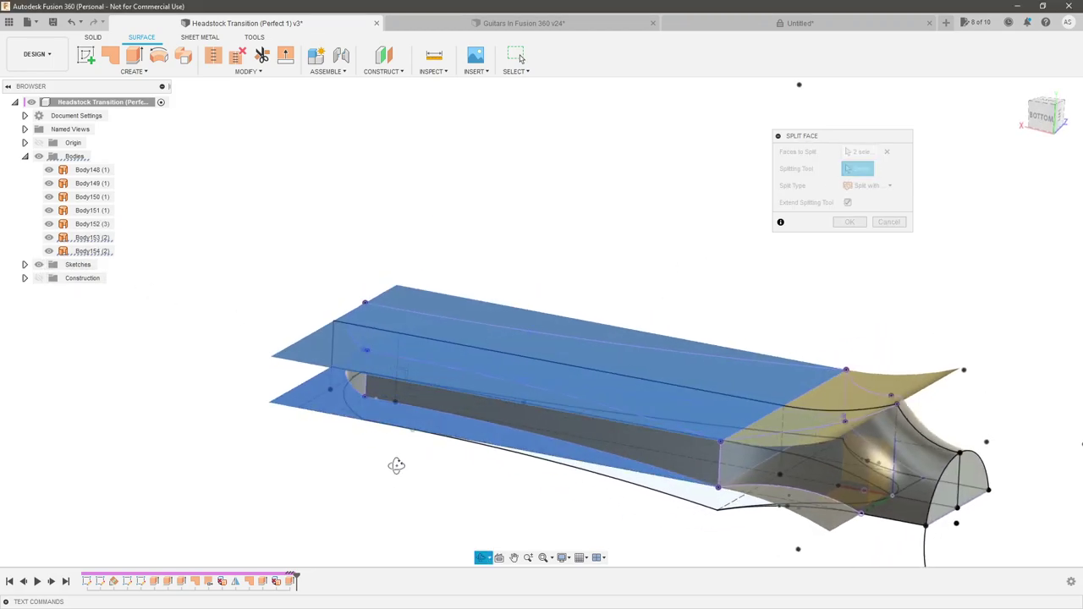
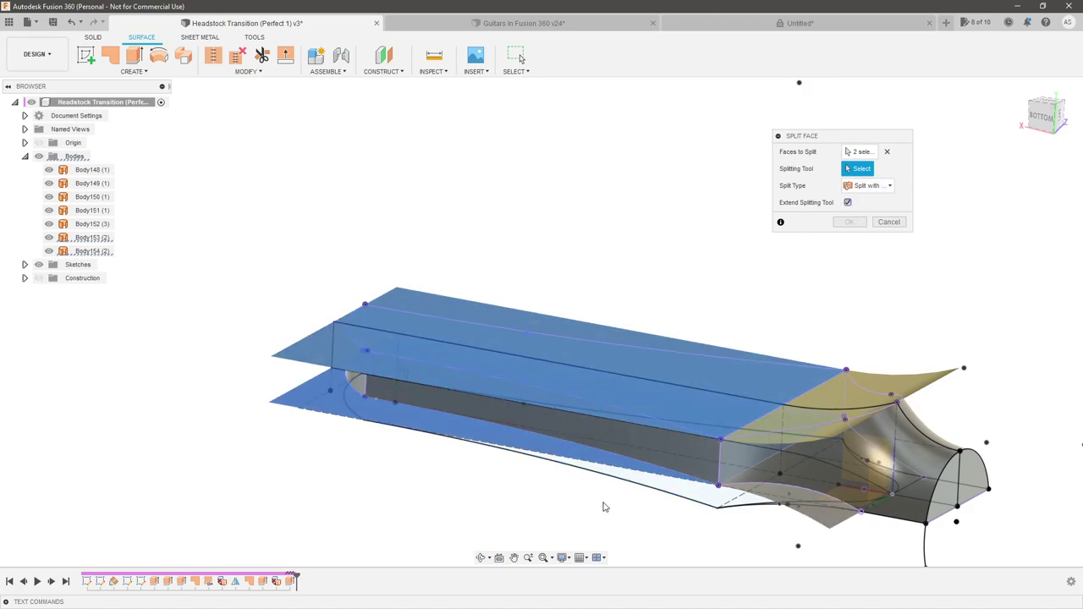
left_click(642, 489)
middle_click_drag(590, 507, 543, 441, "shift")
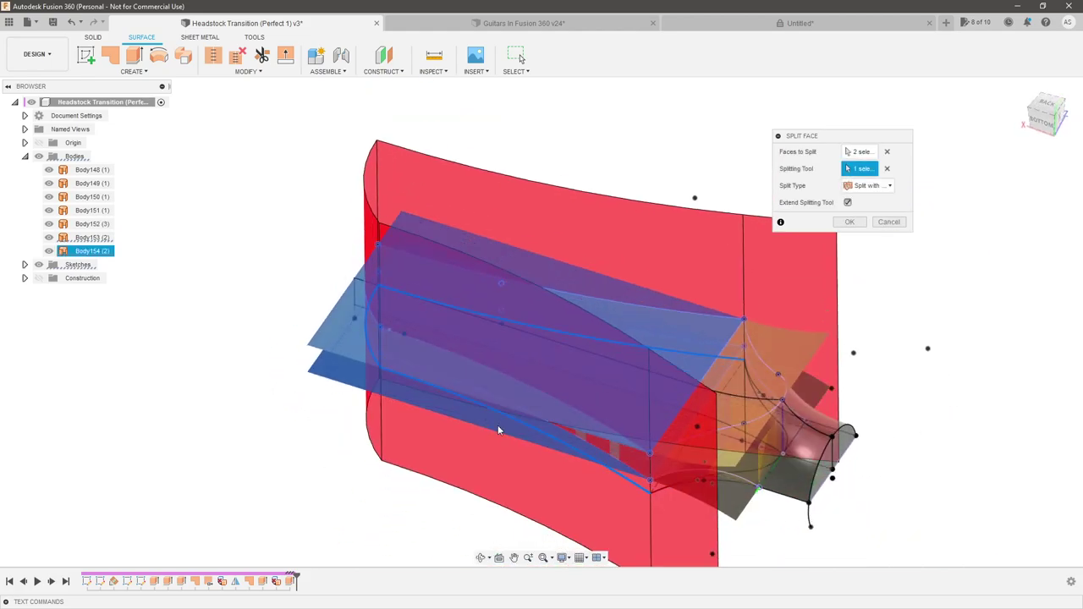
left_click(848, 222)
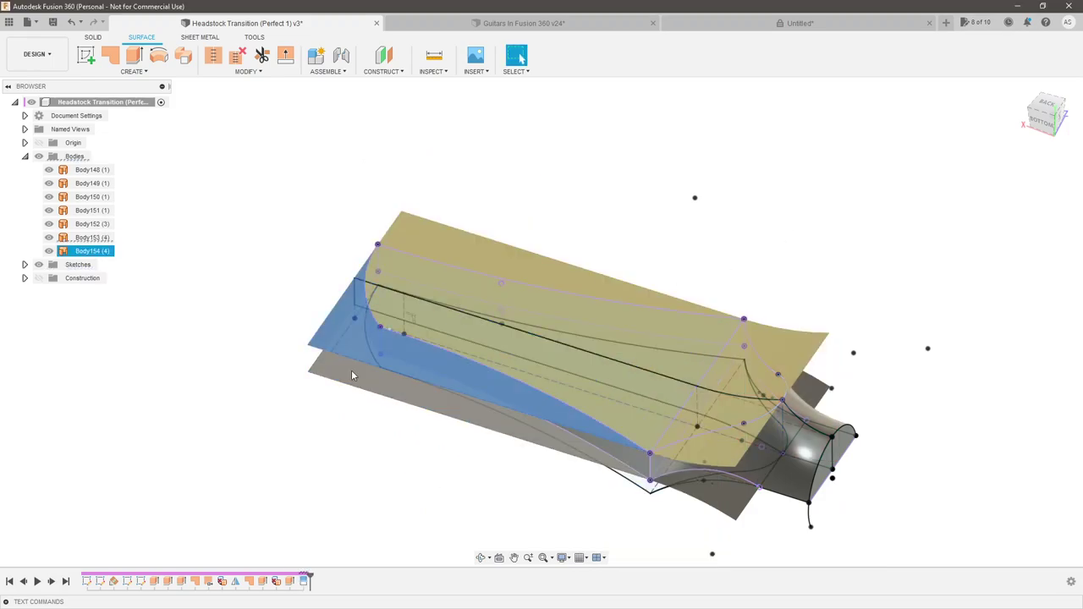
Delete the excess flat face pieces outside the headstock outline on both extruded surfaces
middle_click_drag(652, 275, 756, 336, "shift")
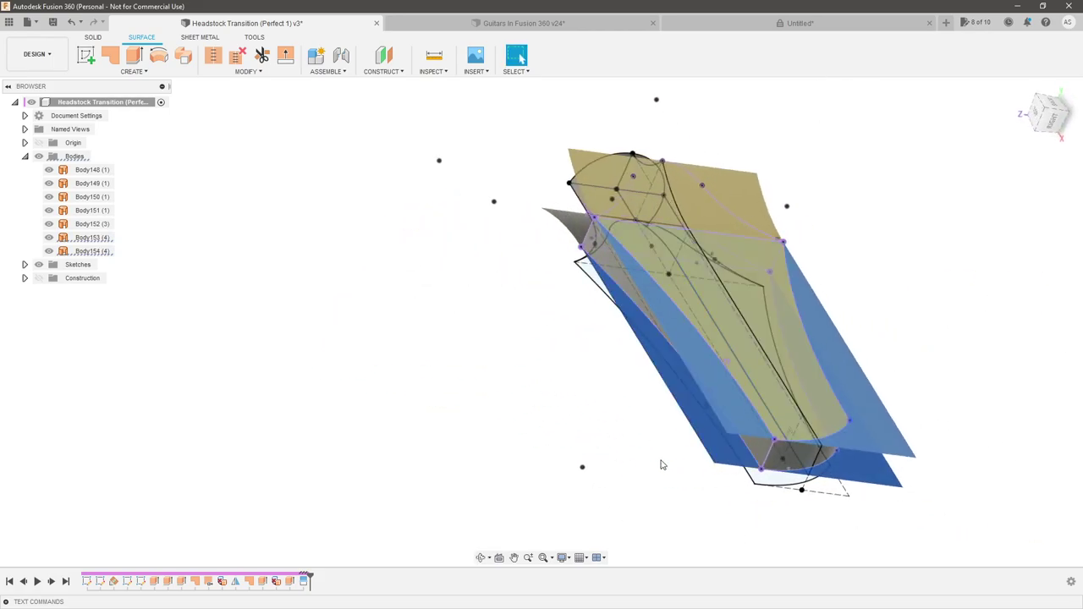
middle_click_drag(623, 449, 743, 470, "shift")
scroll(744, 470, "up", 3)
scroll(677, 450, "down", 2)
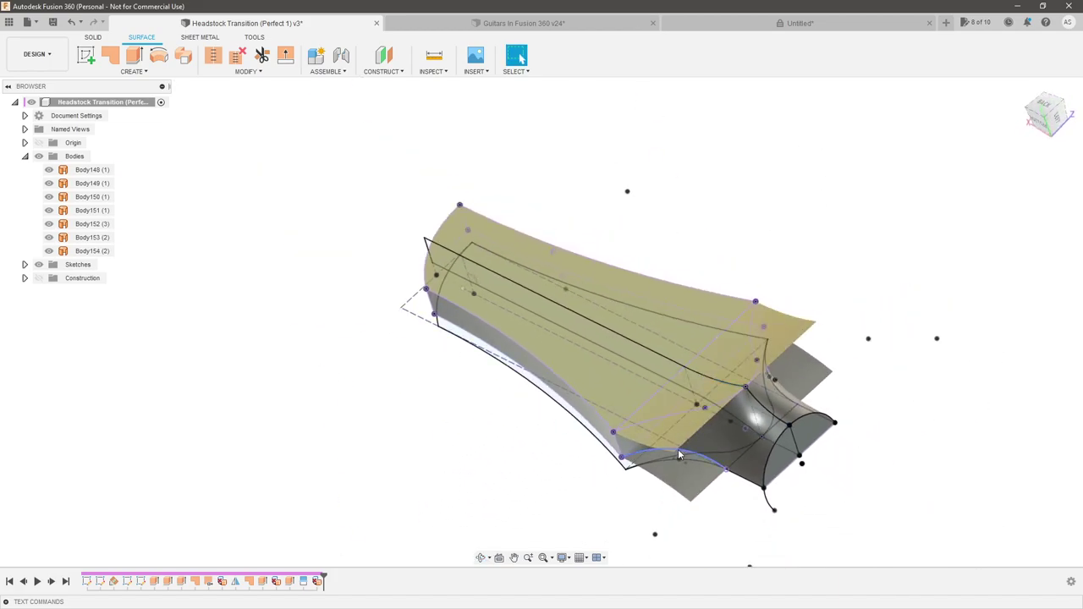
Split the curved end face of the back headstock surface with the S-shaped transition curve that meets at the neck centreline
scroll(693, 428, "up", 3)
middle_click_drag(693, 428, 706, 417, "shift")
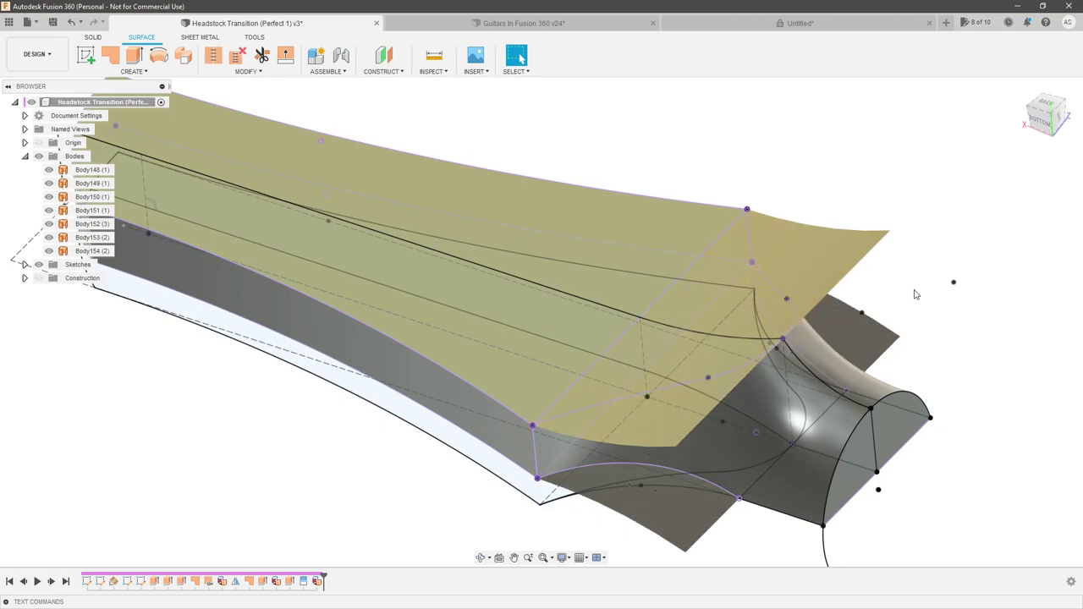
left_click(843, 258)
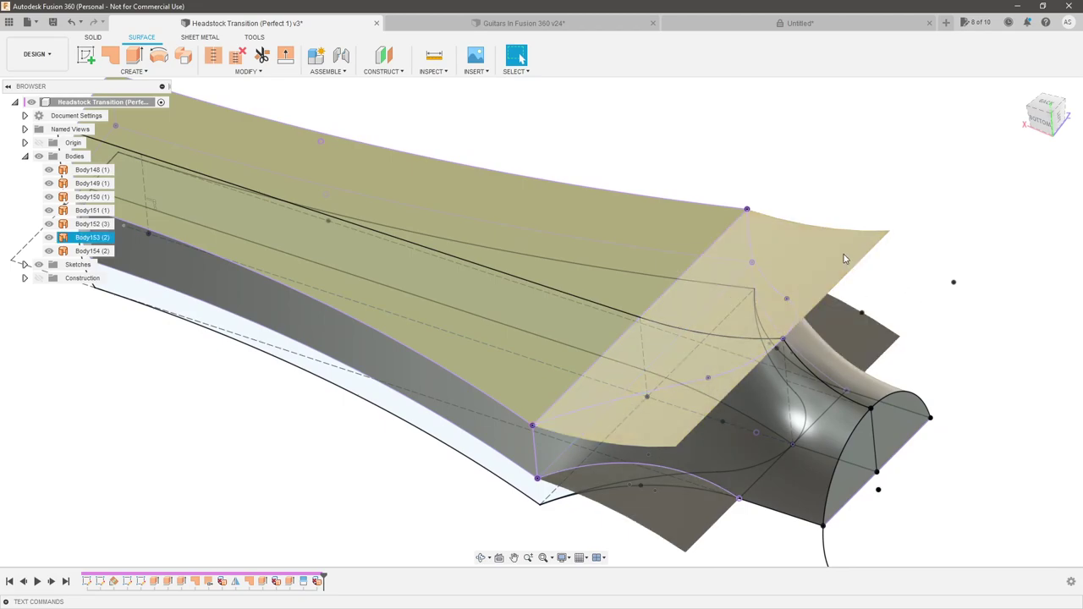
left_click(246, 71)
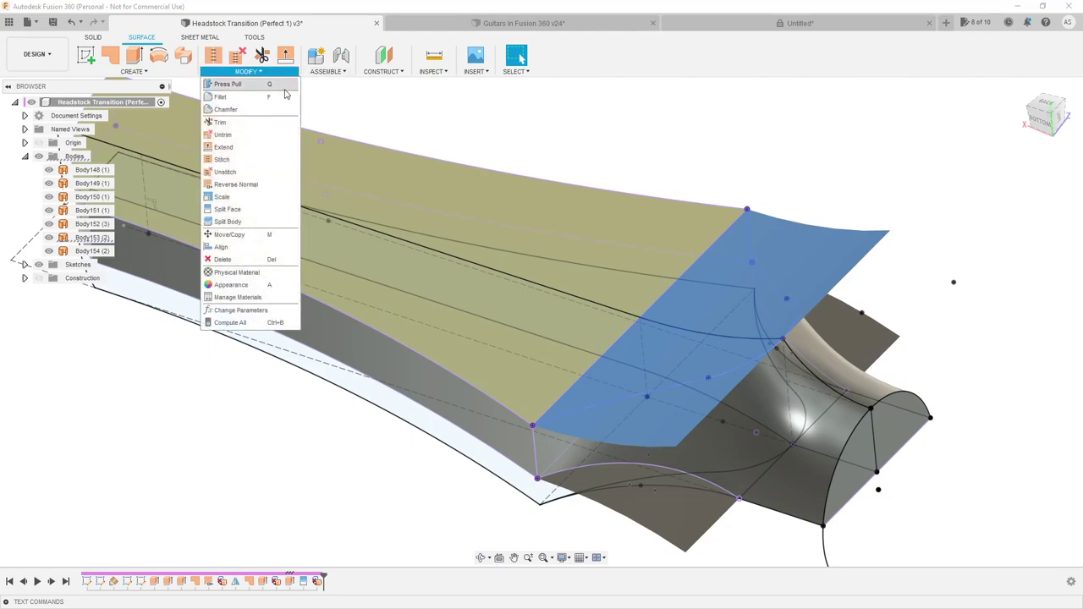
left_click(261, 209)
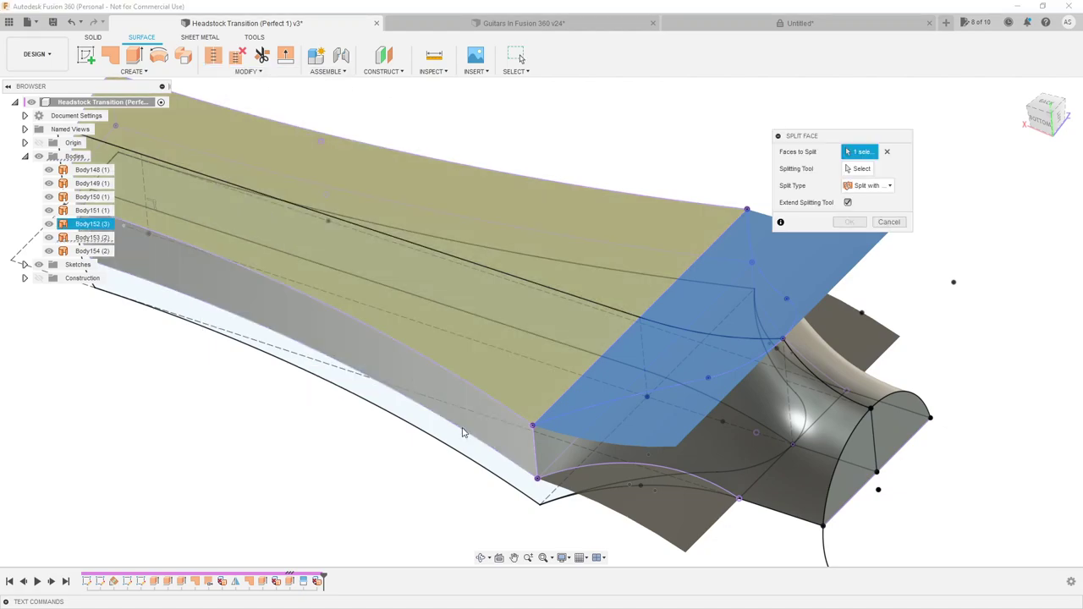
scroll(604, 403, "down", 3)
middle_click_drag(604, 403, 736, 135, "shift")
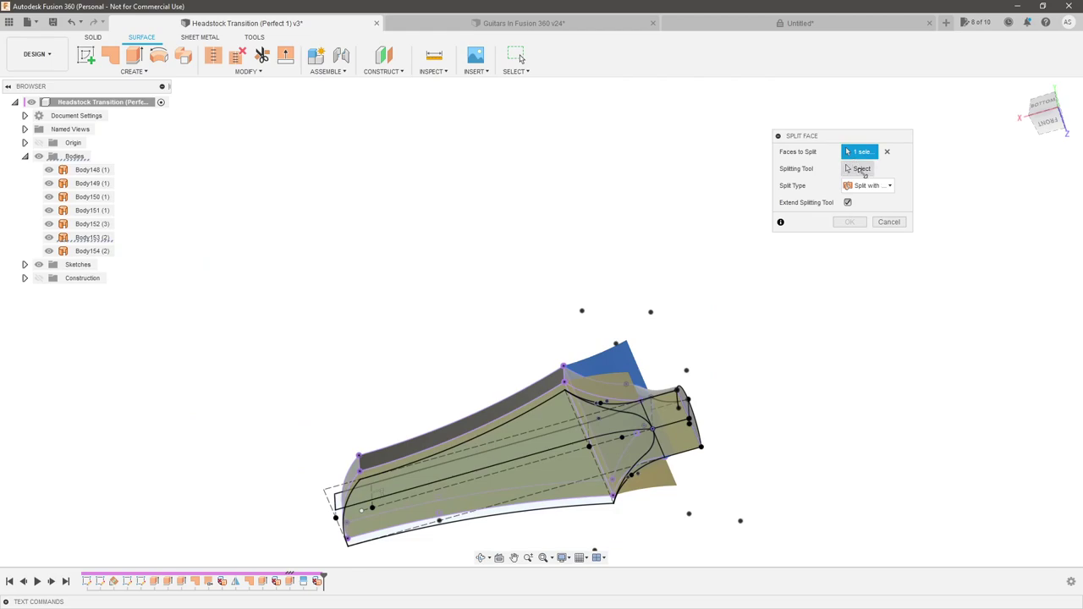
left_click(860, 168)
scroll(591, 395, "up", 3)
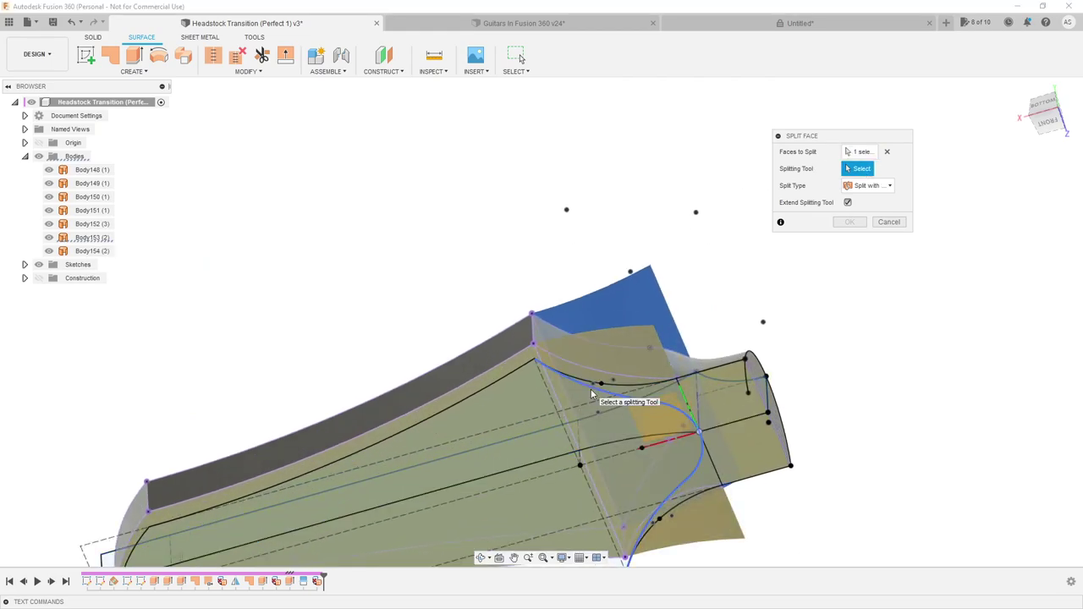
left_click(591, 394)
middle_click_drag(591, 395, 729, 388, "shift")
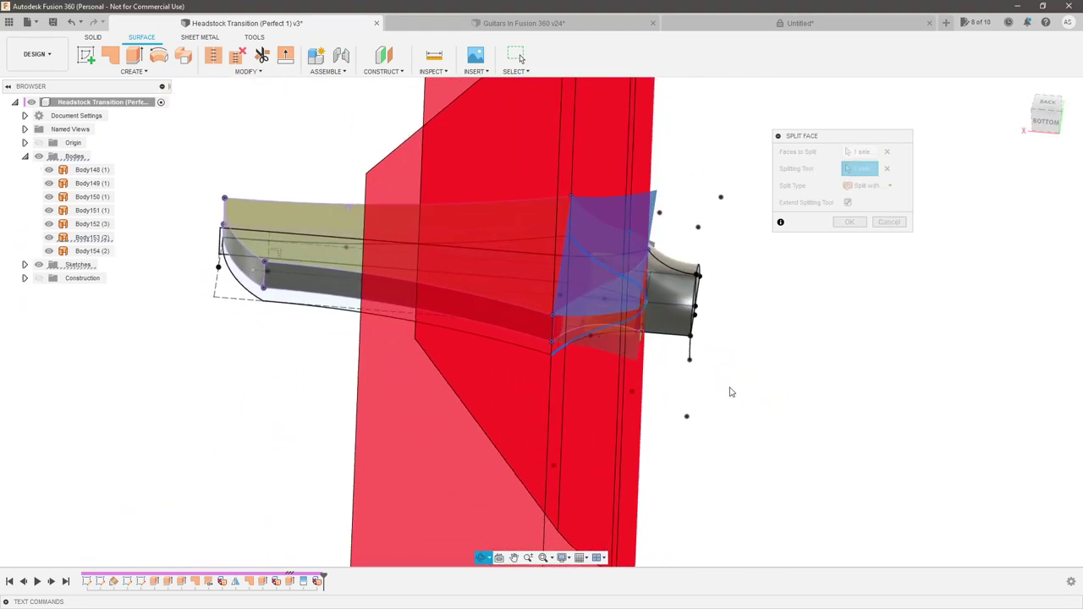
left_click(852, 222)
Split the curved end face of the front headstock surface with the outline curve running from the wide corners to the neck edges
middle_click_drag(609, 288, 623, 399, "shift")
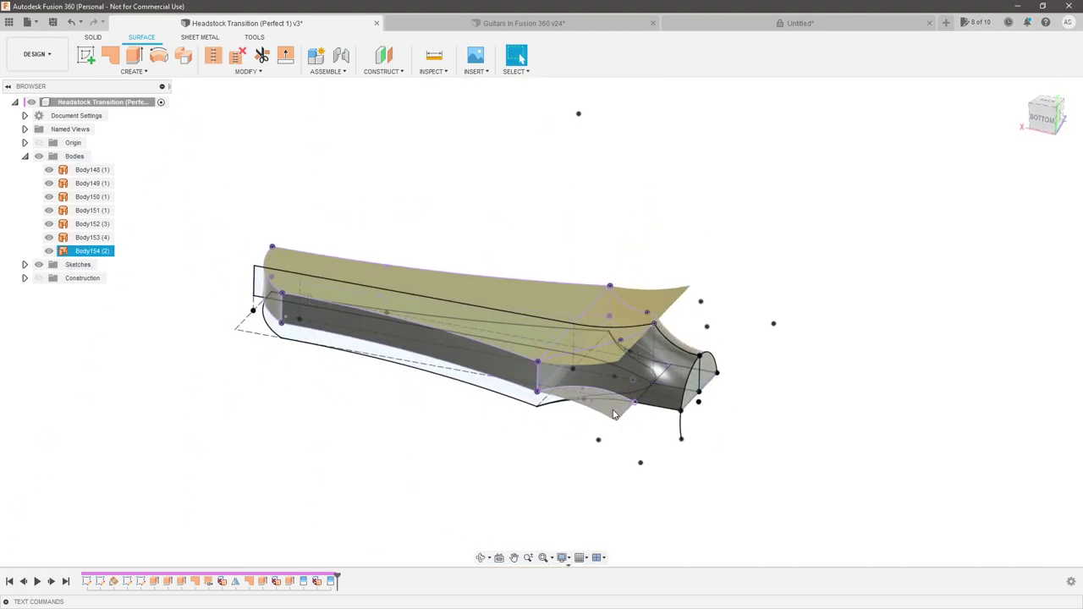
left_click(248, 72)
left_click(262, 208)
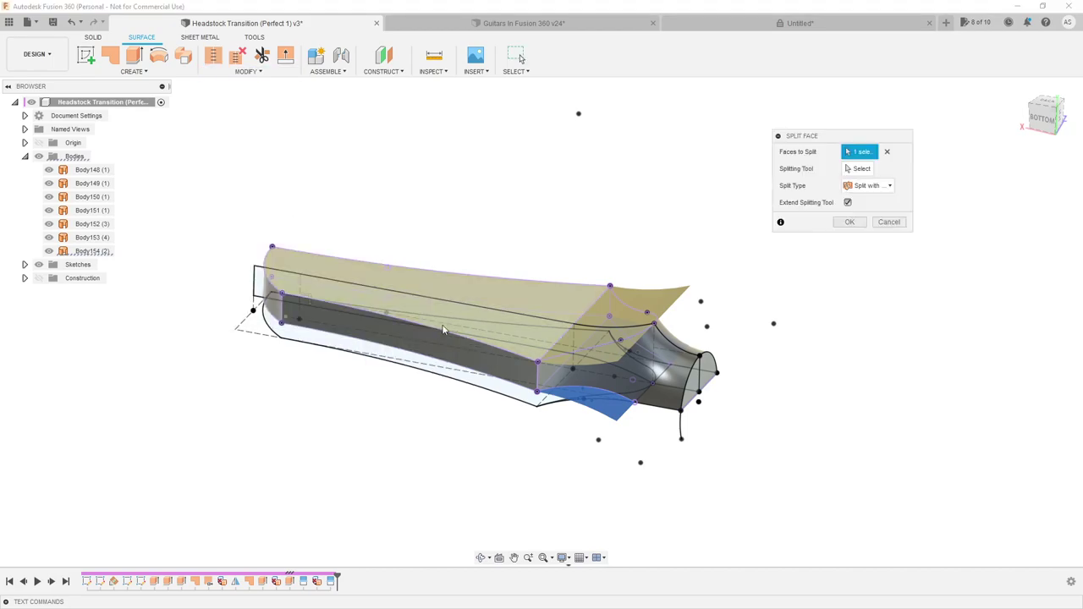
scroll(413, 304, "up", 4)
middle_click_drag(508, 355, 617, 406, "shift")
left_click(859, 169)
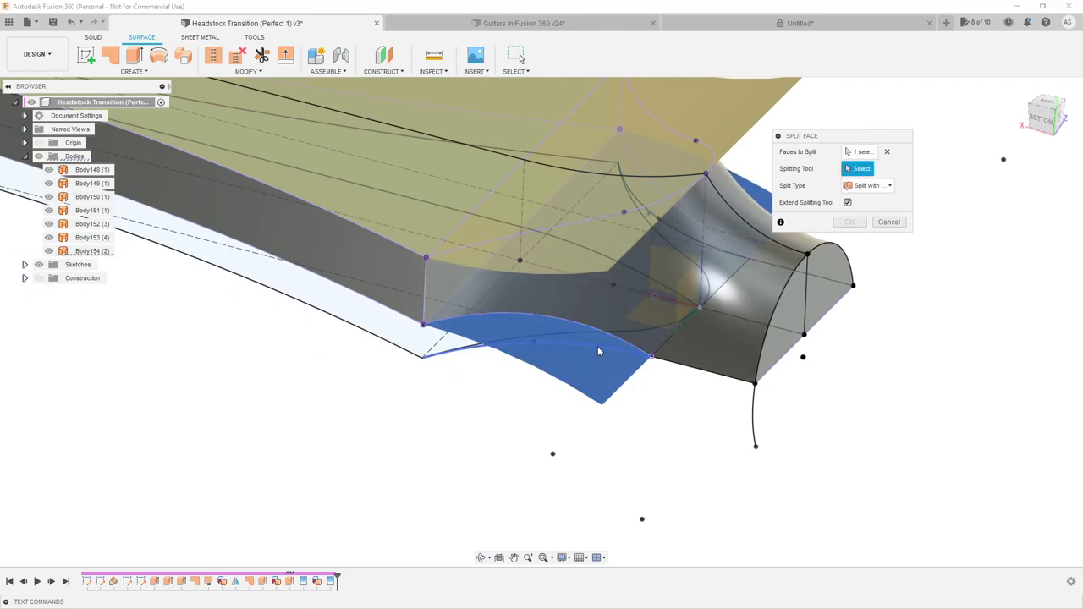
left_click(597, 346)
middle_click_drag(681, 420, 712, 330, "shift")
middle_click_drag(674, 431, 681, 431, "shift")
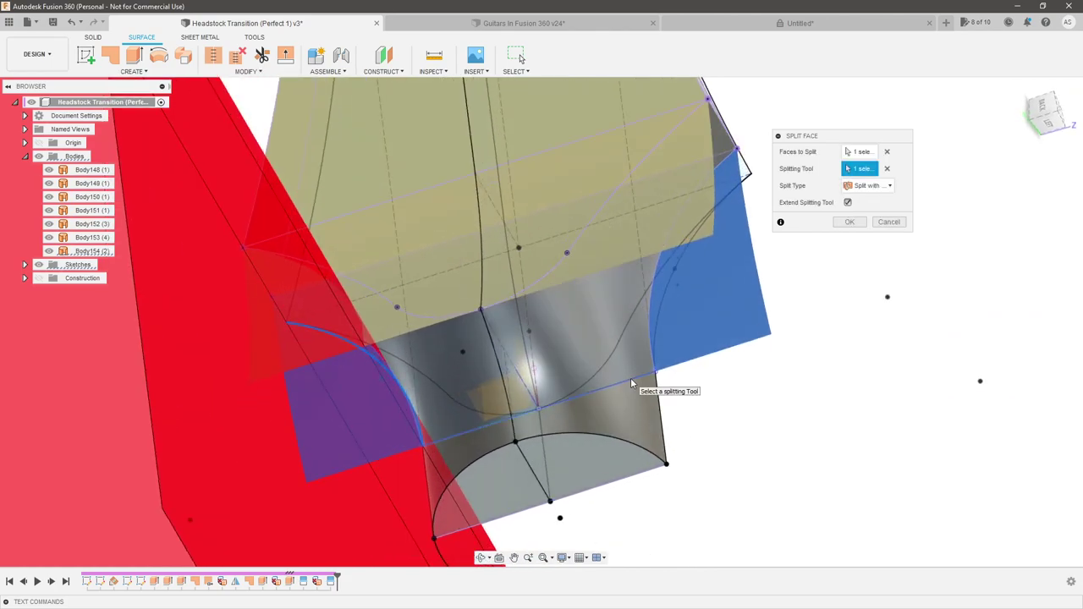
middle_click_drag(630, 383, 807, 384, "shift")
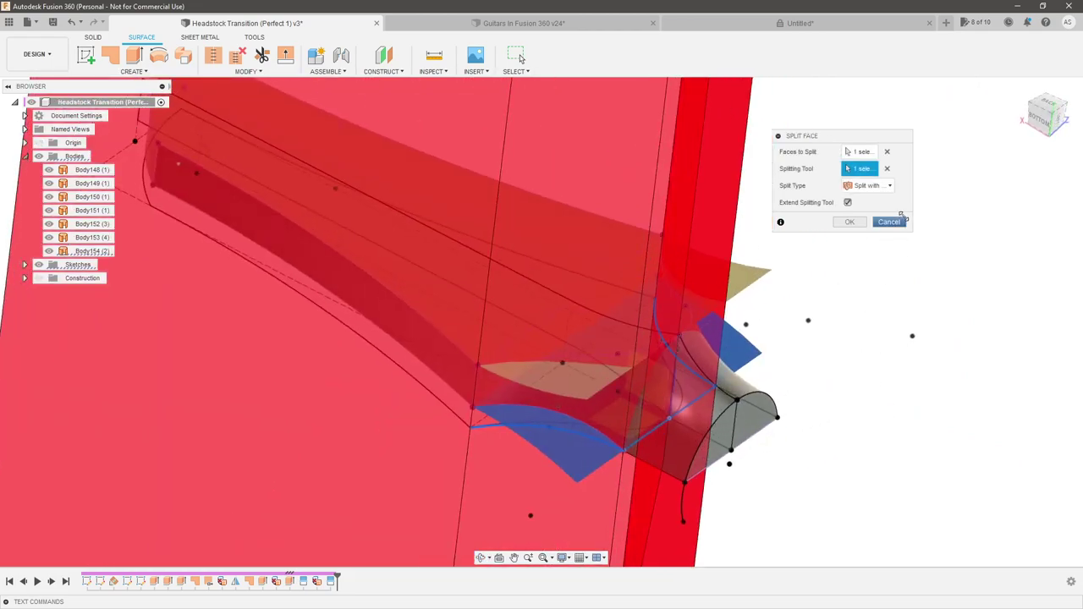
left_click(850, 221)
Delete the excess curved face pieces outside the transition on both surfaces, then hide the sketches
left_click(589, 455)
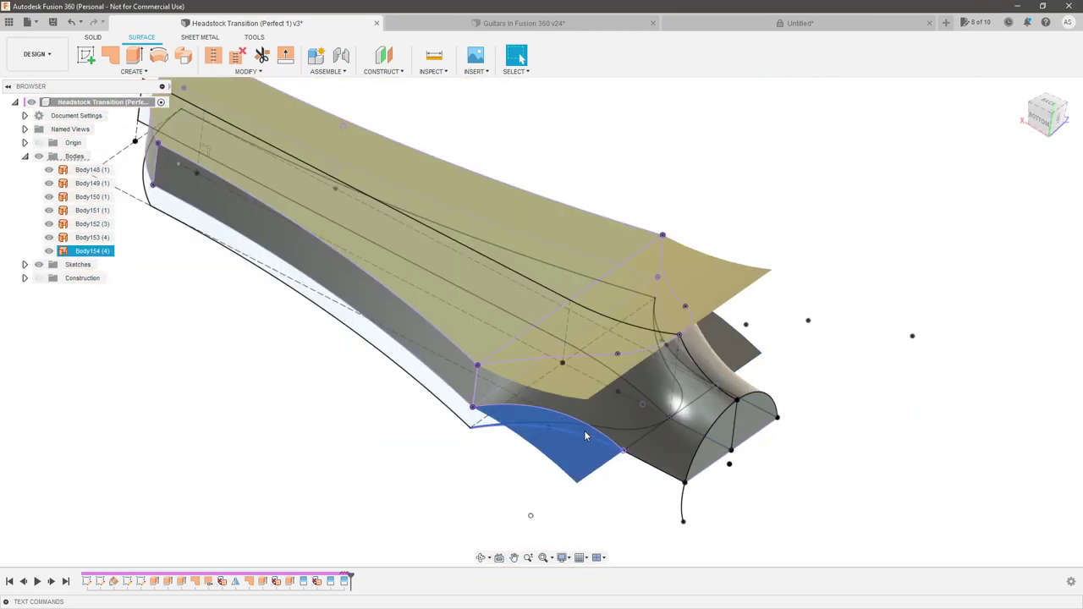
left_click(727, 291)
left_click(841, 329)
middle_click_drag(843, 341, 756, 387, "shift")
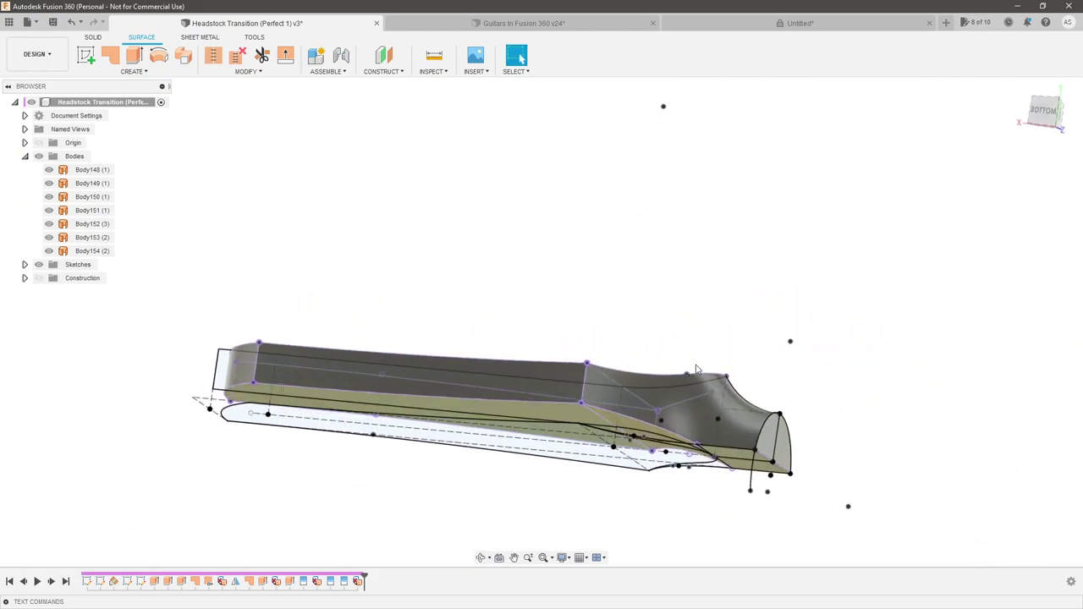
middle_click_drag(503, 280, 315, 222, "shift")
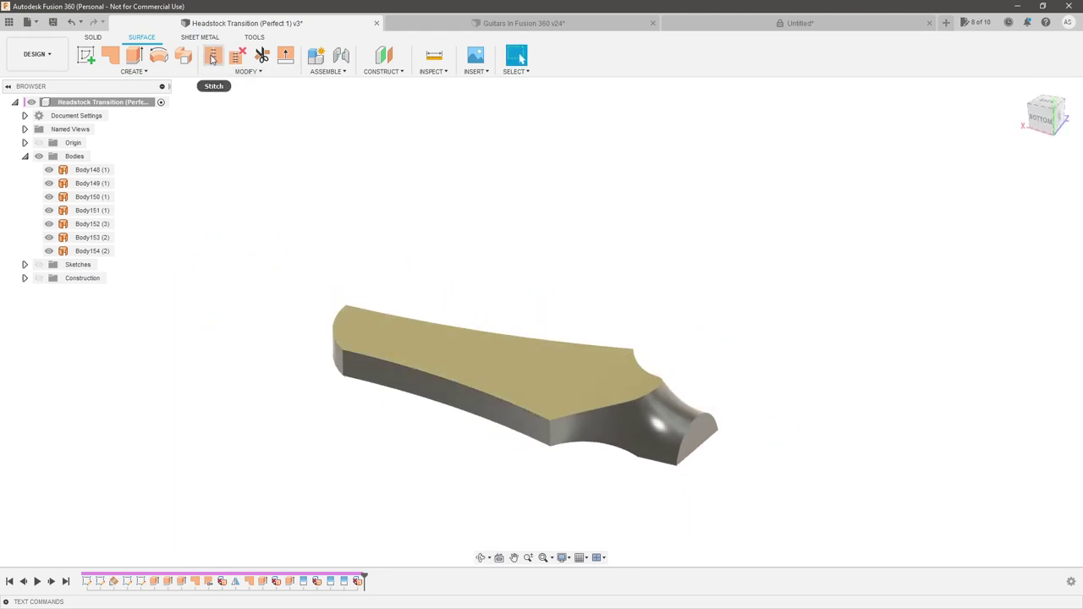
Stitch all seven headstock and neck surface bodies into one body
left_click_drag(320, 274, 807, 545)
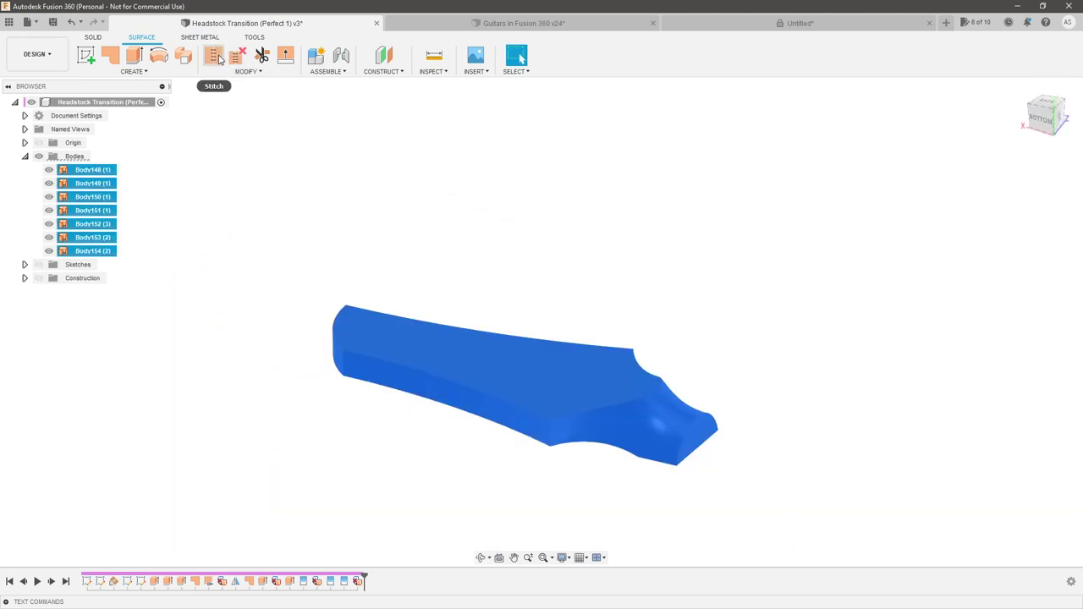
left_click(214, 56)
left_click(1017, 351)
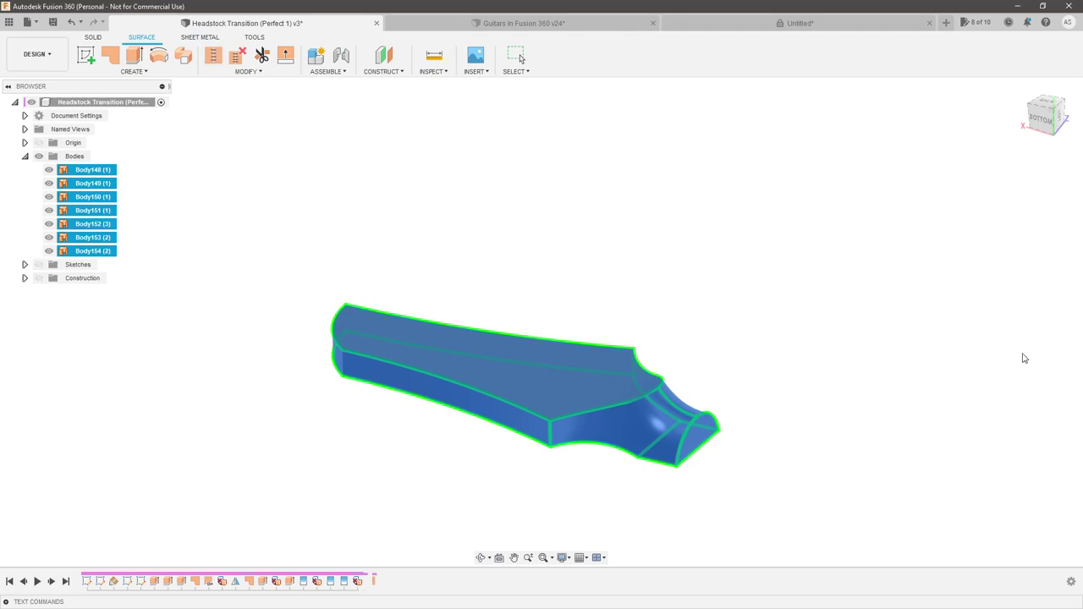
scroll(519, 459, "up", 3)
middle_click_drag(520, 459, 564, 452, "shift")
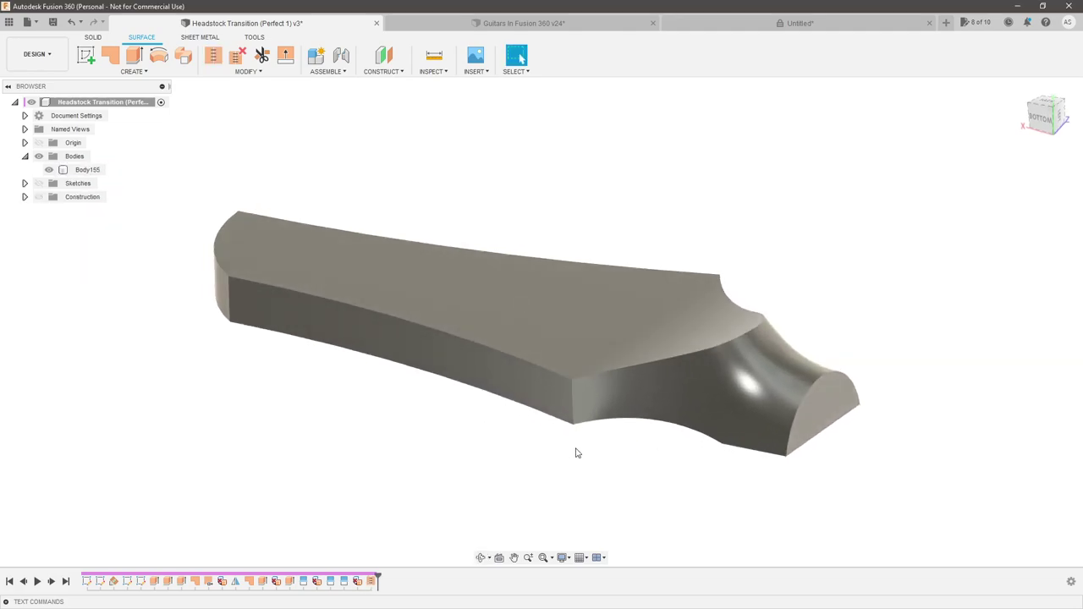
Section the stitched body along its lengthwise centre plane to inspect the inside, then leave the section analysis
left_click(432, 71)
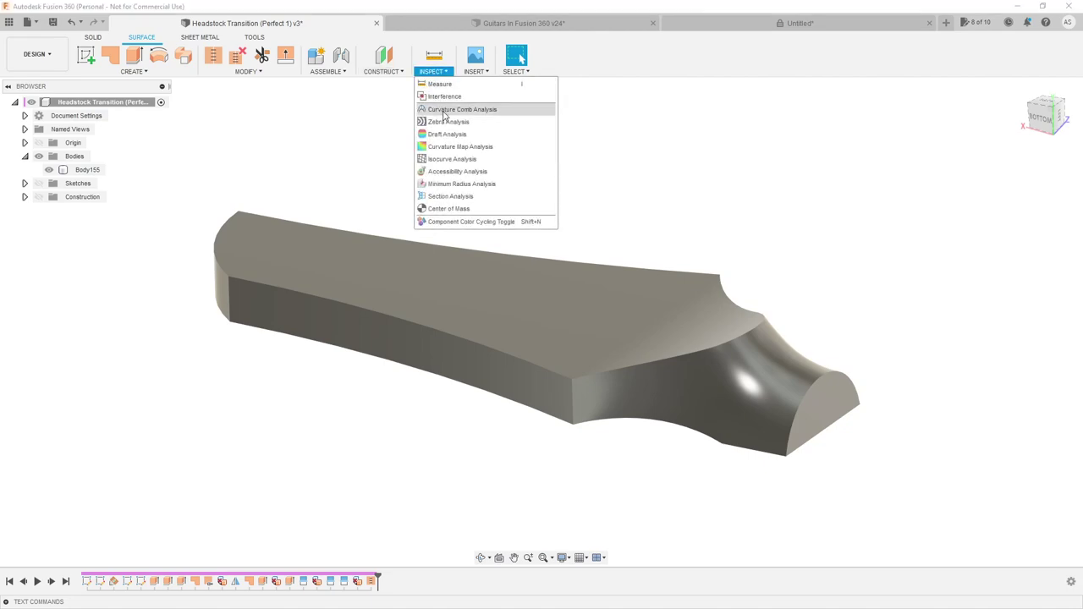
left_click(464, 206)
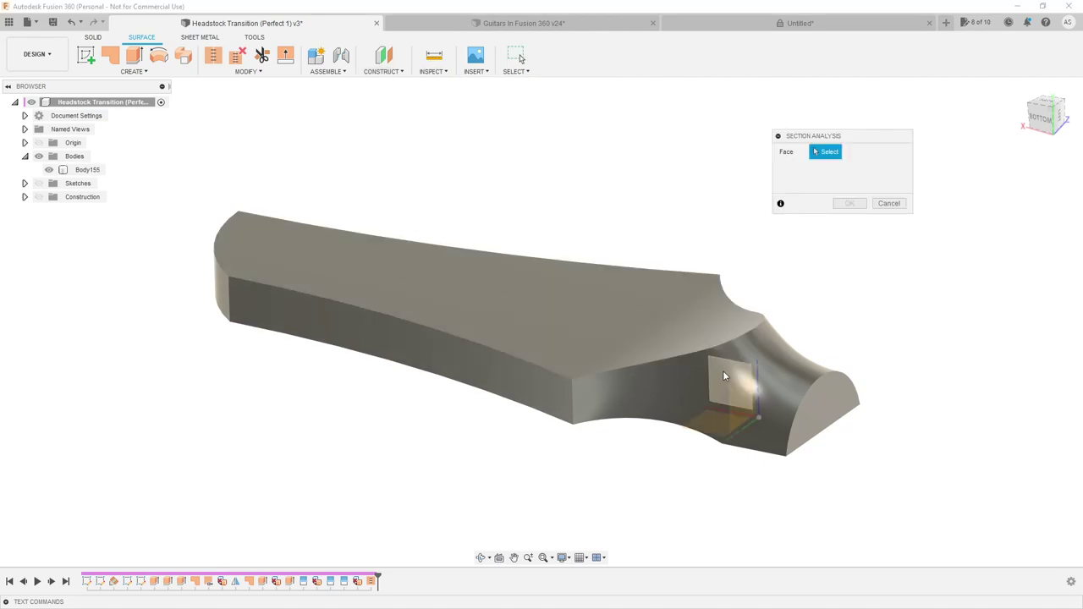
left_click(723, 371)
mouse_move(740, 429)
left_mouse_down()
mouse_move(688, 459)
mouse_move(781, 406)
mouse_move(745, 426)
left_mouse_up()
left_click(889, 256)
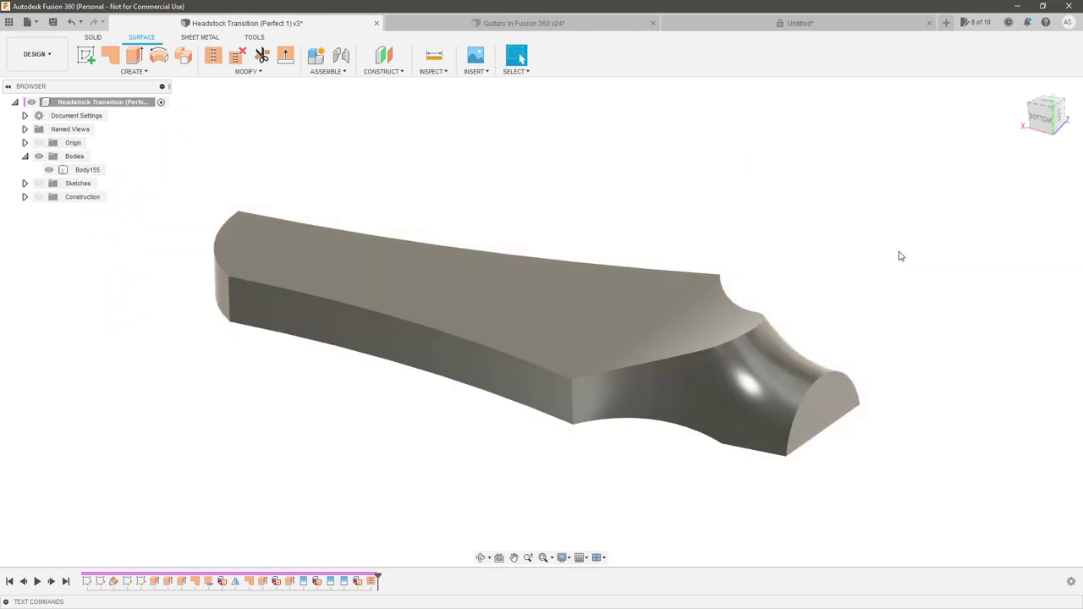
Section the separate, unstitched surface bodies along the lengthwise centre plane to inspect the inside, then cancel the section and restore the stitched body
left_click(429, 73)
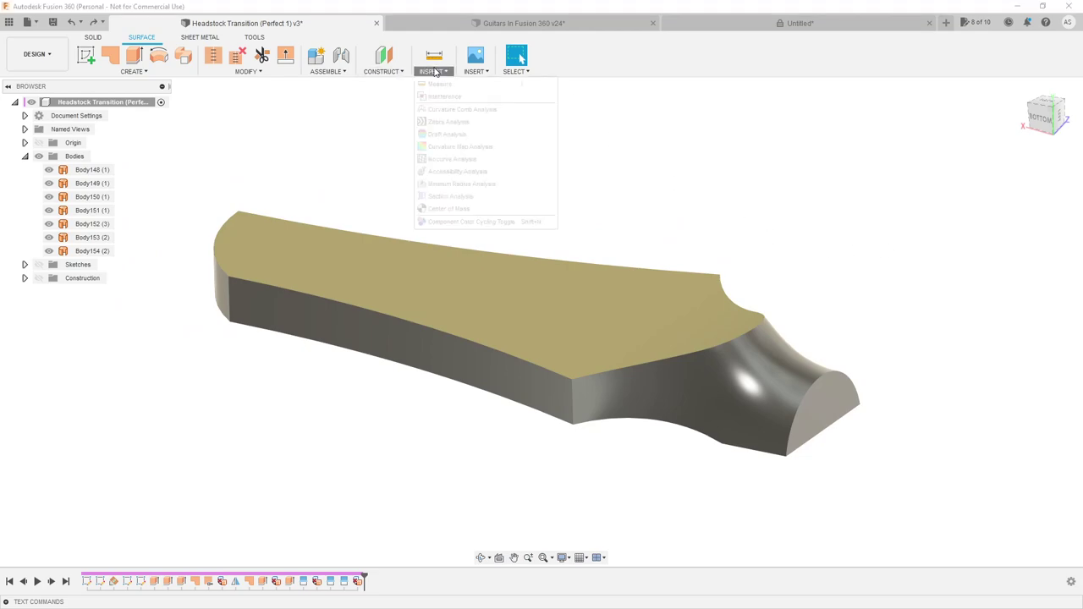
left_click(472, 200)
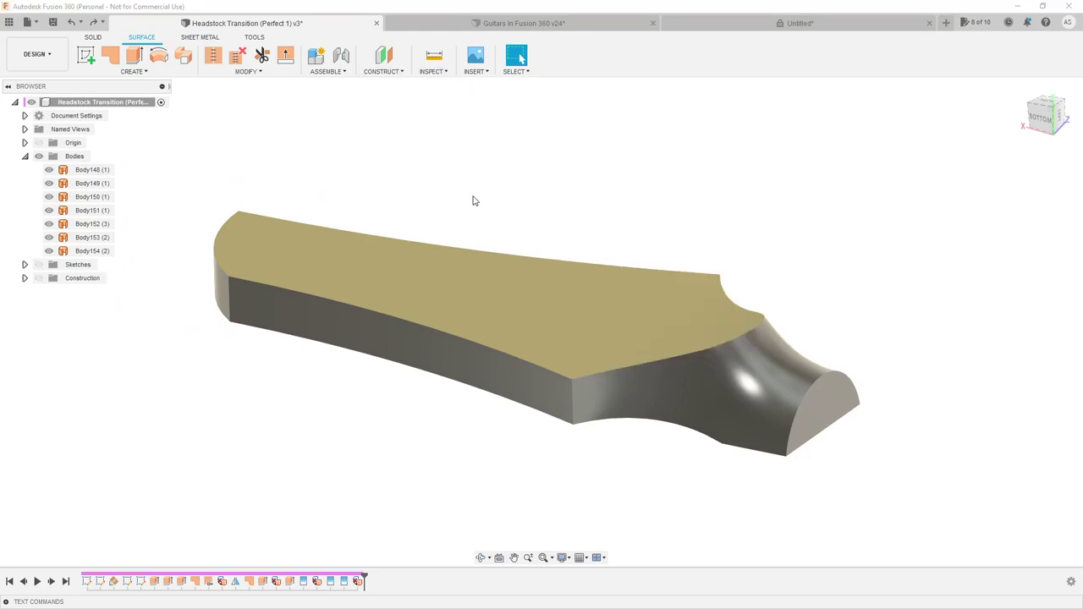
left_click(725, 376)
left_click_drag(741, 429, 714, 442)
middle_click_drag(713, 442, 657, 454, "shift")
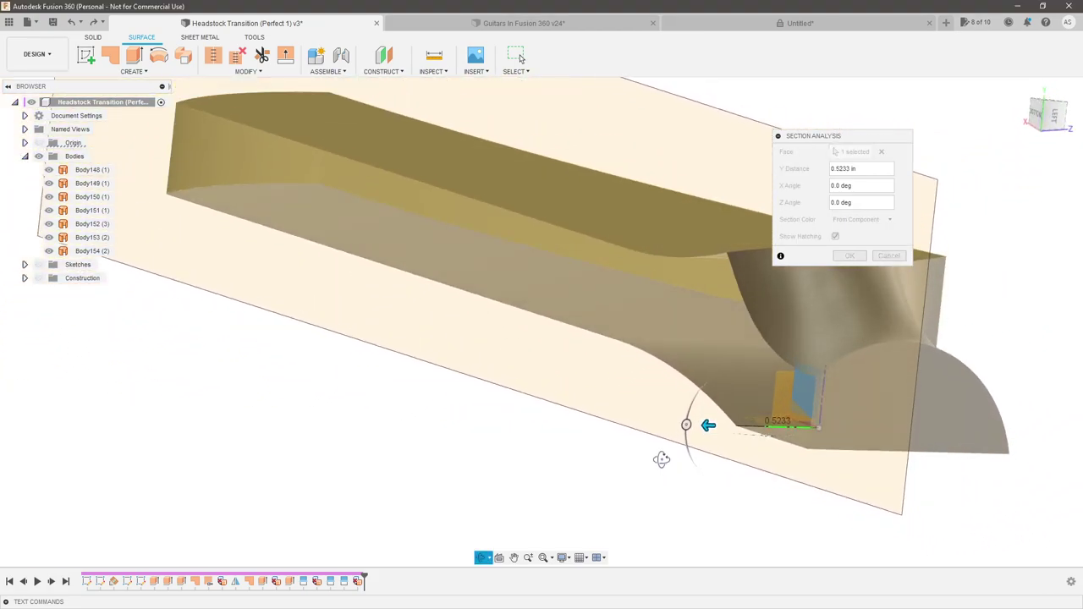
left_click(886, 254)
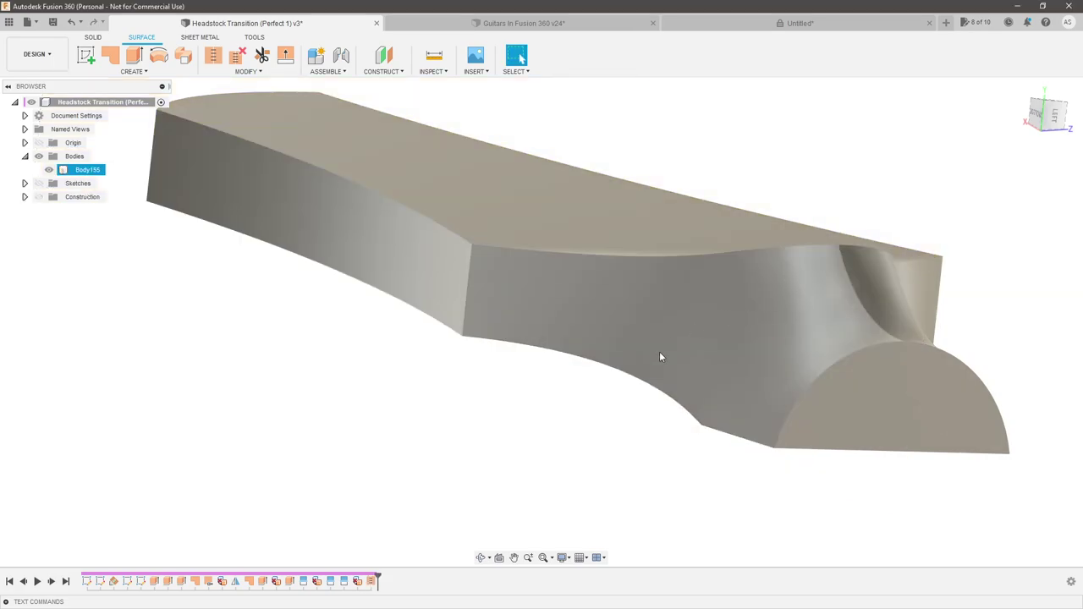
Run a section analysis on the restored solid body to compare its inside with the unstitched surfaces, then leave the analysis
scroll(616, 411, "down", 2)
left_click(445, 72)
left_click(436, 72)
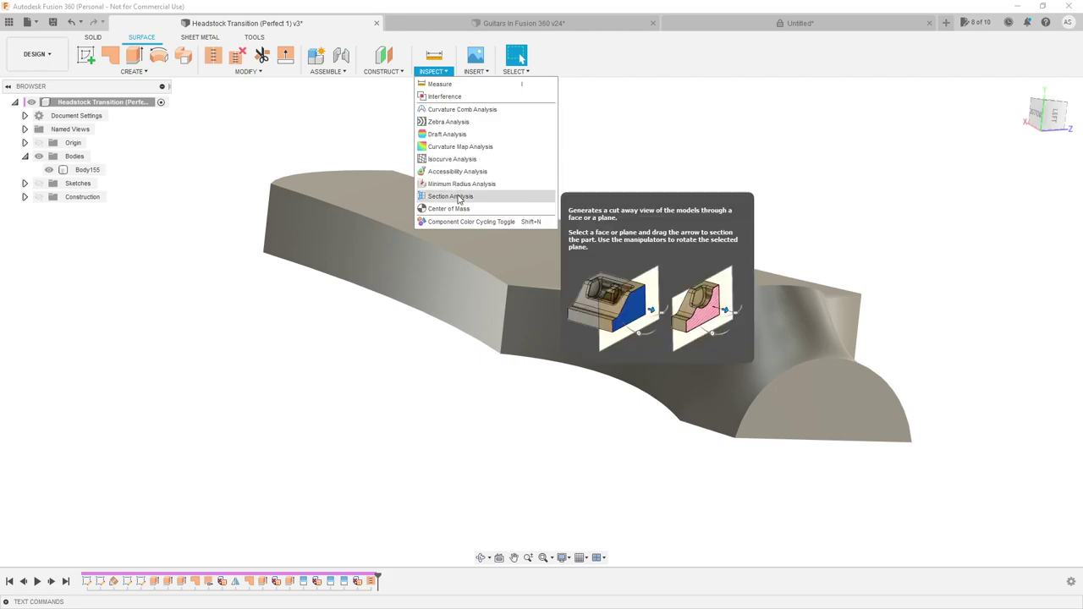
left_click(450, 197)
mouse_move(735, 390)
middle_mouse_down("shift")
mouse_move(708, 399)
mouse_move(805, 425)
mouse_move(736, 347)
mouse_move(620, 273)
mouse_move(709, 263)
mouse_move(762, 278)
mouse_move(767, 243)
mouse_move(764, 271)
mouse_move(605, 243)
middle_mouse_up("shift")
left_click(853, 418)
key("Escape")
Apply a wood appearance to the whole headstock body and view it from the neck end
middle_click_drag(664, 224, 378, 312, "shift")
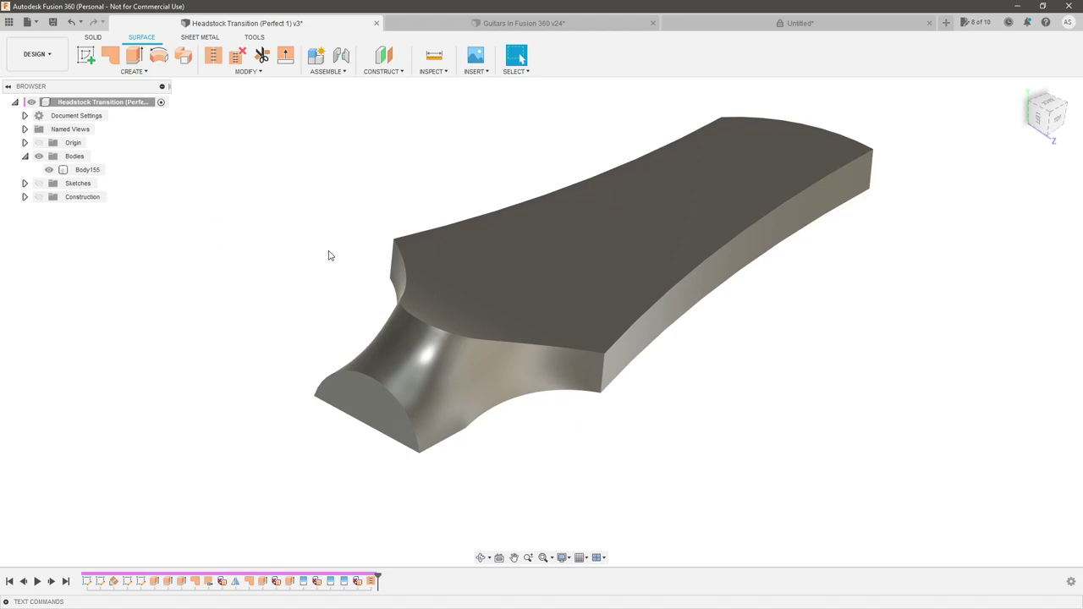
key("a")
left_click_drag(923, 252, 630, 279)
left_click(1056, 539)
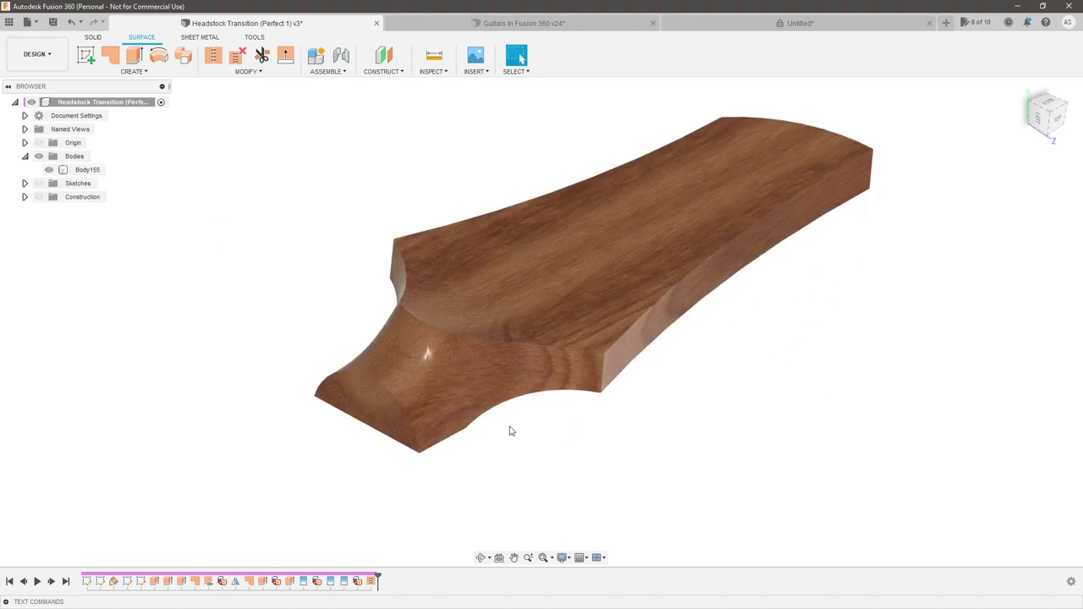
left_click(311, 397)
middle_click_drag(306, 299, 292, 353, "shift")
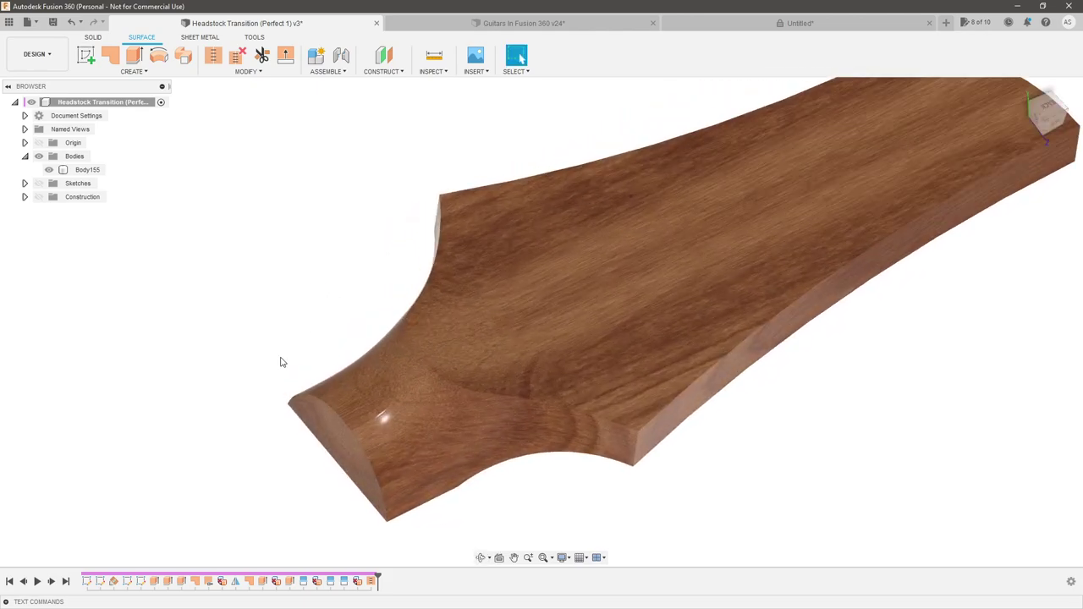
Open the first sketch and set the radius of the outer arc flaring from the neck to the wide corner to 0.75 in
double_click(88, 581)
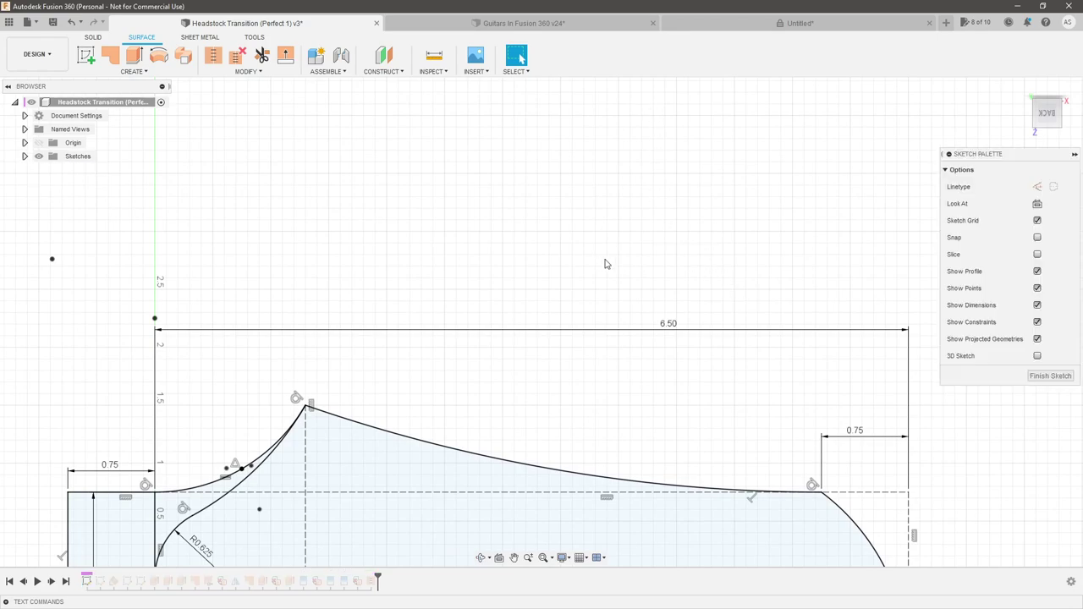
scroll(609, 267, "down", 5)
scroll(404, 520, "up", 3)
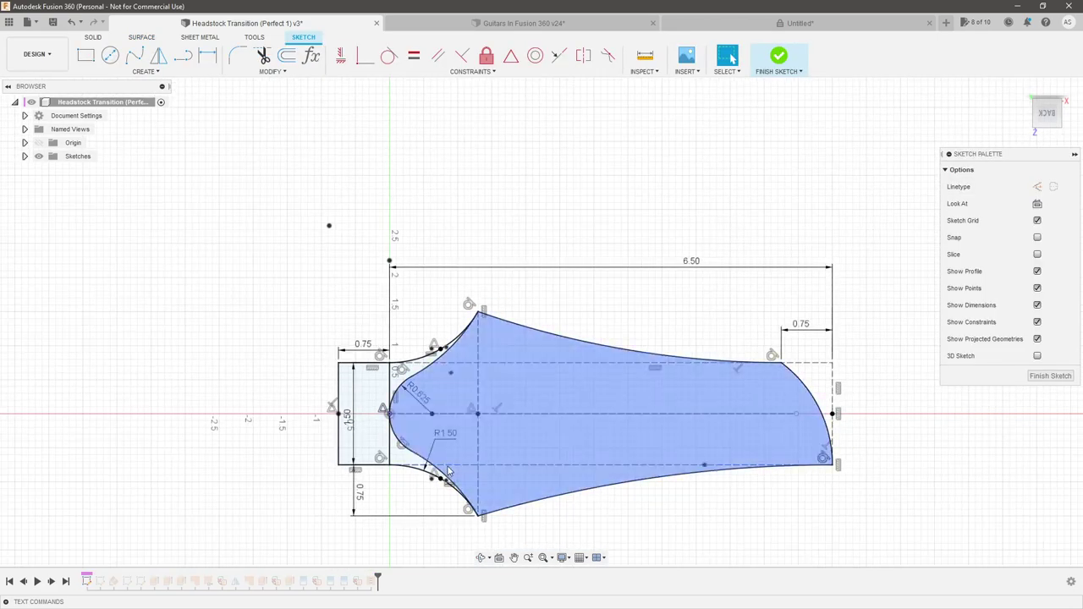
double_click(435, 440)
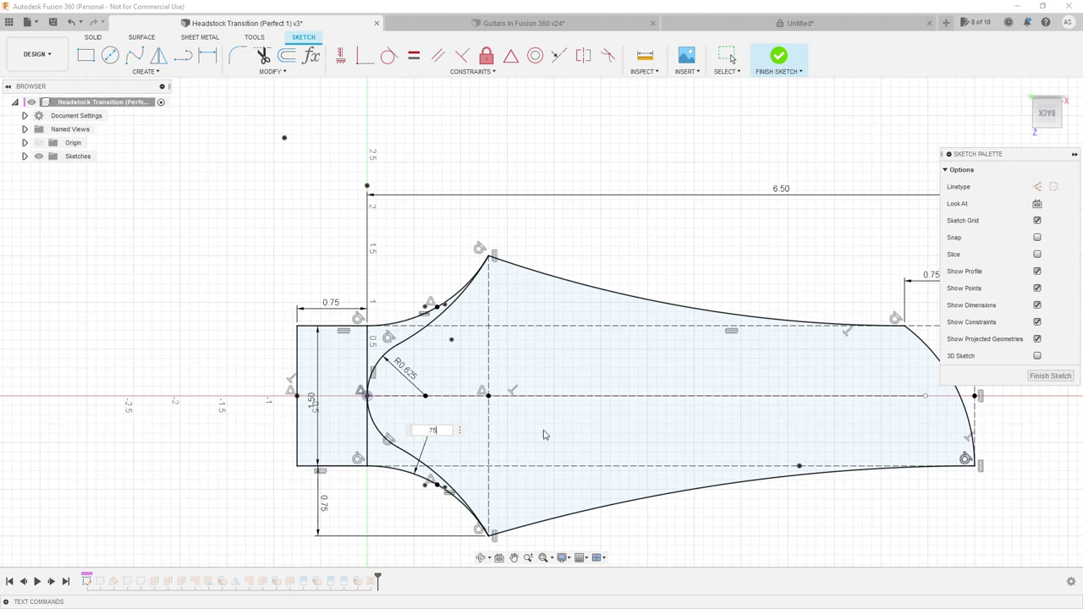
type(".75")
key("Return")
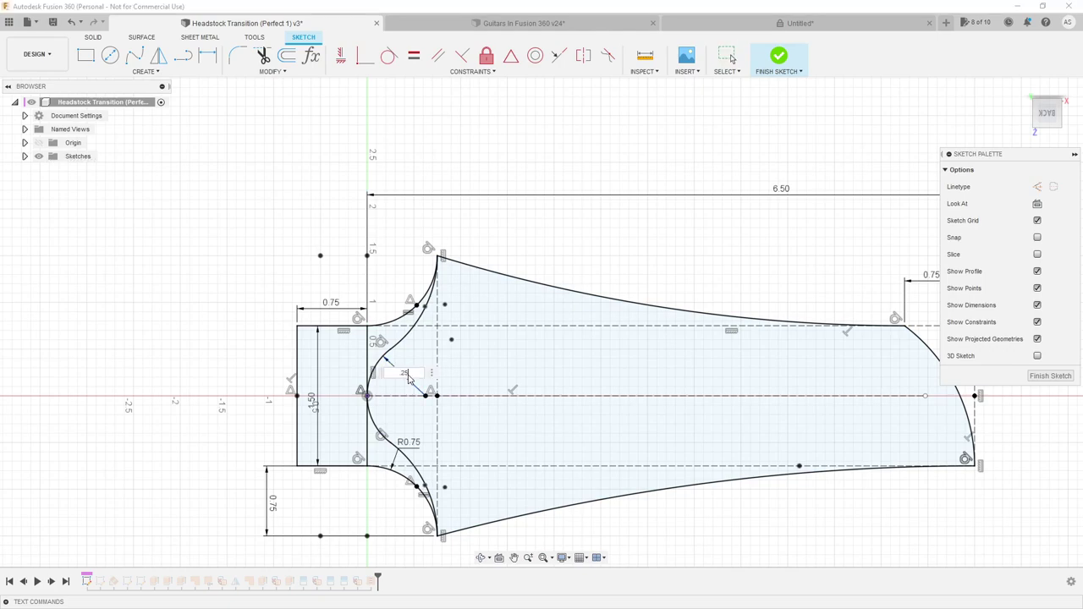
Set the radius of the inner transition curve's rounded tip to 0.25 in, finish the sketch and inspect the rebuilt body
key("Return")
left_click(1049, 376)
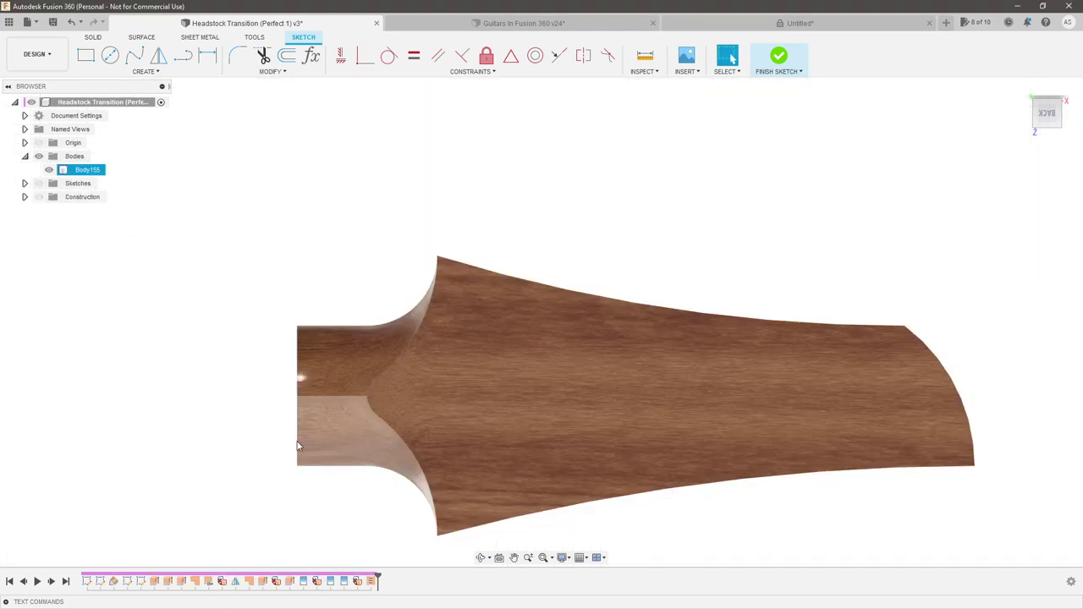
scroll(274, 442, "up", 3)
middle_click_drag(273, 442, 558, 461, "shift")
Reopen the first sketch, try to set the outer flare arc's radius to 2 in, and undo the change
double_click(85, 580)
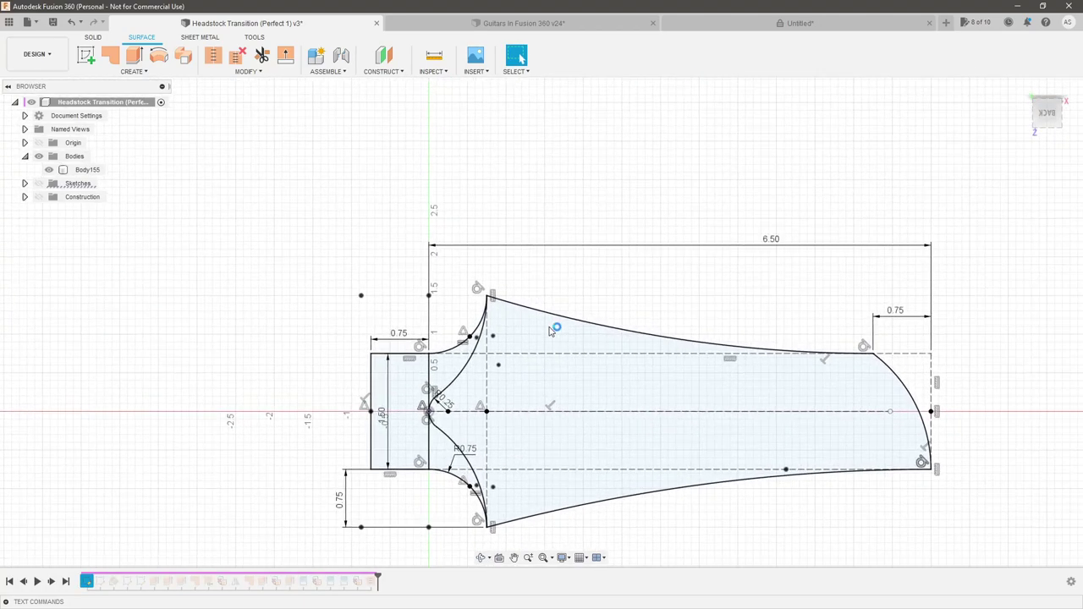
double_click(347, 506)
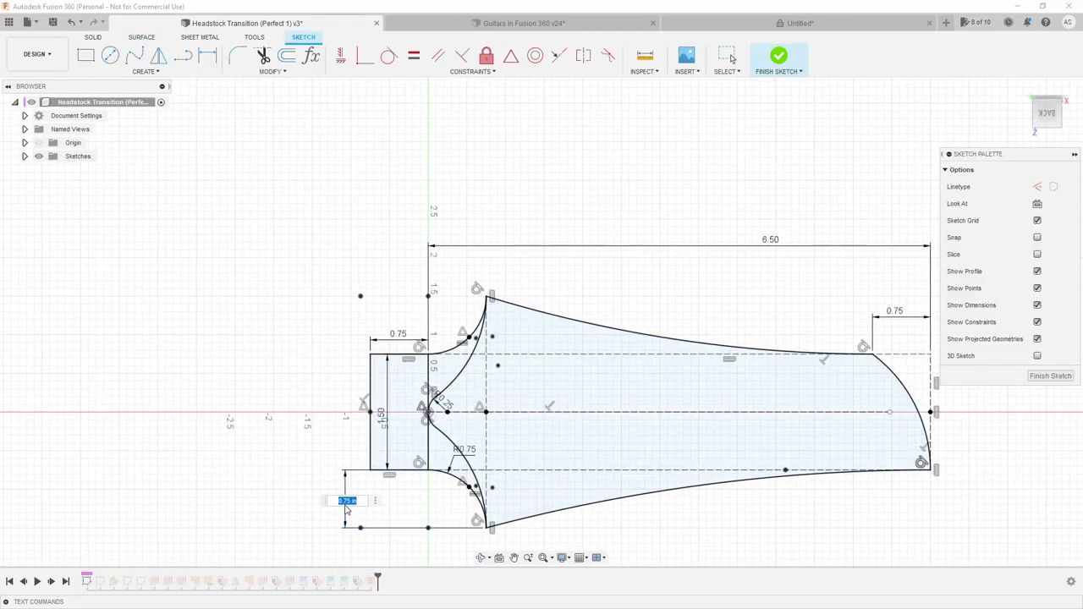
key("Return")
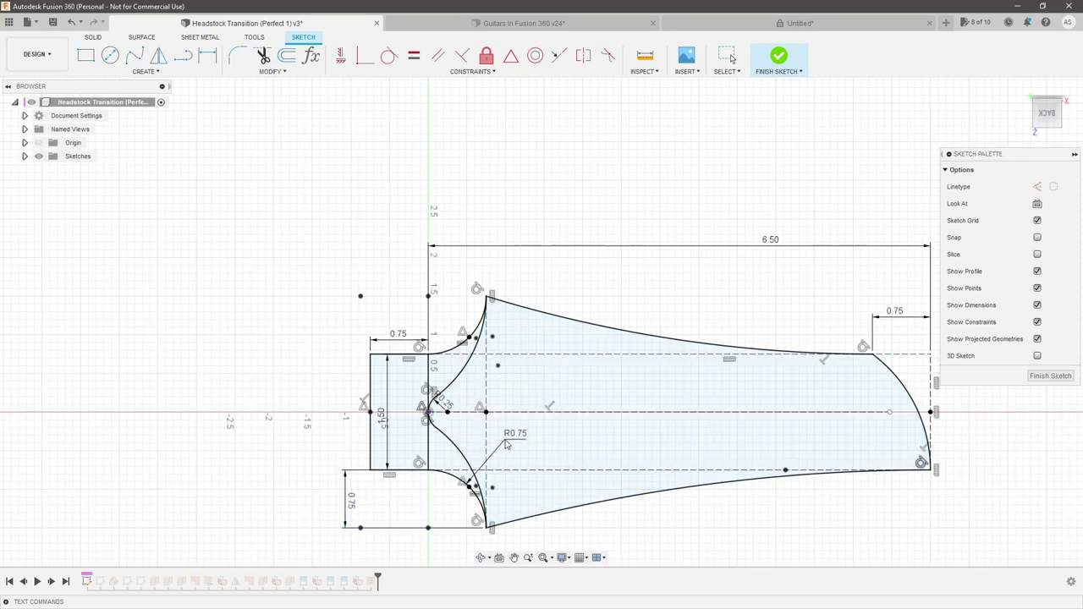
double_click(515, 435)
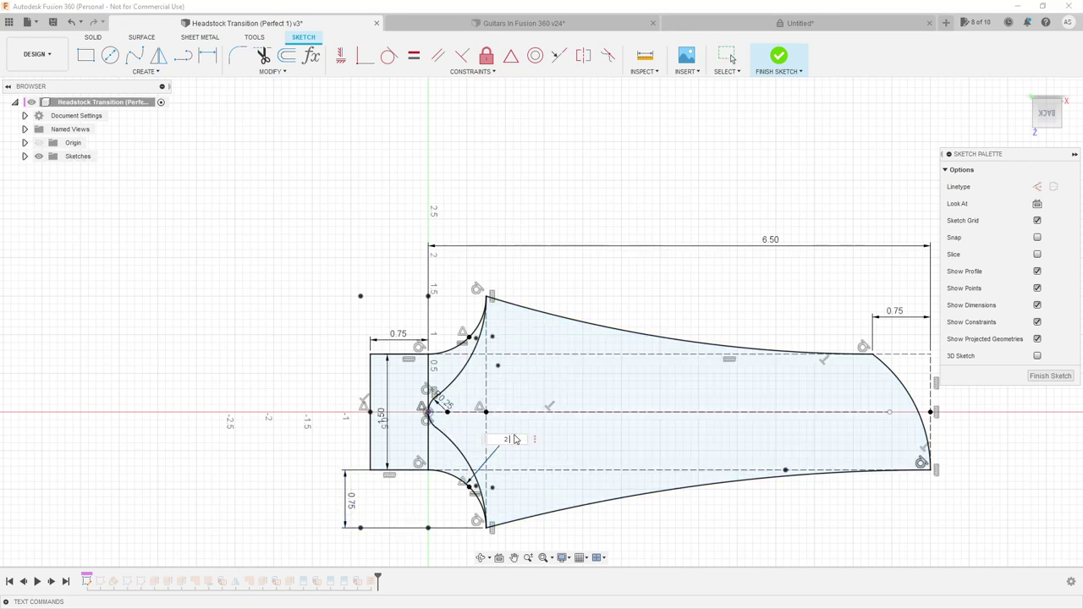
key("Return")
key("ctrl+z")
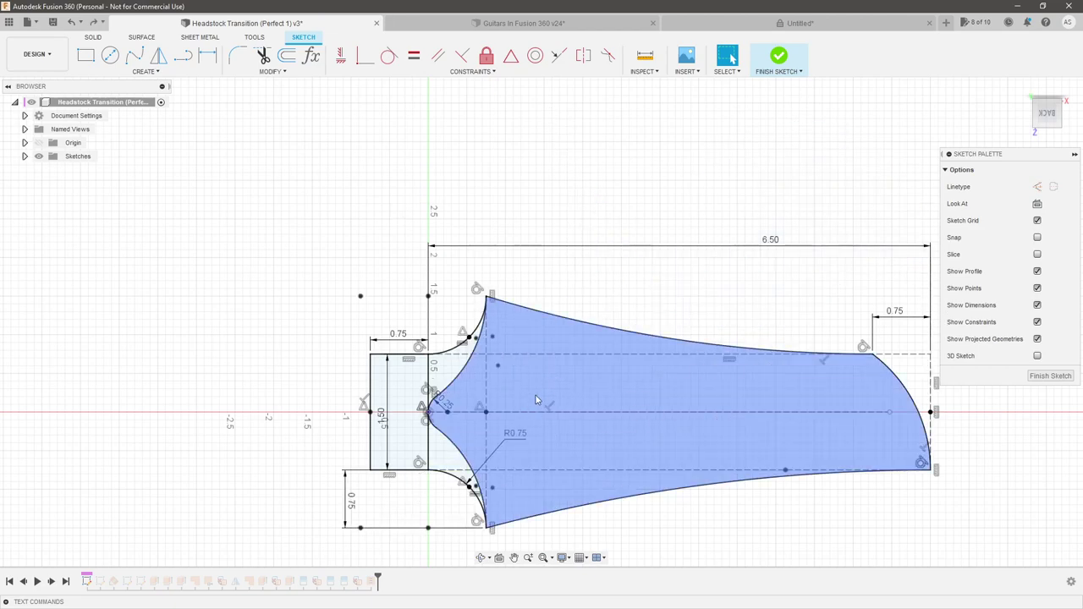
double_click(514, 435)
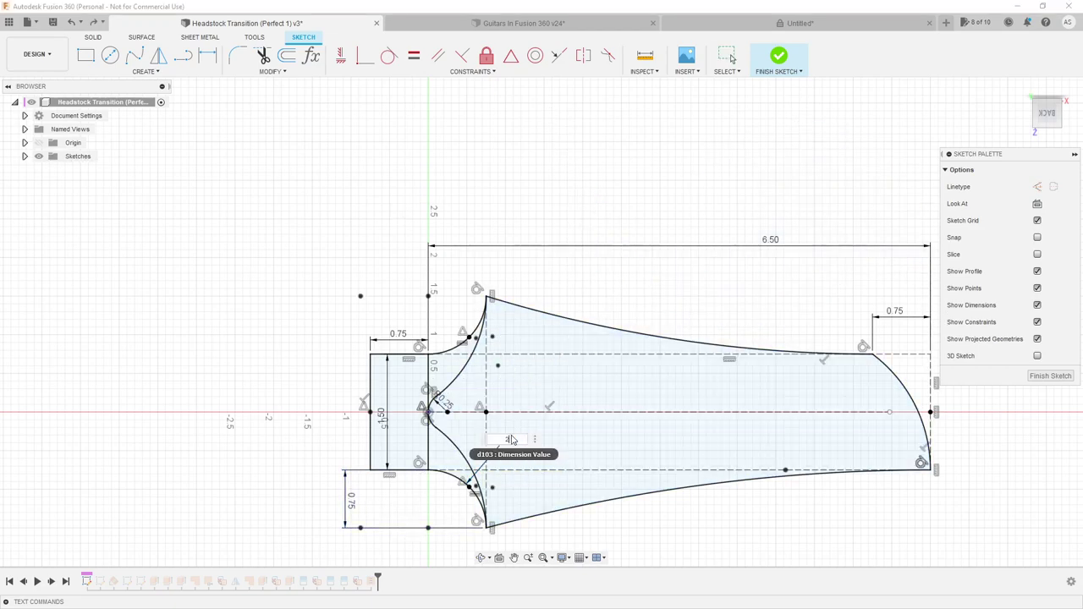
key("Return")
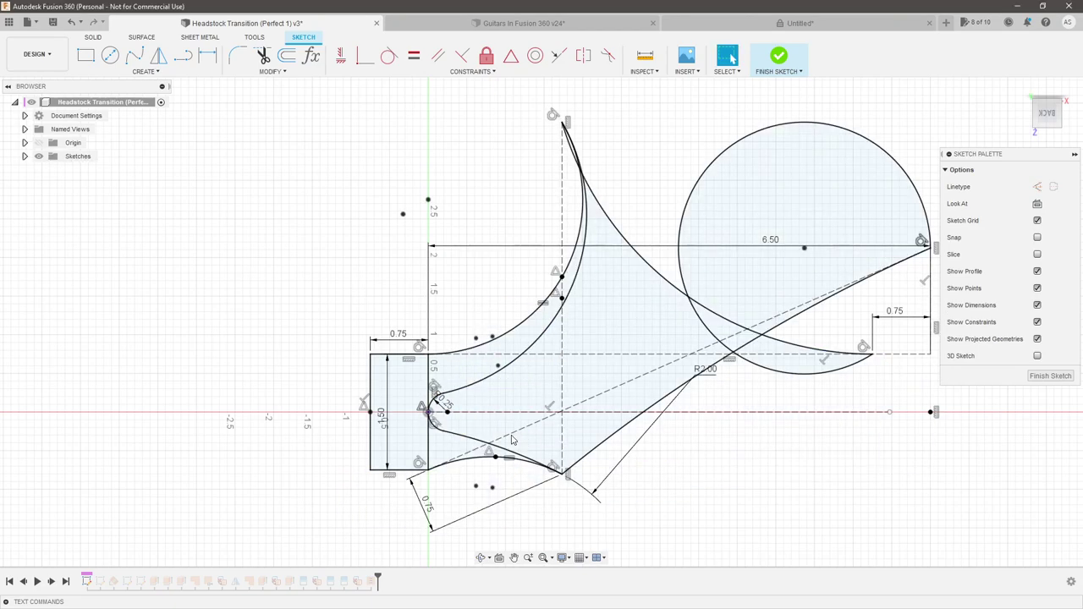
key("ctrl+z")
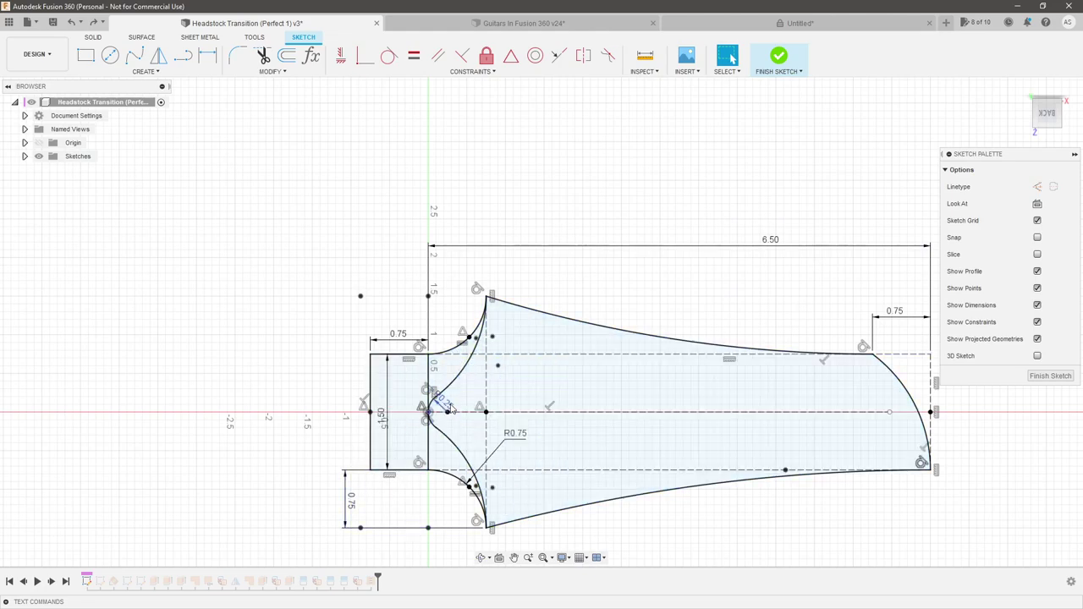
Set the inner curve's tip radius to 0.625 in and the outer flare arc's radius to 1.5 in
double_click(450, 408)
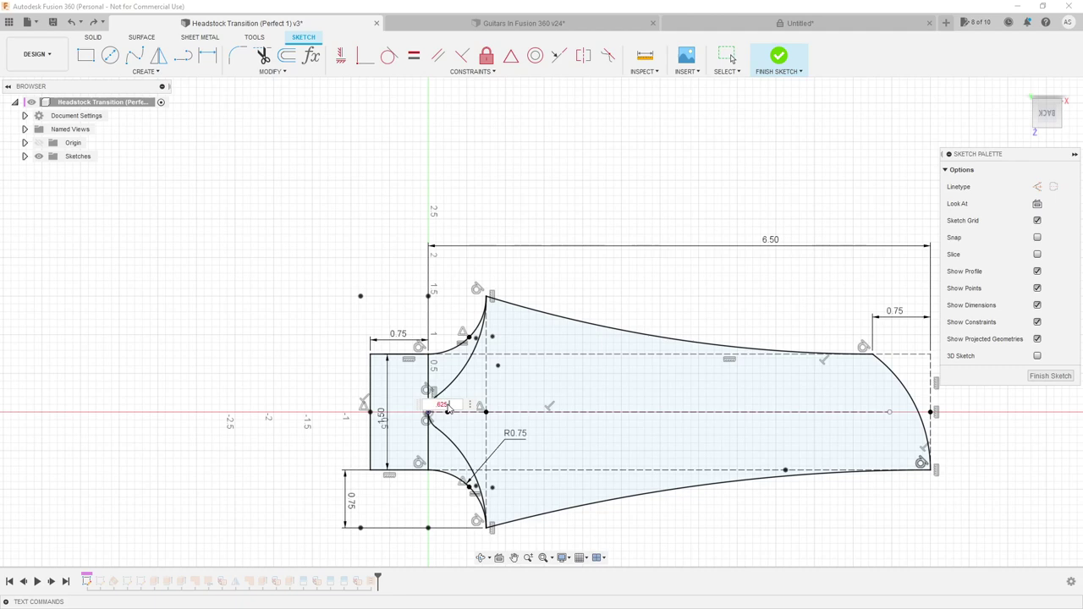
key("Return")
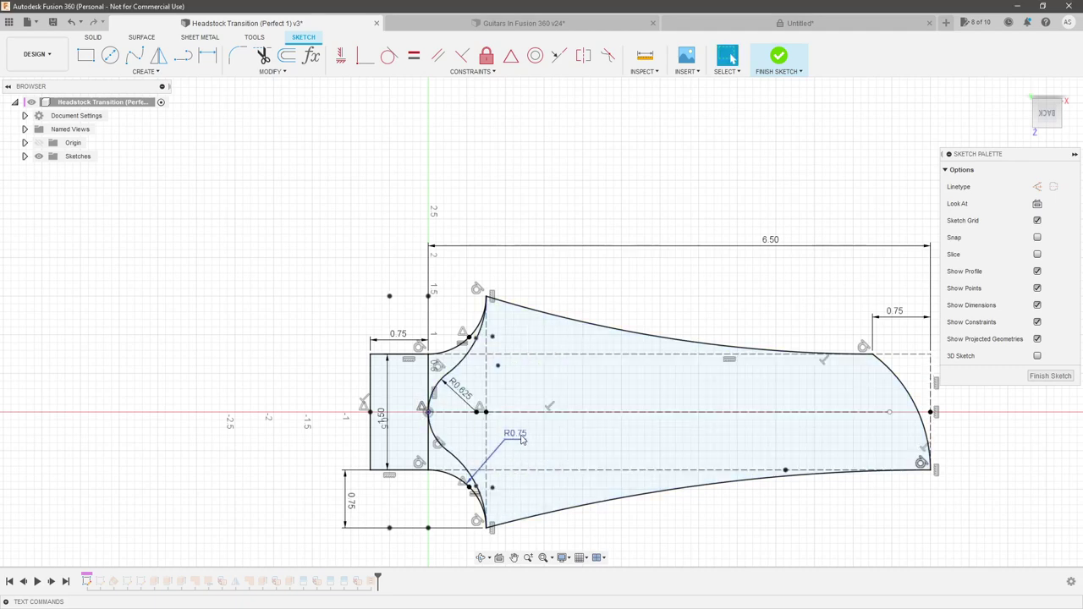
double_click(518, 435)
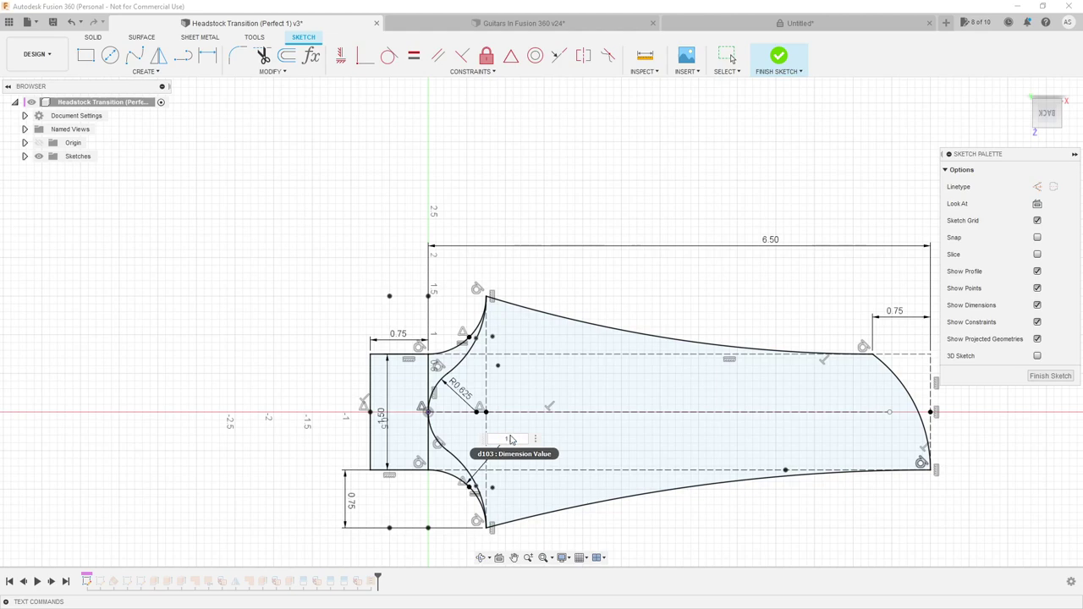
type("1.5")
key("Return")
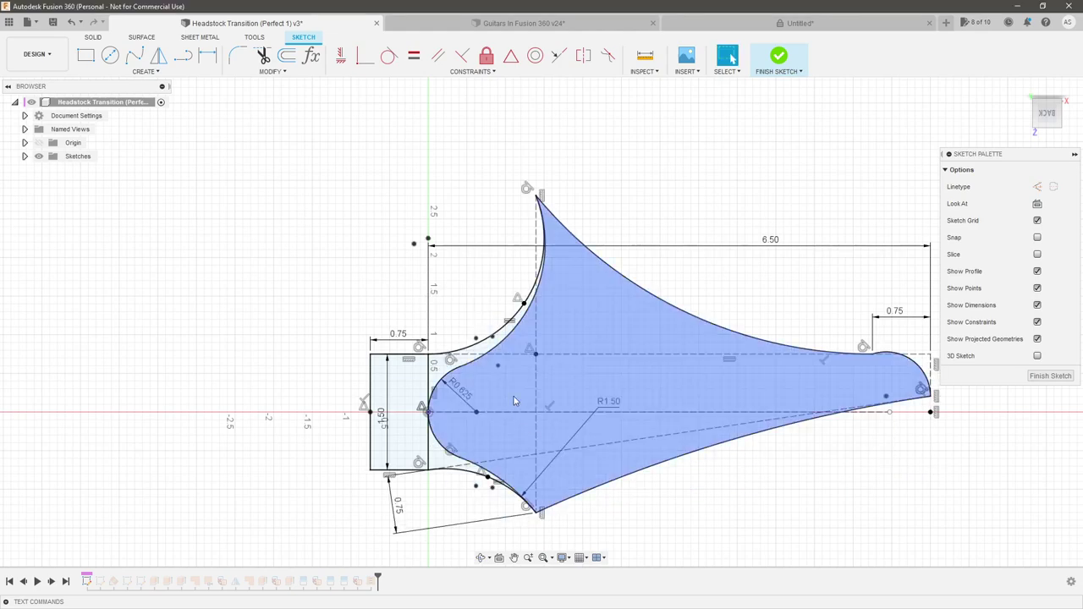
Undo the radius edits in the outline sketch until the original transition shape is back
scroll(510, 412, "down", 2)
scroll(510, 412, "up", 2)
key("ctrl+z")
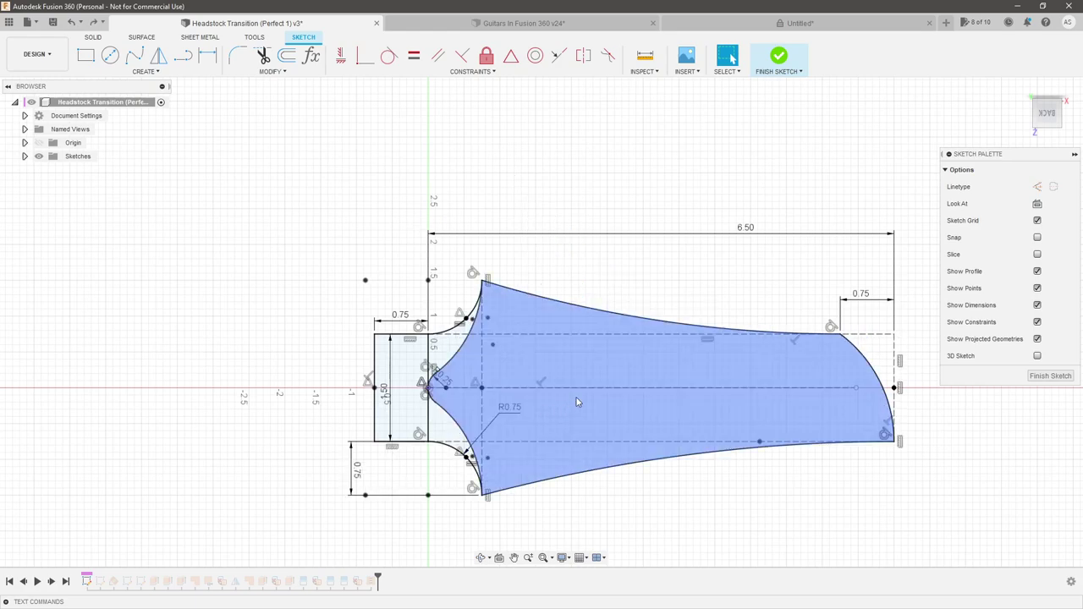
key("ctrl+z")
key("ctrl+z")
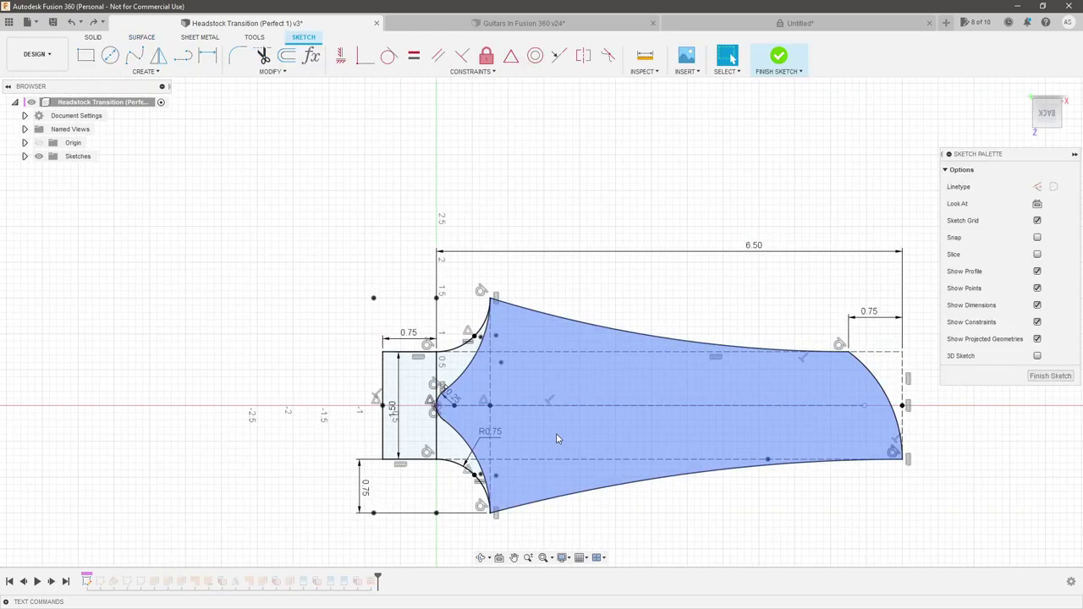
Try outer flare arc radii of 2 in and then 3 in, finish the sketch, hide the sketches and inspect the longer transition
double_click(499, 432)
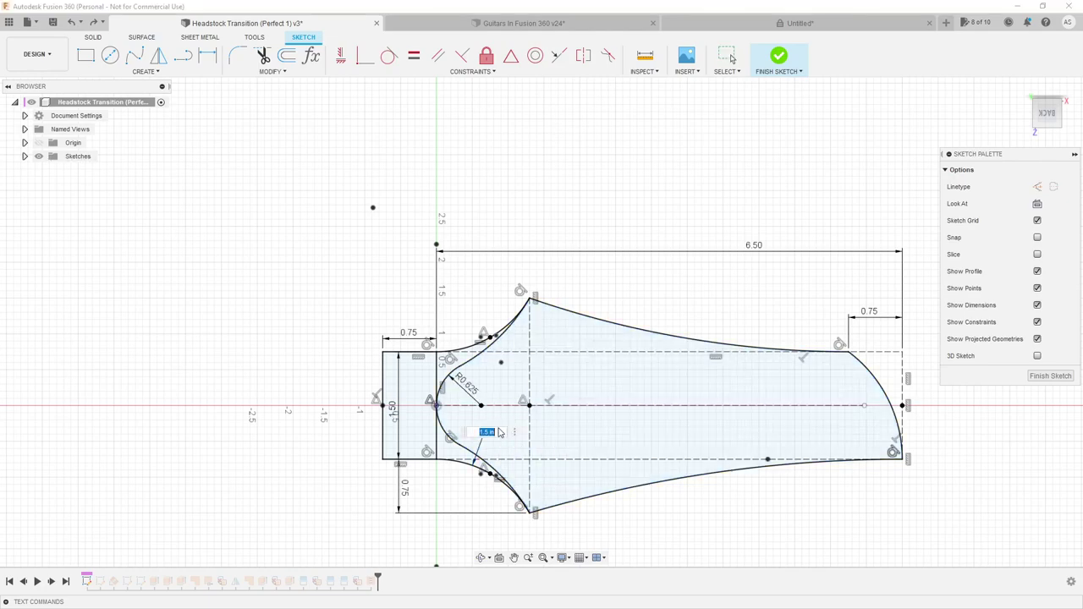
type("2")
key("Return")
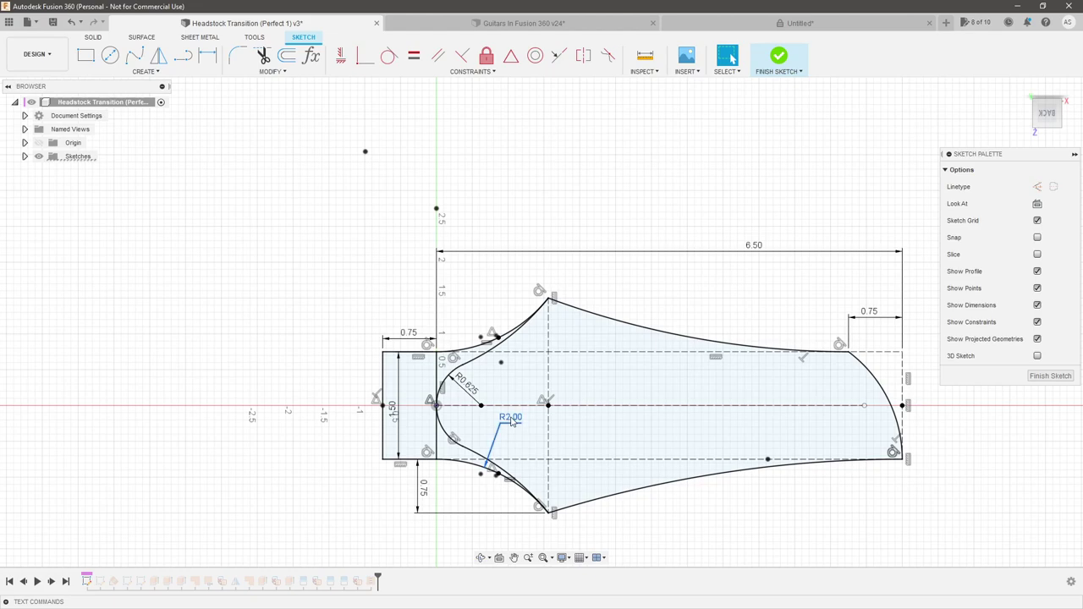
double_click(510, 418)
type("3")
key("Return")
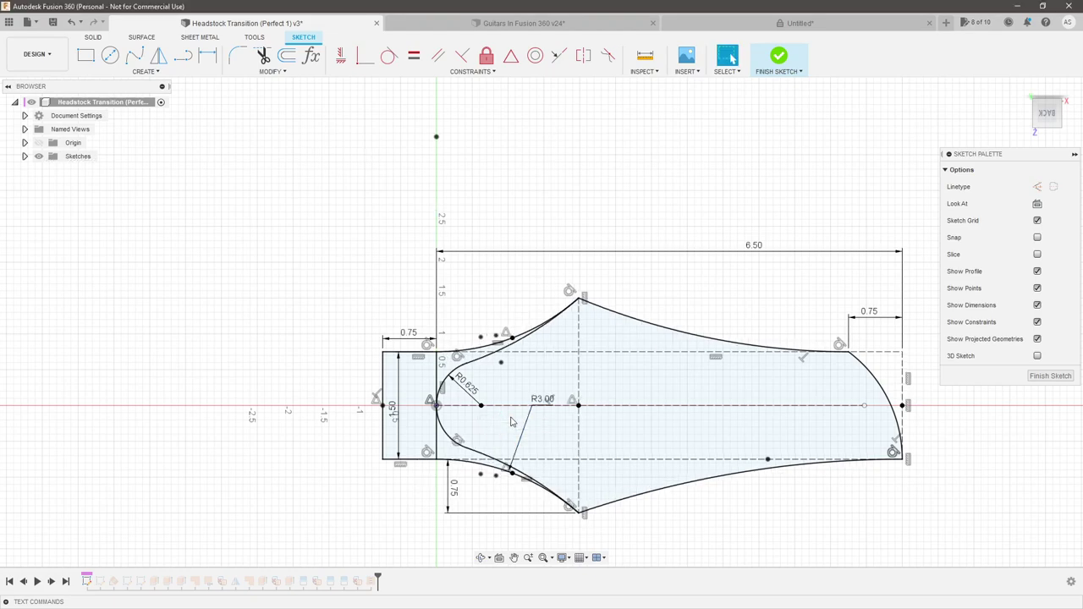
left_click(1050, 376)
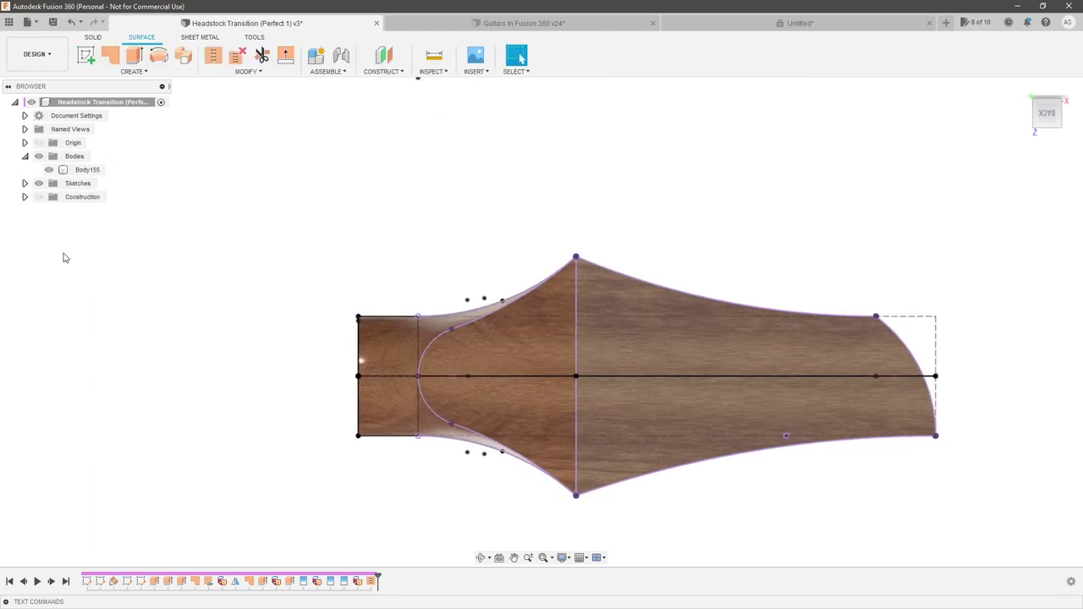
left_click(39, 183)
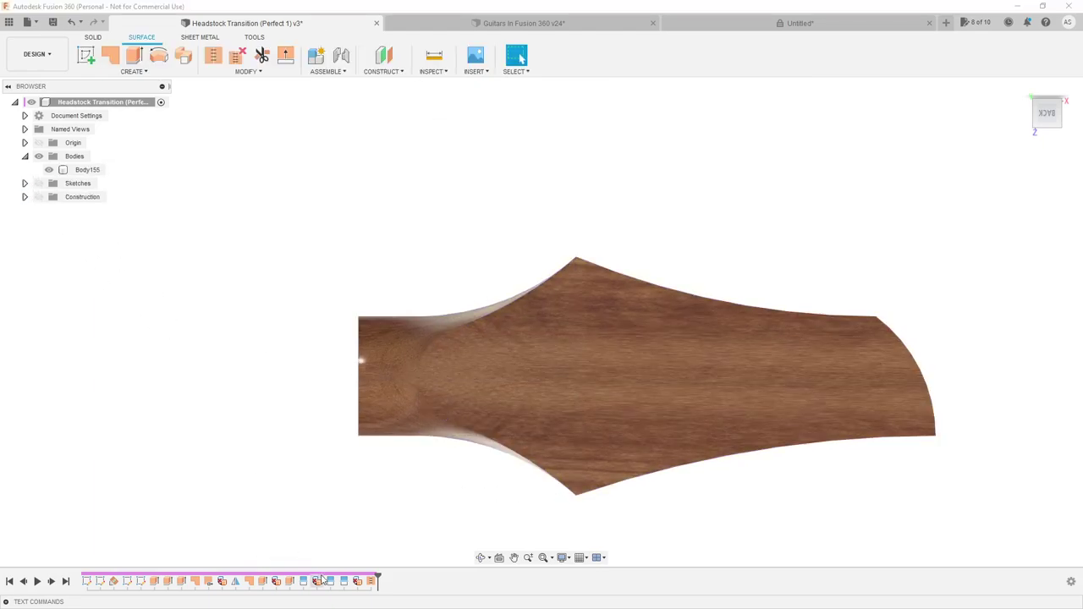
middle_click_drag(354, 538, 608, 477, "shift")
Return the outline sketch to the 1.50 in flare radius, finish it and hide the sketches to view the body
double_click(592, 457)
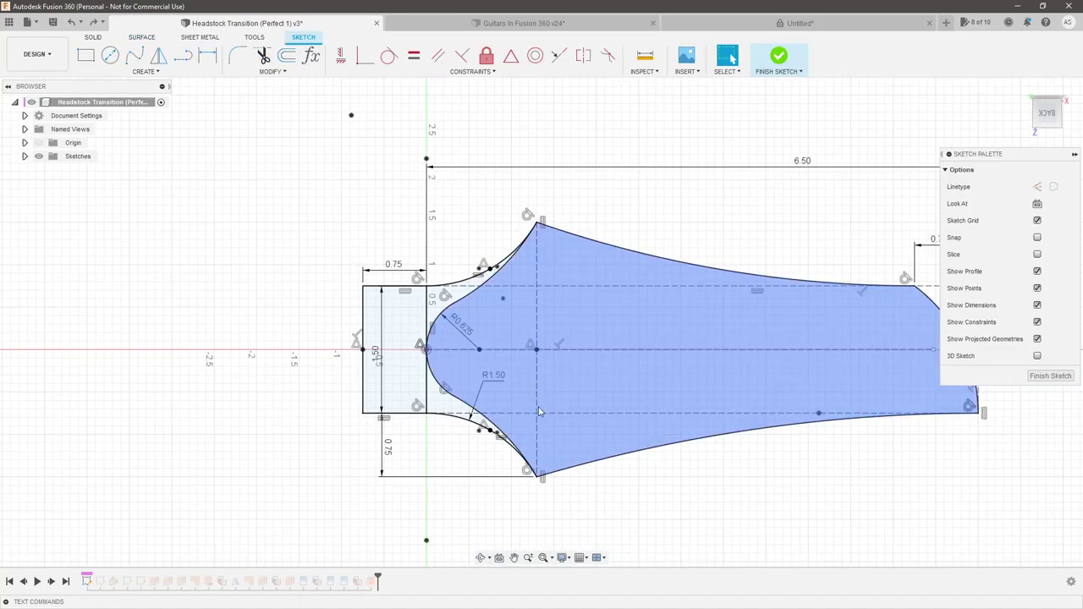
left_click(1050, 376)
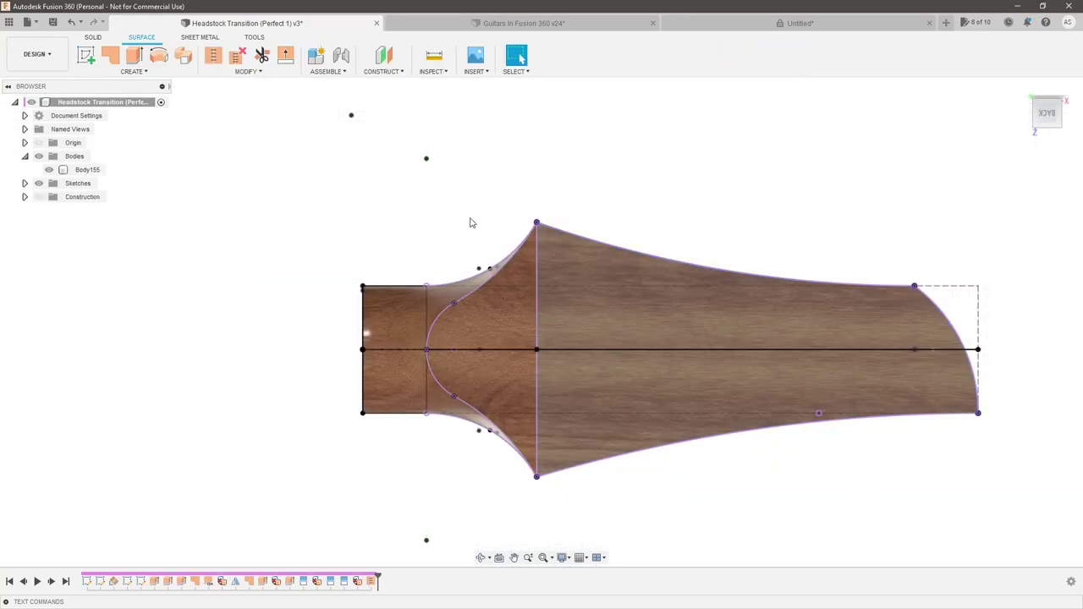
left_click(38, 182)
middle_click_drag(38, 183, 445, 181, "shift")
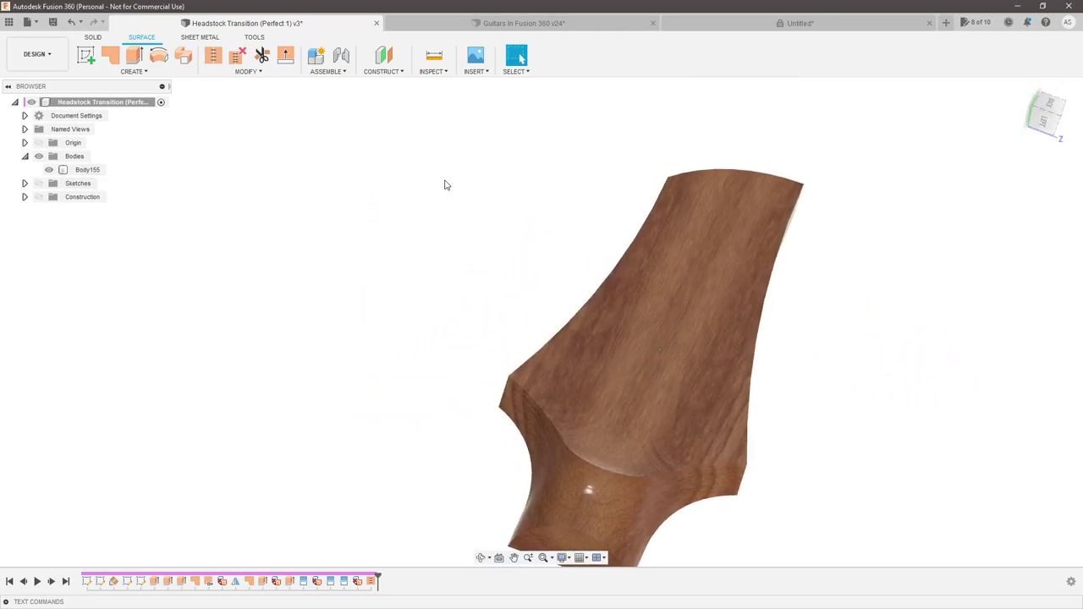
Create a zebra analysis on the headstock body with 20 repeats and examine the stripes across the transition
left_click(1054, 109)
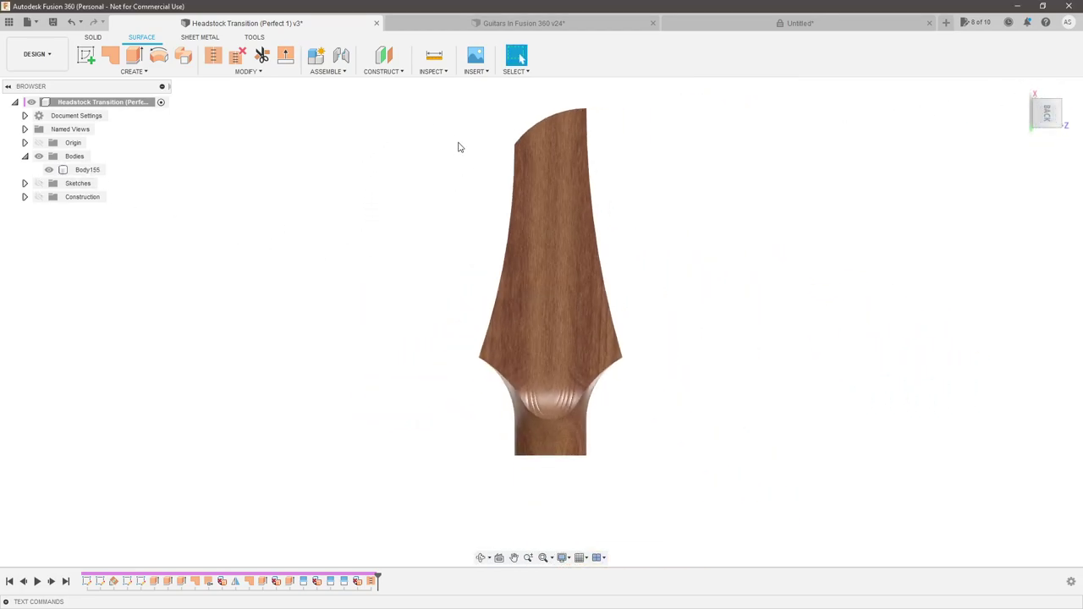
left_click(425, 72)
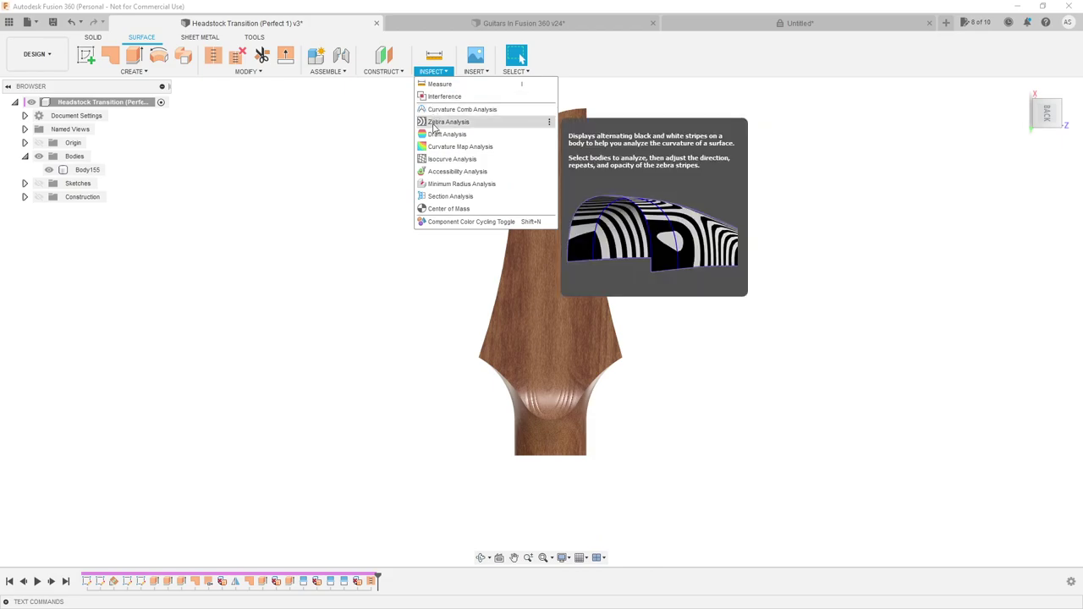
left_click(434, 123)
scroll(562, 440, "up", 3)
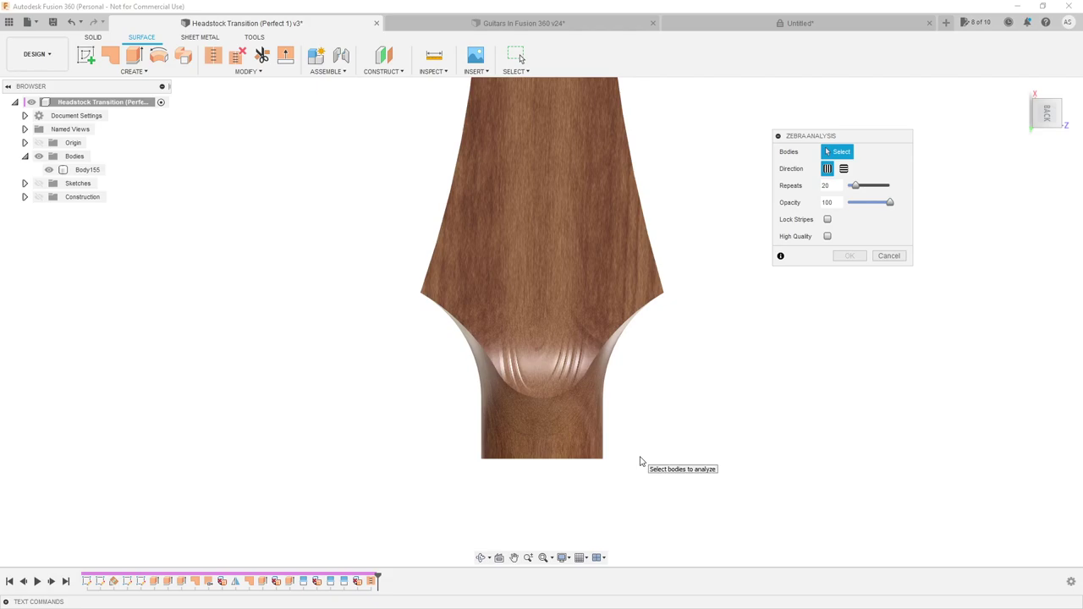
middle_click_drag(641, 462, 606, 429, "shift")
left_click(607, 428)
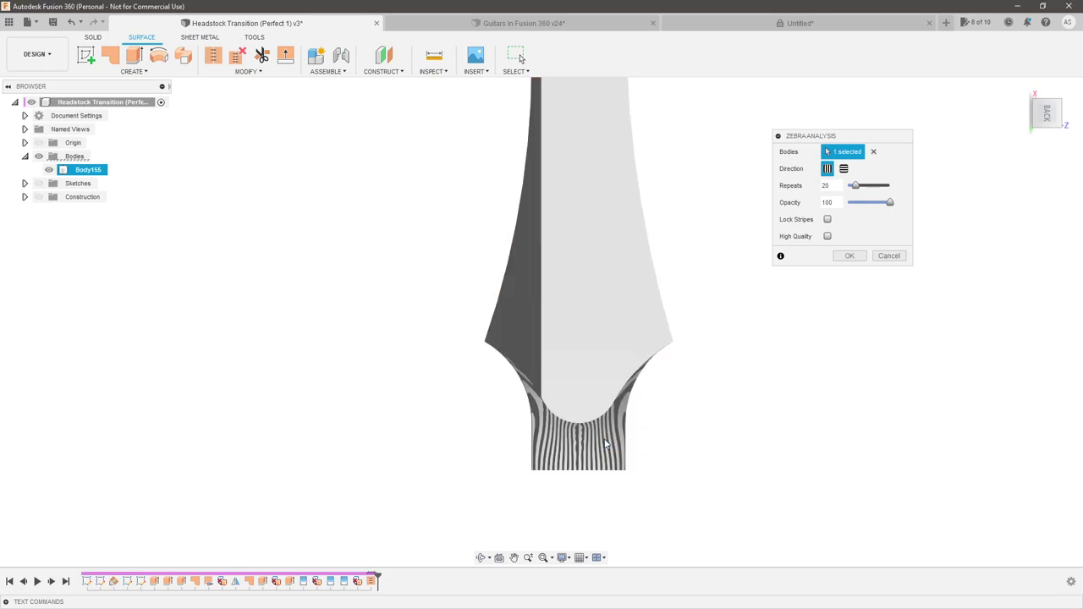
left_click(848, 257)
scroll(551, 493, "up", 2)
mouse_move(597, 489)
middle_mouse_down("shift")
mouse_move(599, 433)
mouse_move(643, 411)
mouse_move(611, 445)
middle_mouse_up("shift")
left_click(520, 495)
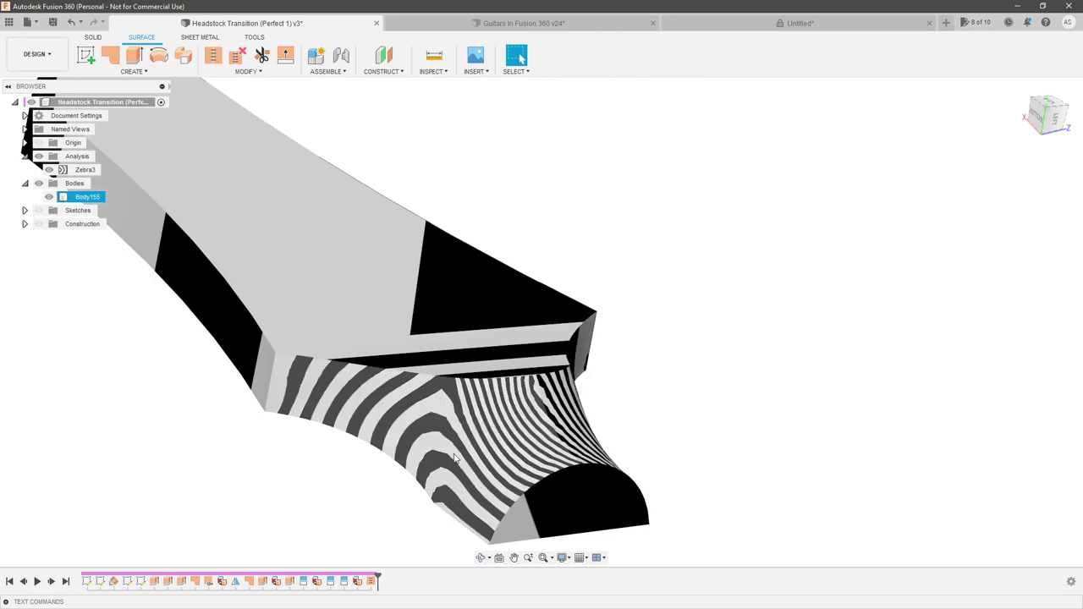
scroll(559, 495, "down", 3)
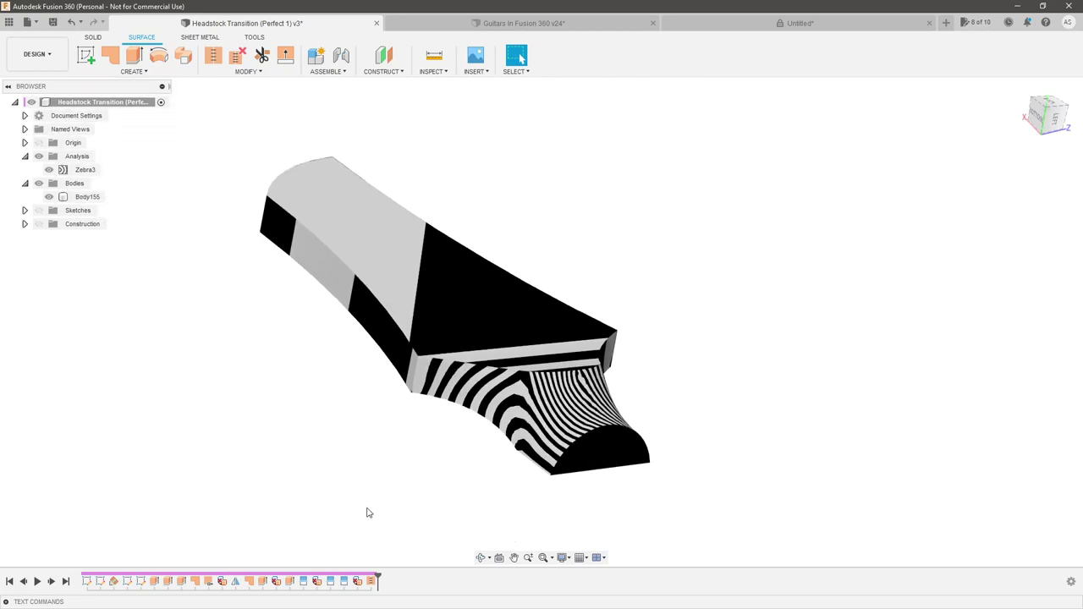
Edit the transition's surface patch so Edges 5, 6 and 7 use Tangent (G1) continuity
double_click(195, 581)
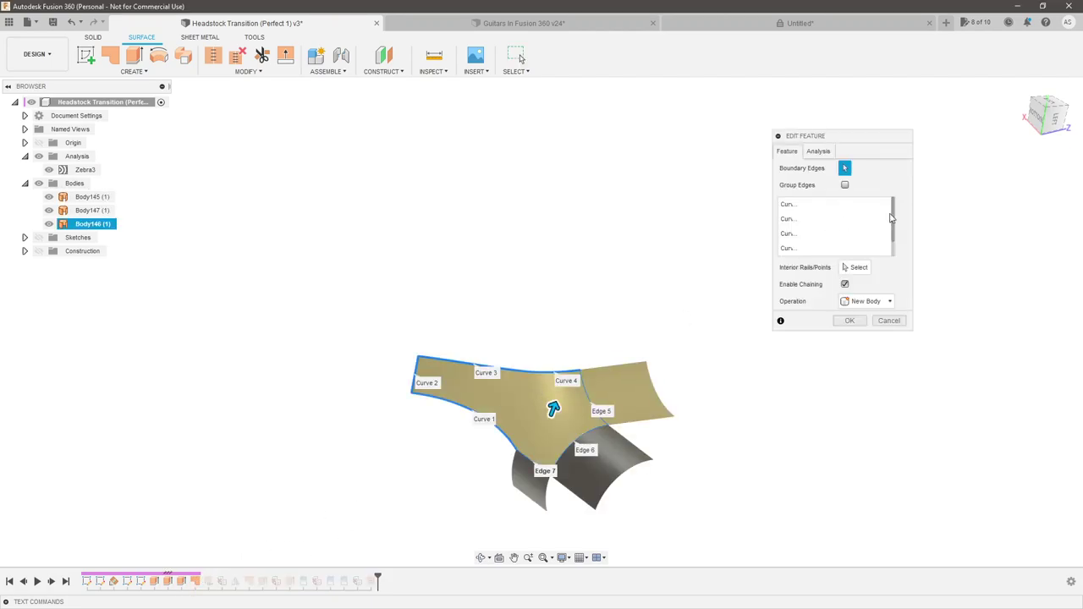
left_click_drag(894, 220, 890, 244)
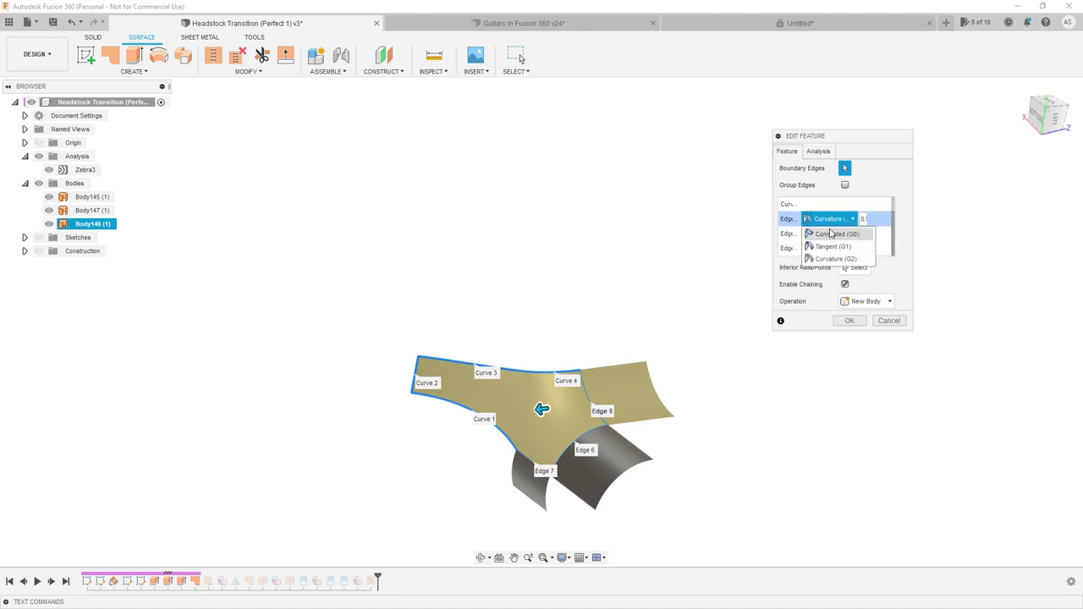
left_click(833, 246)
left_click(833, 233)
left_click(833, 262)
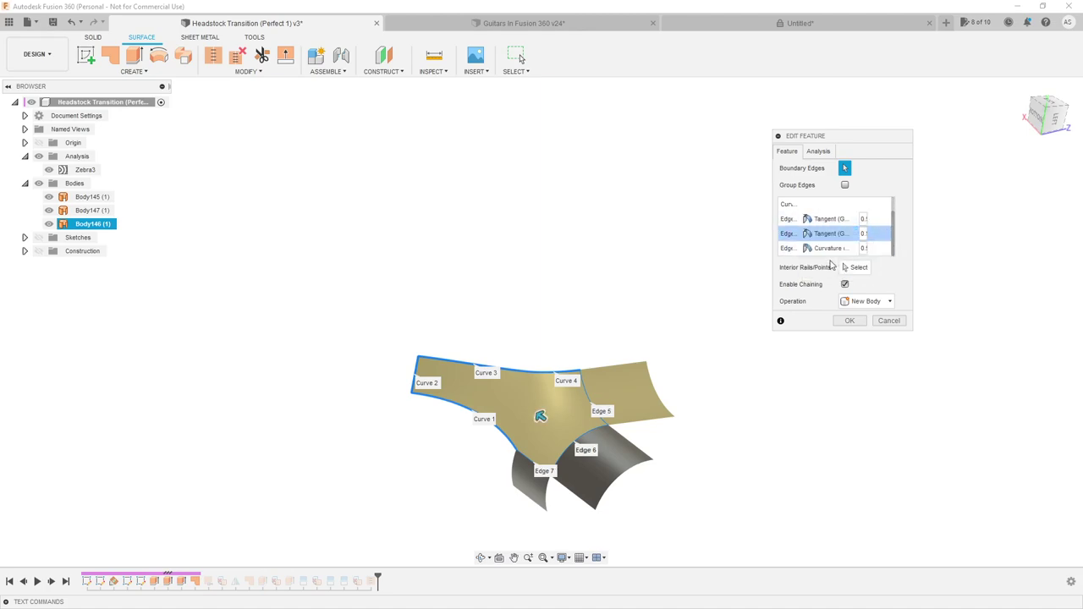
left_click(833, 248)
left_click(832, 275)
left_click(849, 320)
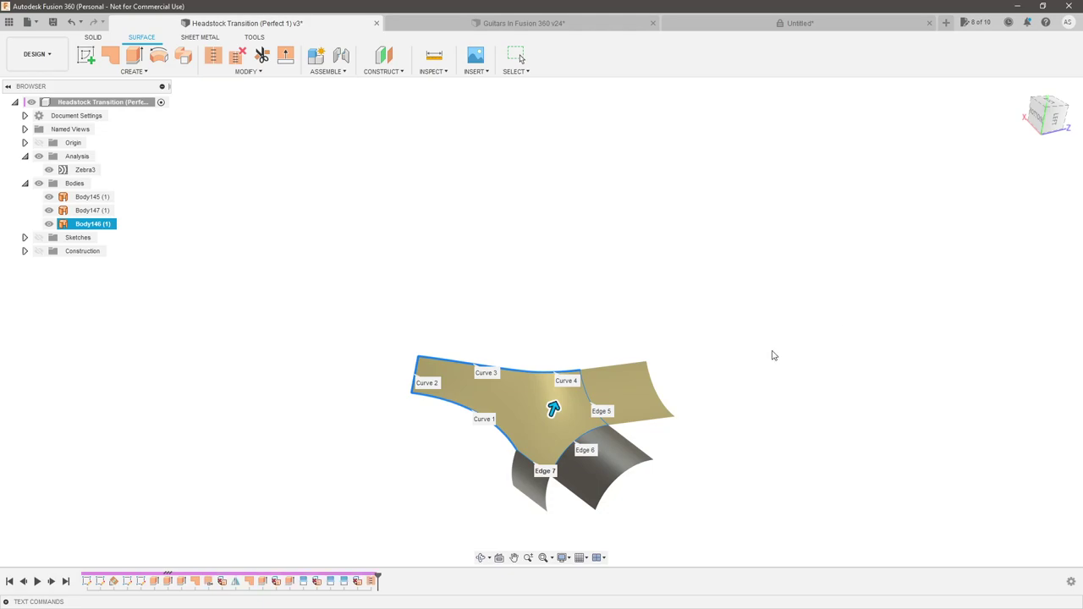
Inspect the zebra stripes on the tangent transition, then delete the zebra analysis
scroll(511, 472, "up", 5)
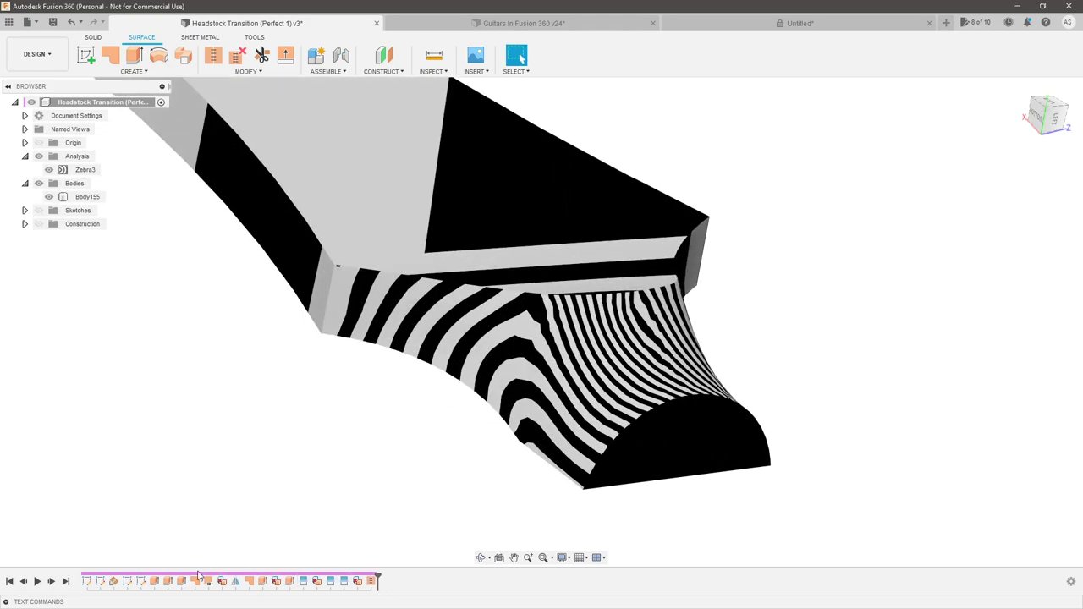
middle_click_drag(400, 479, 427, 474, "shift")
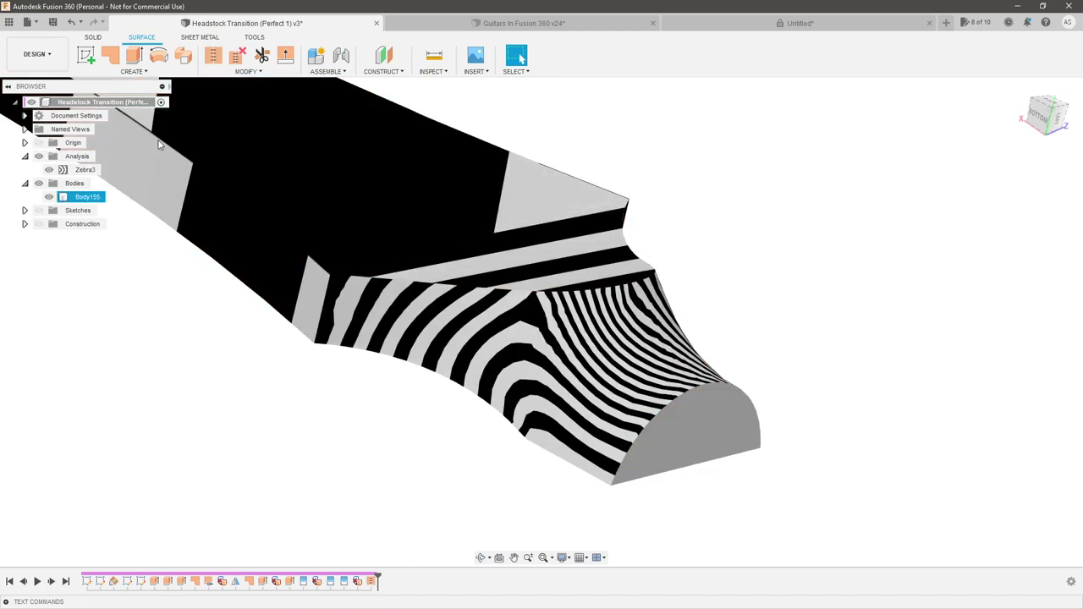
left_click(85, 170)
key("Delete")
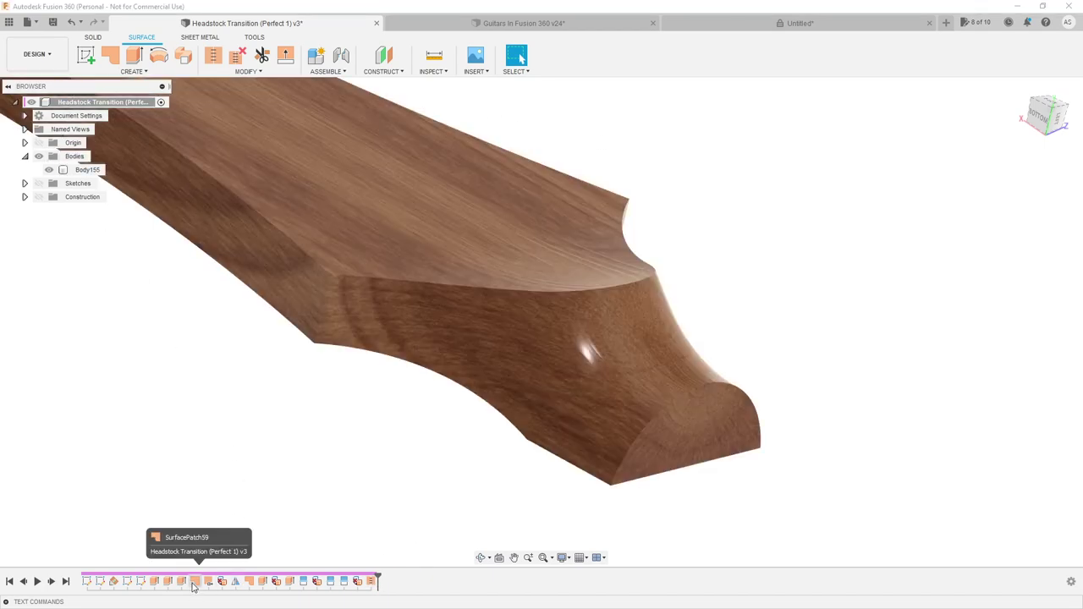
Edit the transition's surface patch so Edges 5, 6 and 7 use Connected (G0) continuity
double_click(193, 582)
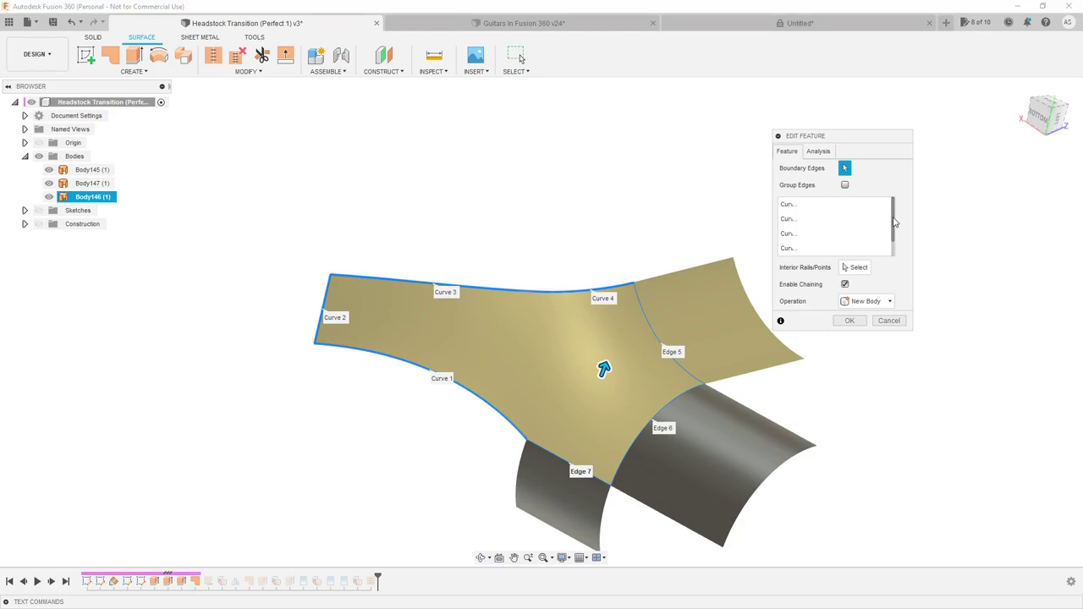
left_click_drag(894, 222, 893, 242)
left_click(835, 221)
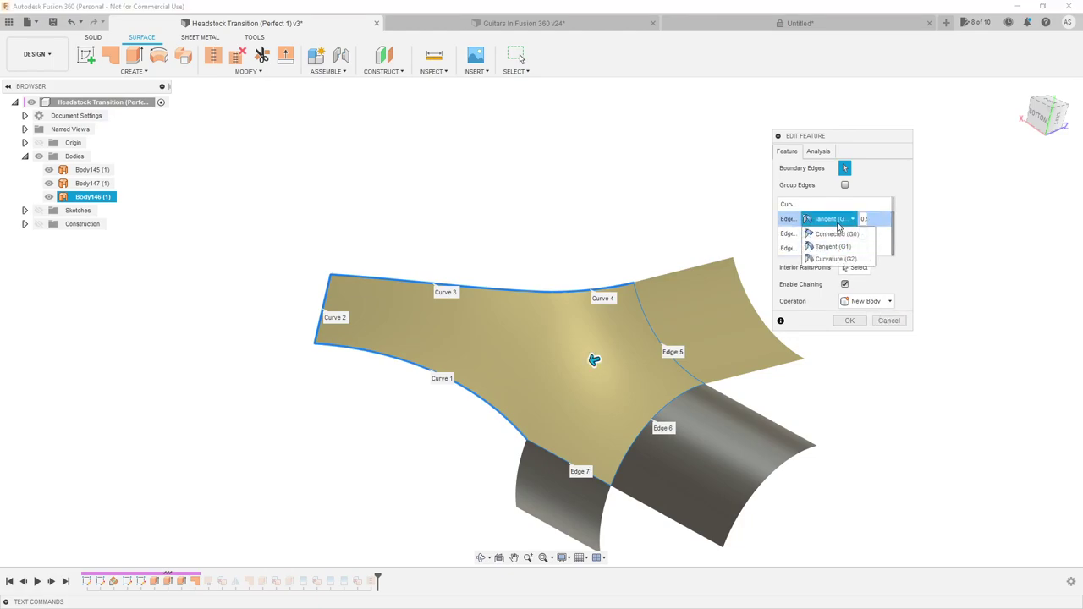
left_click(837, 234)
left_click(834, 234)
left_click(836, 249)
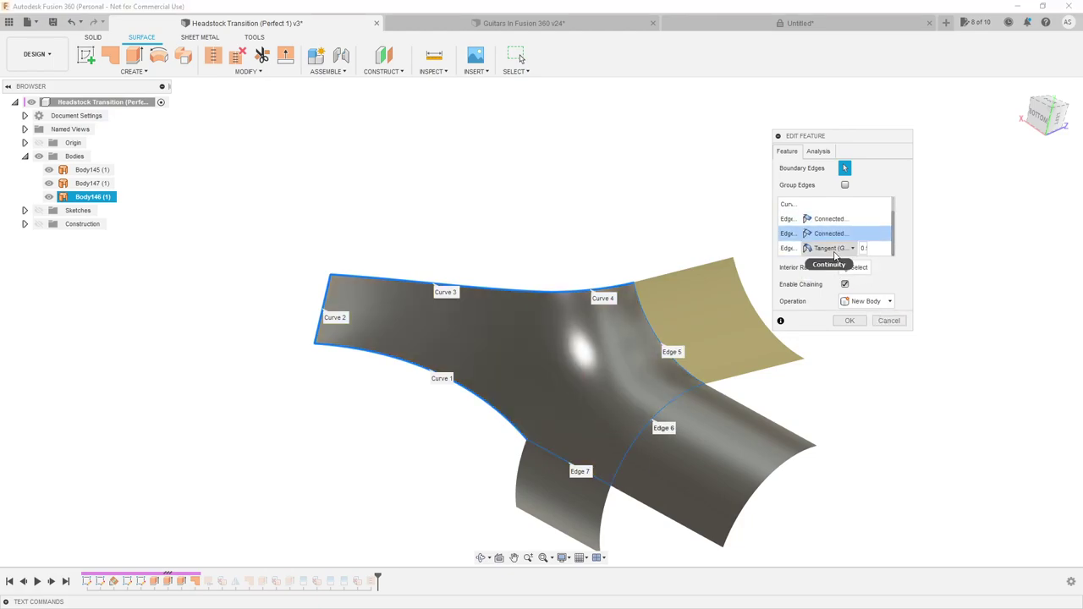
left_click(833, 248)
left_click(833, 264)
left_click(851, 319)
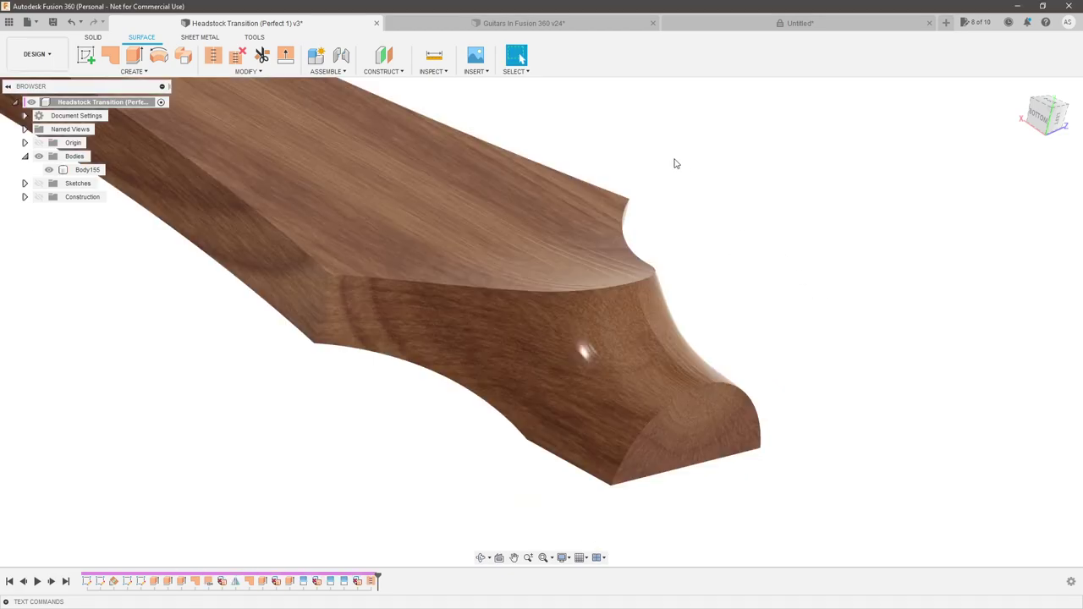
Preview a zebra analysis on the body, examine the connected transition from both sides, and cancel the analysis
left_click(433, 72)
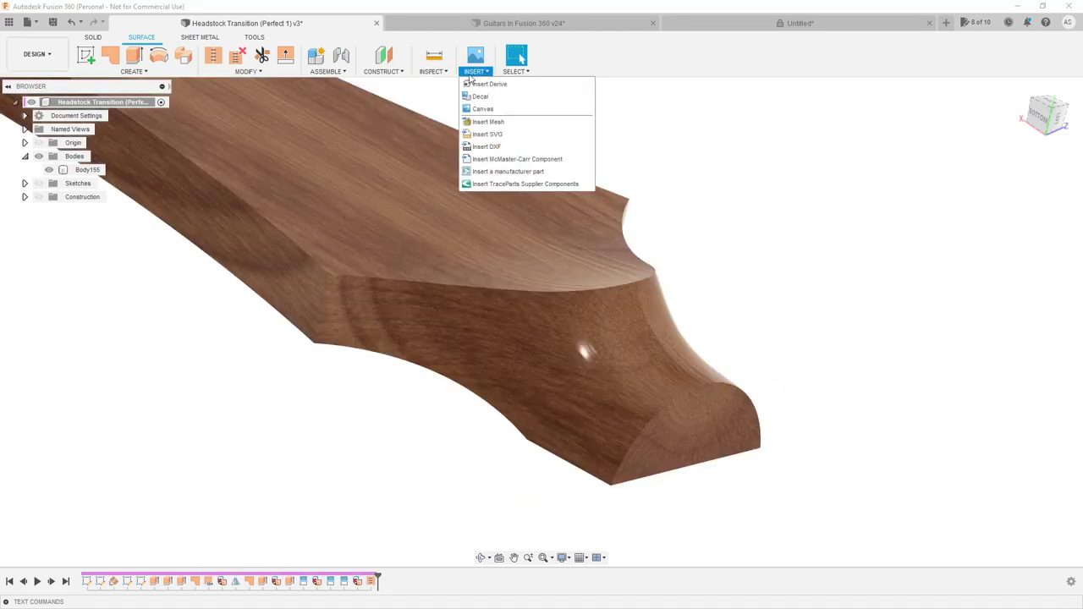
left_click(448, 122)
left_click(567, 342)
middle_click_drag(731, 328, 700, 341, "shift")
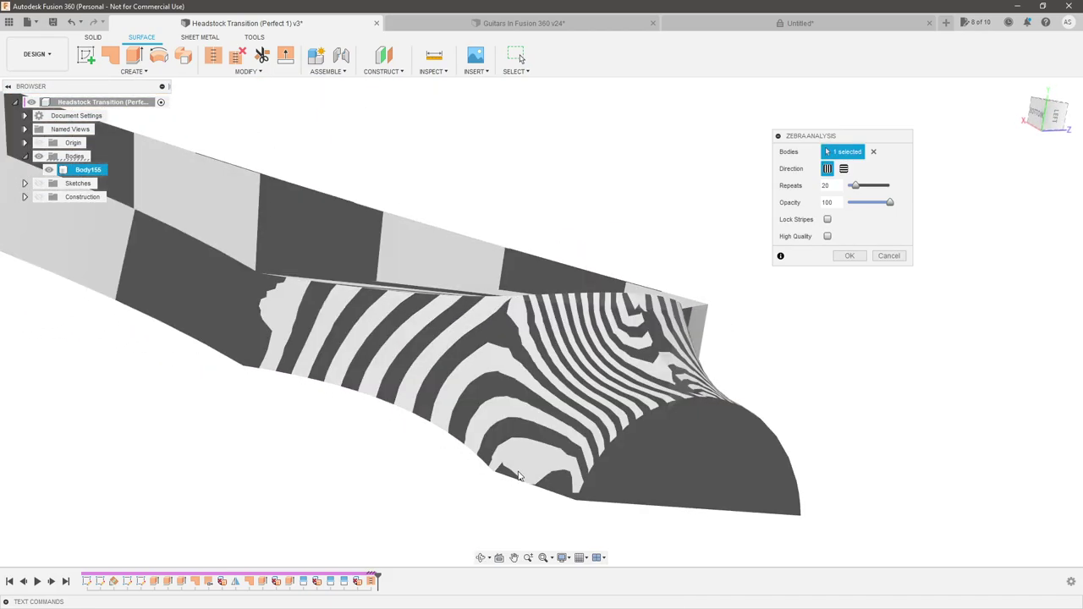
middle_click_drag(610, 355, 697, 368, "shift")
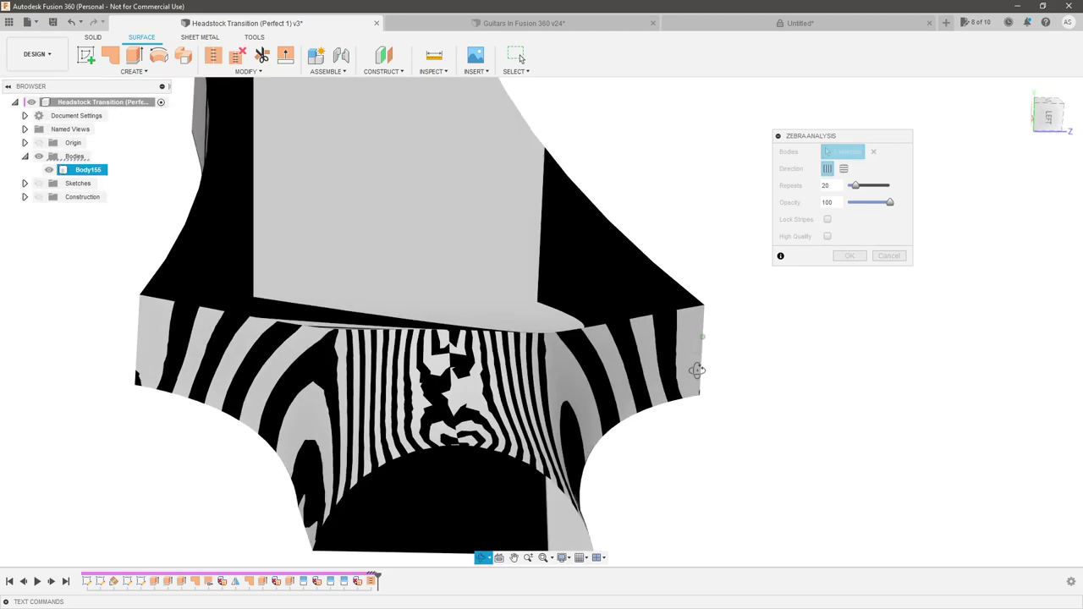
middle_click_drag(463, 393, 550, 517, "shift")
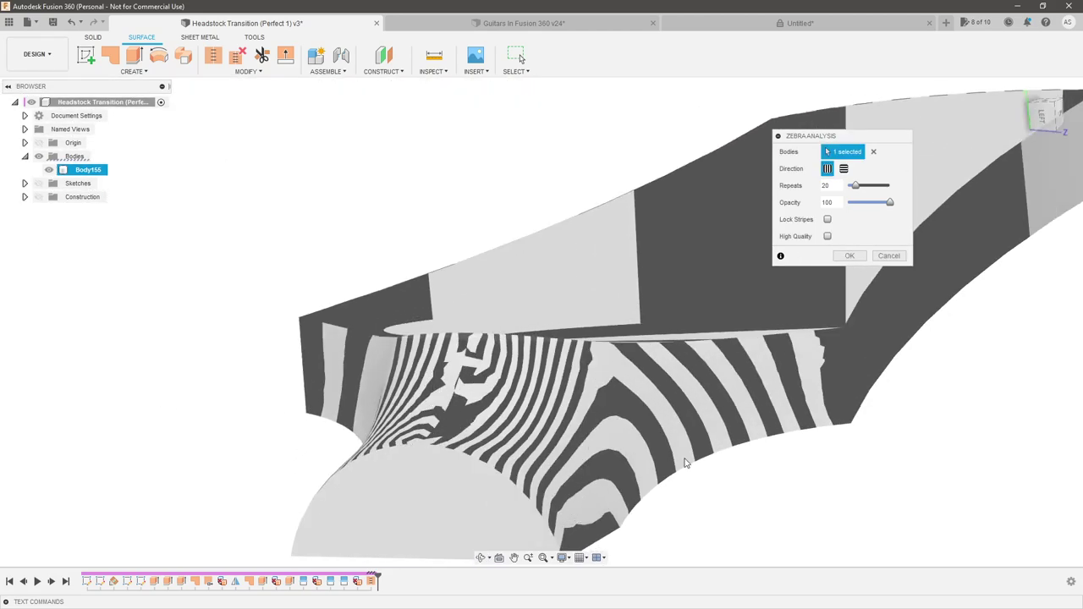
scroll(668, 466, "down", 3)
middle_click_drag(747, 503, 677, 355, "shift")
scroll(655, 479, "up", 2)
middle_click_drag(671, 475, 730, 482, "shift")
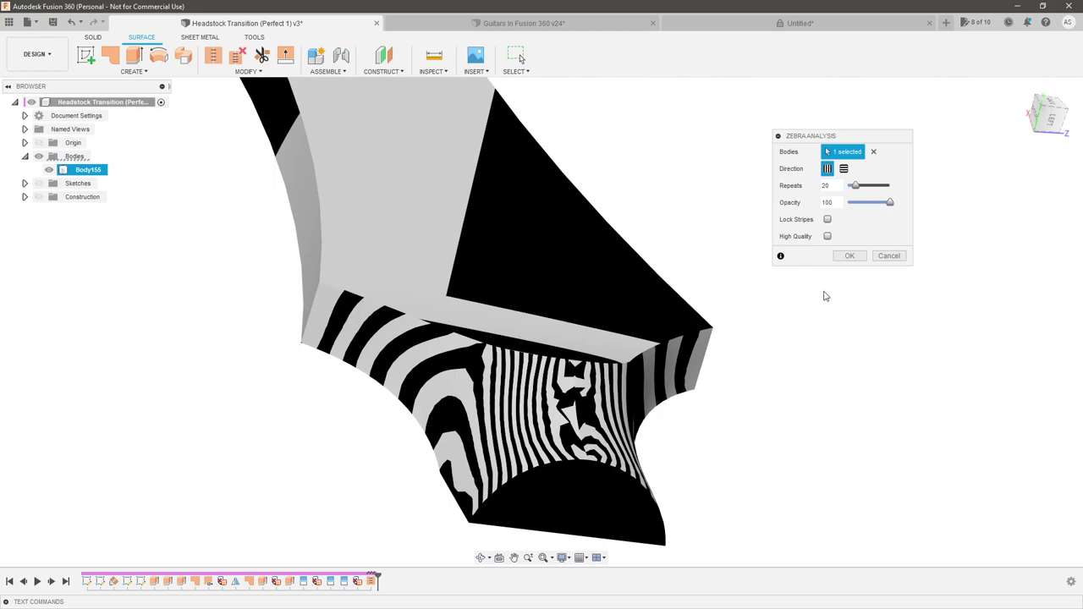
left_click(887, 256)
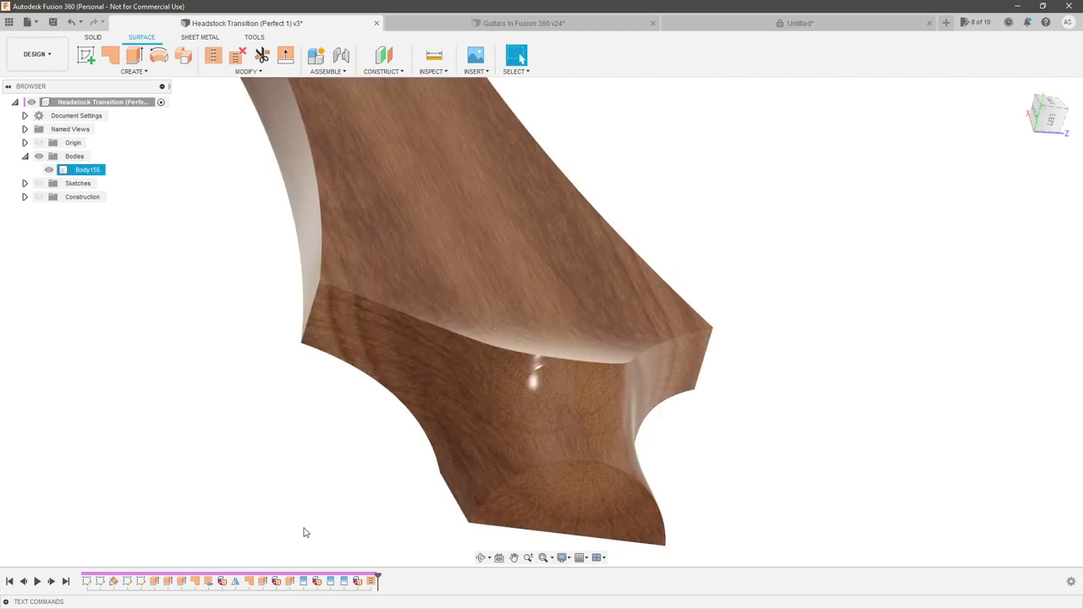
Edit the transition's surface patch so Edges 5, 6 and 7 use Curvature (G2) continuity
double_click(194, 584)
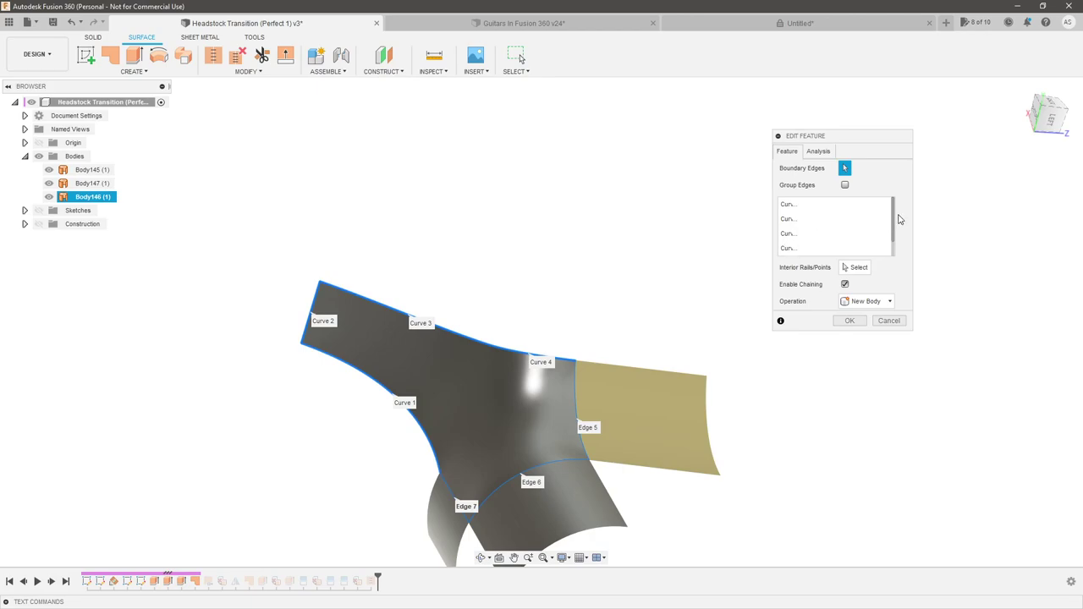
scroll(897, 228, "down", 1)
left_click(837, 219)
left_click(833, 259)
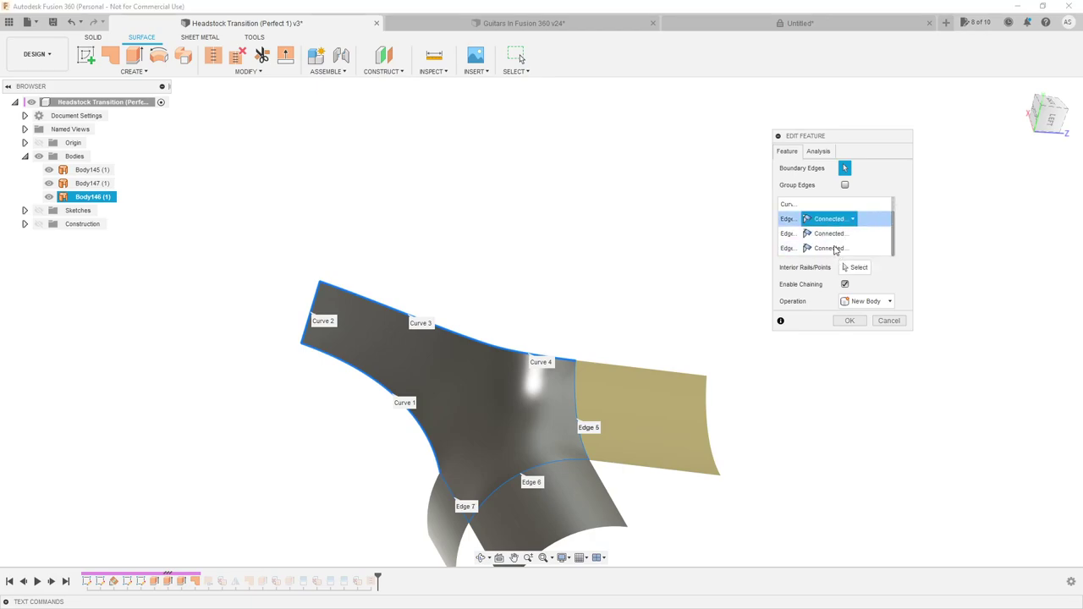
left_click(833, 234)
left_click(835, 273)
left_click(833, 248)
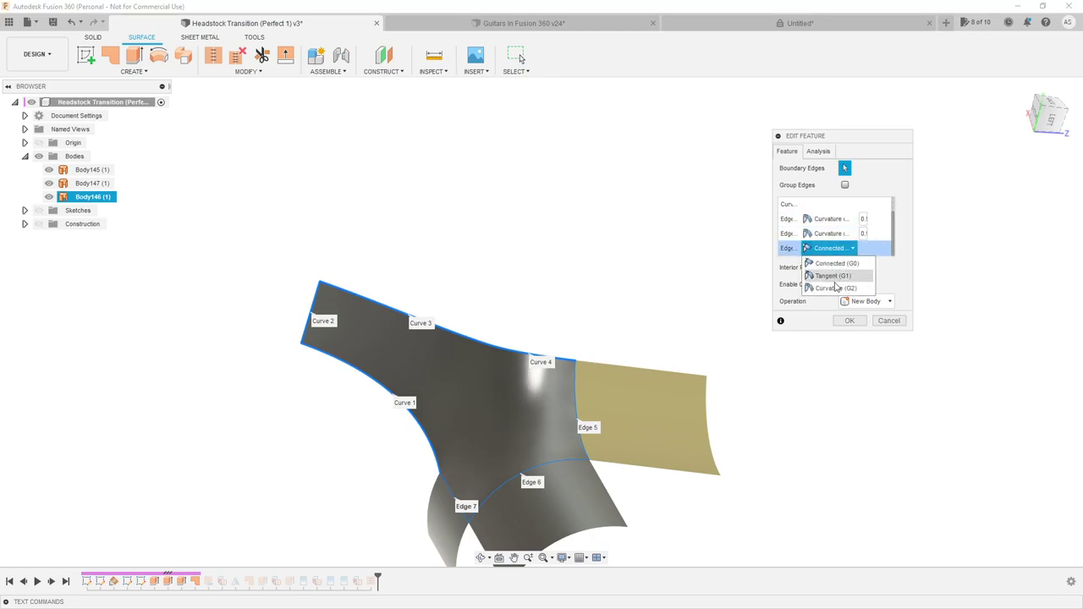
left_click(835, 288)
left_click(850, 321)
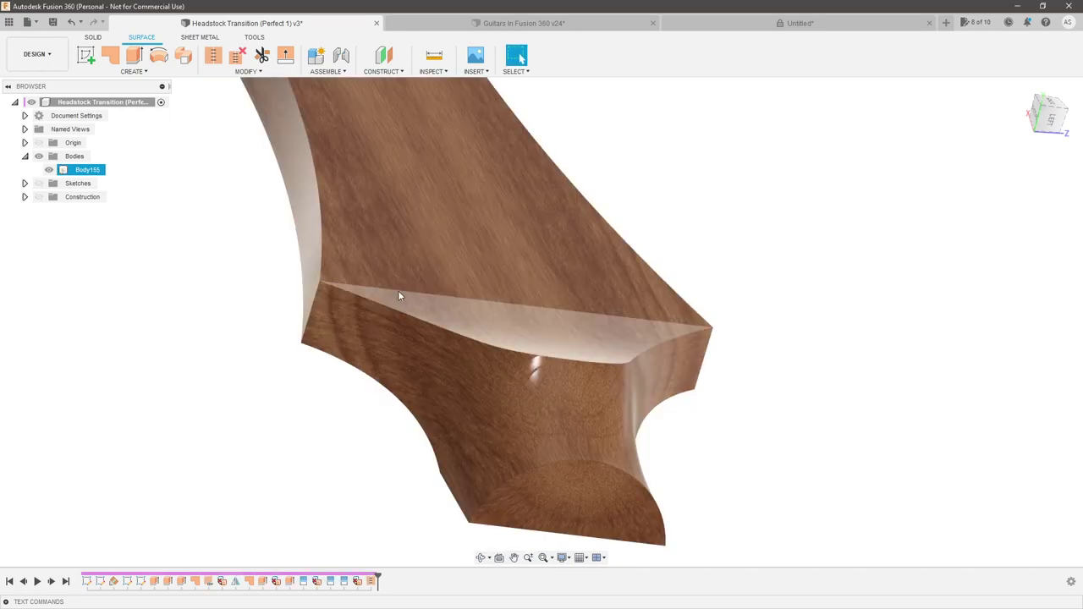
Run a zebra analysis on the curvature-continuous body, inspect the stripe flow around the transition, and delete the analysis
left_click(434, 72)
left_click(439, 121)
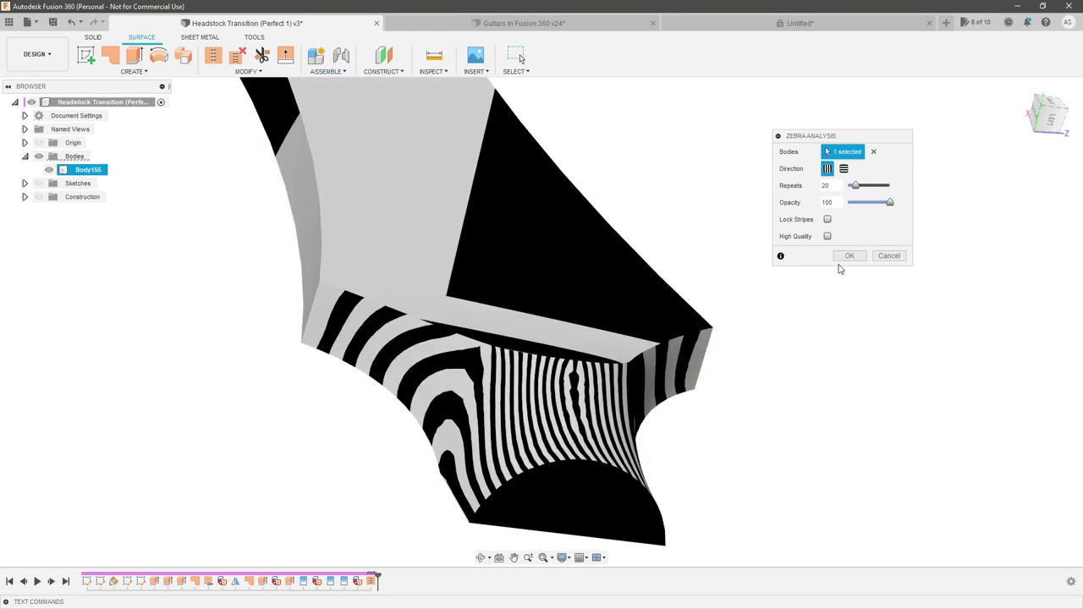
left_click(841, 262)
middle_click_drag(750, 407, 744, 461, "shift")
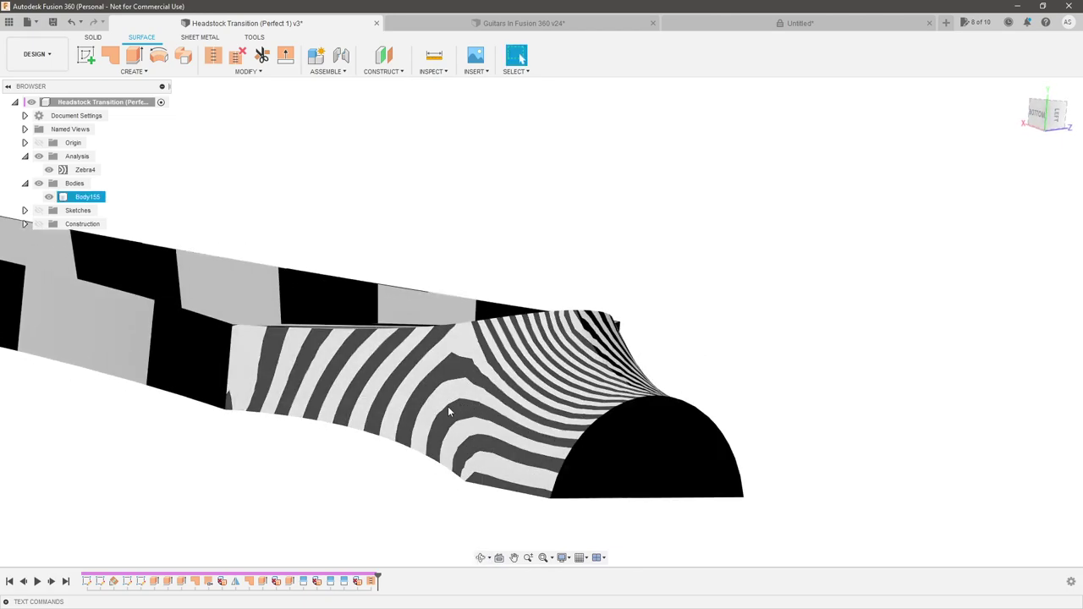
middle_click_drag(428, 457, 760, 300, "shift")
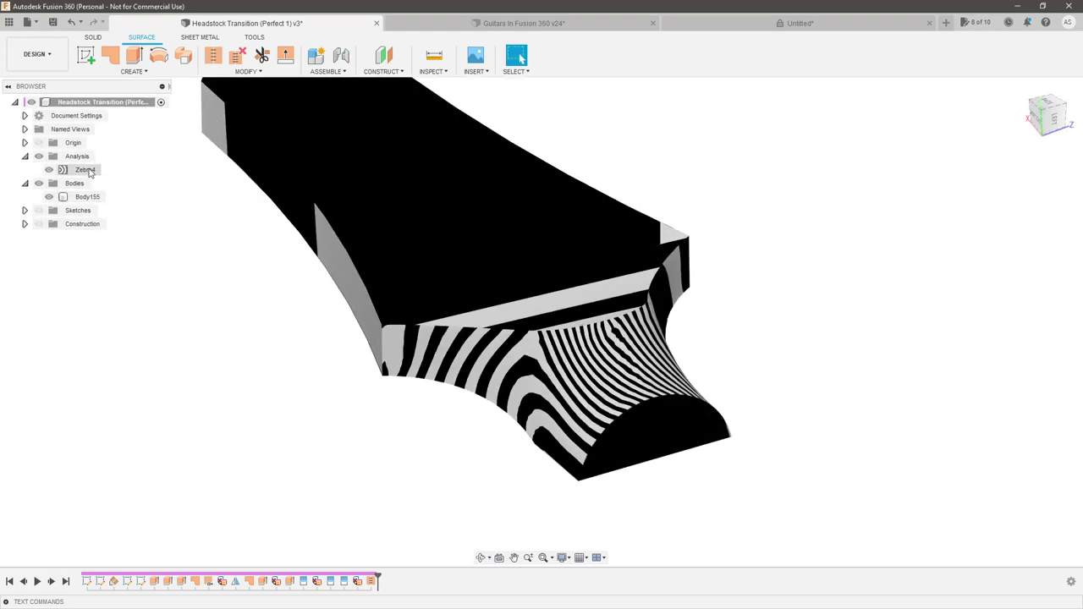
left_click(85, 170)
key("Delete")
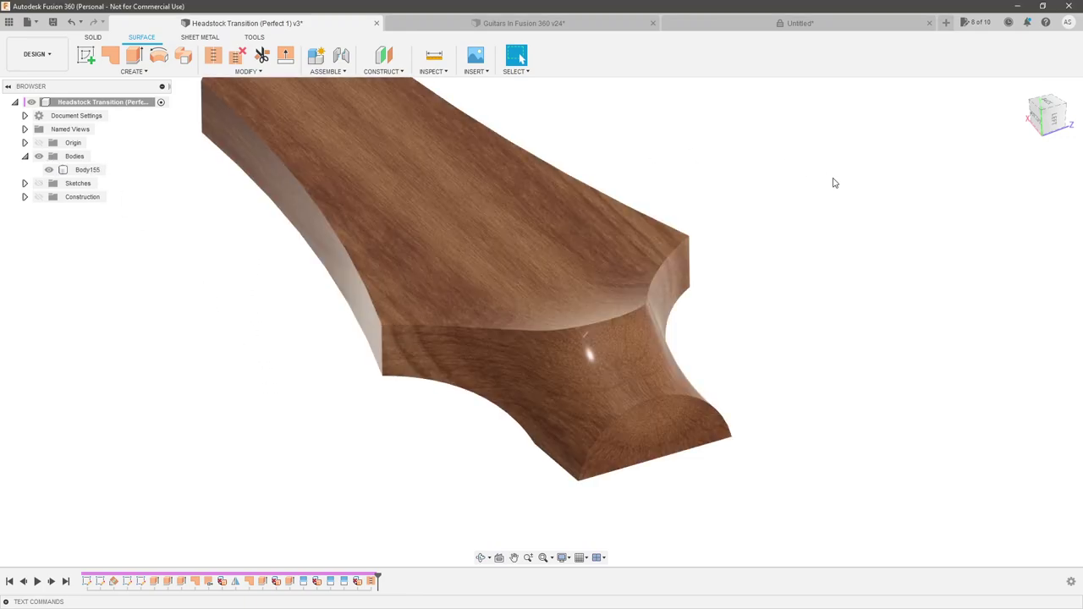
Apply the Steel - Satin appearance from this design to the headstock body and view its reflections
key("a")
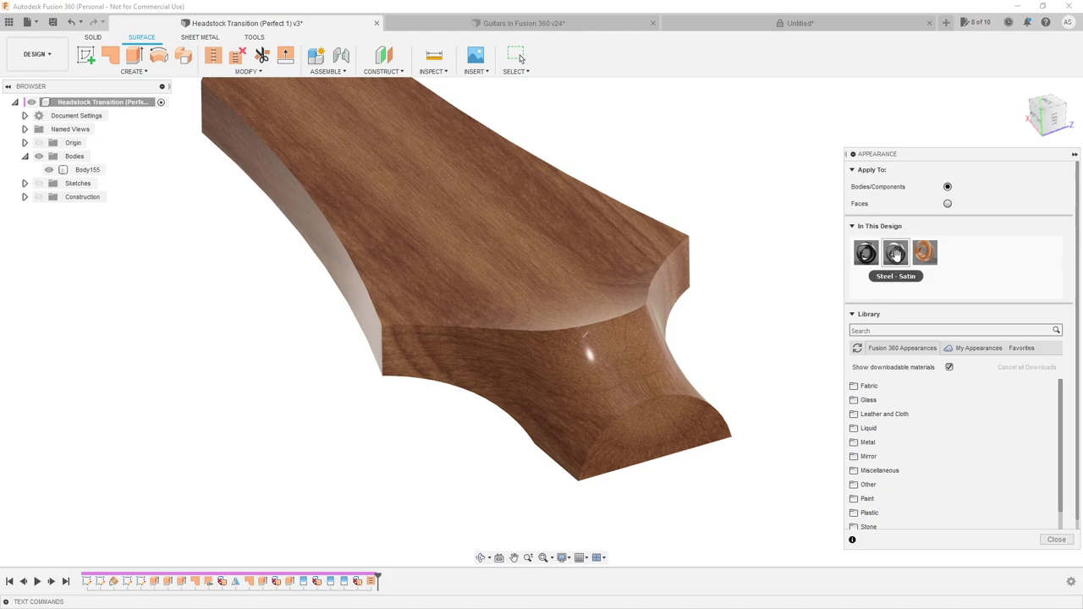
left_click_drag(849, 267, 622, 314)
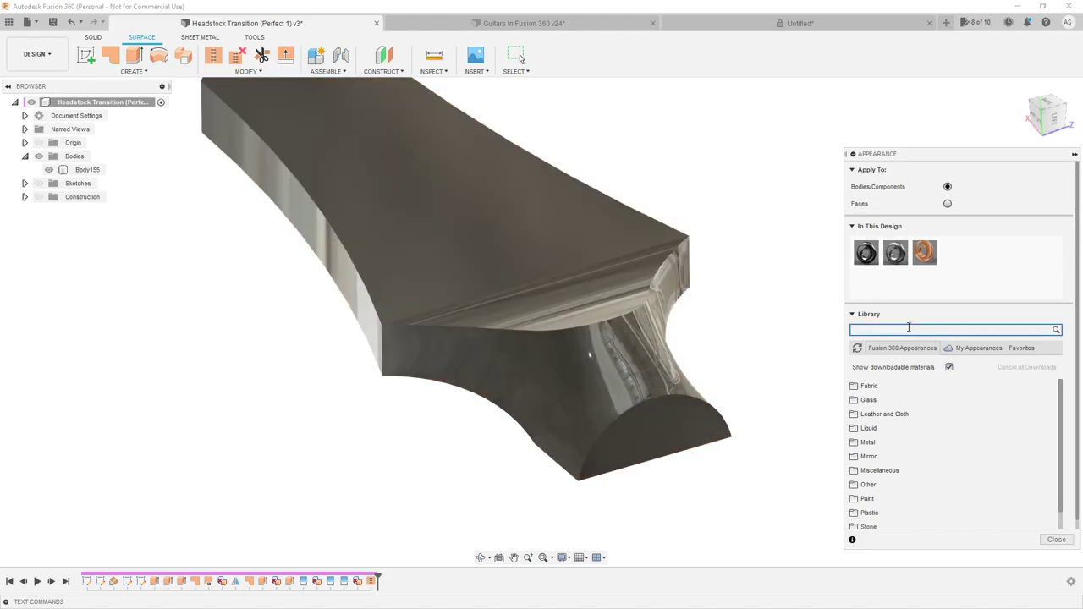
key("Escape")
middle_click_drag(812, 333, 754, 346, "shift")
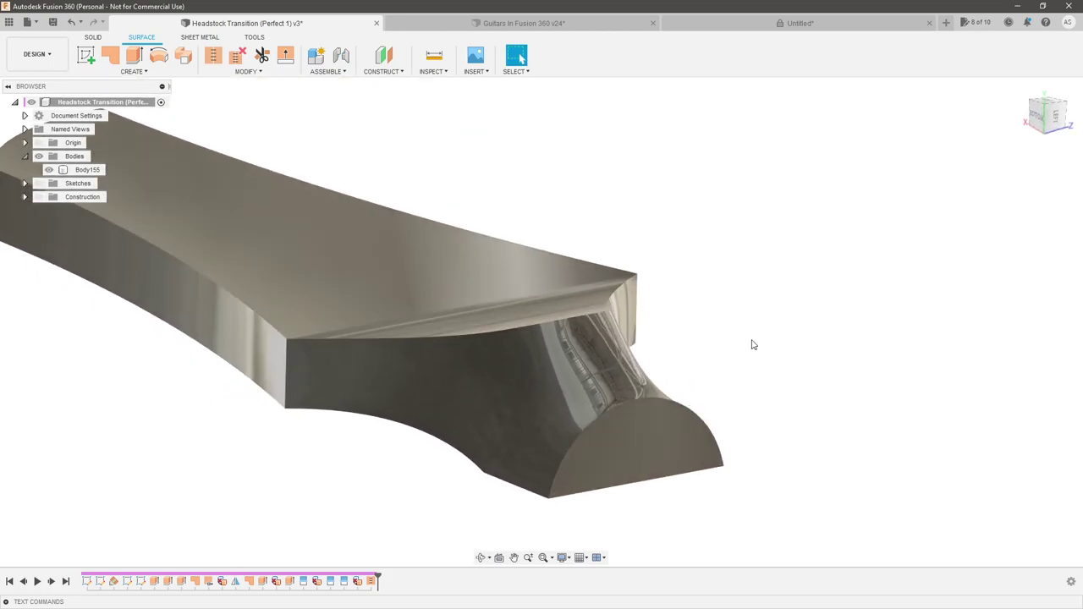
key("a")
key("Escape")
Switch from the Design workspace to the Render workspace
left_click(34, 54)
left_click(34, 121)
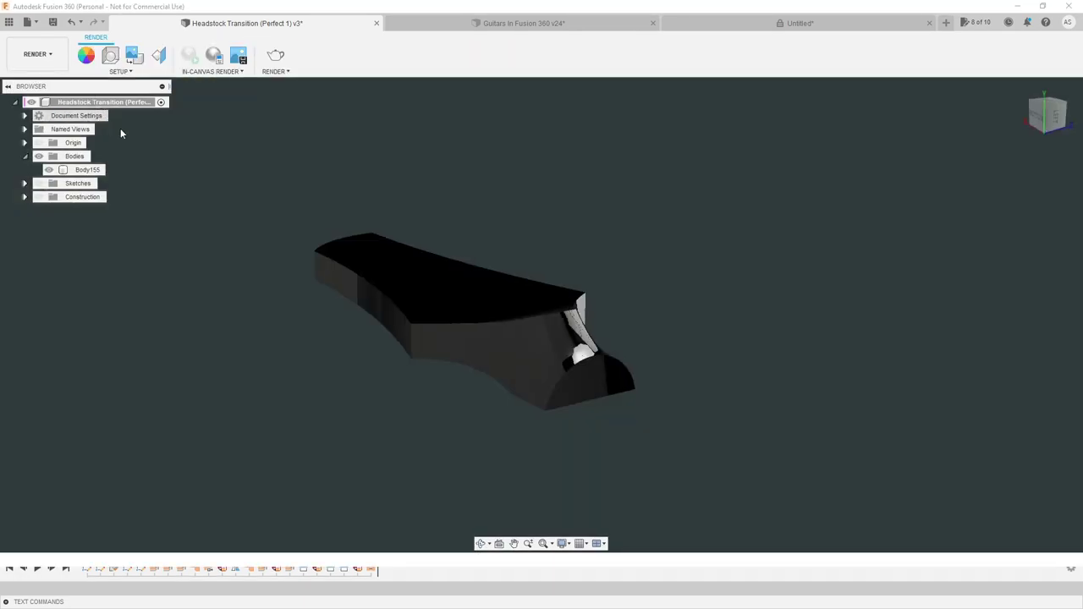
Inspect the steel body's reflections from several angles in the Render workspace and after returning to the Design workspace
middle_click_drag(533, 385, 647, 456, "shift")
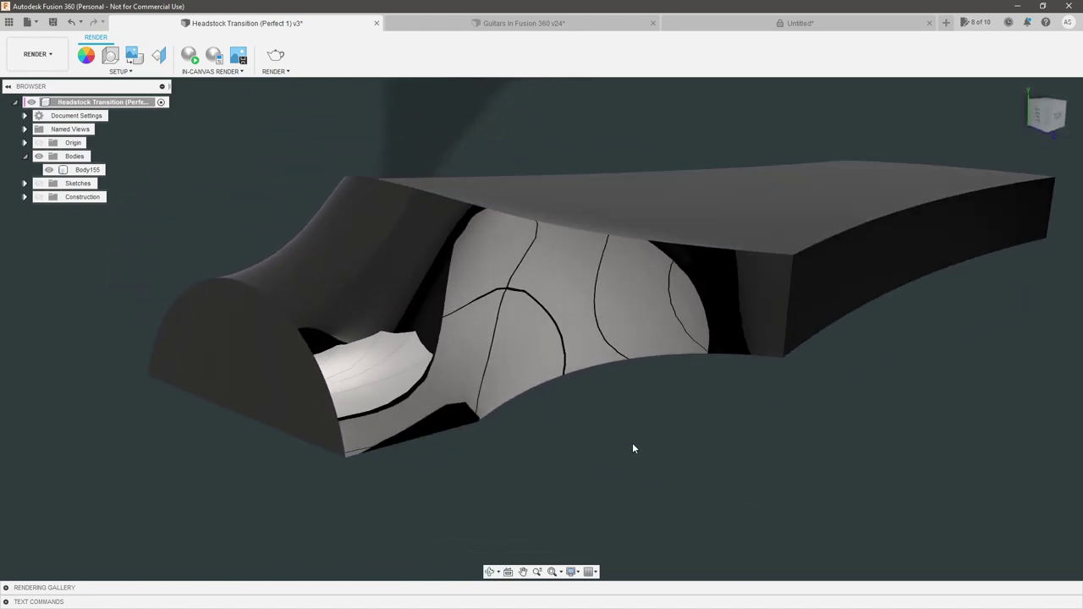
left_click(37, 53)
left_click(51, 80)
middle_click_drag(507, 372, 547, 363, "shift")
scroll(878, 333, "up", 3)
middle_click_drag(777, 254, 684, 317, "shift")
scroll(810, 370, "up", 3)
middle_click_drag(810, 370, 583, 274, "shift")
scroll(484, 232, "down", 5)
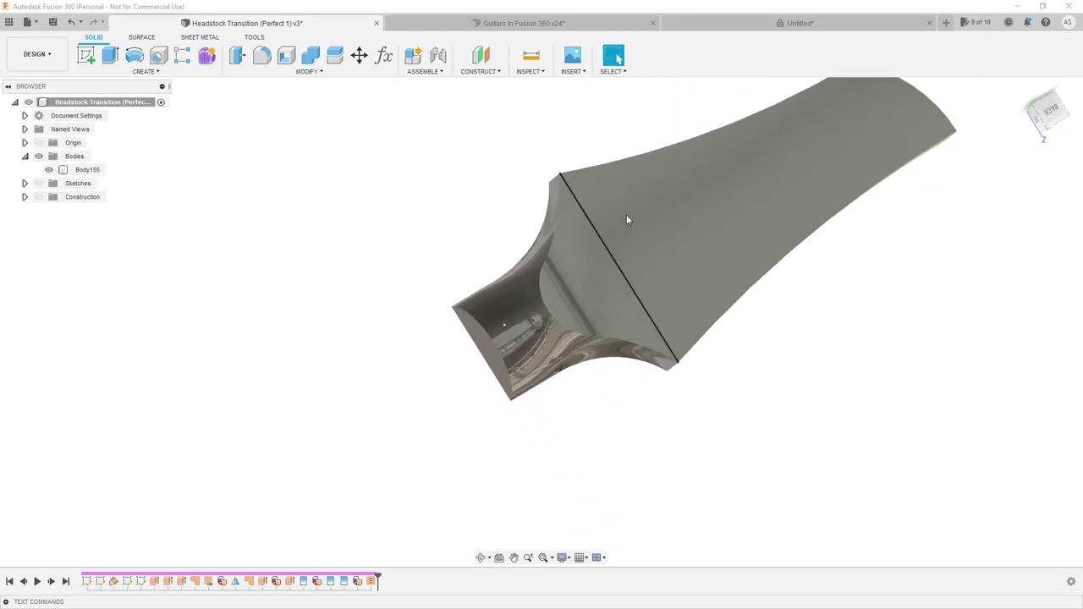
middle_click_drag(708, 350, 524, 457, "shift")
Return to the Render workspace and apply the Crossroads environment from the Fusion 360 library to the scene
left_click(56, 59)
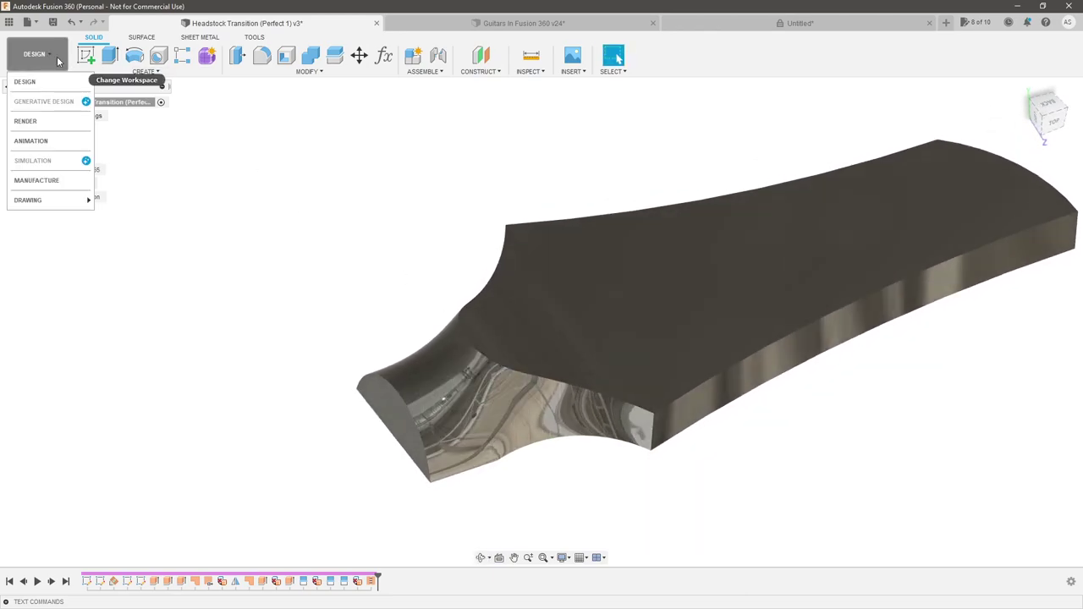
left_click(50, 121)
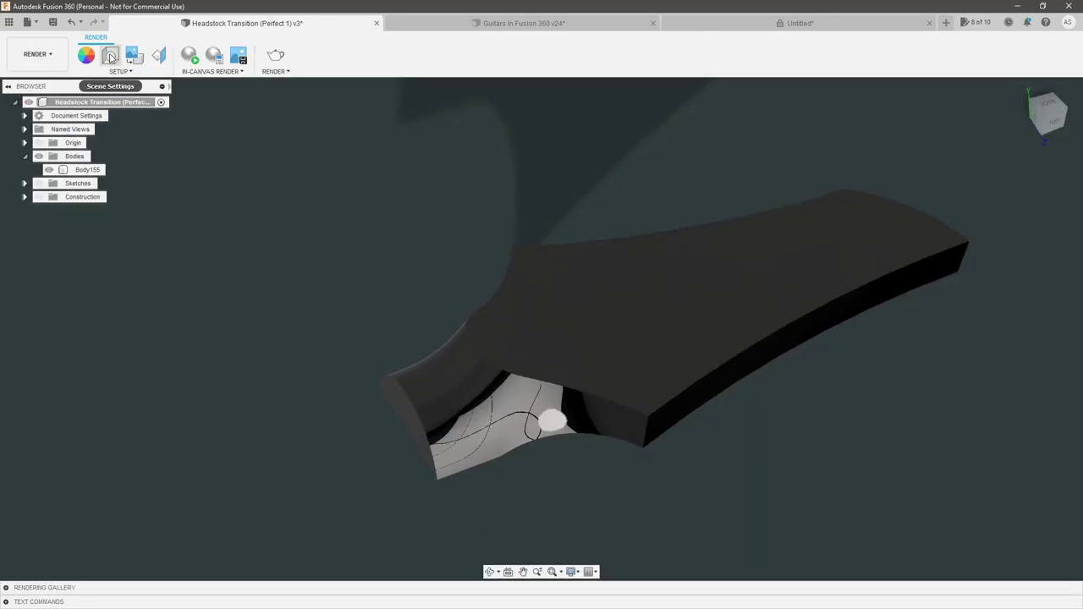
left_click(111, 57)
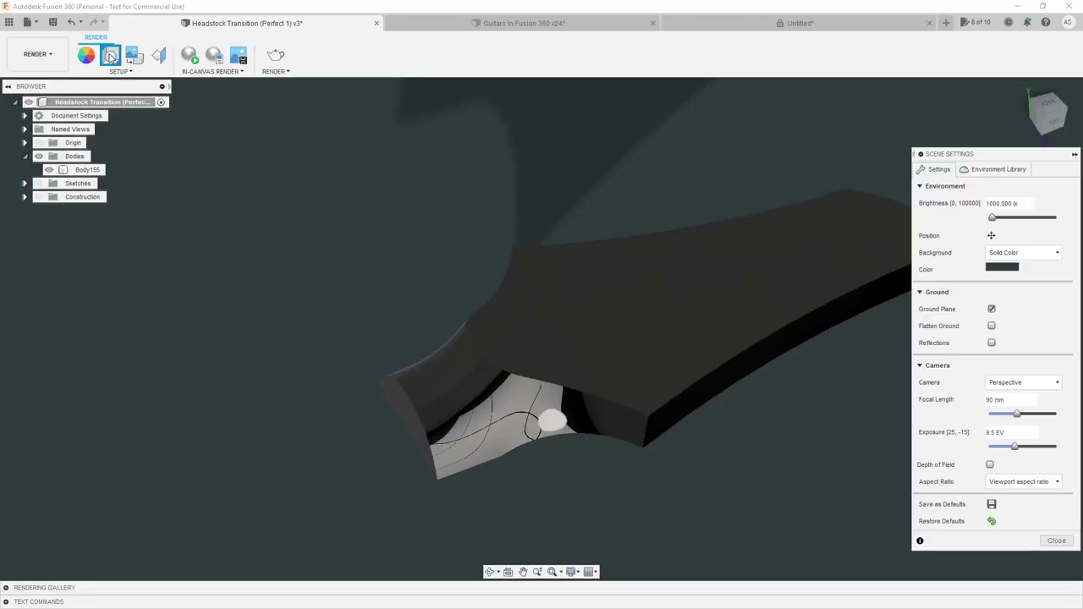
left_click(999, 169)
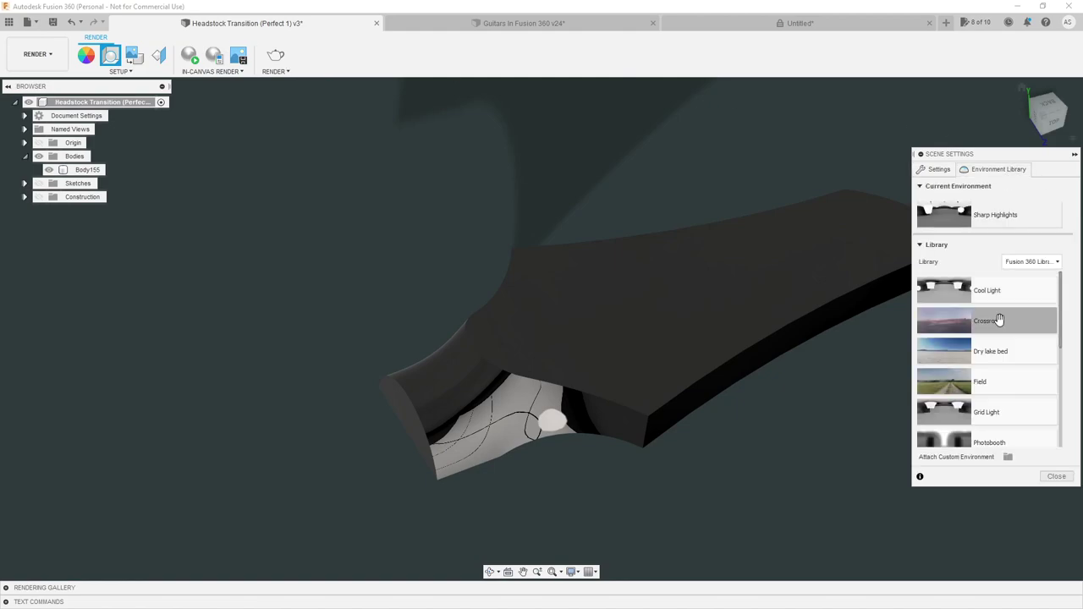
scroll(1019, 347, "down", 5)
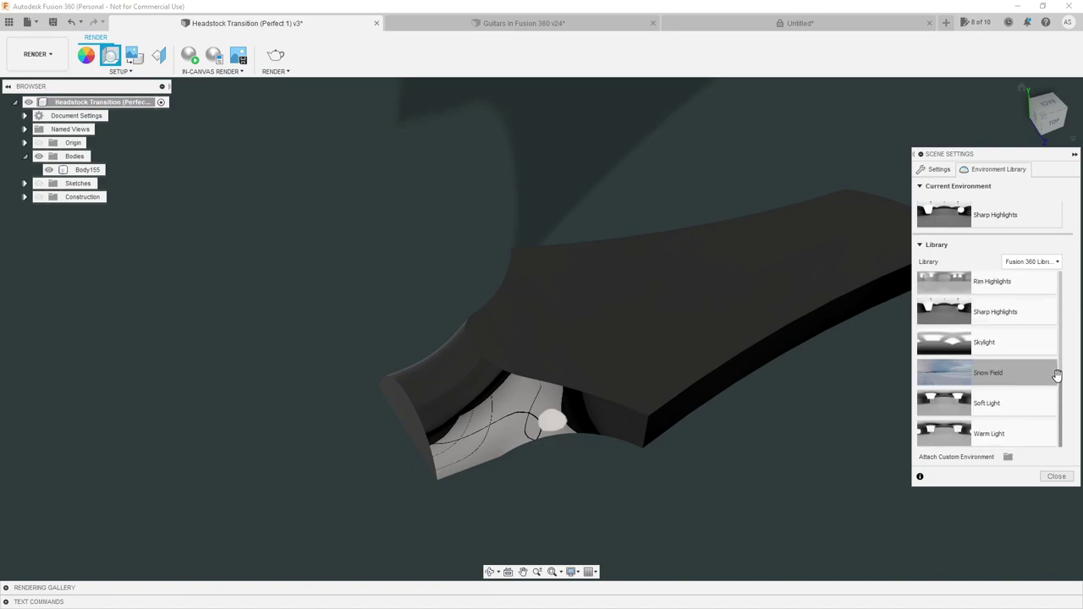
left_click_drag(1057, 375, 1057, 296)
scroll(980, 296, "up", 1)
left_click_drag(678, 314, 695, 311)
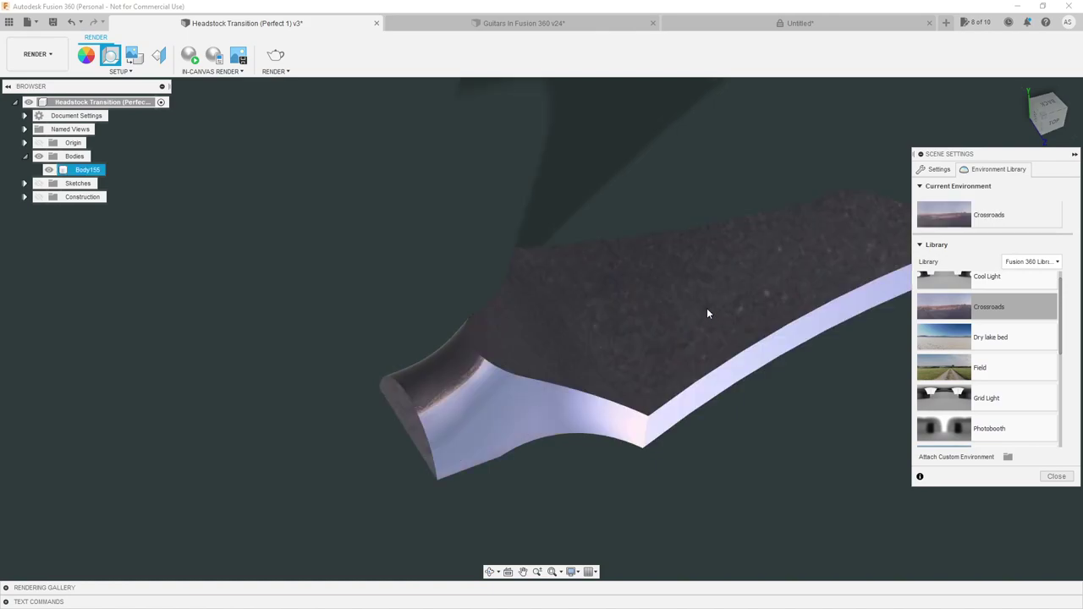
left_click(1056, 476)
Align the view squarely with the headstock's flat face, set it as the Top view, and inspect the transition's reflections
middle_click_drag(534, 512, 736, 343, "shift")
left_click(1034, 128)
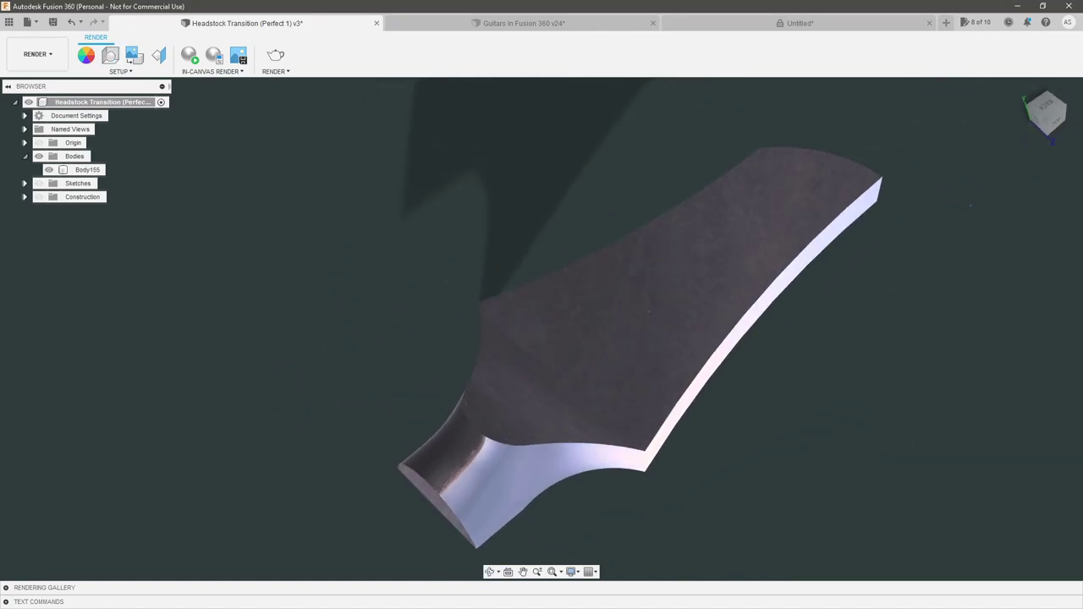
left_click(1047, 108)
right_click(1049, 113)
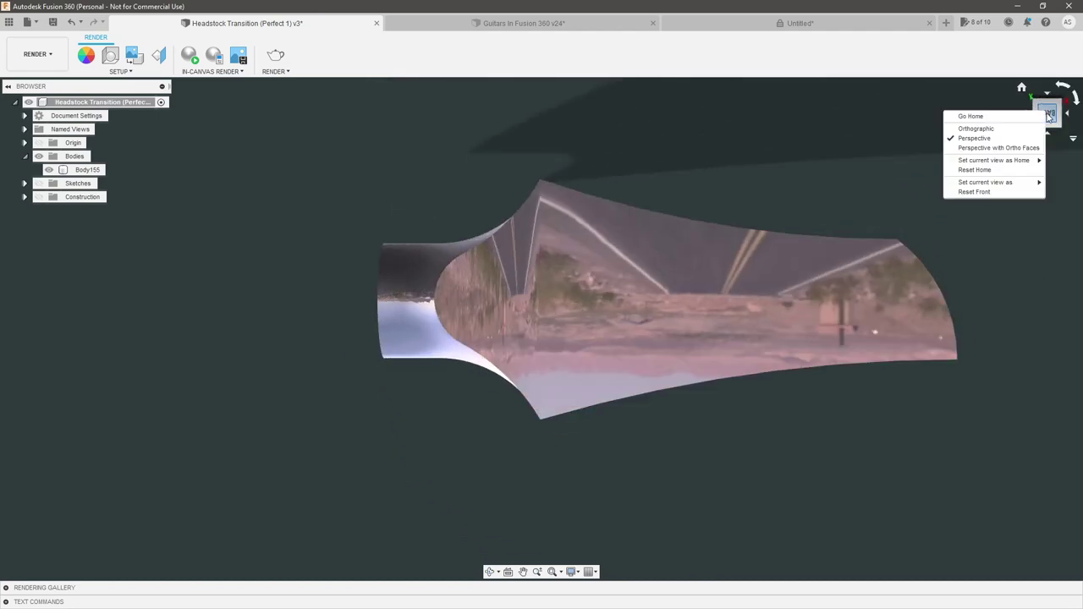
mouse_move(984, 182)
left_click(880, 192)
middle_click_drag(433, 392, 848, 355, "shift")
scroll(675, 355, "up", 2)
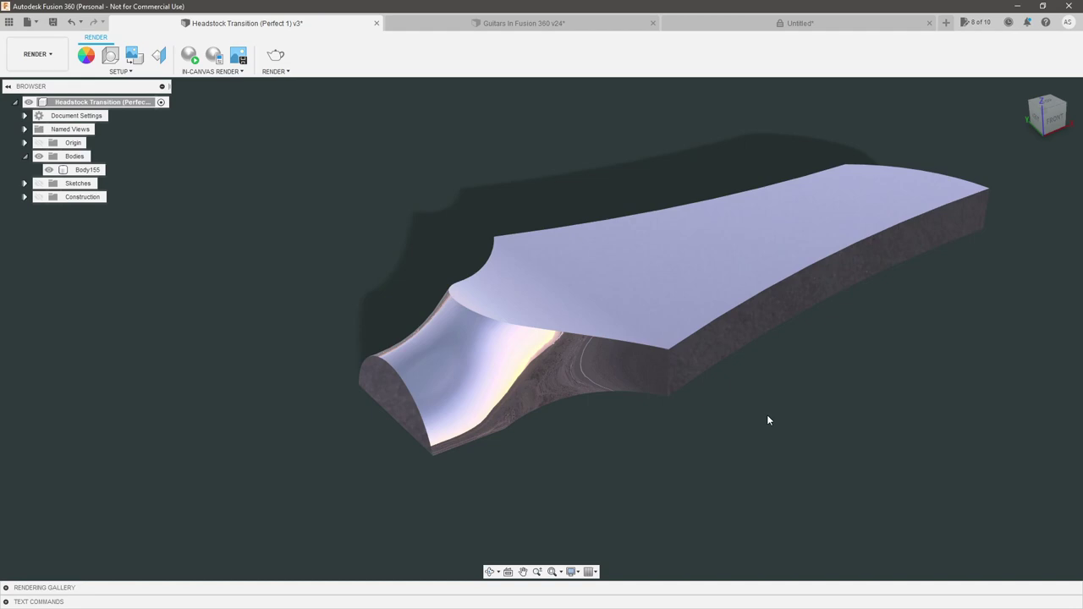
middle_click_drag(768, 423, 761, 445, "shift")
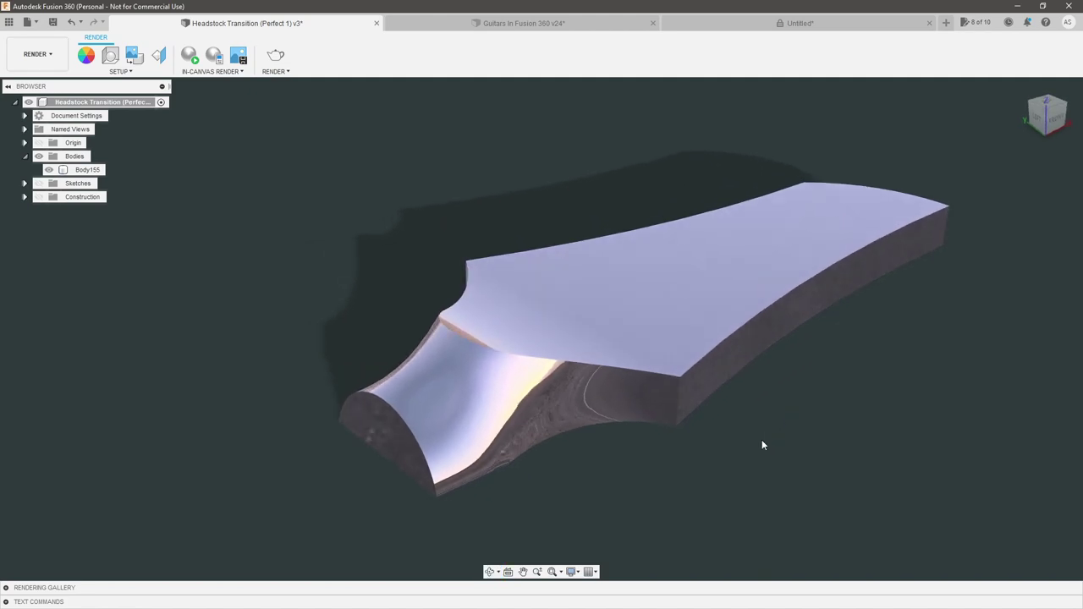
Apply the 3D Mahogany - Glossy appearance from this design to the headstock body
key("a")
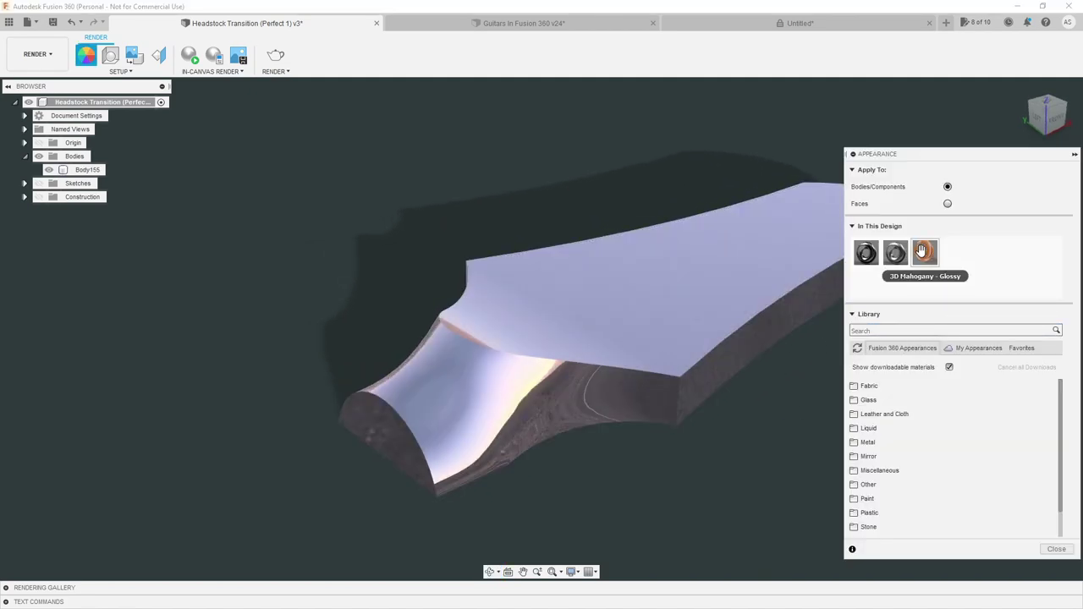
left_click_drag(924, 253, 806, 315)
left_click(1057, 549)
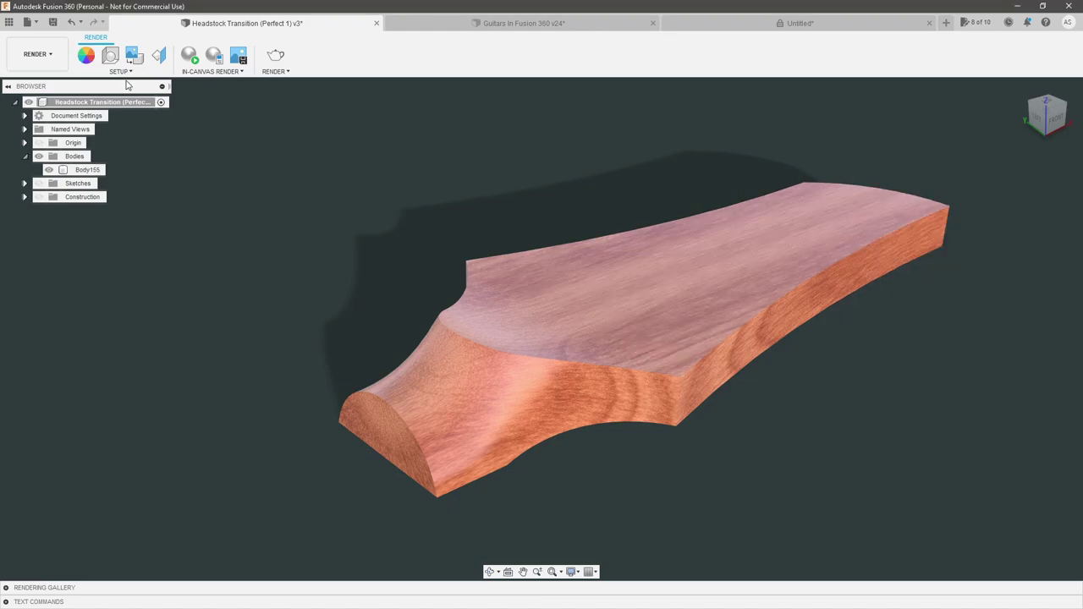
Switch back to the Design workspace and show all sketches on the headstock body
left_click(37, 53)
left_click(42, 78)
middle_click_drag(337, 312, 711, 403, "shift")
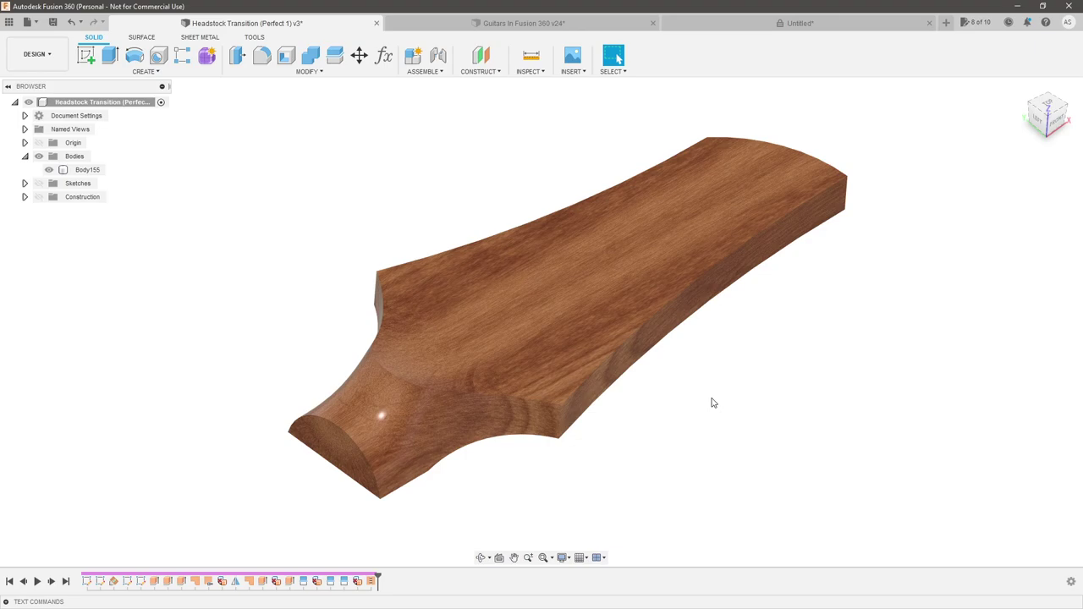
left_click(38, 184)
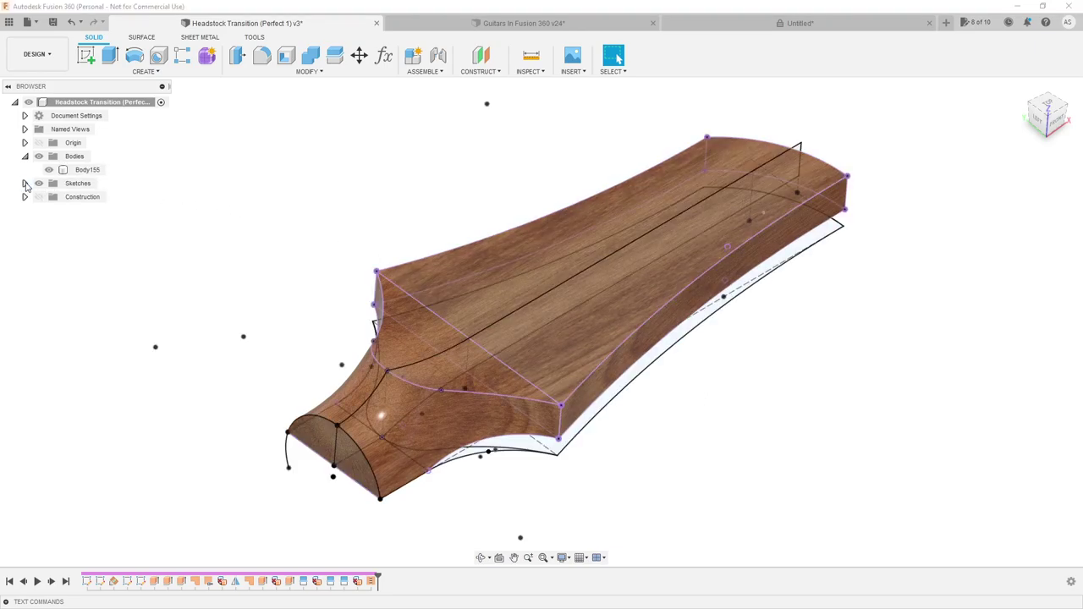
Edit Sketch1 to set the radius of the small arc at the transition's tip to 0.25 in, and finish the sketch
left_click(25, 184)
left_click(73, 197)
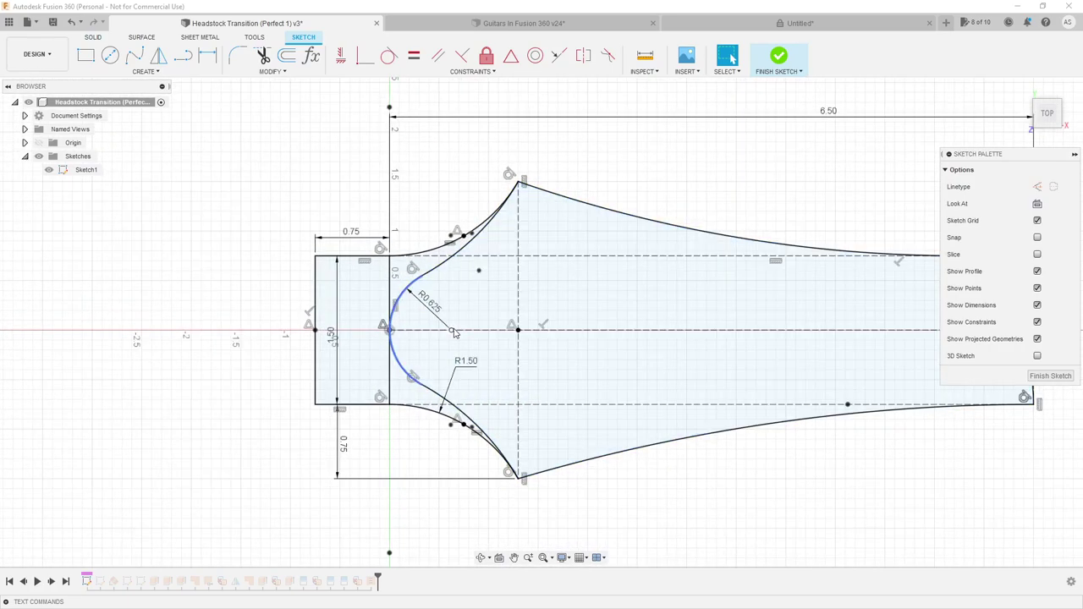
double_click(436, 310)
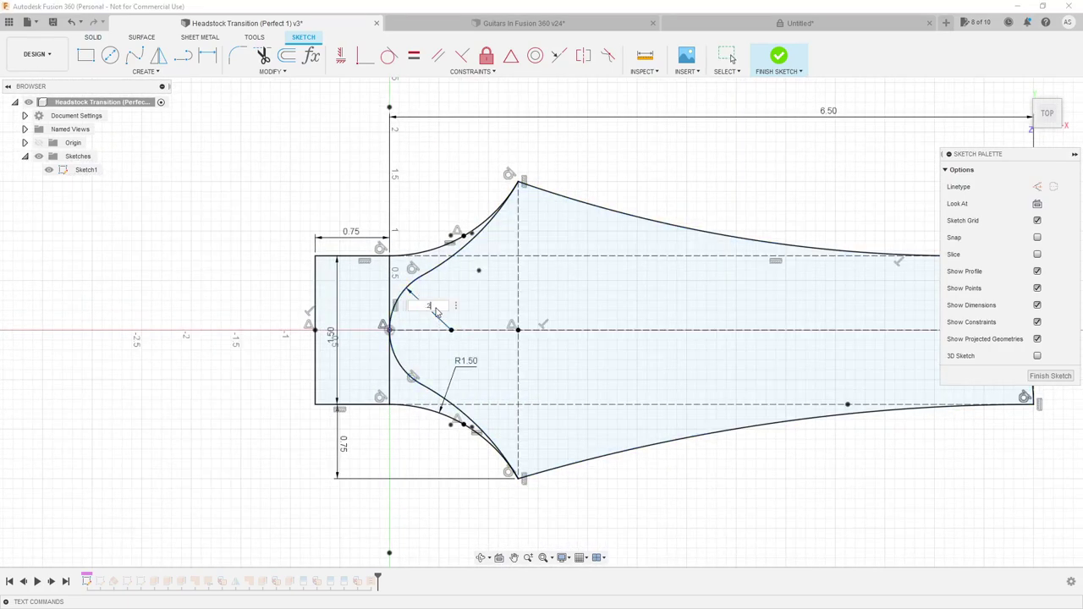
key("Return")
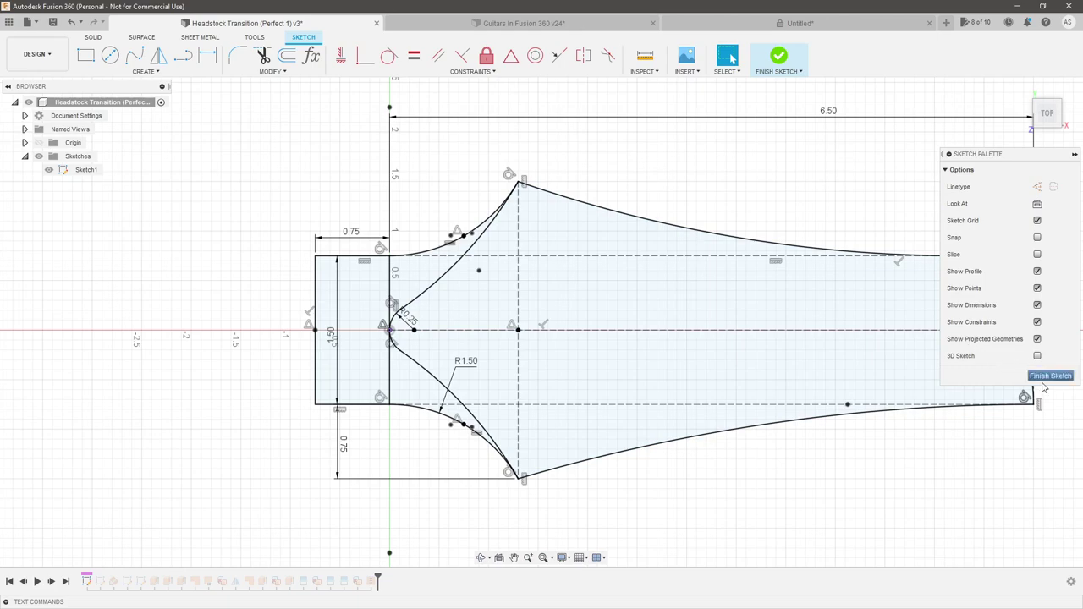
left_click(1050, 376)
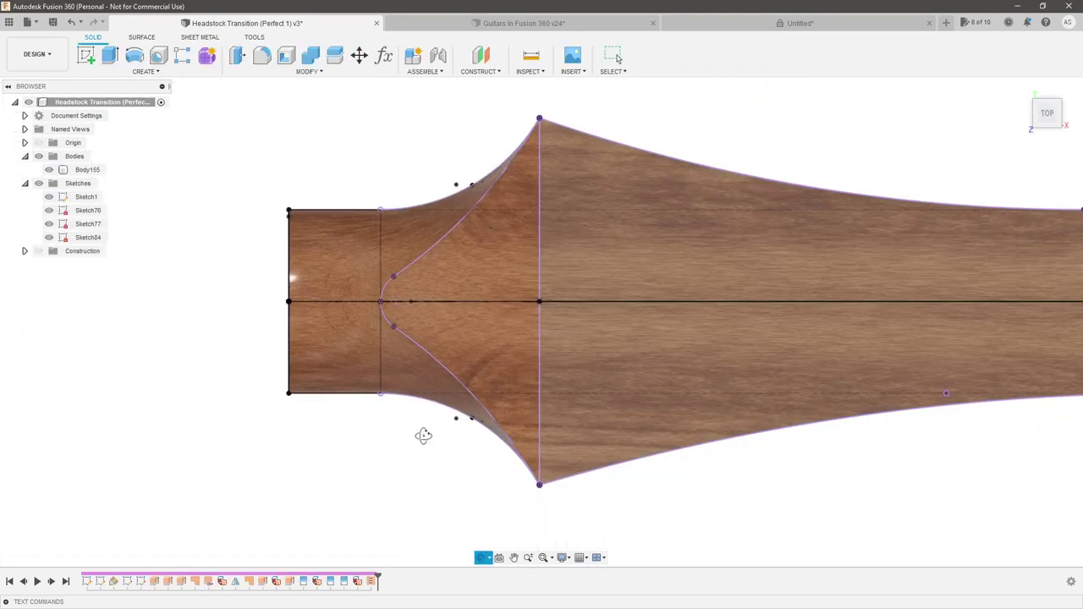
Edit Sketch1 again, set the side curve's radius to 2 in and finally to 4 in, and finish the sketch
double_click(69, 211)
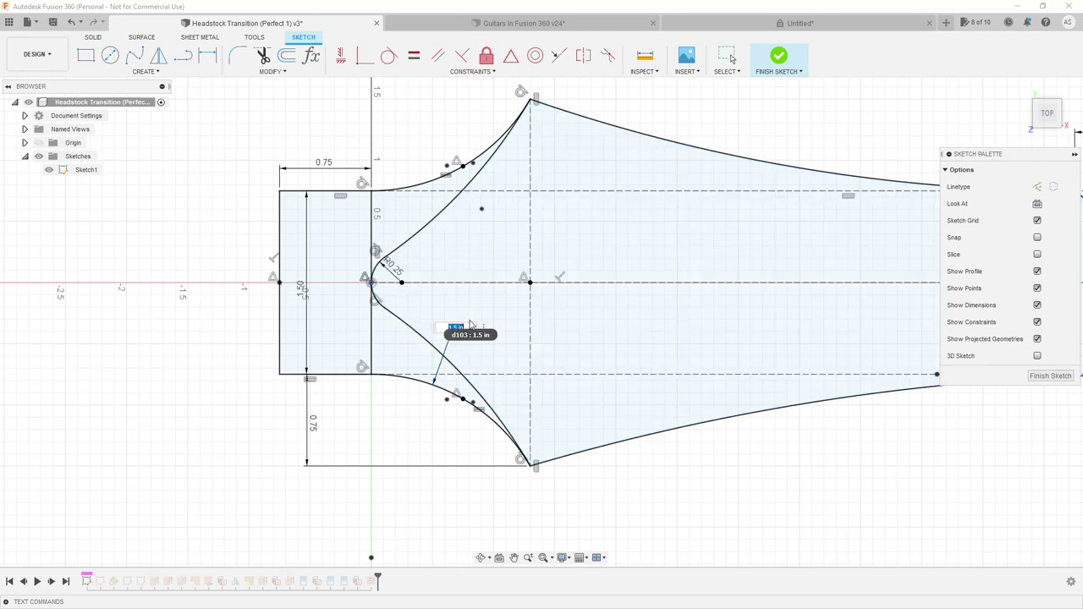
key("Return")
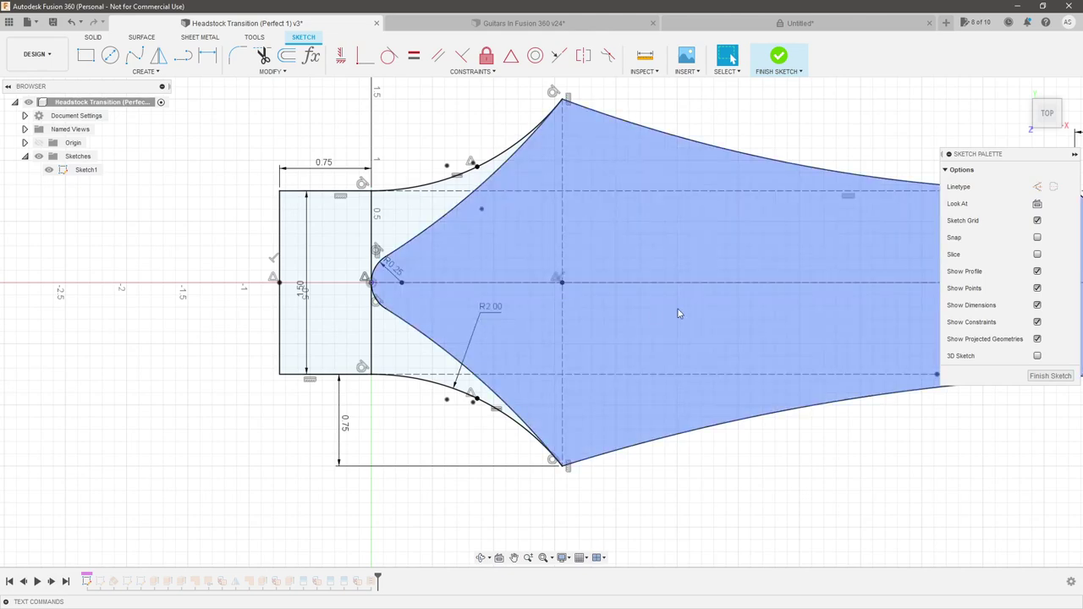
double_click(497, 312)
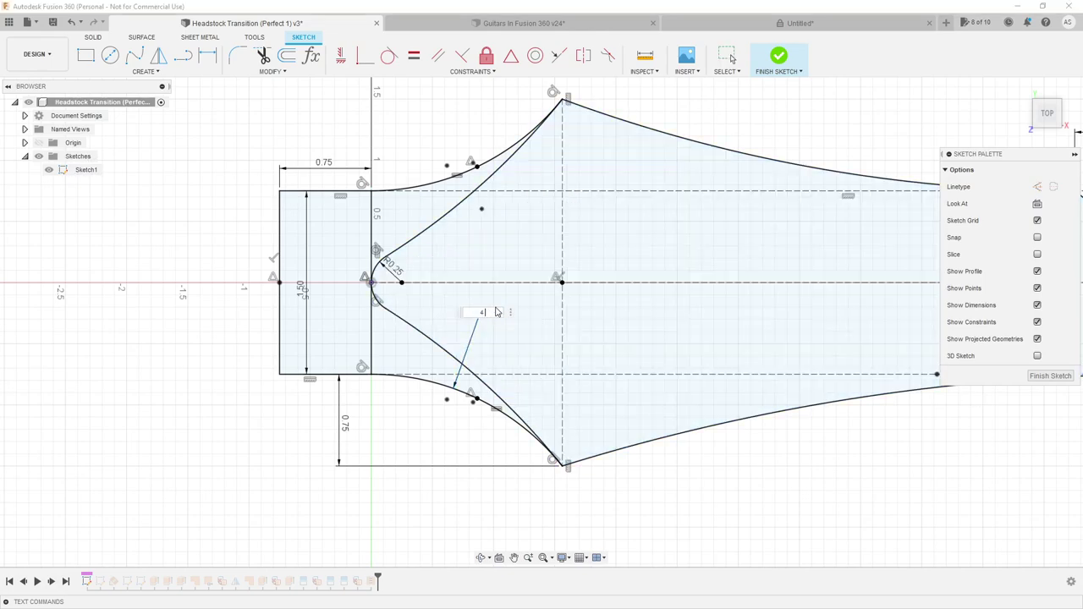
type("4")
key("Return")
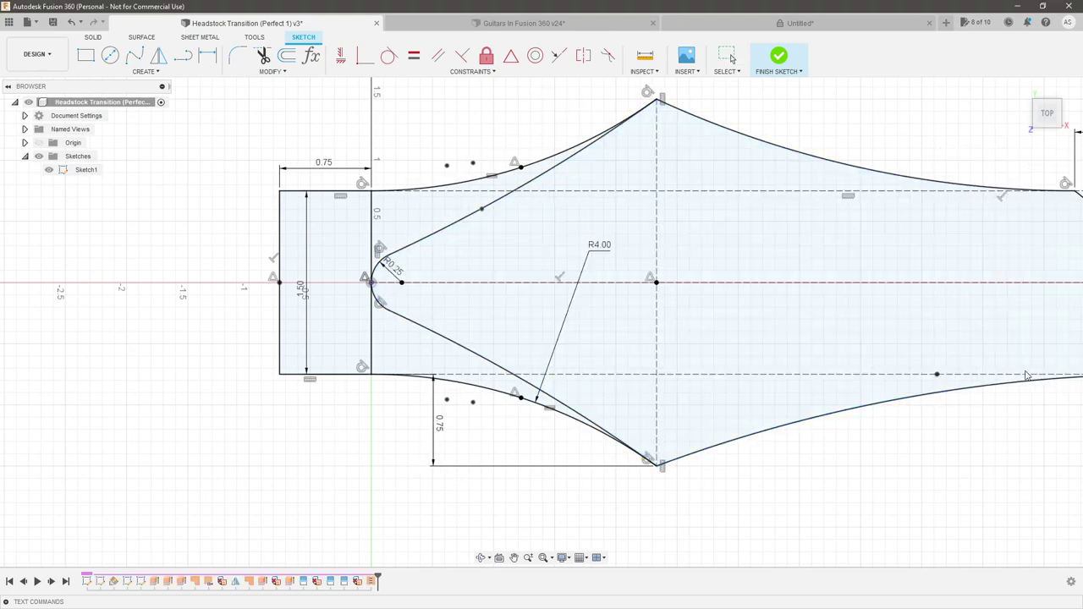
left_click(778, 56)
mouse_move(597, 466)
middle_mouse_down("shift")
mouse_move(489, 402)
mouse_move(529, 435)
mouse_move(572, 423)
mouse_move(475, 415)
mouse_move(713, 423)
mouse_move(725, 443)
mouse_move(609, 411)
mouse_move(658, 464)
mouse_move(689, 447)
mouse_move(593, 482)
mouse_move(570, 443)
mouse_move(754, 435)
mouse_move(754, 444)
middle_mouse_up("shift")
Undo the side curve and tip arc radius changes made in Sketch1
left_click(38, 183)
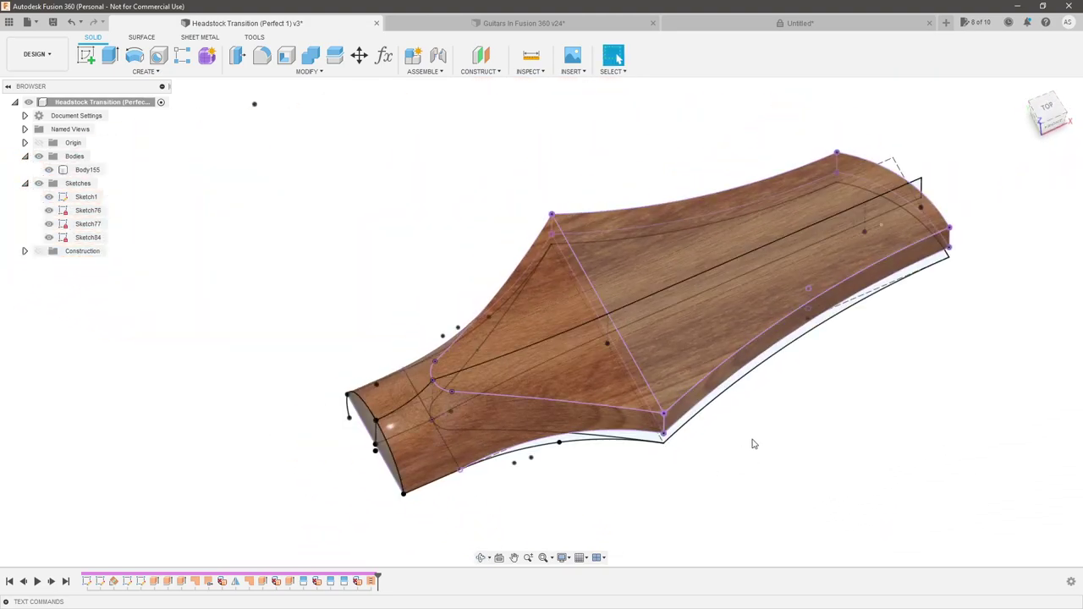
double_click(754, 445)
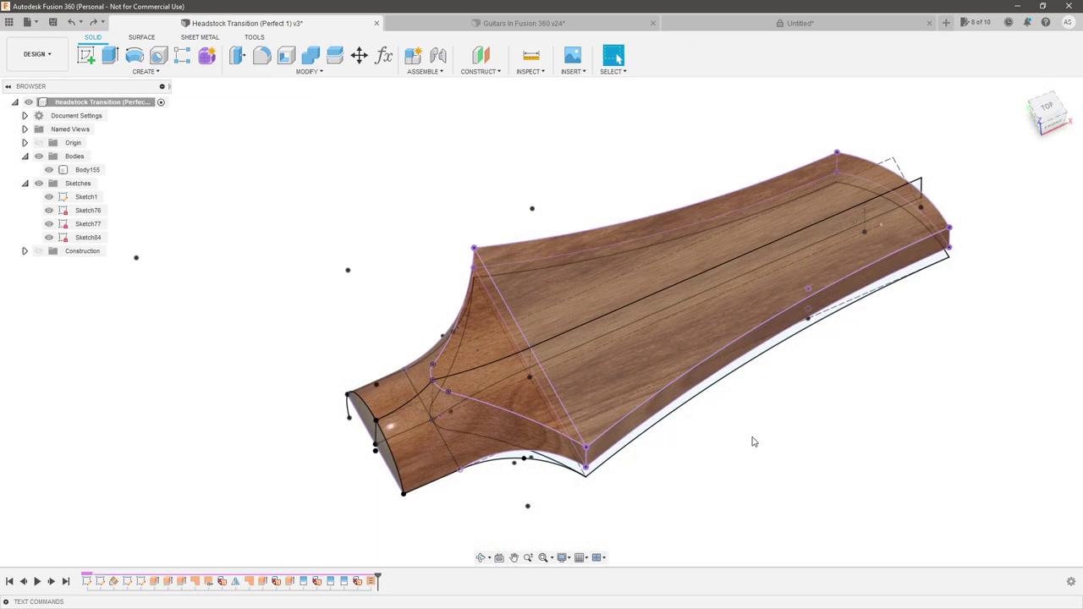
double_click(753, 440)
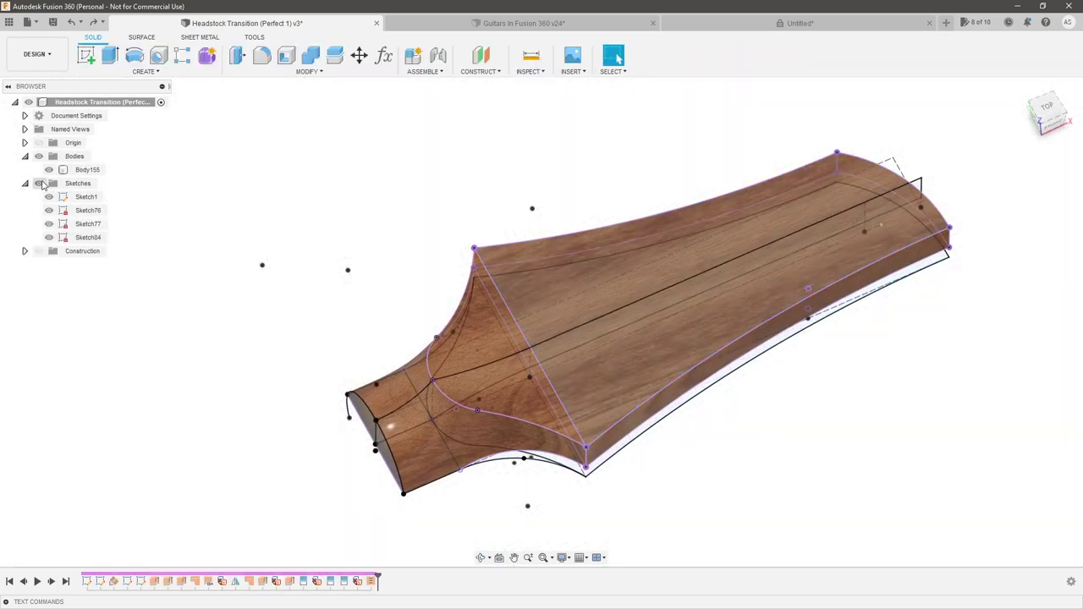
Hide all sketches and view the finished mahogany headstock
left_click(39, 184)
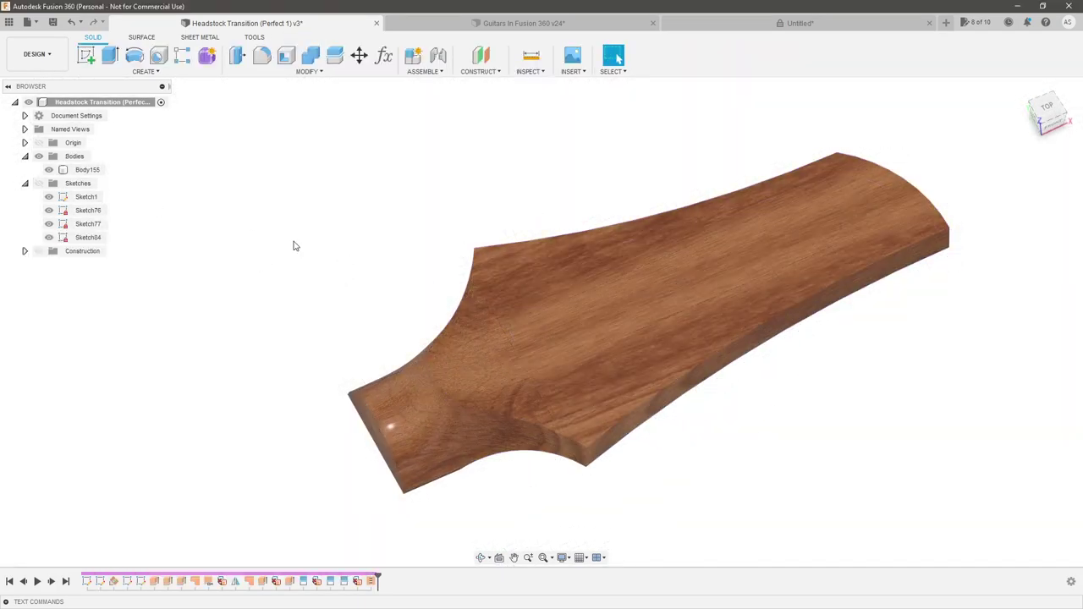
mouse_move(634, 471)
middle_mouse_down("shift")
mouse_move(761, 440)
mouse_move(771, 423)
middle_mouse_up("shift")
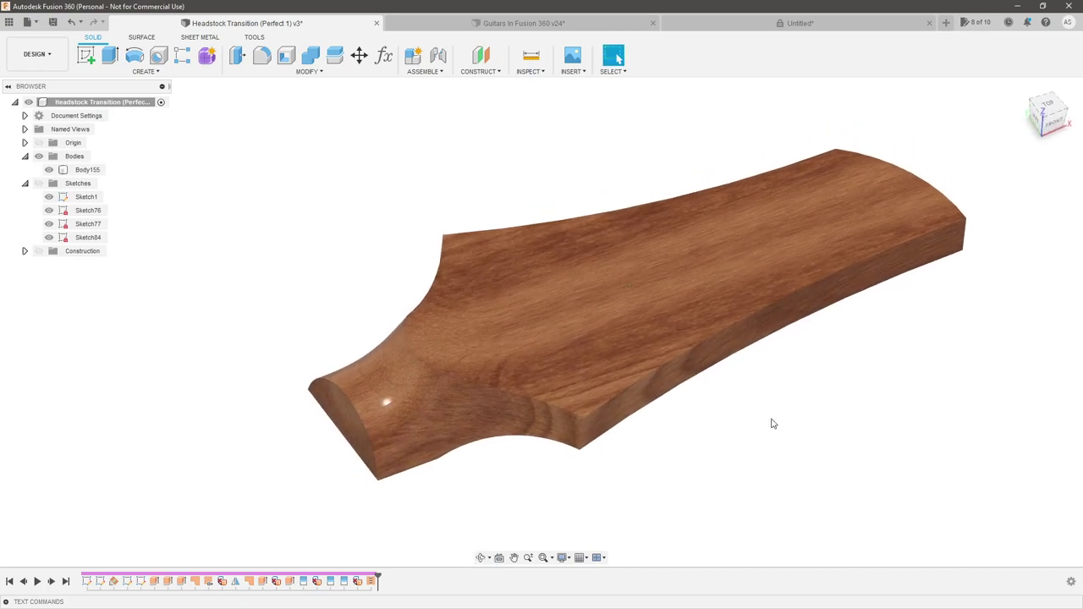